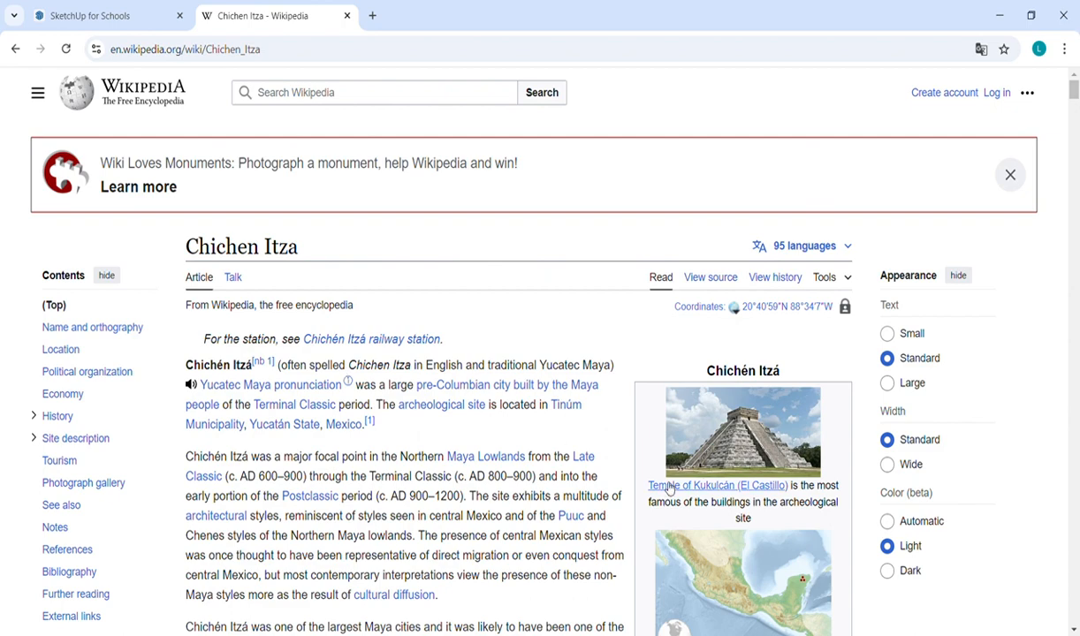
# - Examine the Chichen Itza article, switch to SketchUp and inspect the finished inca temple model from the front and side
pyautogui.scroll(-2, 662, 481)
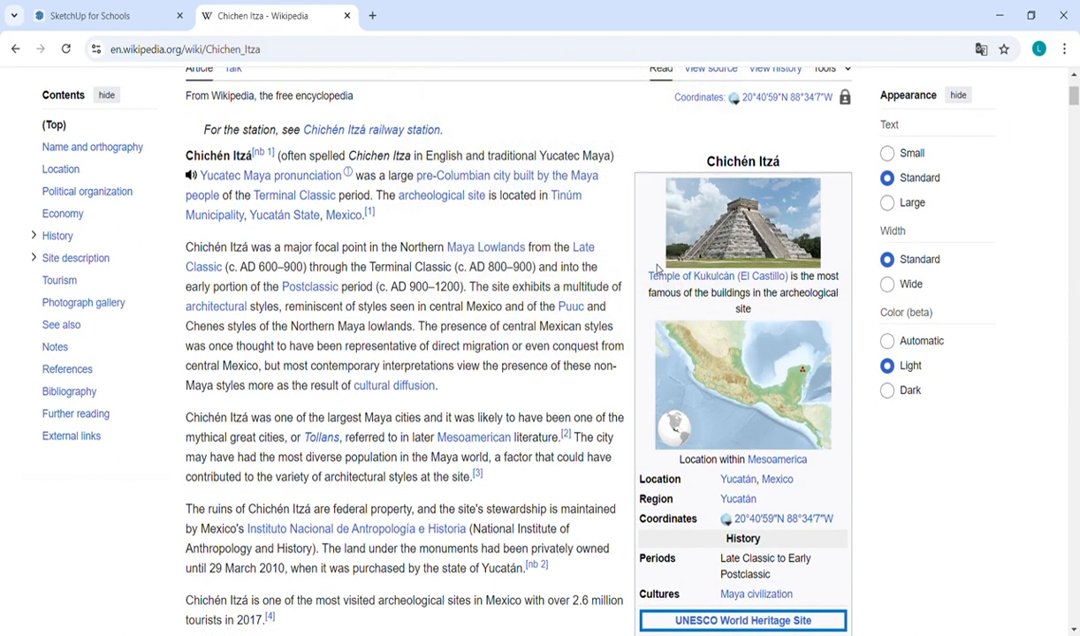
pyautogui.click(131, 20)
pyautogui.press('o')
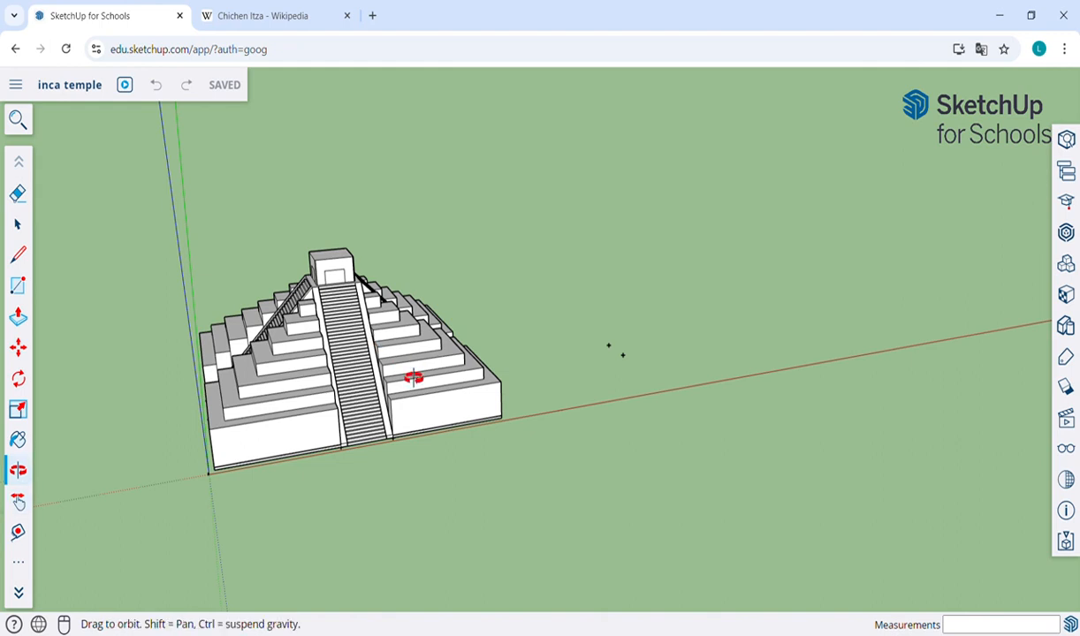
pyautogui.moveTo(413, 379); pyautogui.dragTo(318, 387)
pyautogui.scroll(3, 697, 381)
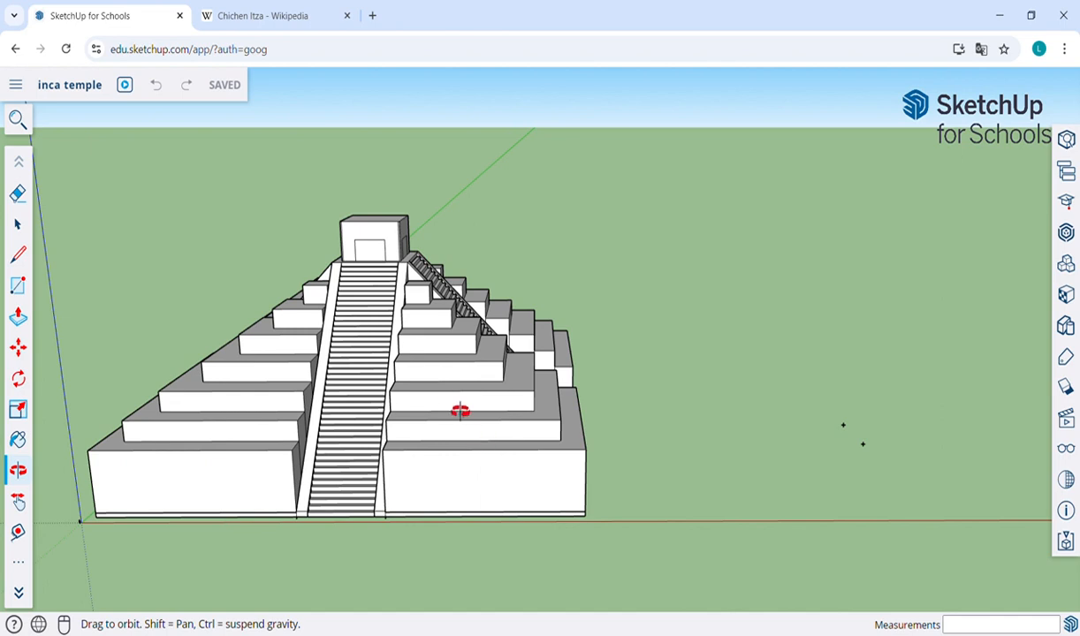
pyautogui.scroll(-3, 445, 395)
pyautogui.press('h')
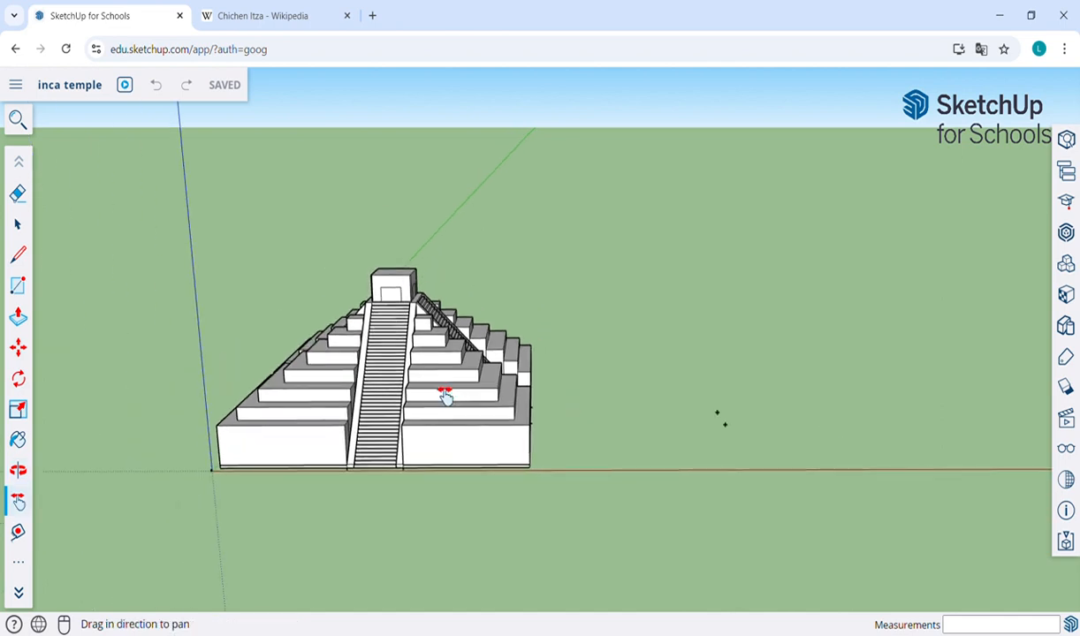
pyautogui.moveTo(598, 387); pyautogui.dragTo(402, 379)
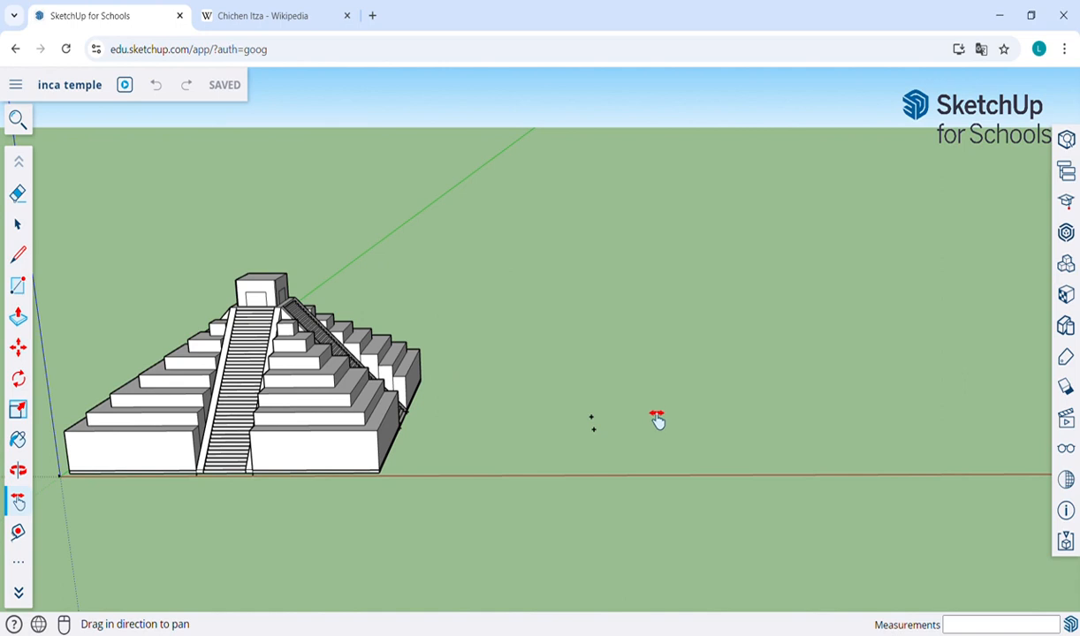
pyautogui.moveTo(657, 421); pyautogui.dragTo(540, 425)
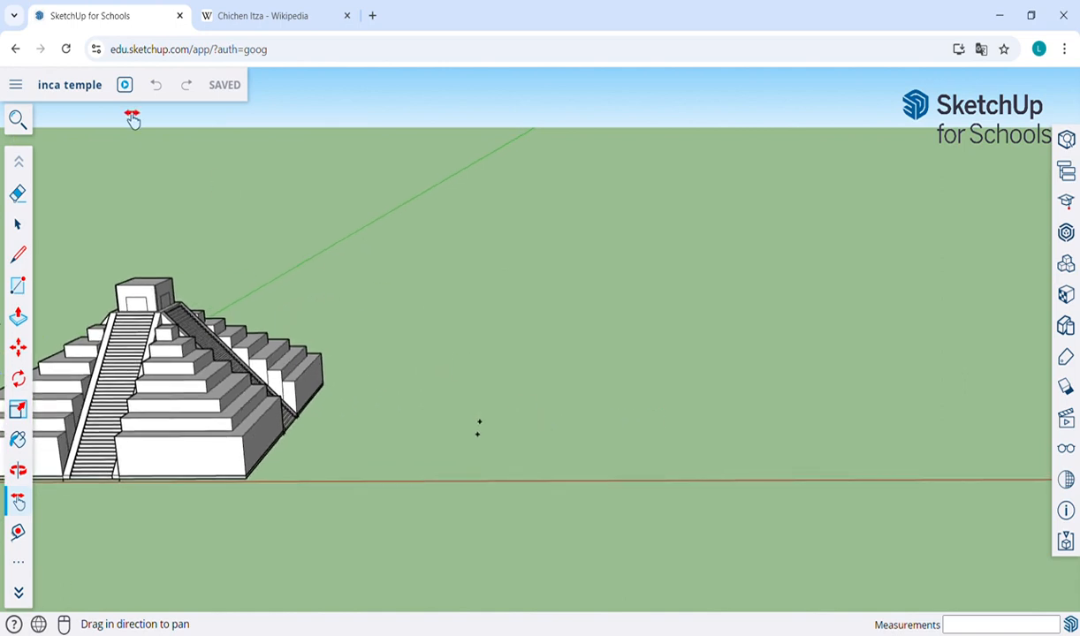
# - Leave the inca temple model and create a new blank model in metres from the home page
pyautogui.click(16, 85)
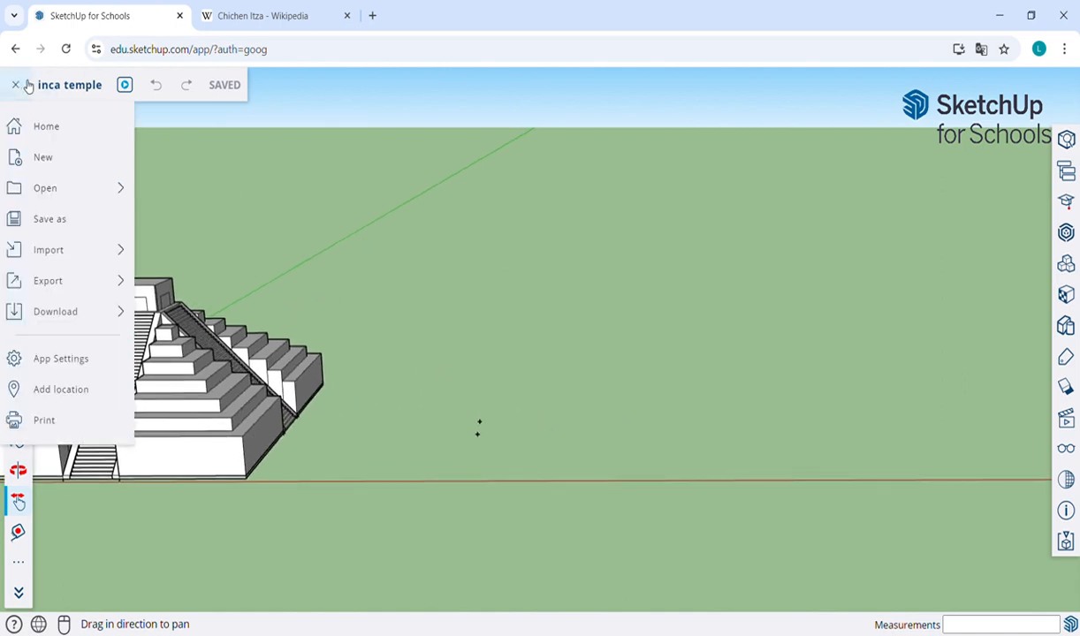
pyautogui.click(39, 126)
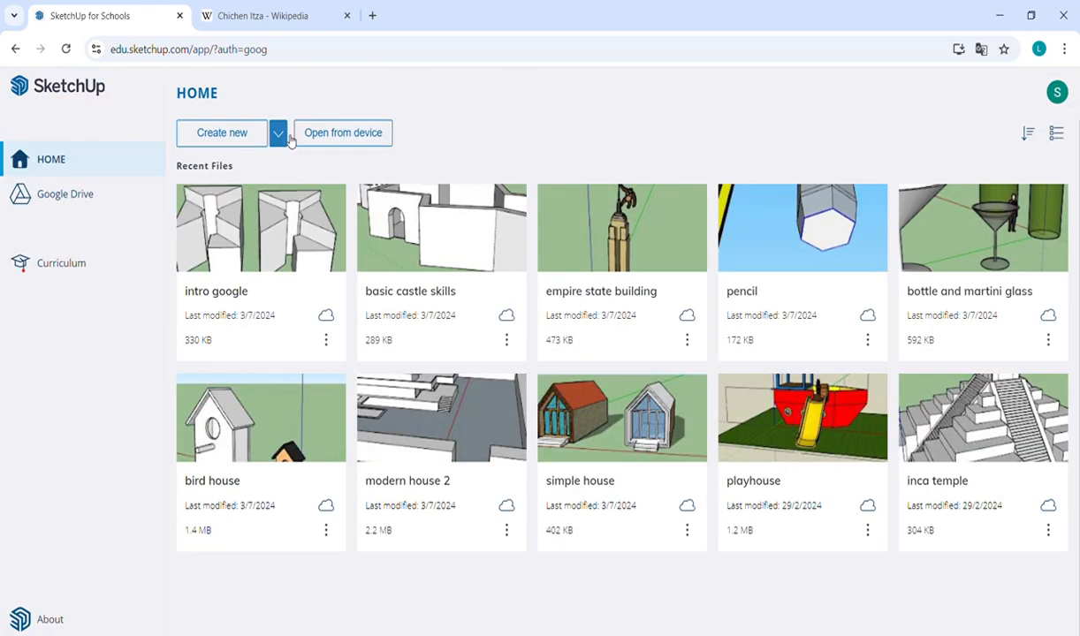
pyautogui.click(278, 132)
pyautogui.click(305, 312)
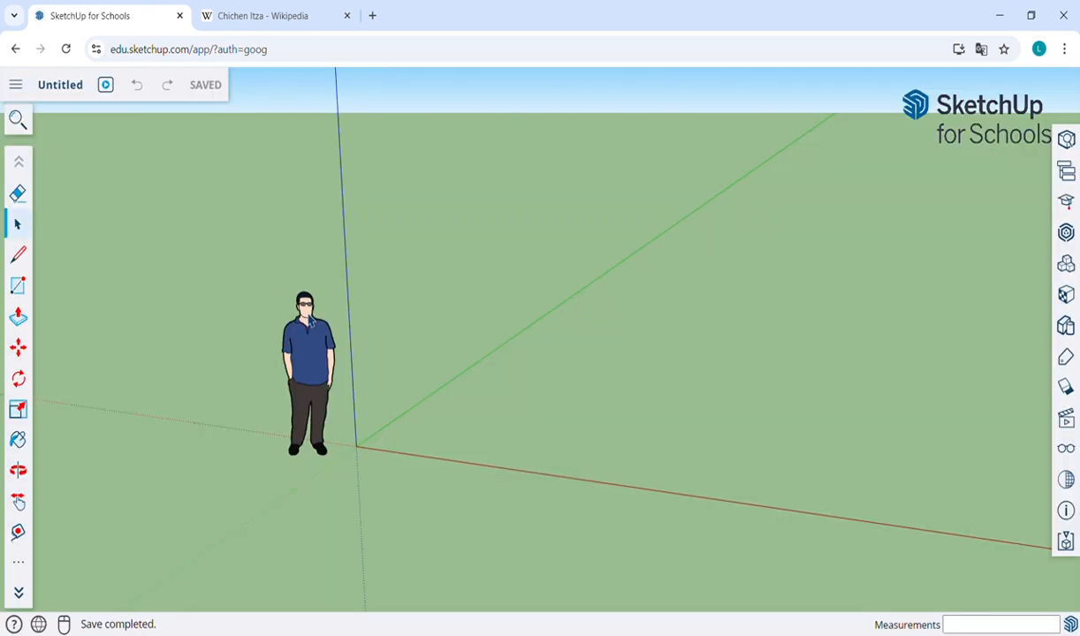
# - Draw a 220 by 220 m square on the ground close to the origin
pyautogui.scroll(-2, 311, 323)
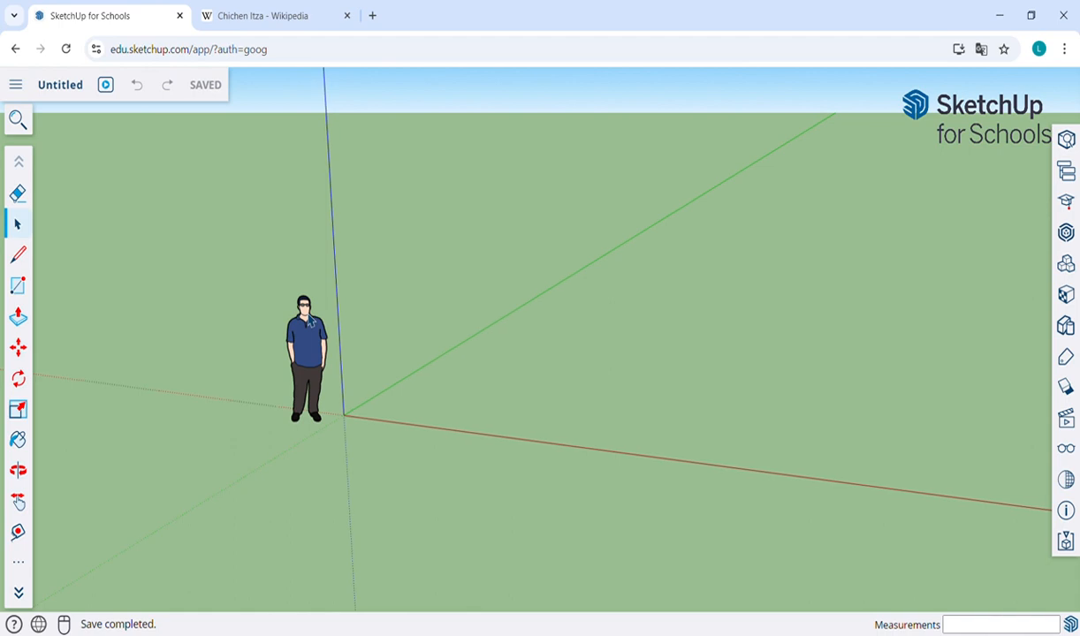
pyautogui.press('h')
pyautogui.moveTo(422, 328); pyautogui.dragTo(423, 316)
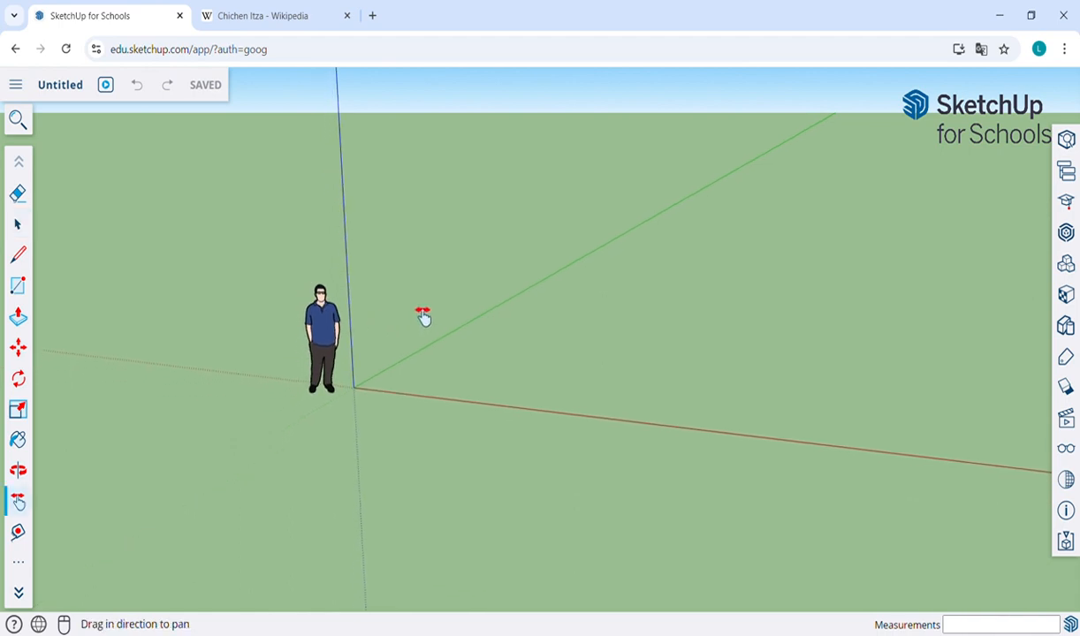
pyautogui.scroll(-3, 423, 316)
pyautogui.press('o')
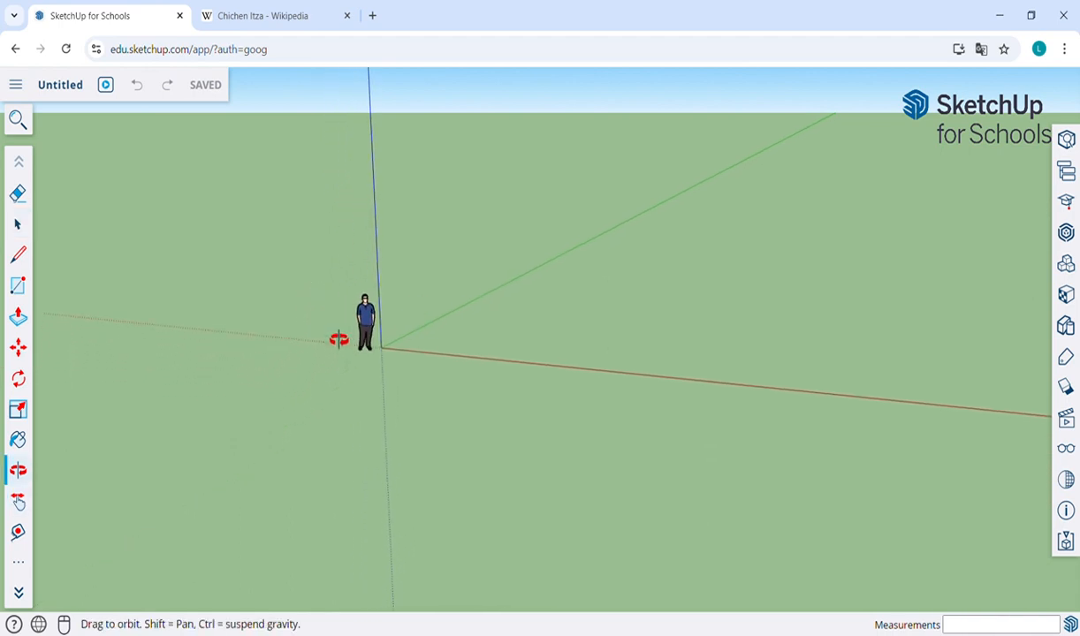
pyautogui.moveTo(339, 340); pyautogui.dragTo(450, 451)
pyautogui.press('h')
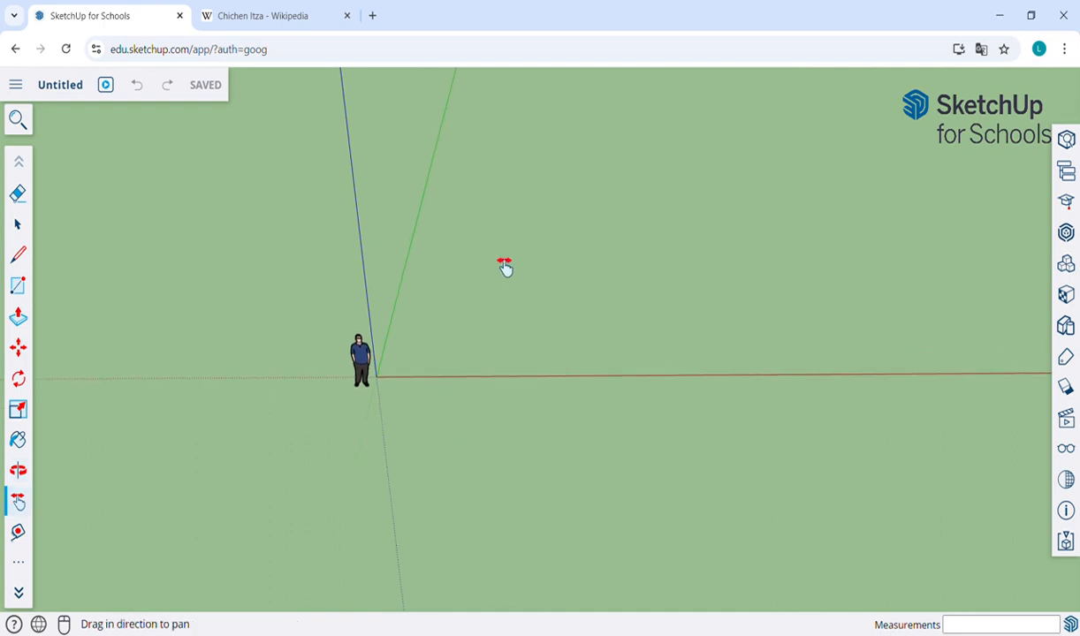
pyautogui.moveTo(504, 267); pyautogui.dragTo(441, 335)
pyautogui.scroll(-4, 437, 343)
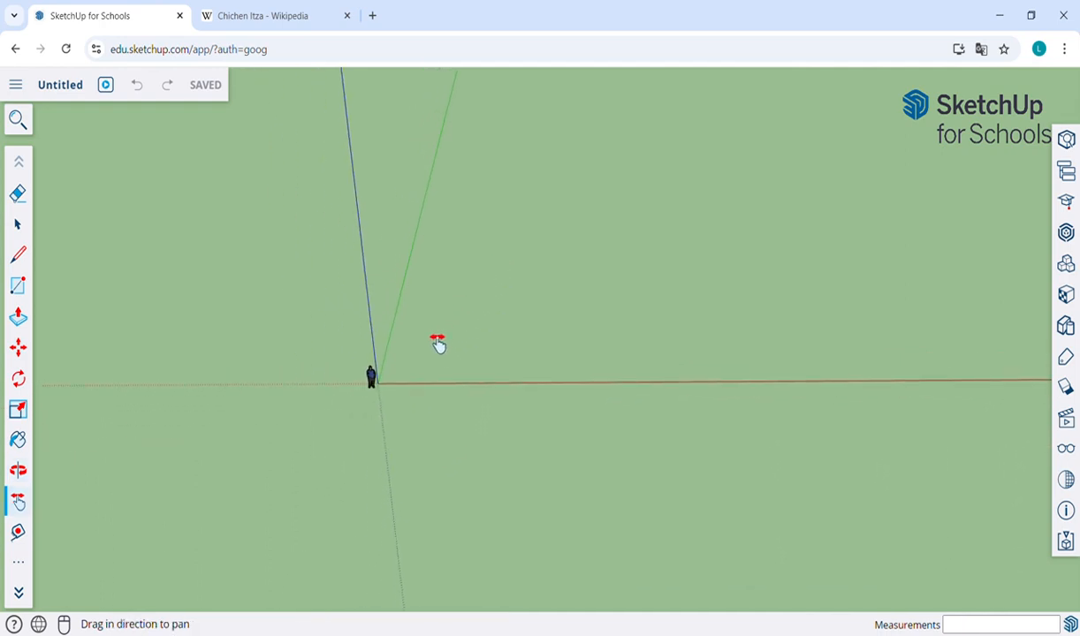
pyautogui.scroll(-1, 437, 343)
pyautogui.moveTo(463, 321); pyautogui.dragTo(279, 471)
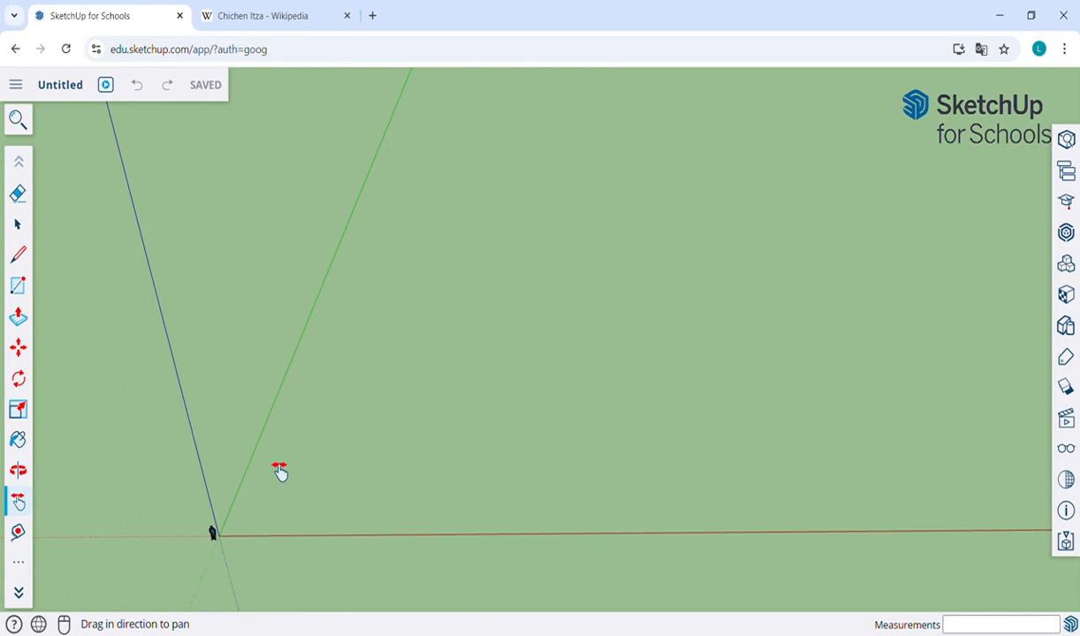
pyautogui.press('r')
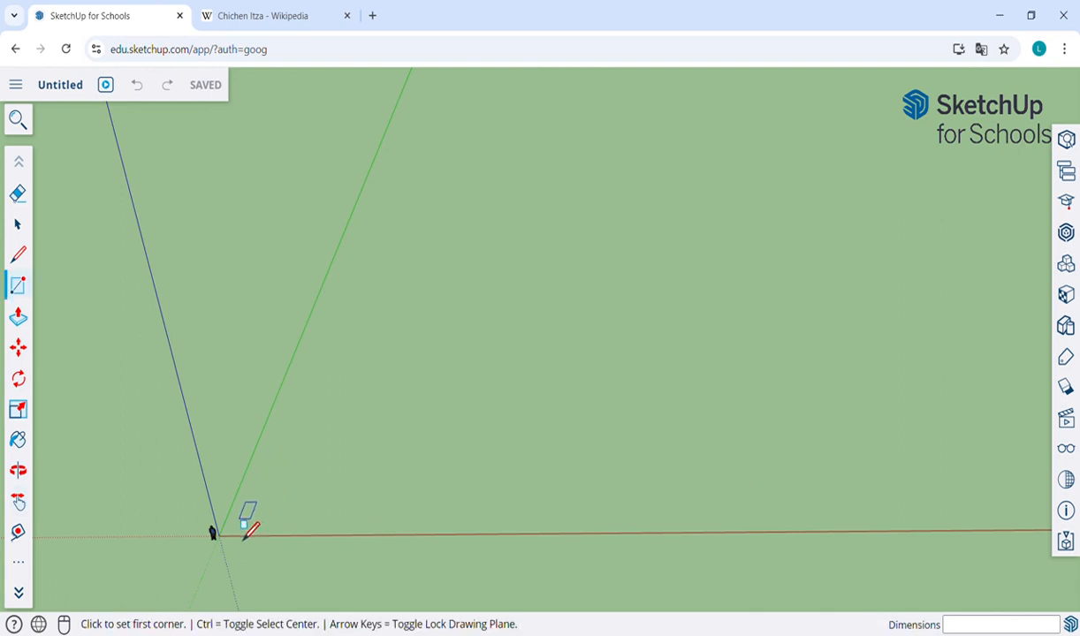
pyautogui.click(240, 519)
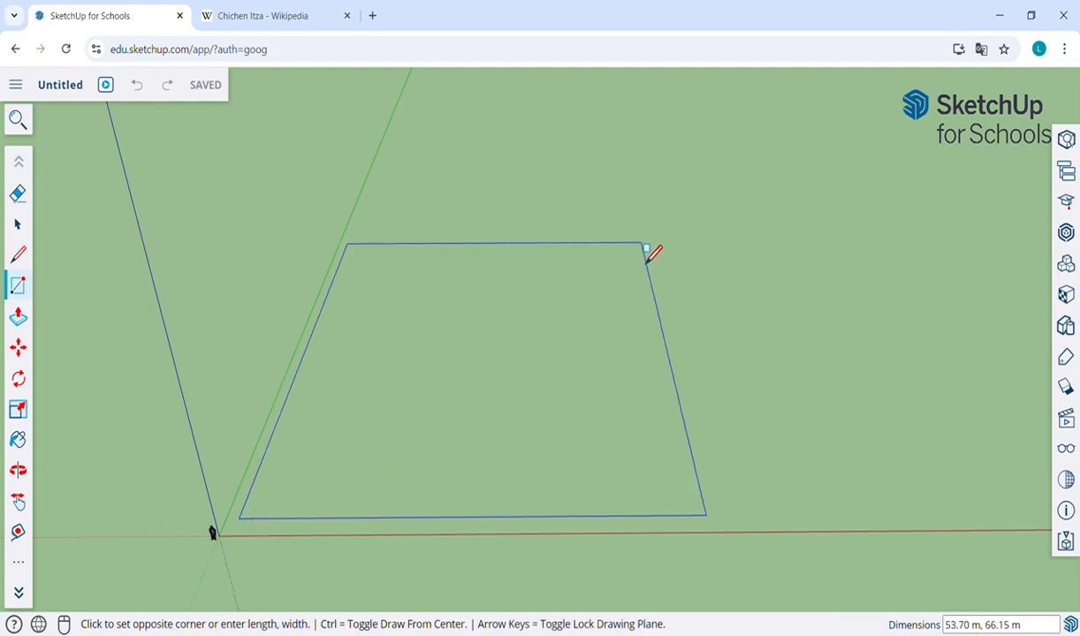
pyautogui.click(662, 241)
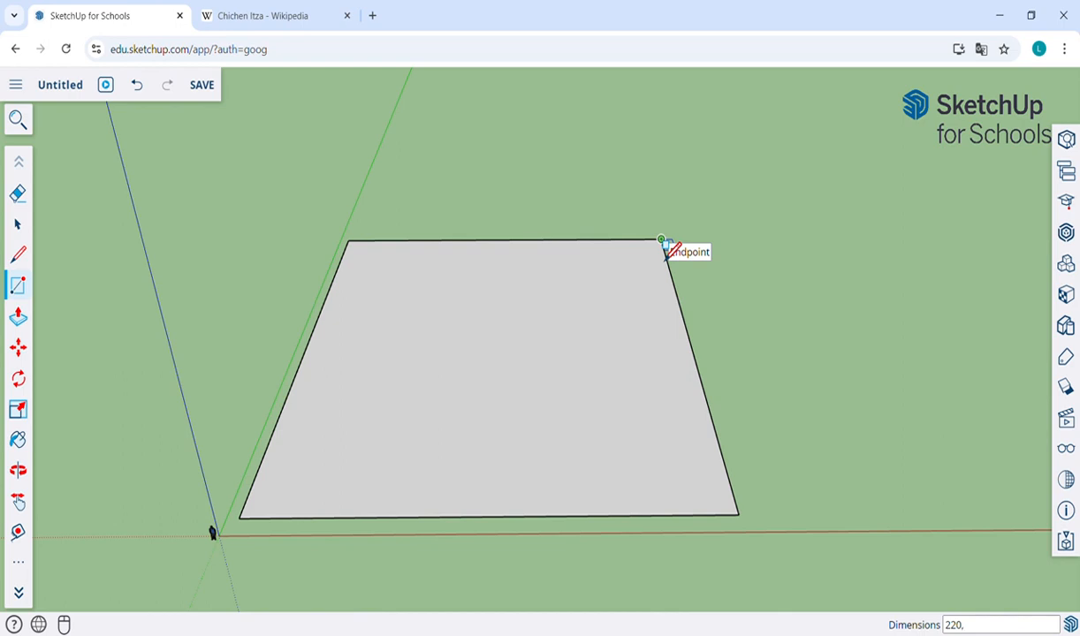
pyautogui.press('Return')
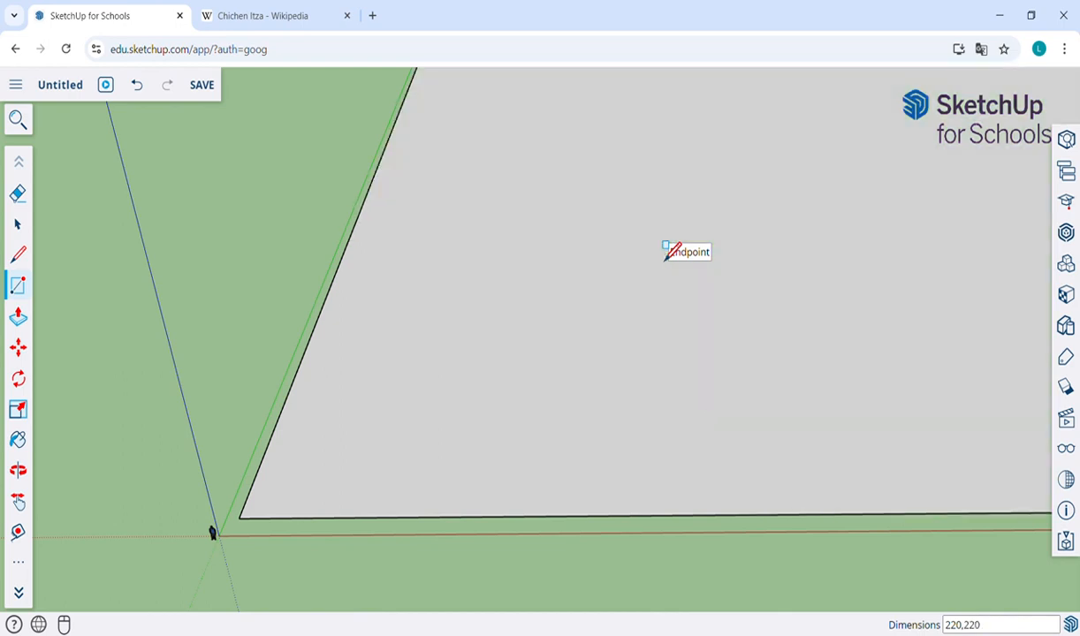
# - Place a Tape Measure guide point on the square's right edge, 90 m from its front-right corner
pyautogui.scroll(-3, 669, 251)
pyautogui.press('h')
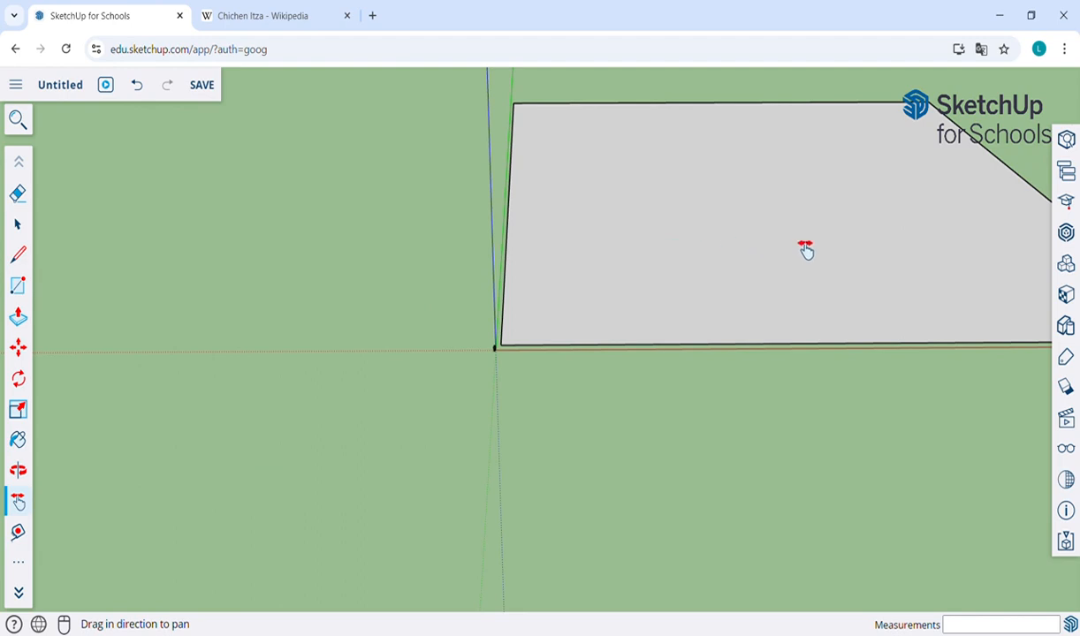
pyautogui.moveTo(805, 250); pyautogui.dragTo(588, 346)
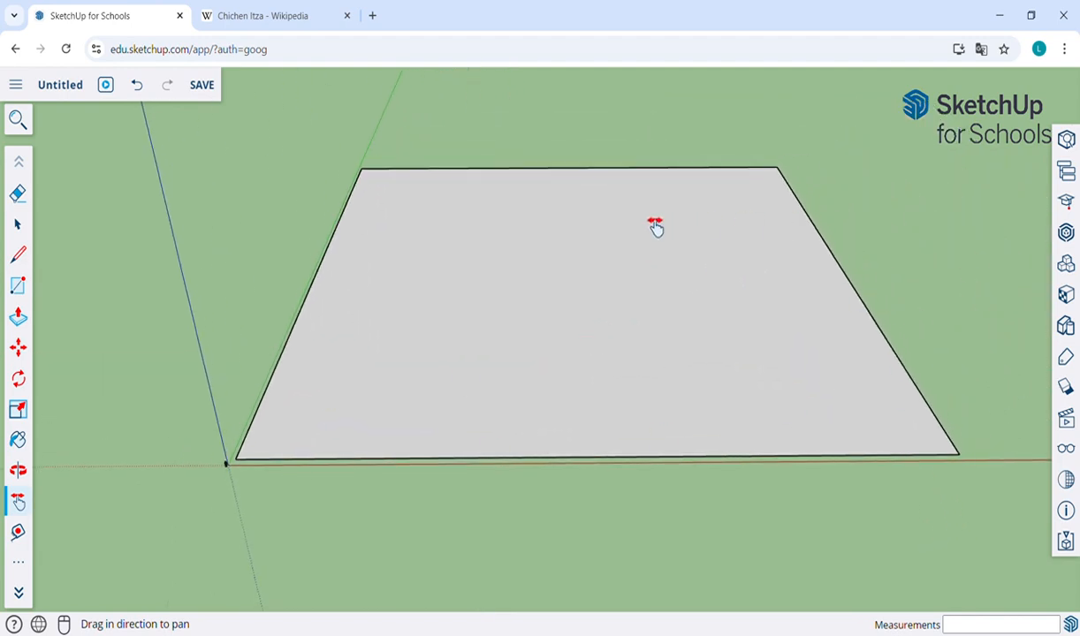
pyautogui.scroll(-2, 655, 226)
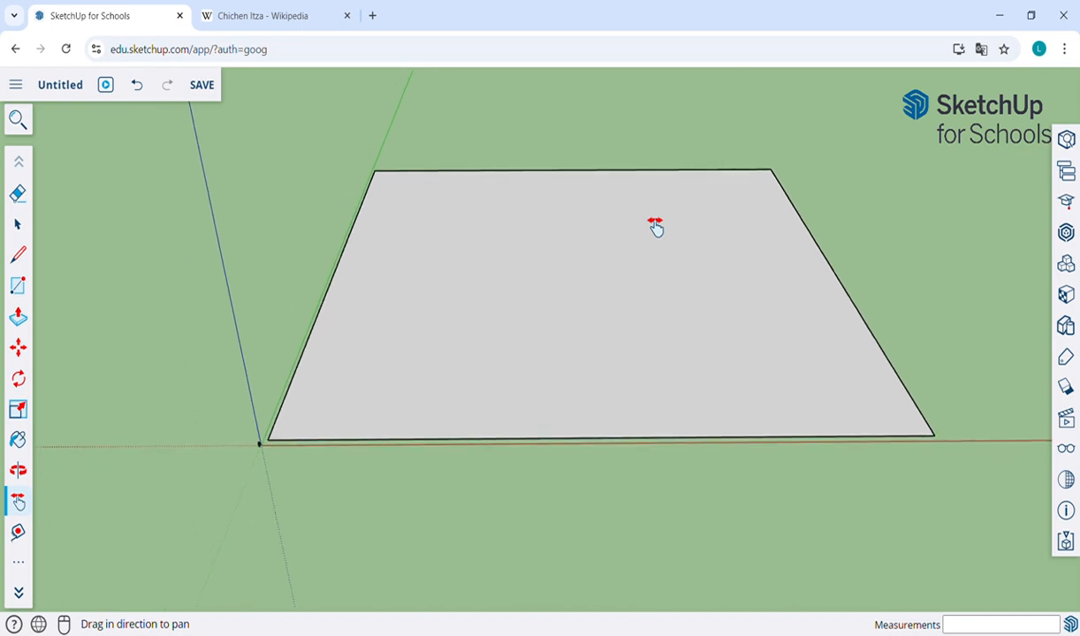
pyautogui.press('o')
pyautogui.moveTo(625, 170); pyautogui.dragTo(619, 325)
pyautogui.press('h')
pyautogui.scroll(-3, 547, 284)
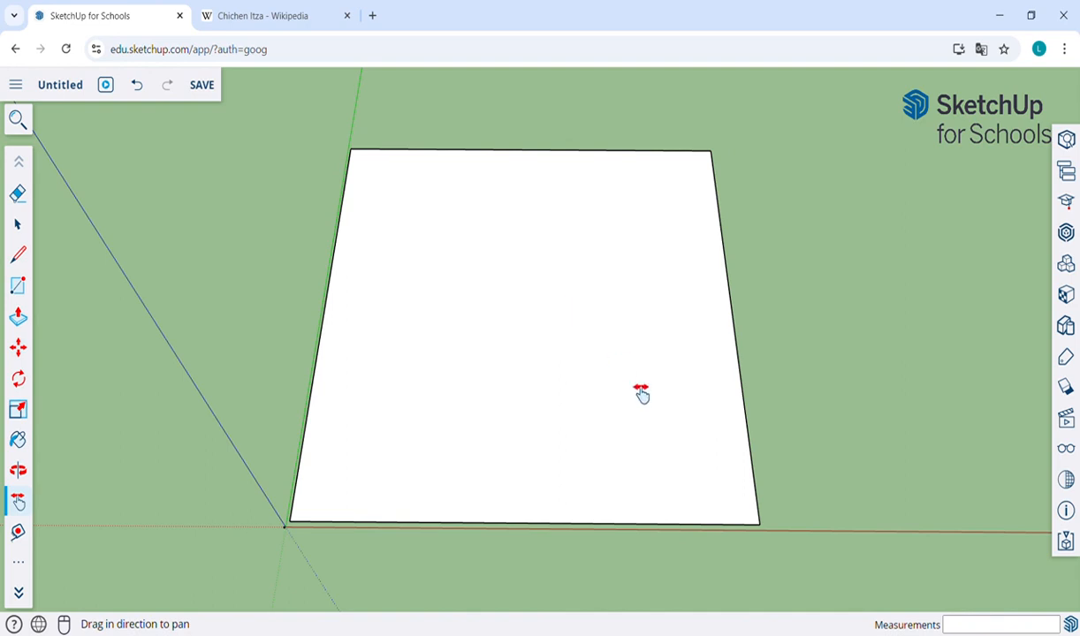
pyautogui.press('t')
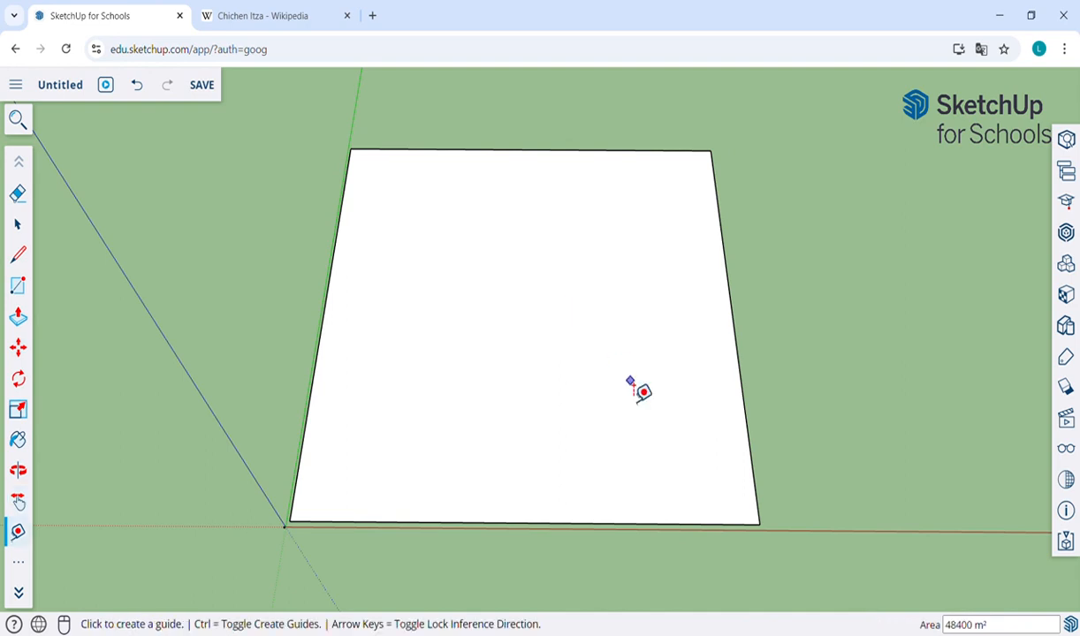
pyautogui.click(761, 526)
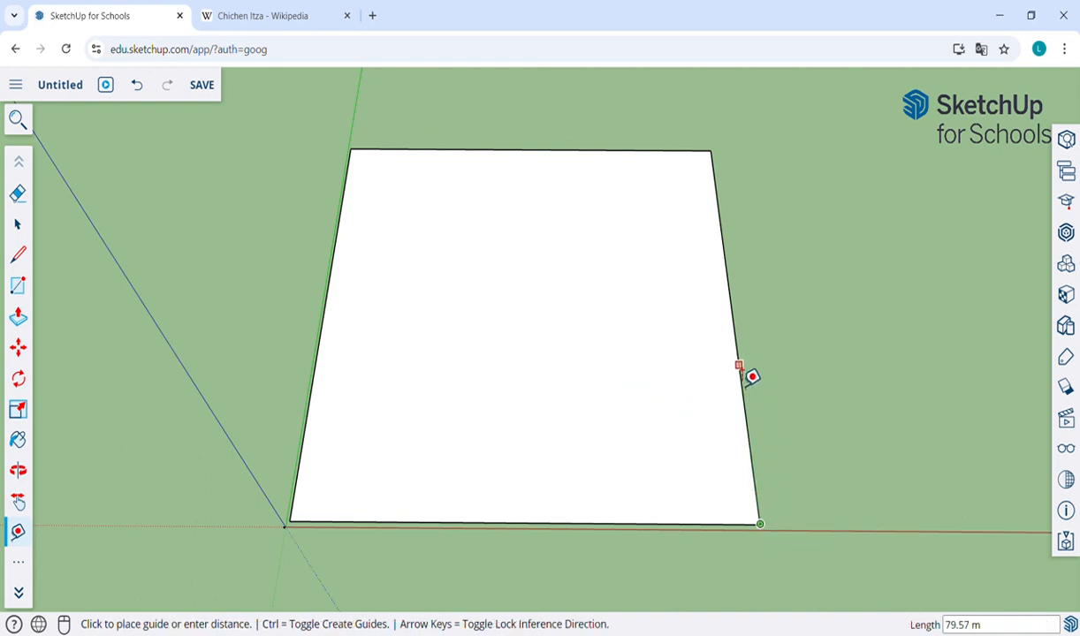
pyautogui.click(739, 362)
pyautogui.write('9')
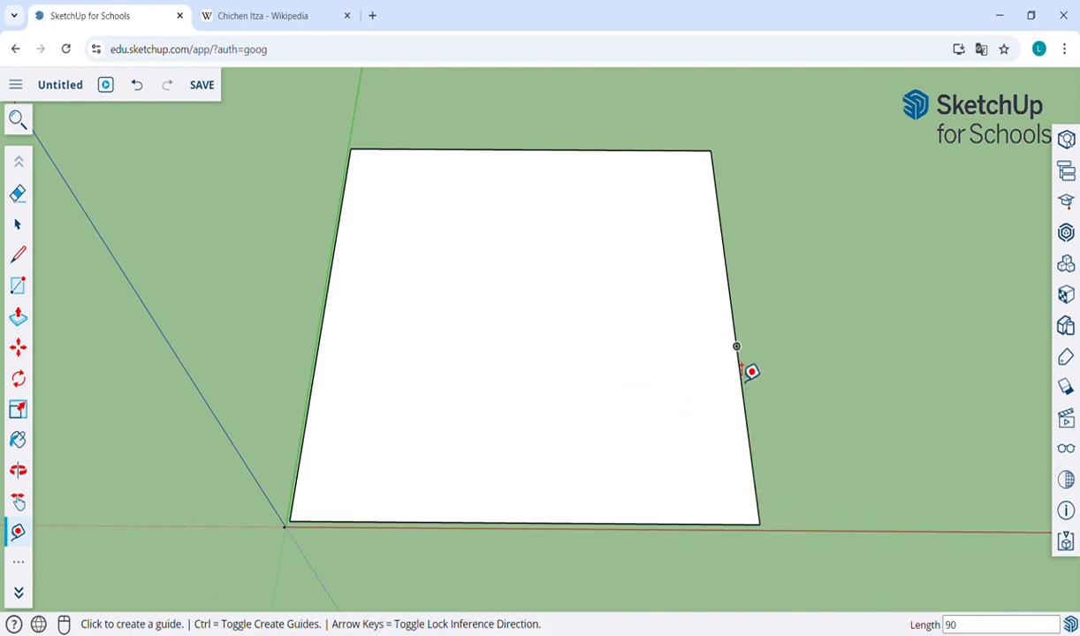
pyautogui.write('0')
pyautogui.press('Return')
# - Place two guide points on the square's front edge, one 90 m from each of its corners
pyautogui.scroll(5, 740, 360)
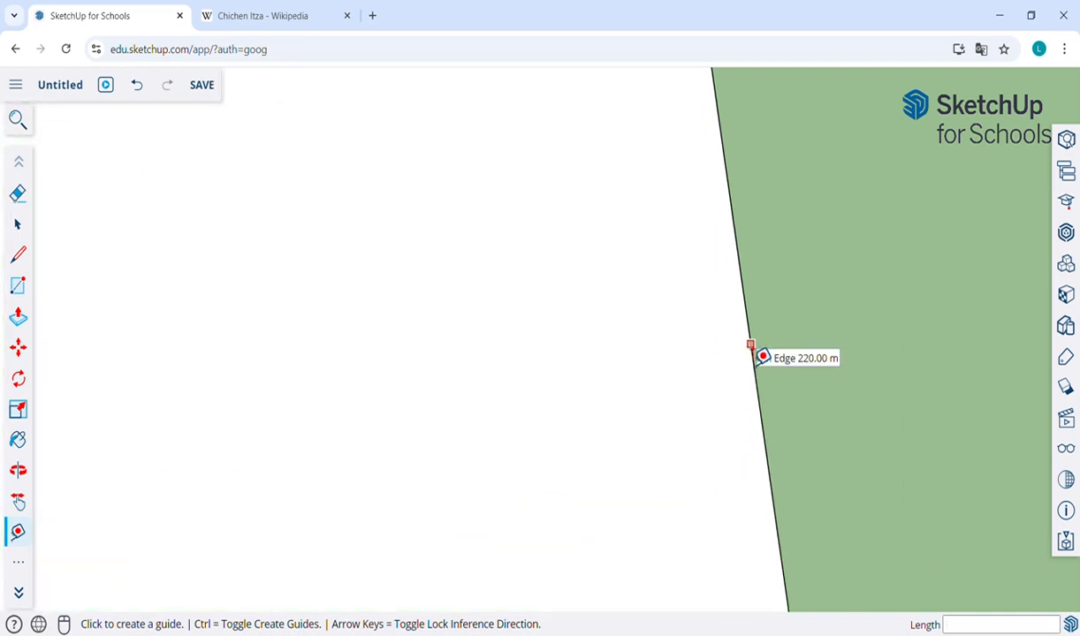
pyautogui.scroll(-1, 756, 351)
pyautogui.scroll(-4, 762, 355)
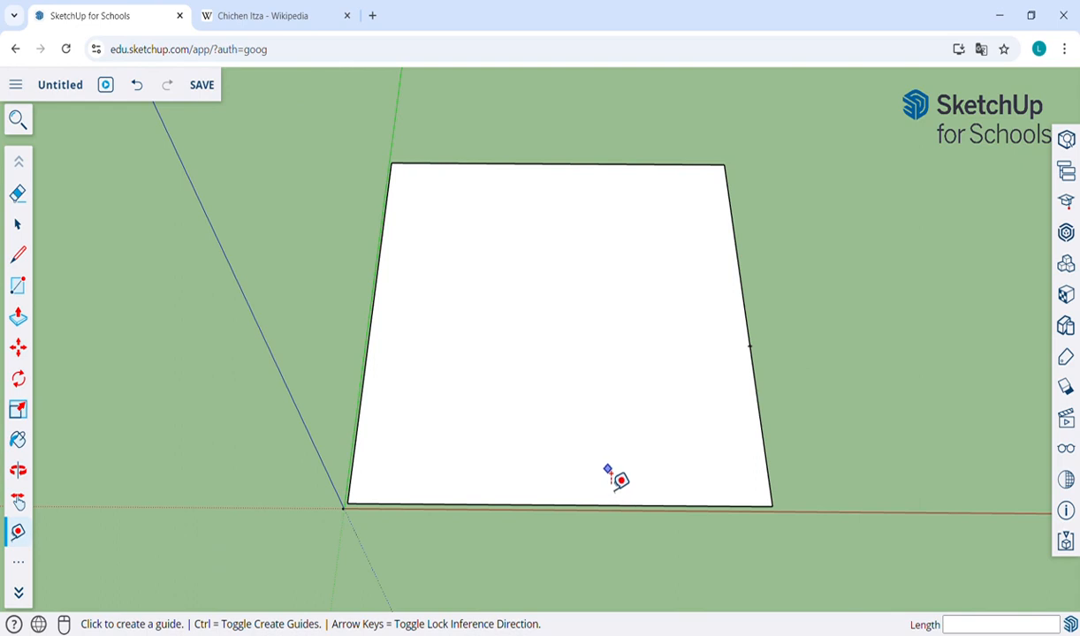
pyautogui.click(773, 507)
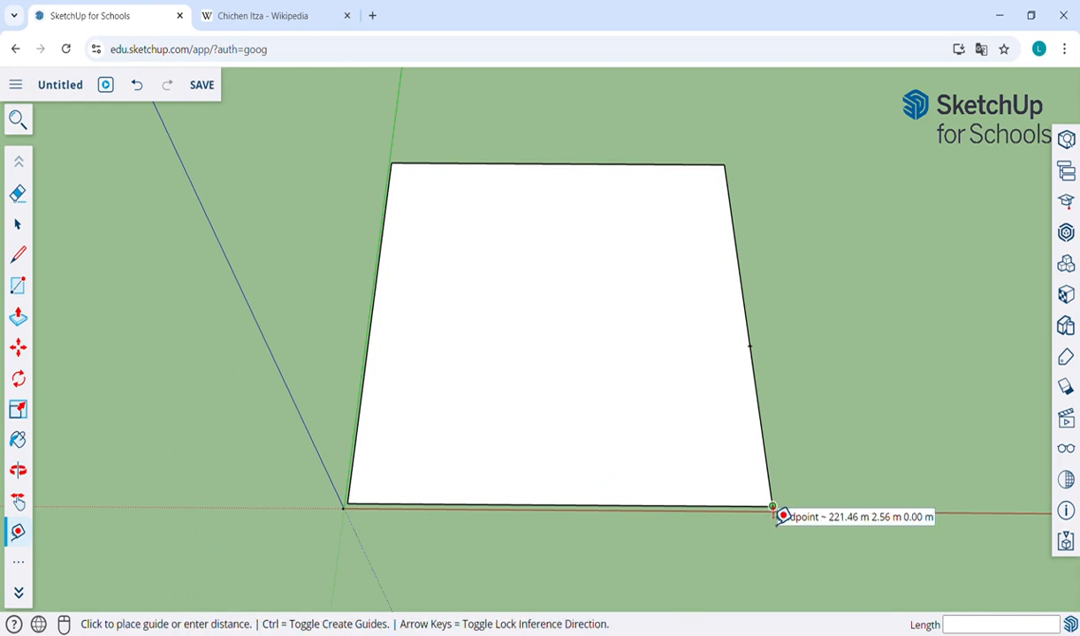
pyautogui.click(620, 506)
pyautogui.write('90')
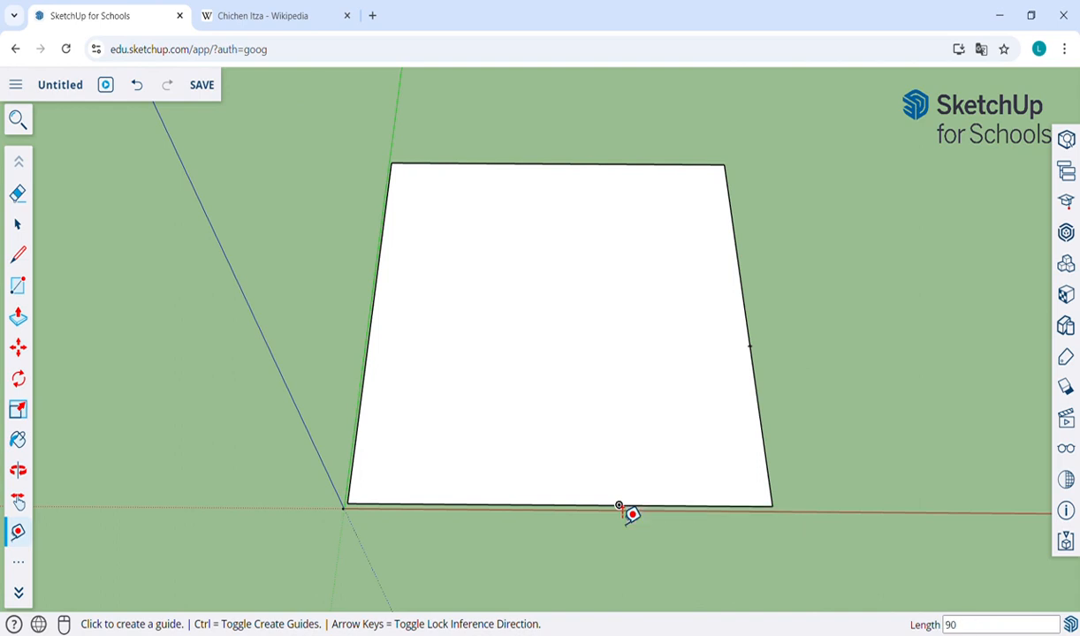
pyautogui.click(347, 505)
pyautogui.click(436, 504)
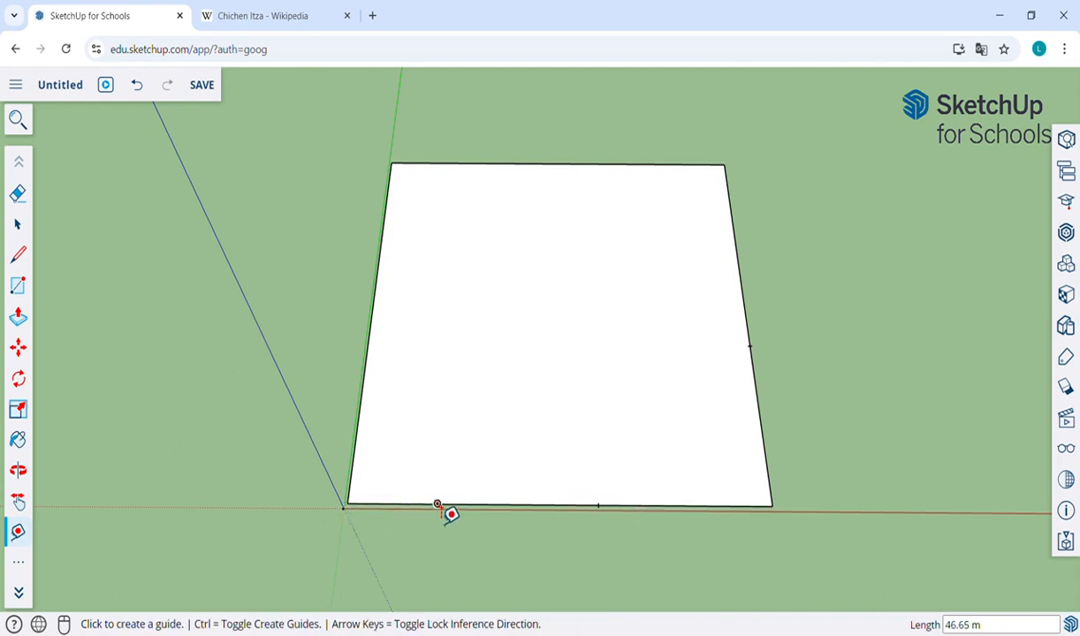
pyautogui.write('90')
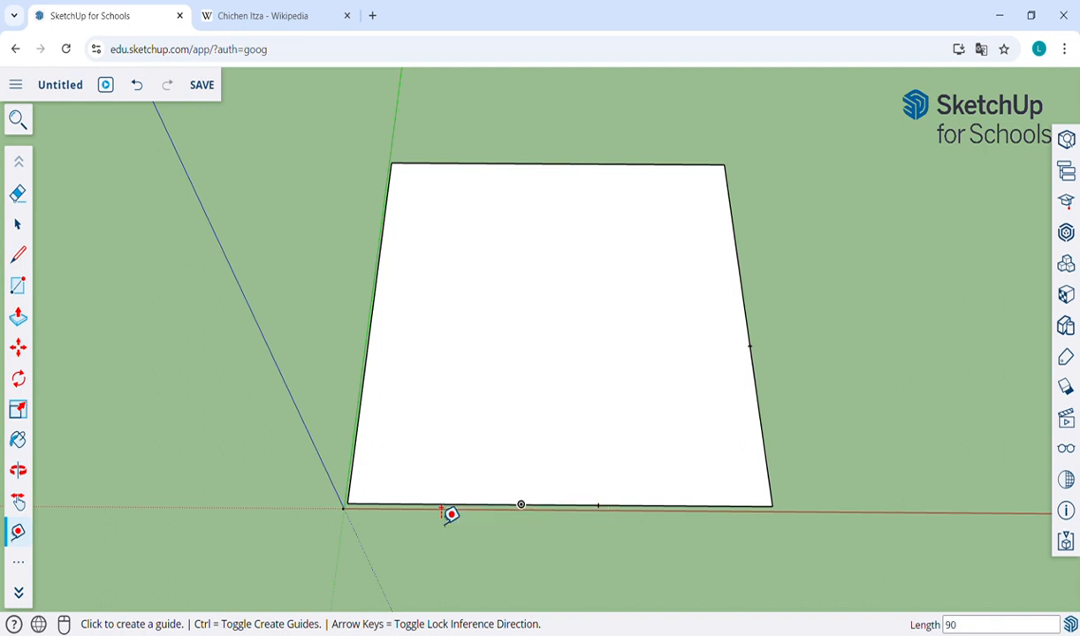
# - Try to place a guide point 90 m along the square's left edge from its front-left corner, and decline resizing the model
pyautogui.click(347, 505)
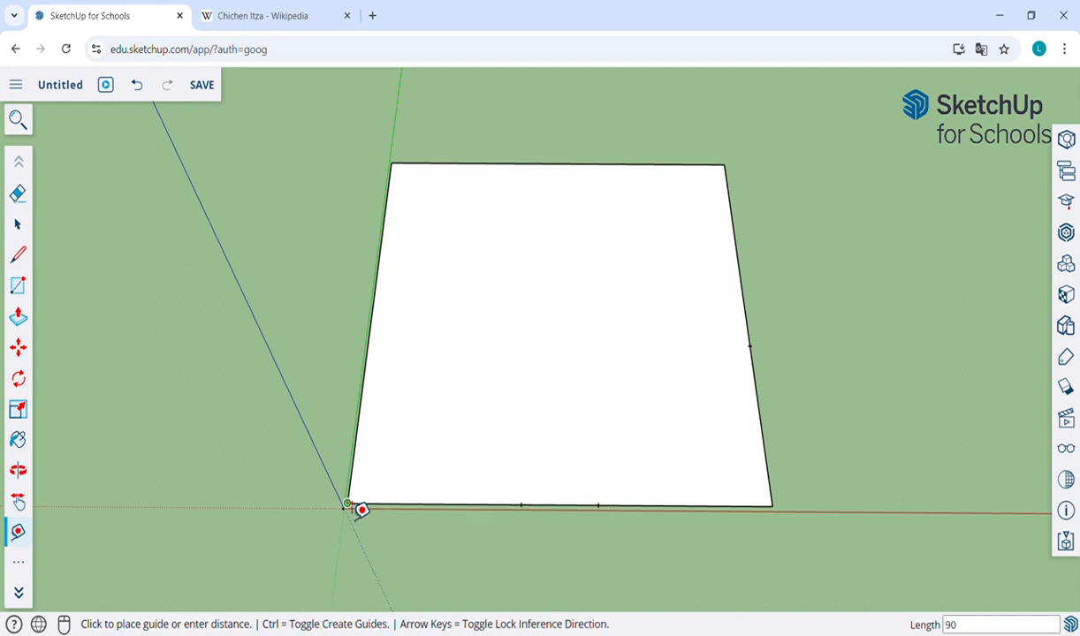
pyautogui.click(379, 328)
pyautogui.write('90')
pyautogui.press('Return')
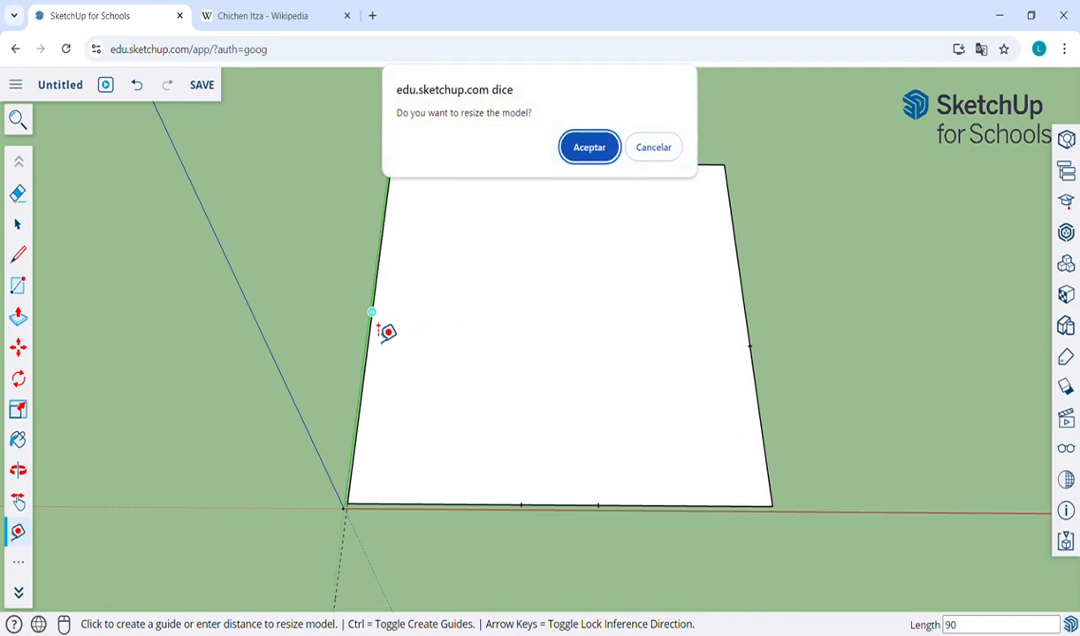
pyautogui.click(654, 147)
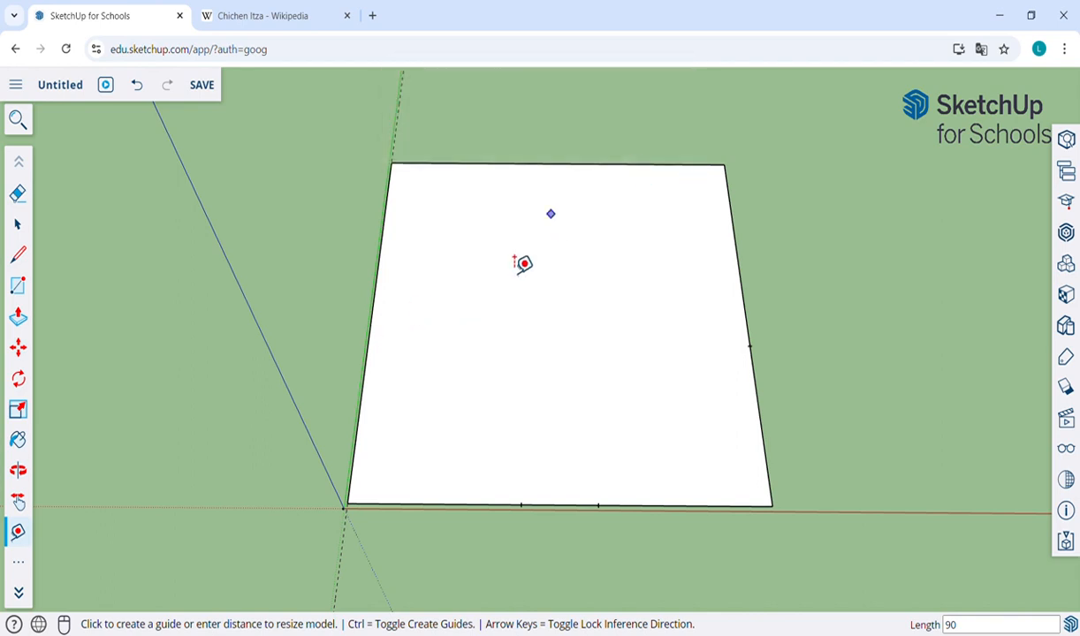
pyautogui.click(347, 505)
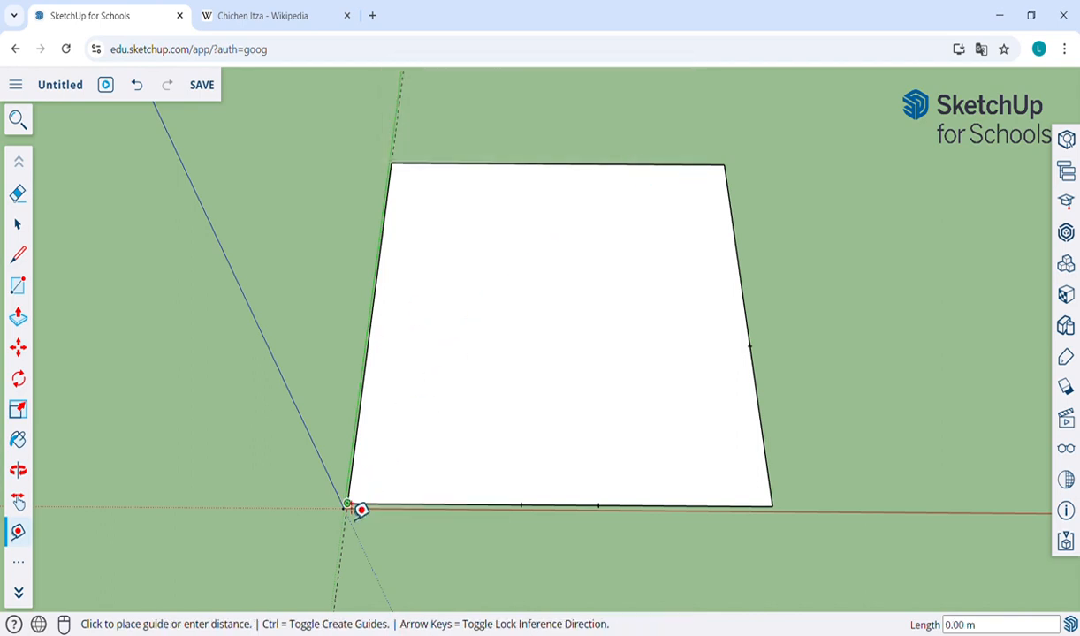
pyautogui.click(347, 505)
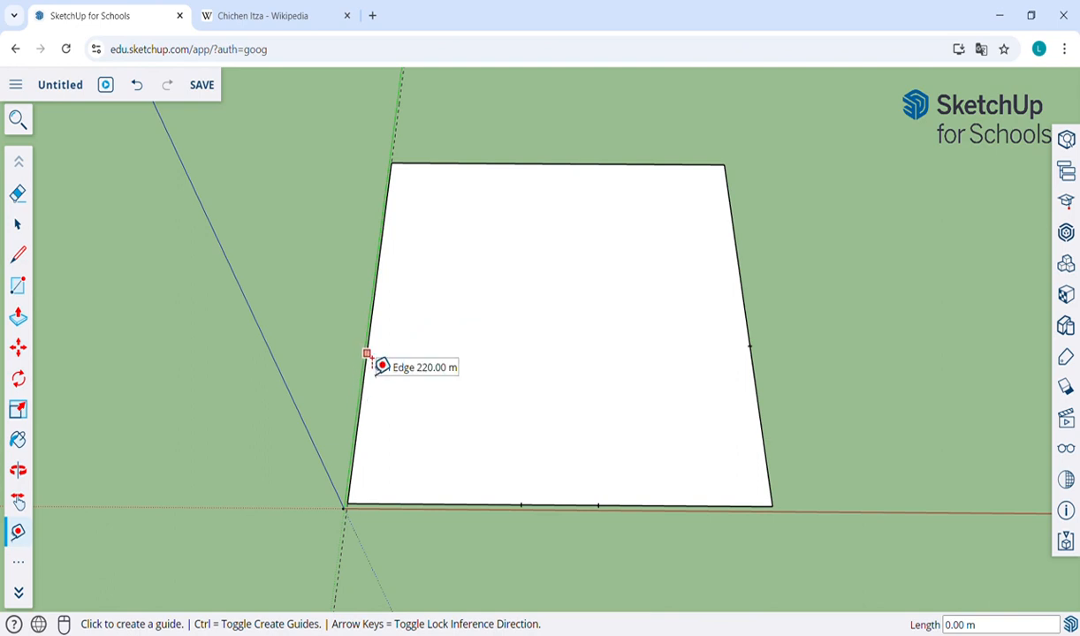
pyautogui.write('90')
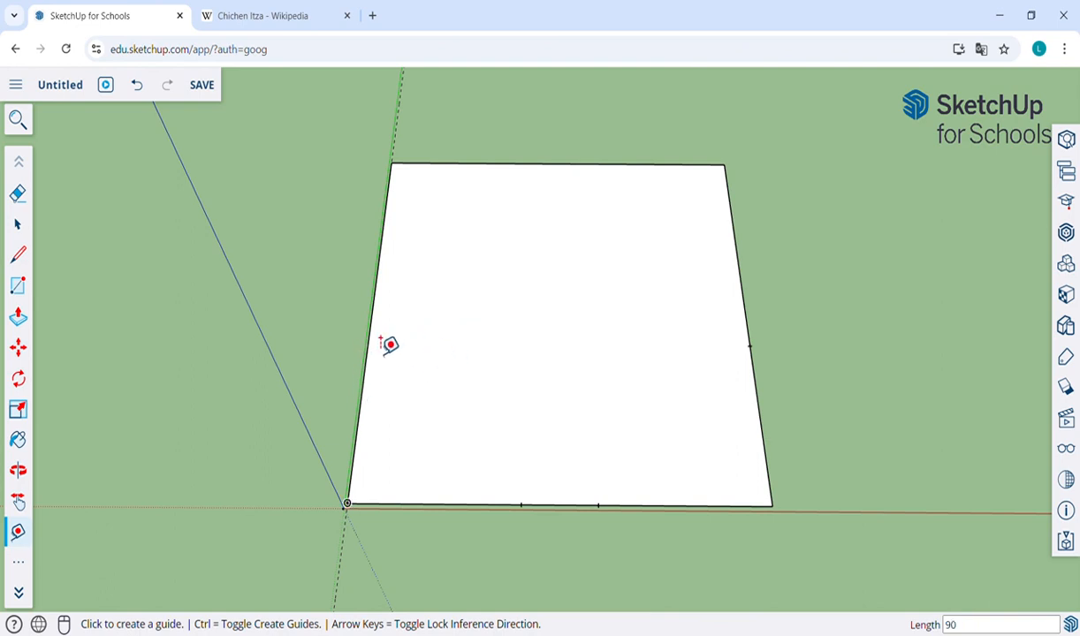
# - Place a Tape Measure guide point on the square's left edge, 90 m from its front-left corner
pyautogui.scroll(4, 370, 517)
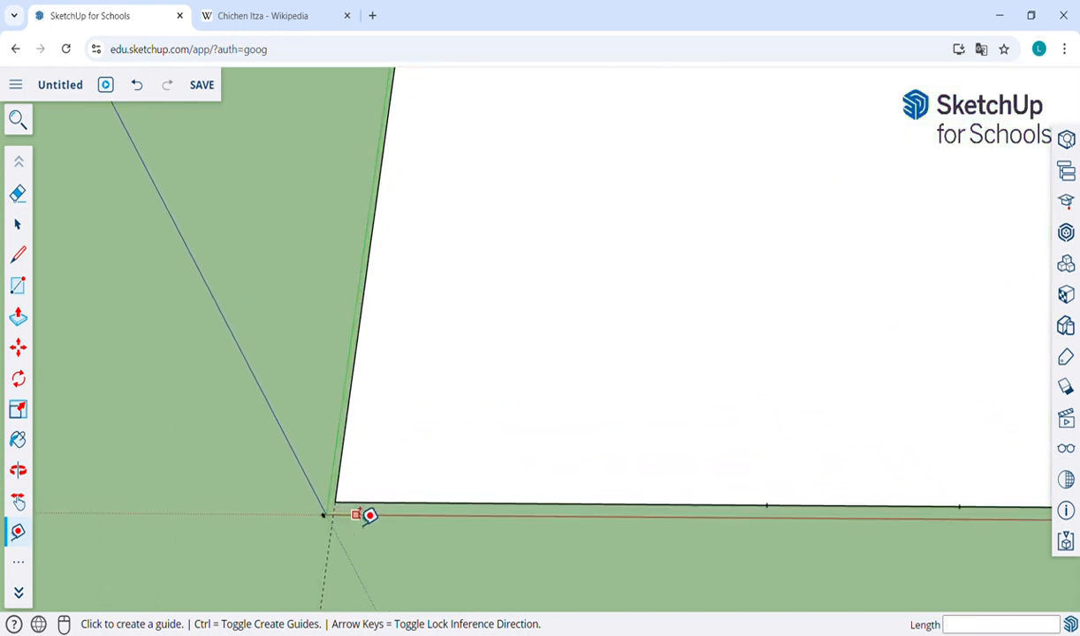
pyautogui.click(336, 502)
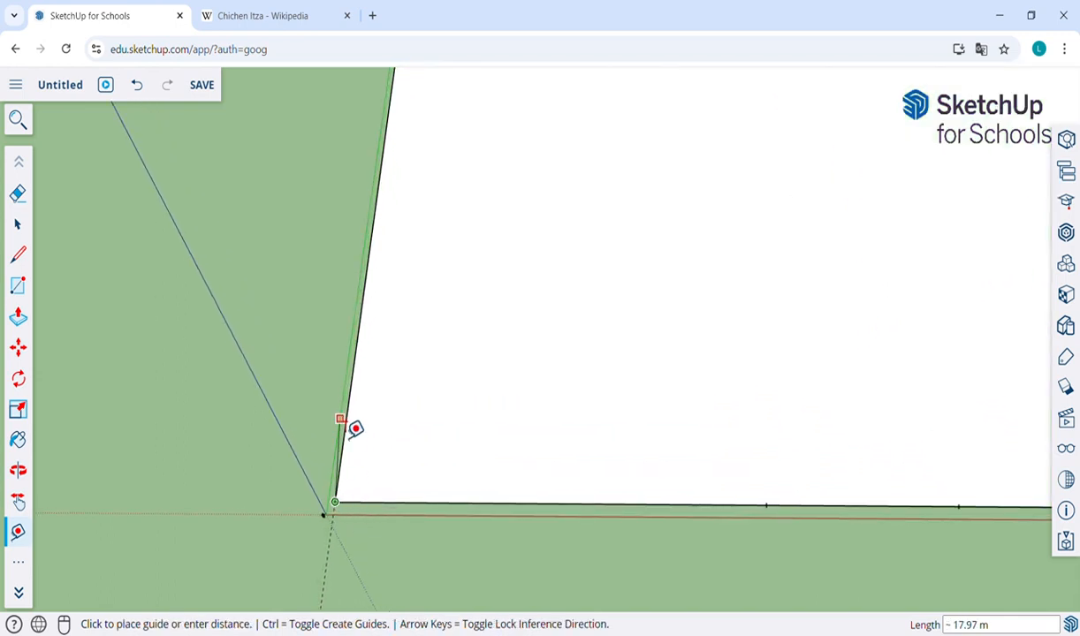
pyautogui.click(374, 343)
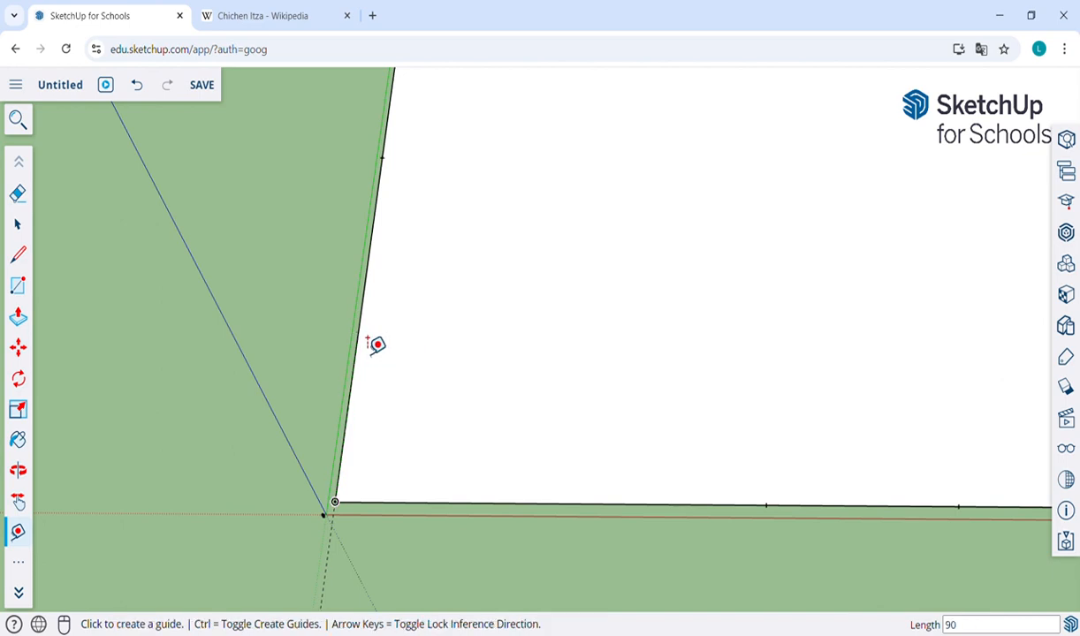
# - Try to place a guide point on the square's left edge at a length of +90 from its back-left corner, and undo it
pyautogui.press('h')
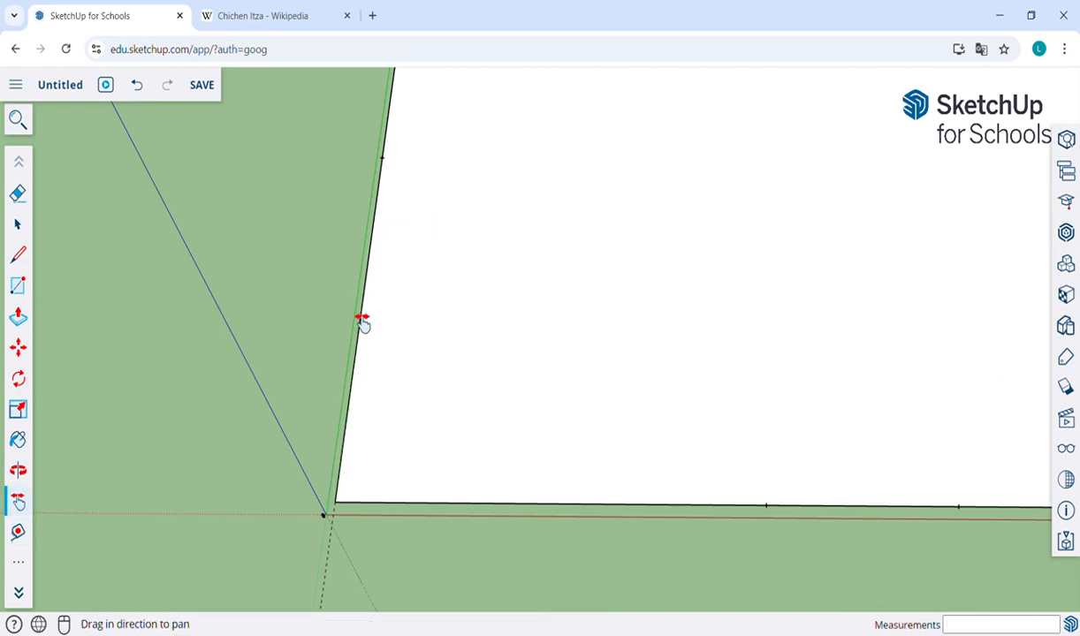
pyautogui.moveTo(439, 209); pyautogui.dragTo(405, 447)
pyautogui.moveTo(429, 239); pyautogui.dragTo(406, 348)
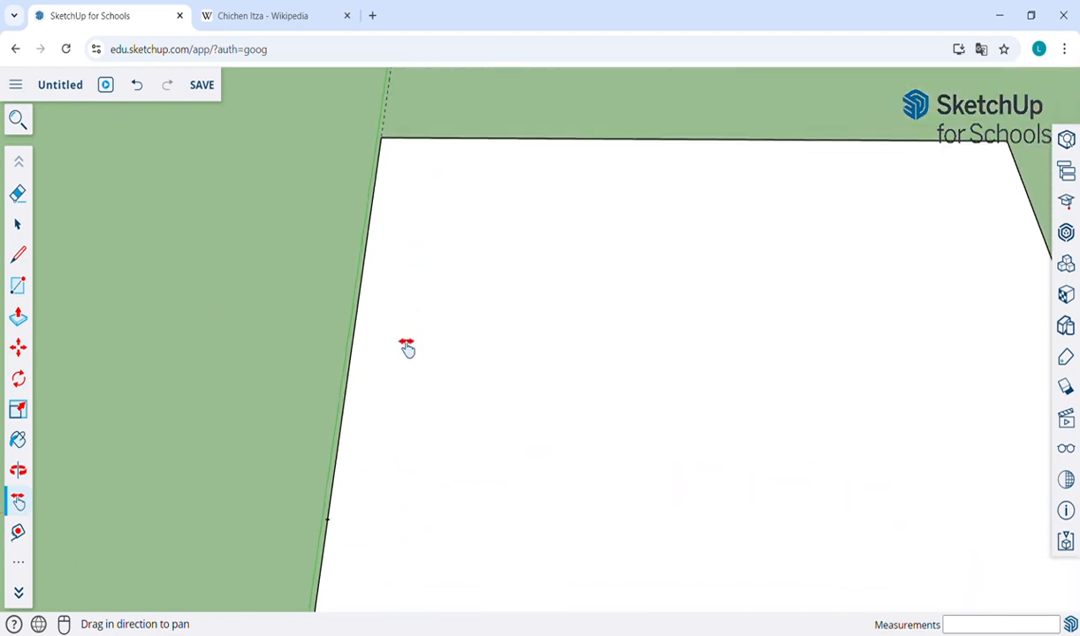
pyautogui.press('t')
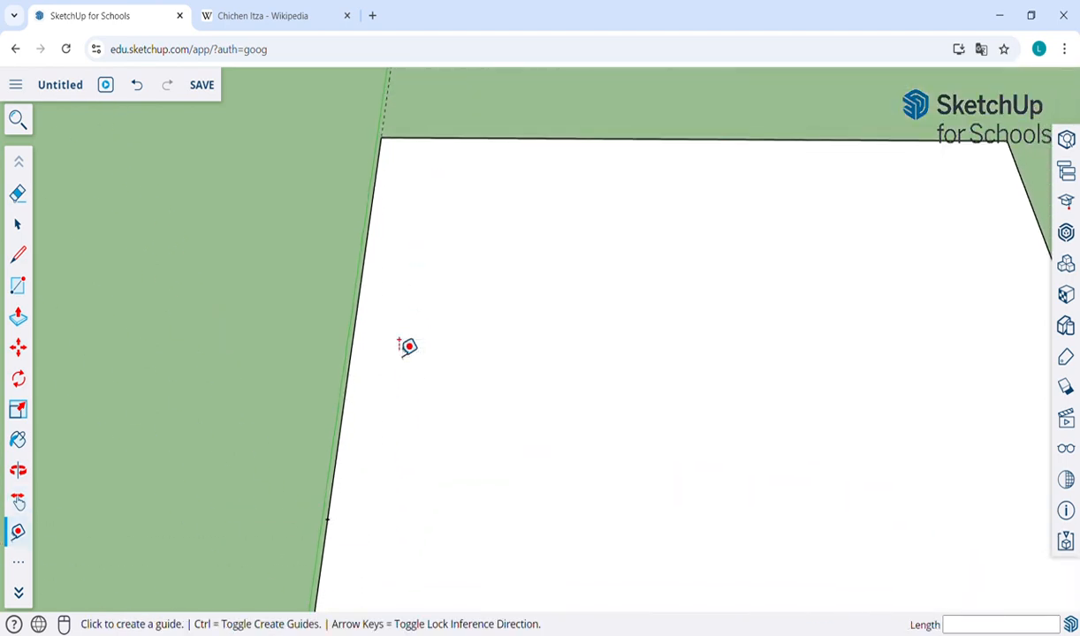
pyautogui.click(381, 138)
pyautogui.click(362, 277)
pyautogui.write('+90')
pyautogui.press('Return')
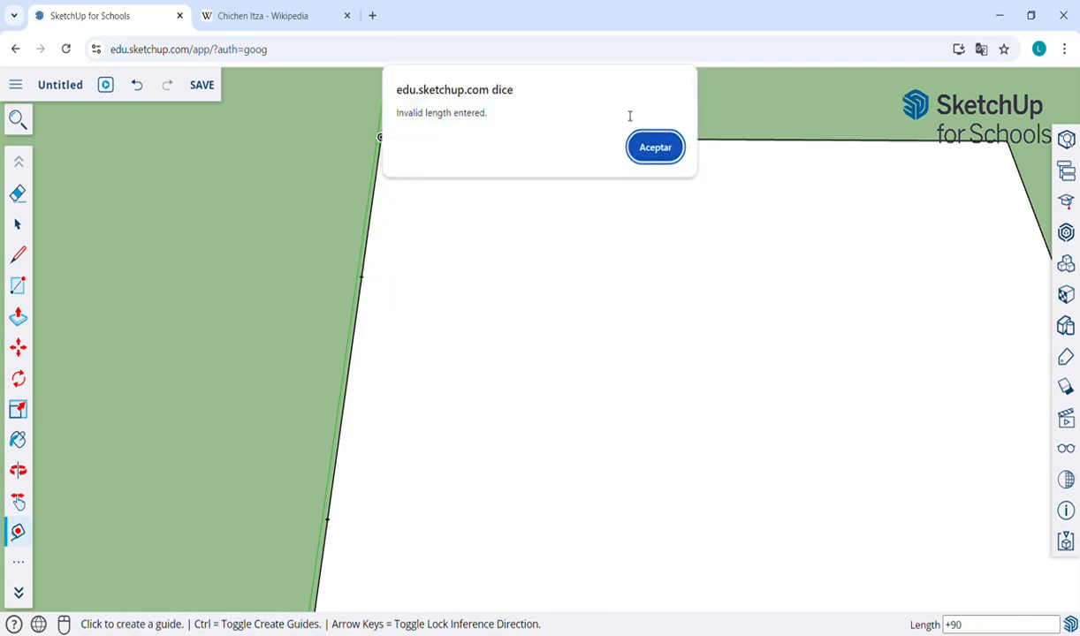
pyautogui.click(654, 145)
pyautogui.hotkey('ctrl', 'z')
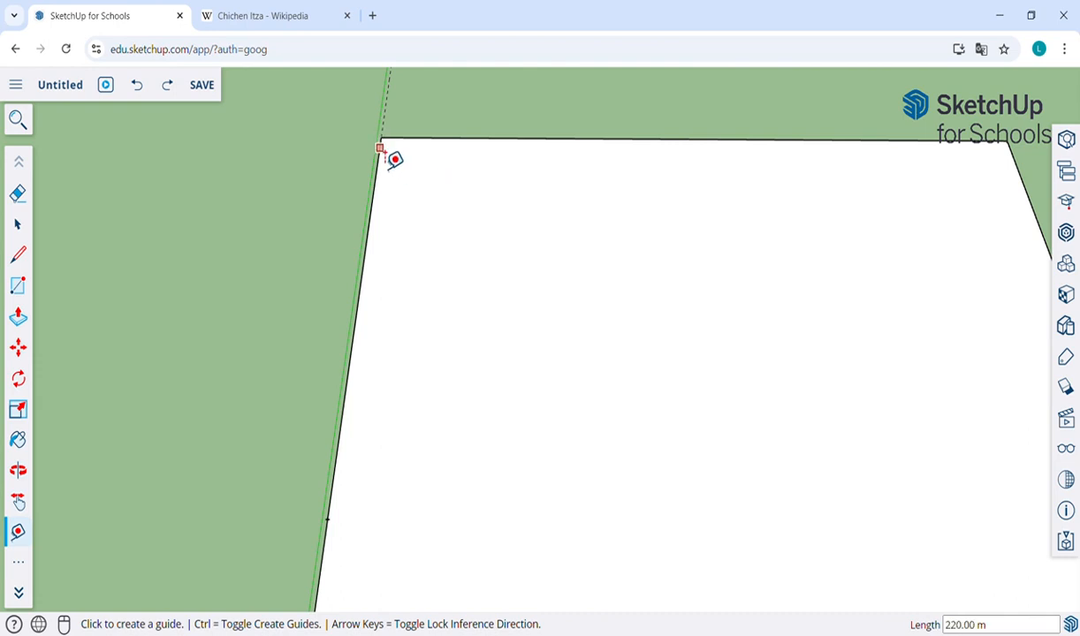
# - Place a guide point on the square's left edge, 90 m from its back-left corner
pyautogui.click(381, 138)
pyautogui.click(381, 274)
pyautogui.write('90')
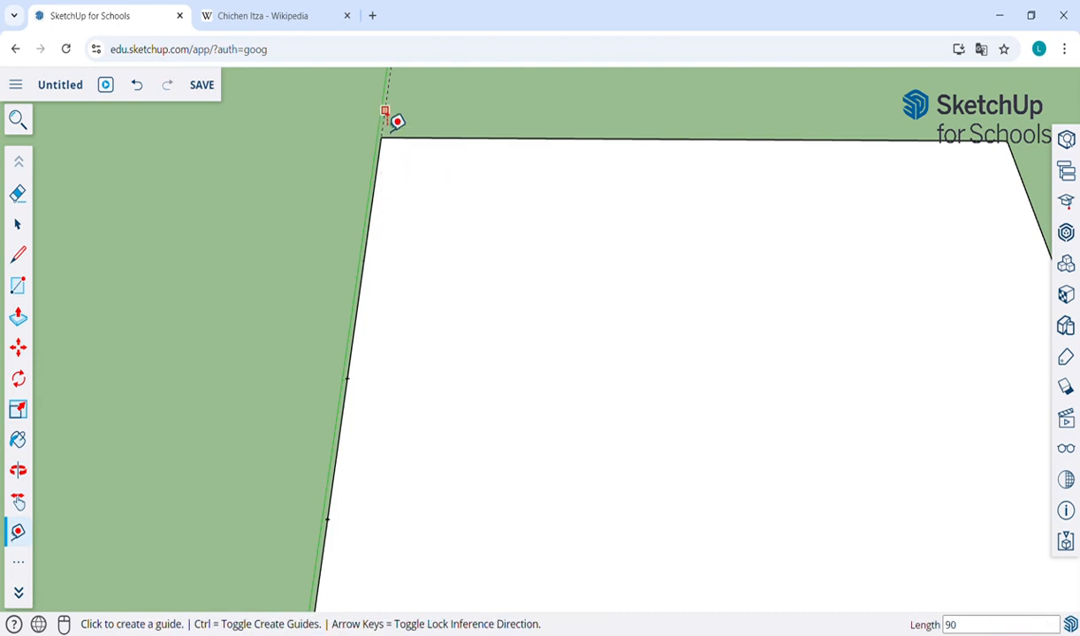
# - Place two guide points on the square's back edge, one 90 m from each of its corners
pyautogui.click(381, 139)
pyautogui.click(485, 138)
pyautogui.write('9')
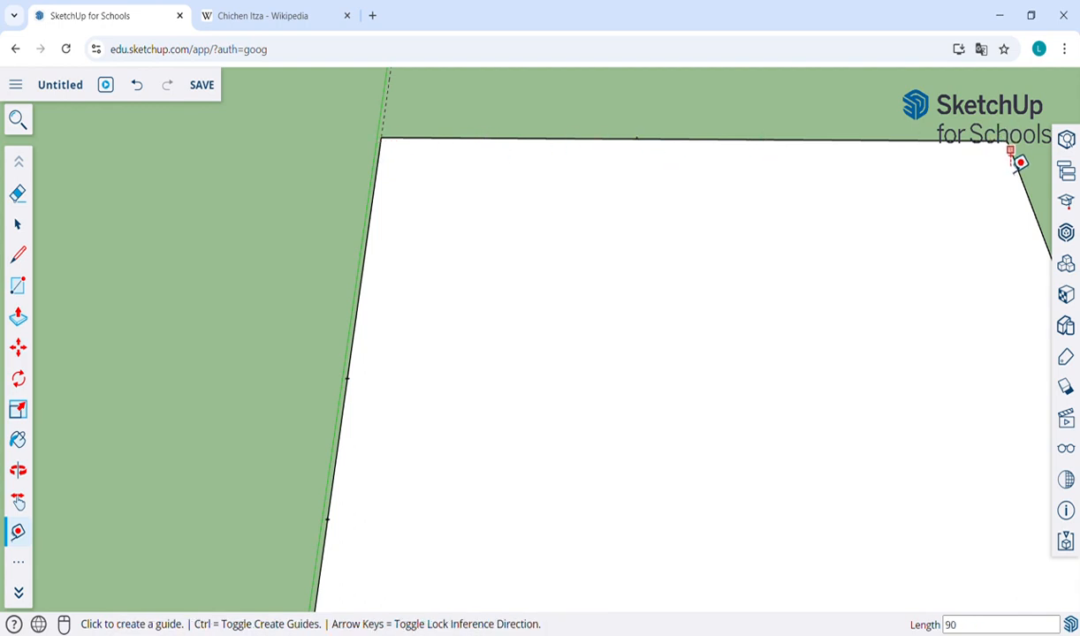
pyautogui.click(1008, 142)
pyautogui.click(821, 146)
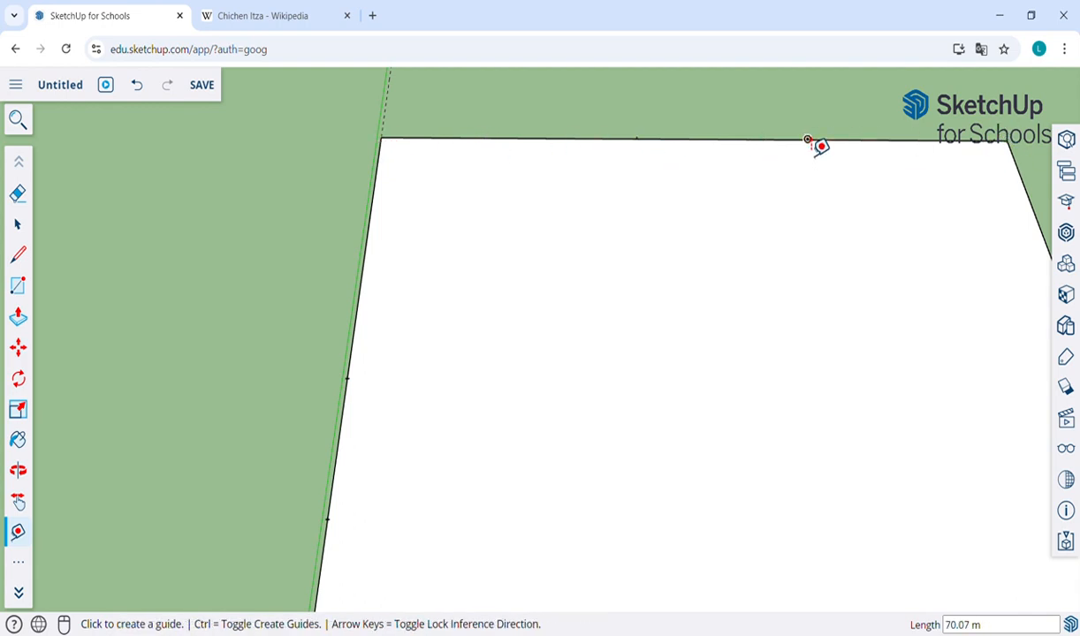
# - Draw two 220 m lines across the square, joining the guide points on its front and back edges
pyautogui.scroll(-4, 747, 255)
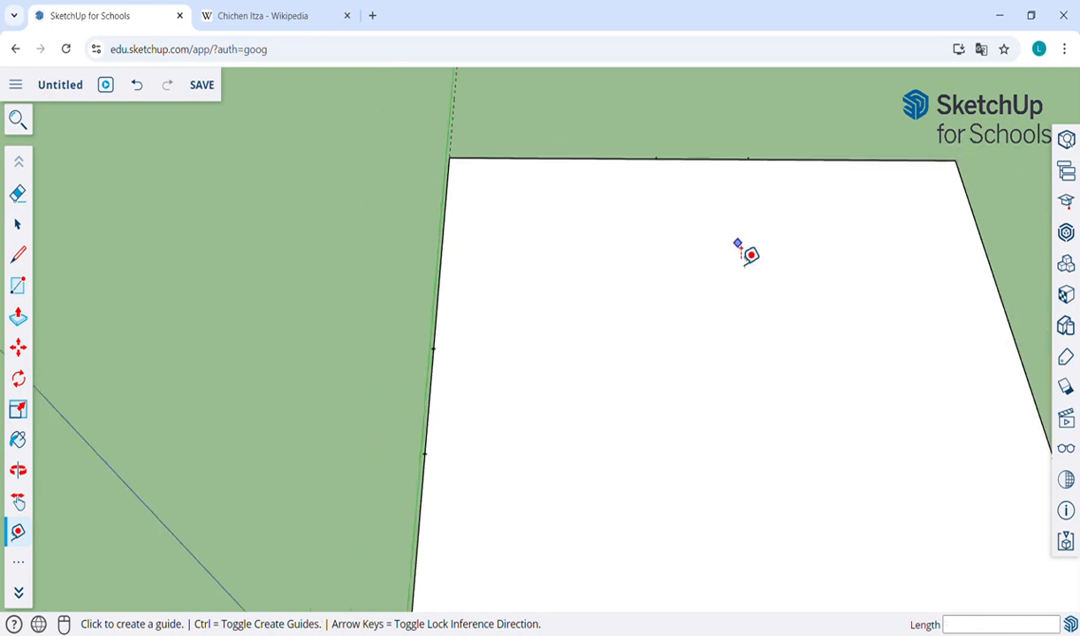
pyautogui.press('h')
pyautogui.moveTo(793, 291); pyautogui.dragTo(644, 300)
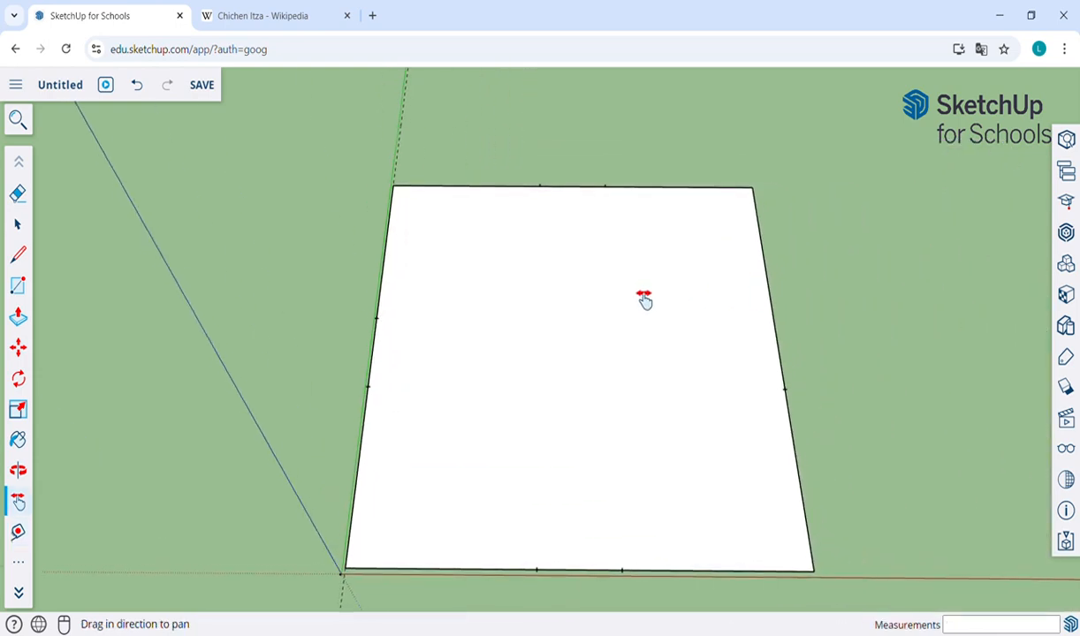
pyautogui.press('l')
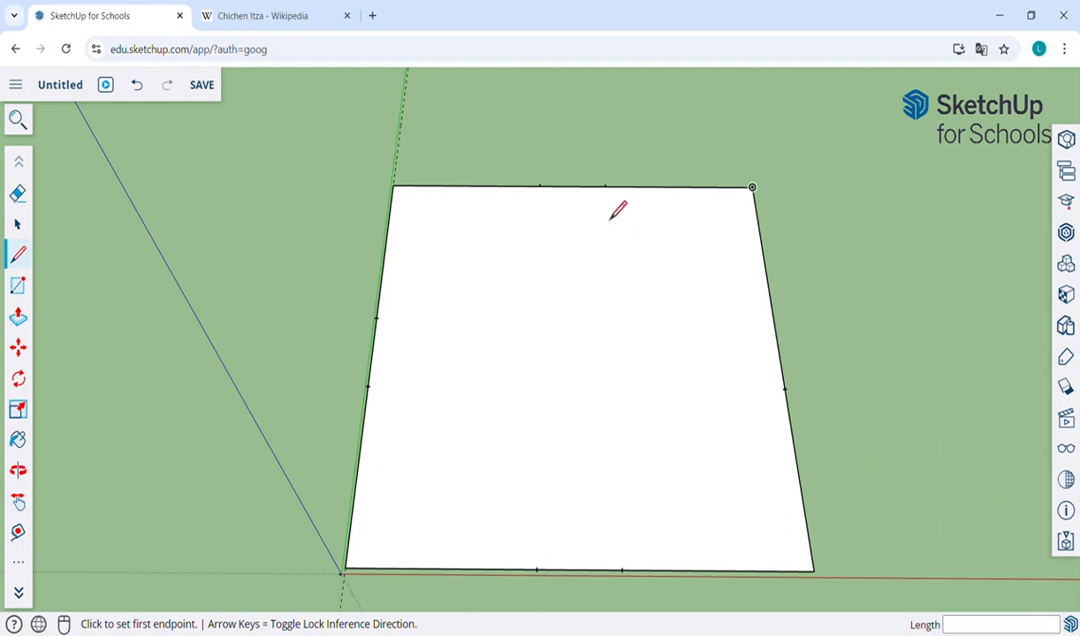
pyautogui.click(605, 186)
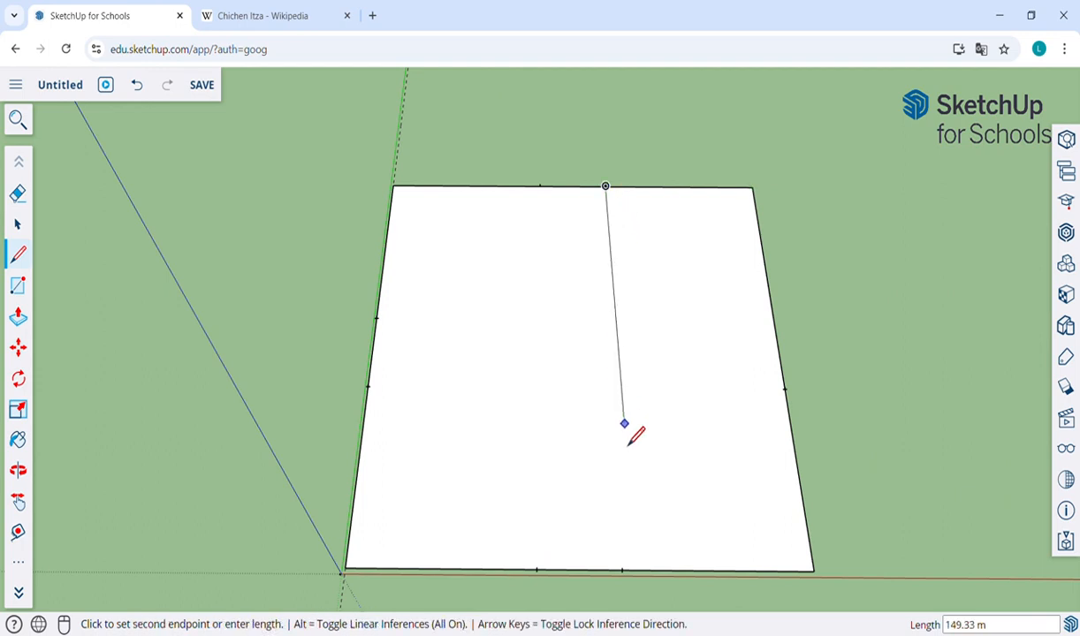
pyautogui.click(622, 570)
pyautogui.click(537, 570)
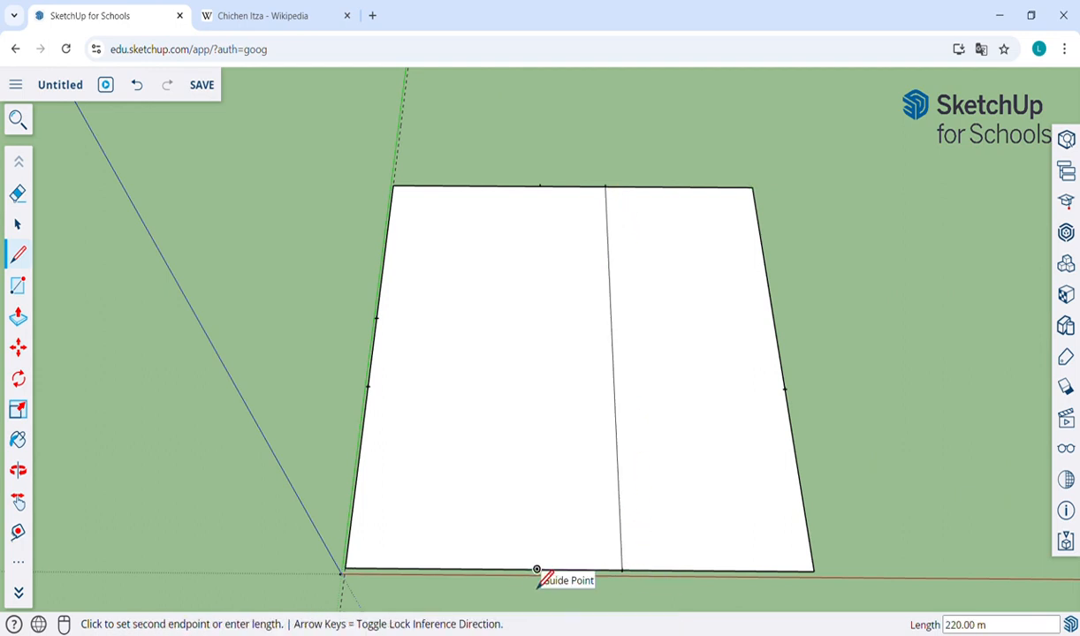
pyautogui.click(540, 187)
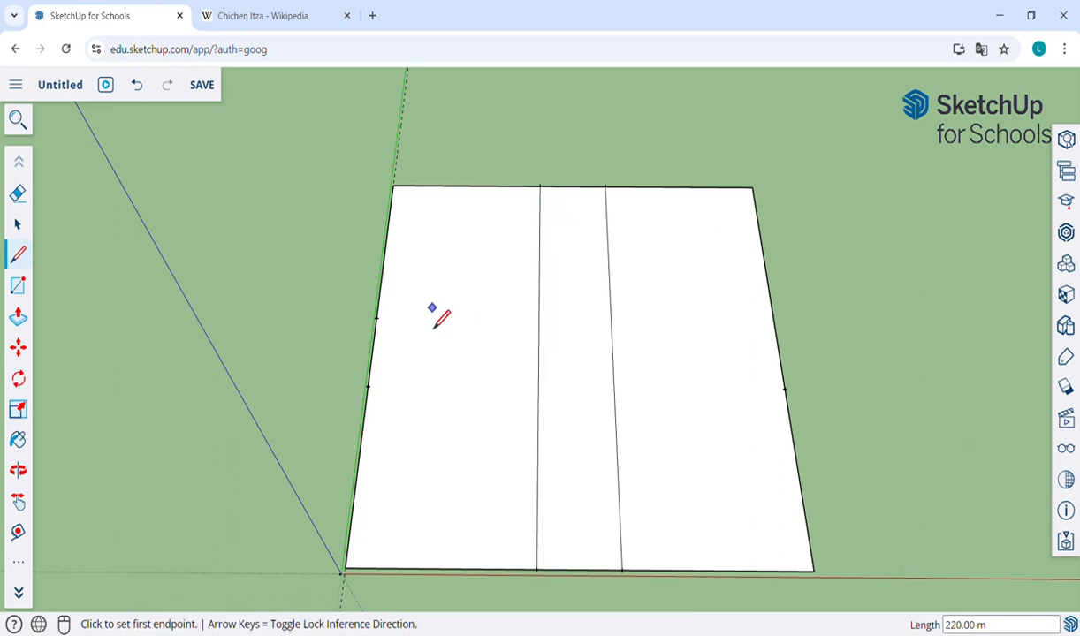
# - Draw two 220 m lines from the left edge's guide points straight across to the square's right edge
pyautogui.click(376, 317)
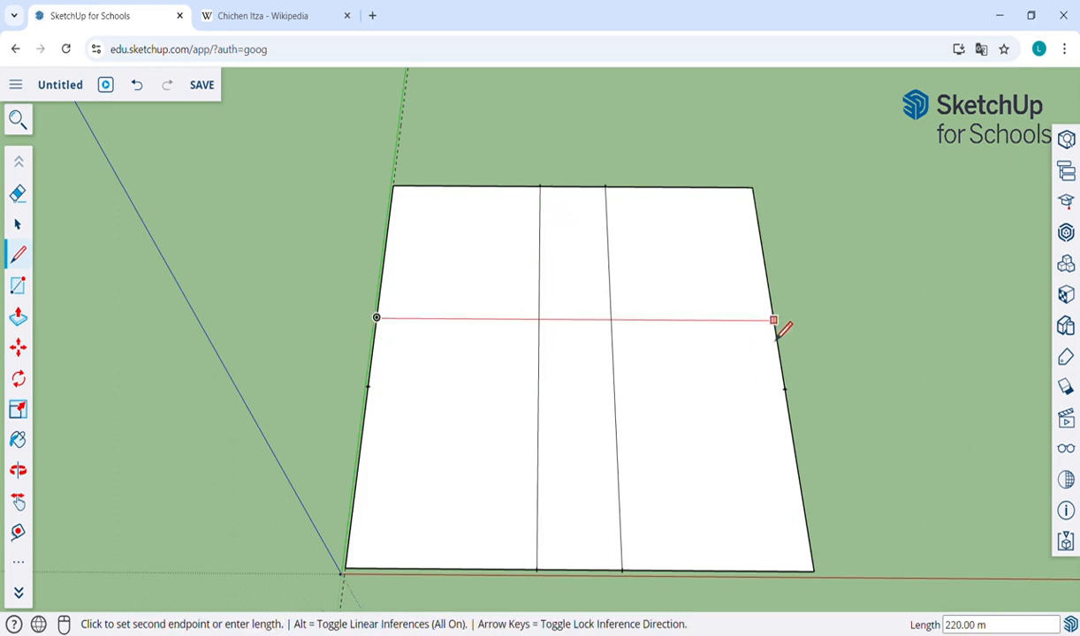
pyautogui.click(774, 321)
pyautogui.click(785, 390)
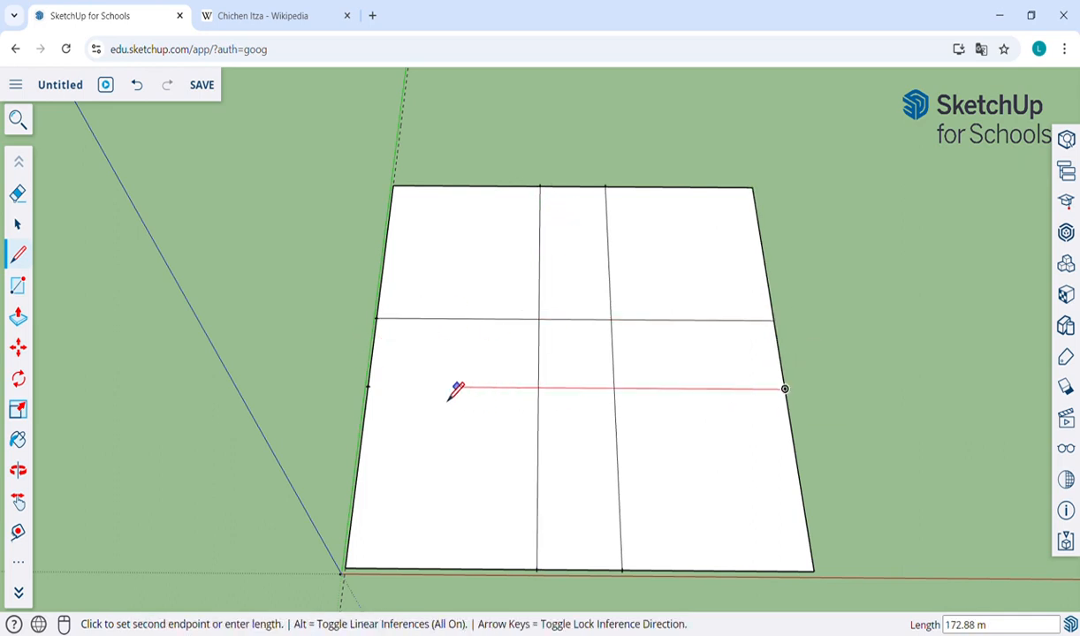
pyautogui.click(368, 387)
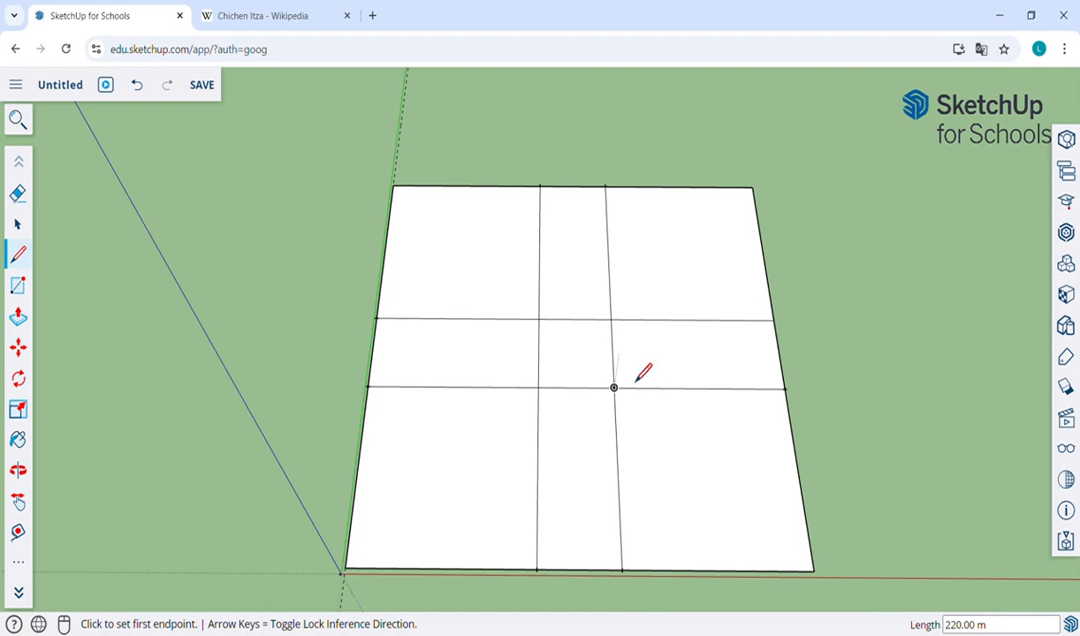
# - Place two guide points on the front edge, each 5 m inward from one of the central strip's lines
pyautogui.scroll(4, 567, 589)
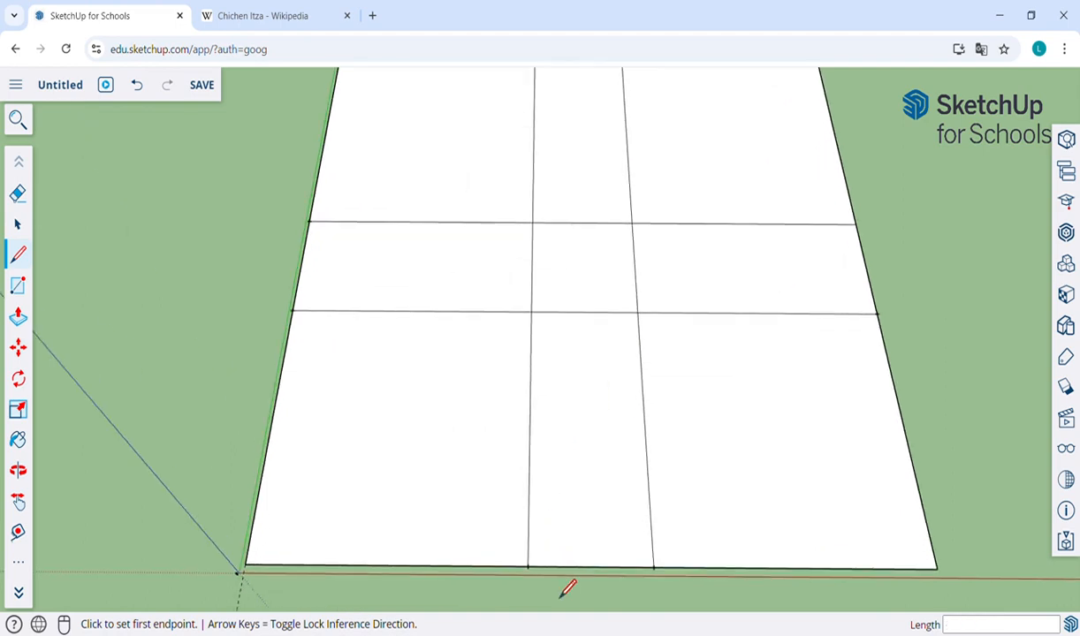
pyautogui.press('h')
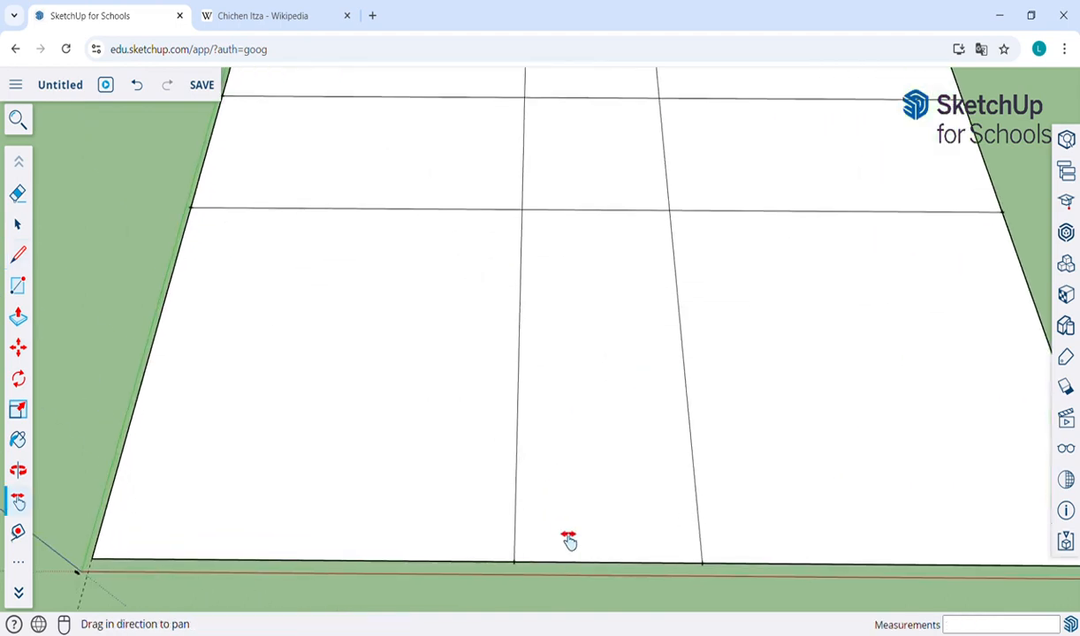
pyautogui.moveTo(571, 540); pyautogui.dragTo(468, 464)
pyautogui.press('t')
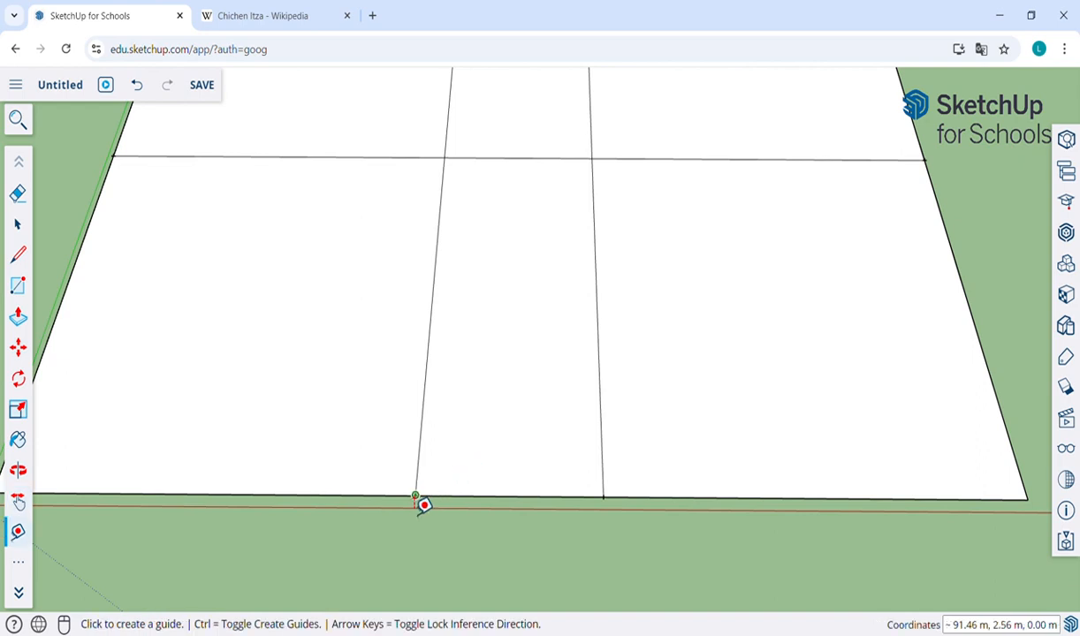
pyautogui.click(415, 496)
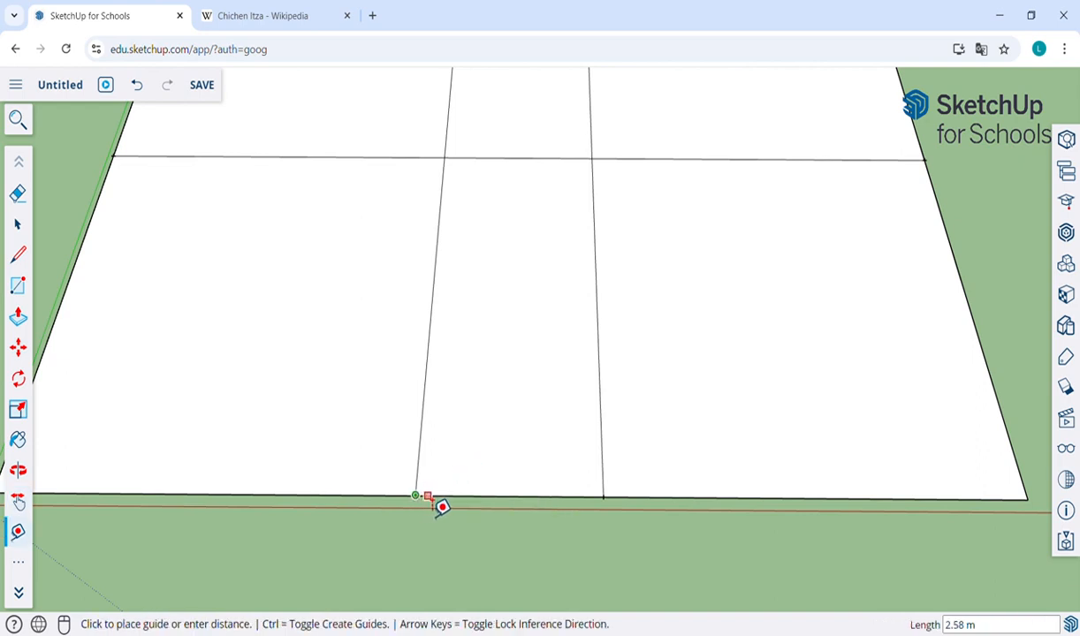
pyautogui.write('5')
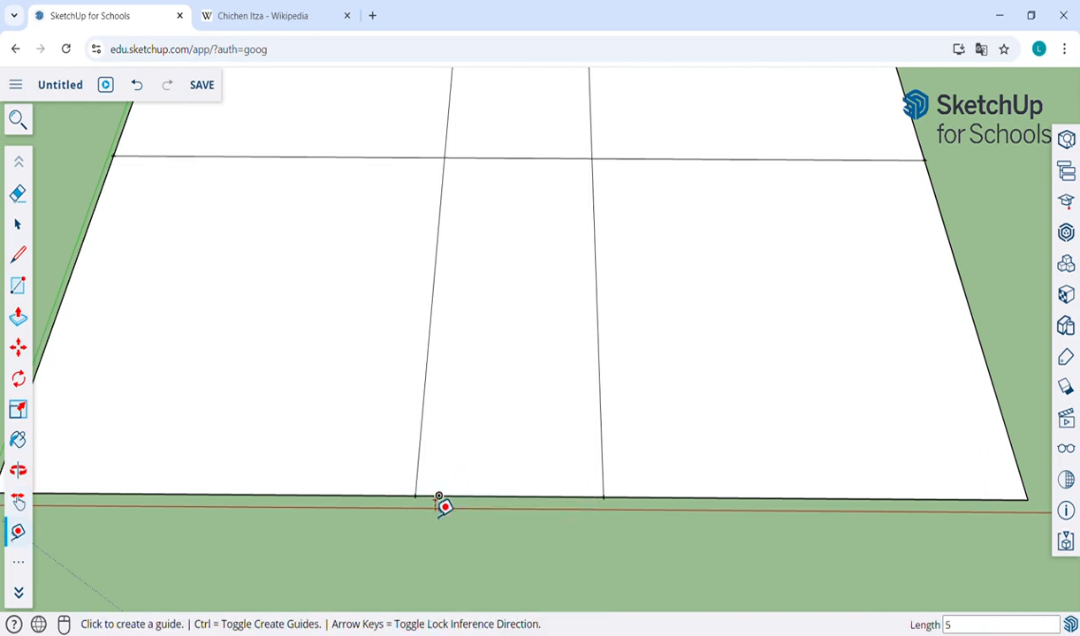
pyautogui.click(592, 497)
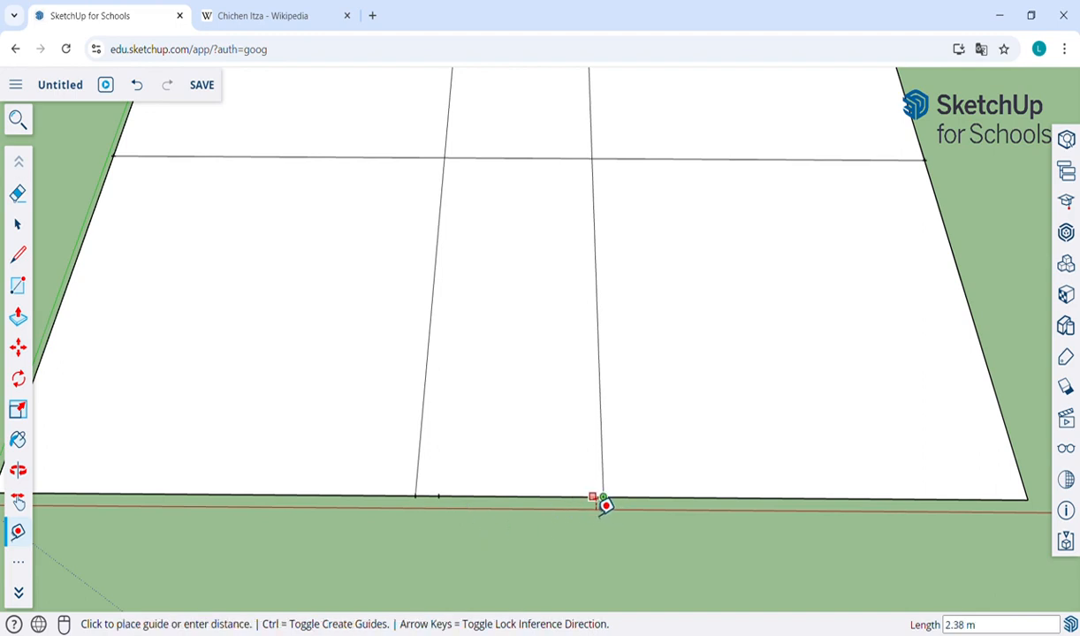
pyautogui.click(587, 497)
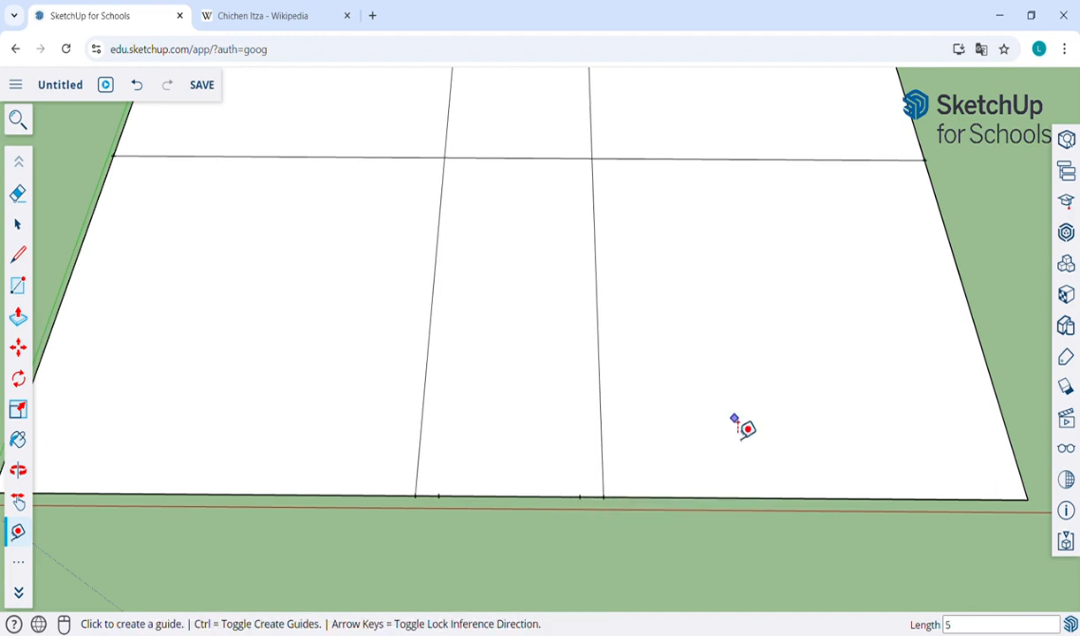
# - Place two guide points on the right edge, each 5 m inward from one of the crosswise strip's lines
pyautogui.press('h')
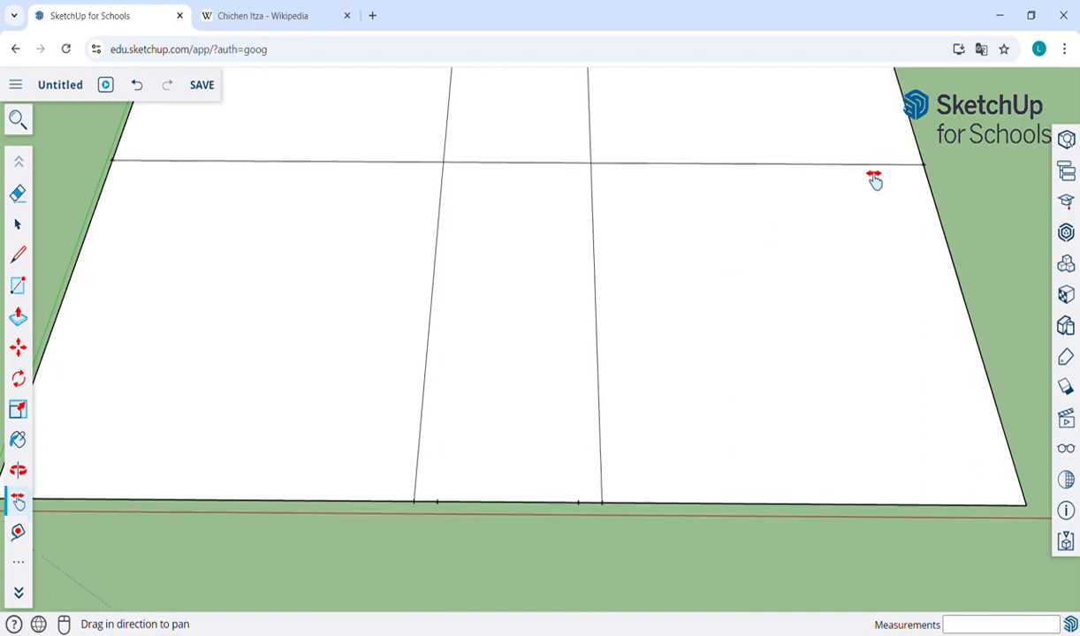
pyautogui.moveTo(872, 181); pyautogui.dragTo(658, 440)
pyautogui.press('t')
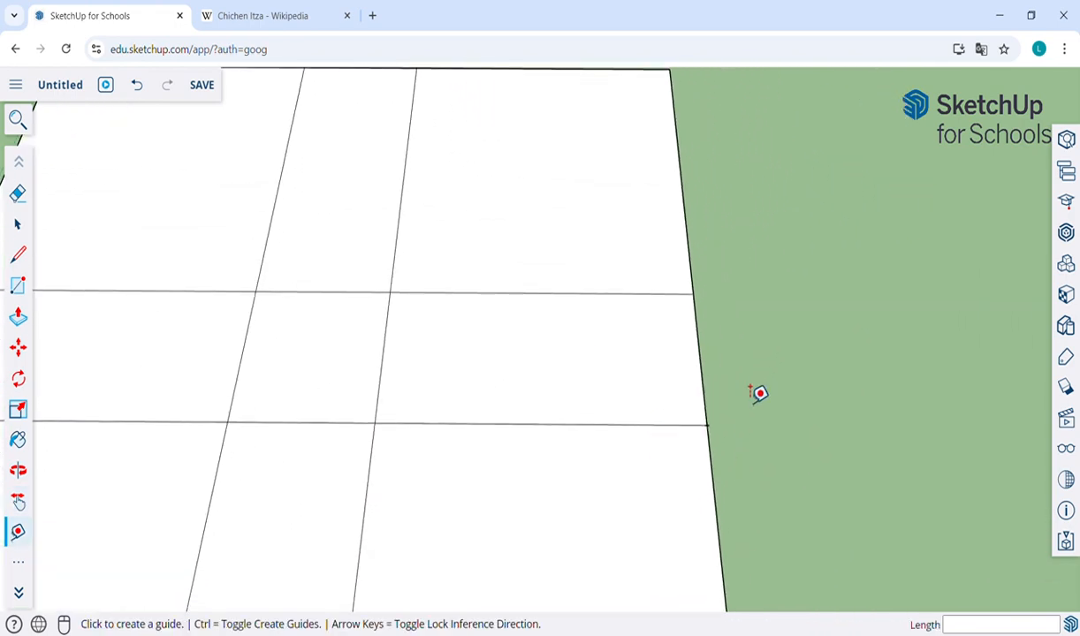
pyautogui.click(709, 426)
pyautogui.click(706, 408)
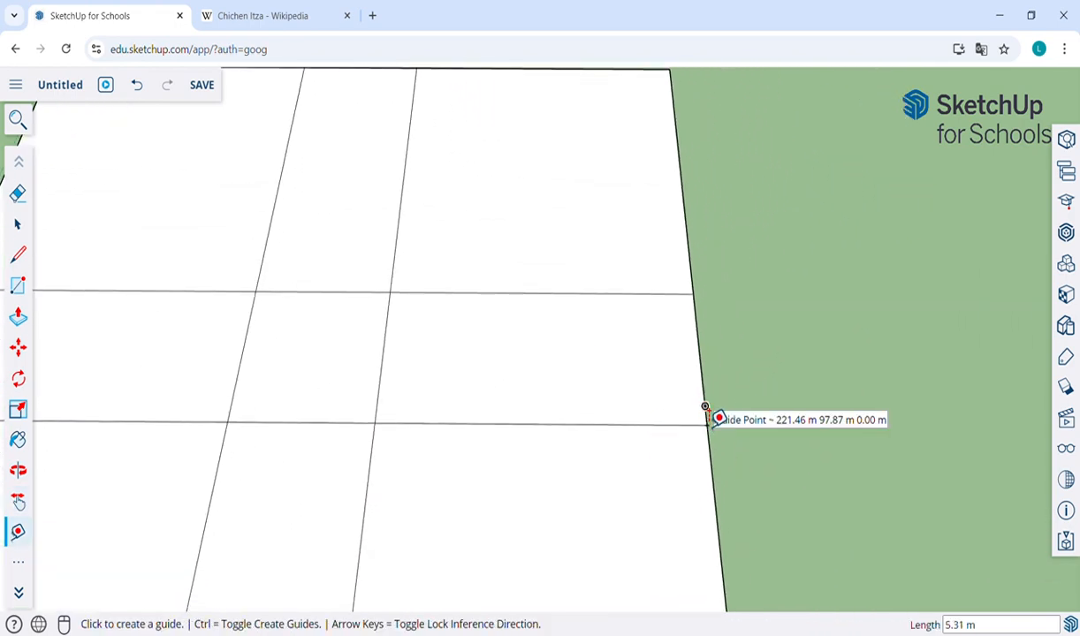
pyautogui.write('5')
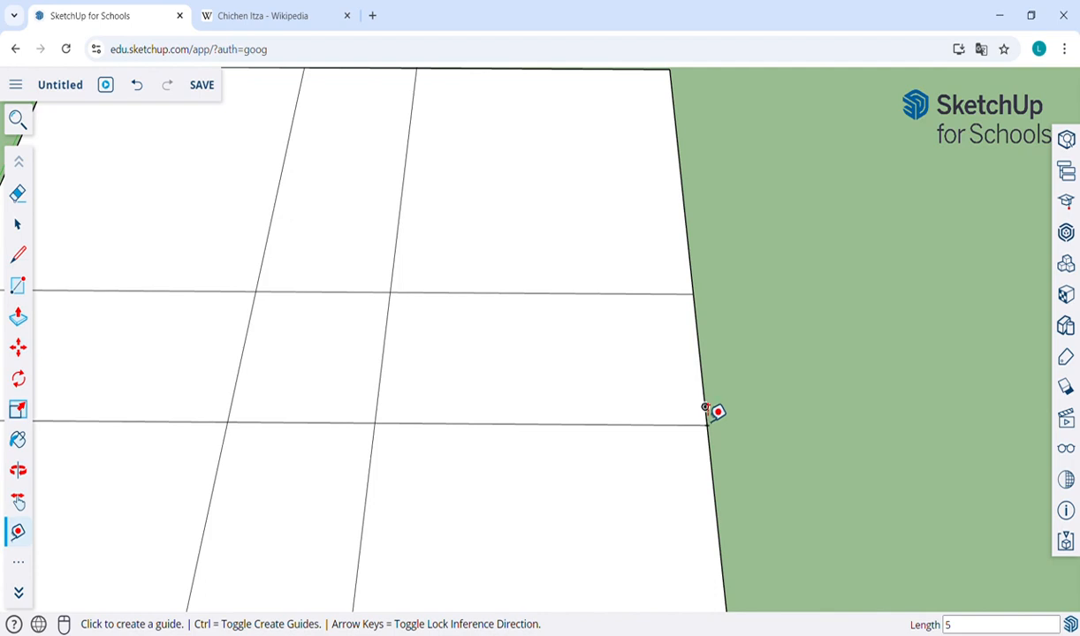
pyautogui.click(692, 297)
pyautogui.click(695, 325)
# - Place two guide points on the back edge, each 5 m inward from one of the central strip's lines
pyautogui.press('h')
pyautogui.moveTo(518, 293); pyautogui.dragTo(646, 435)
pyautogui.press('t')
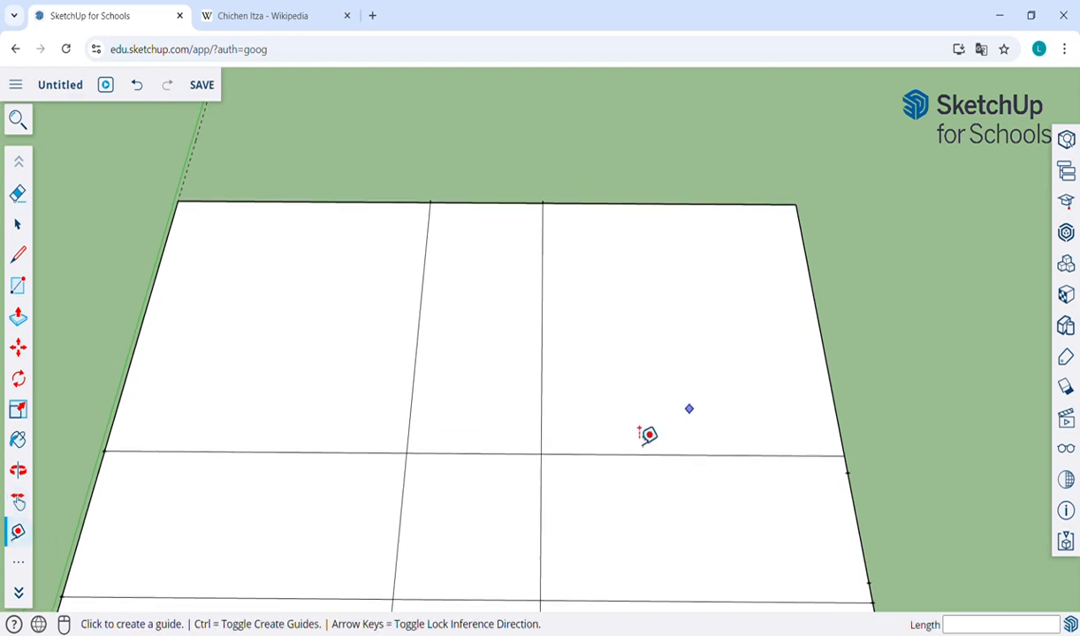
pyautogui.click(430, 202)
pyautogui.write('5')
pyautogui.press('Return')
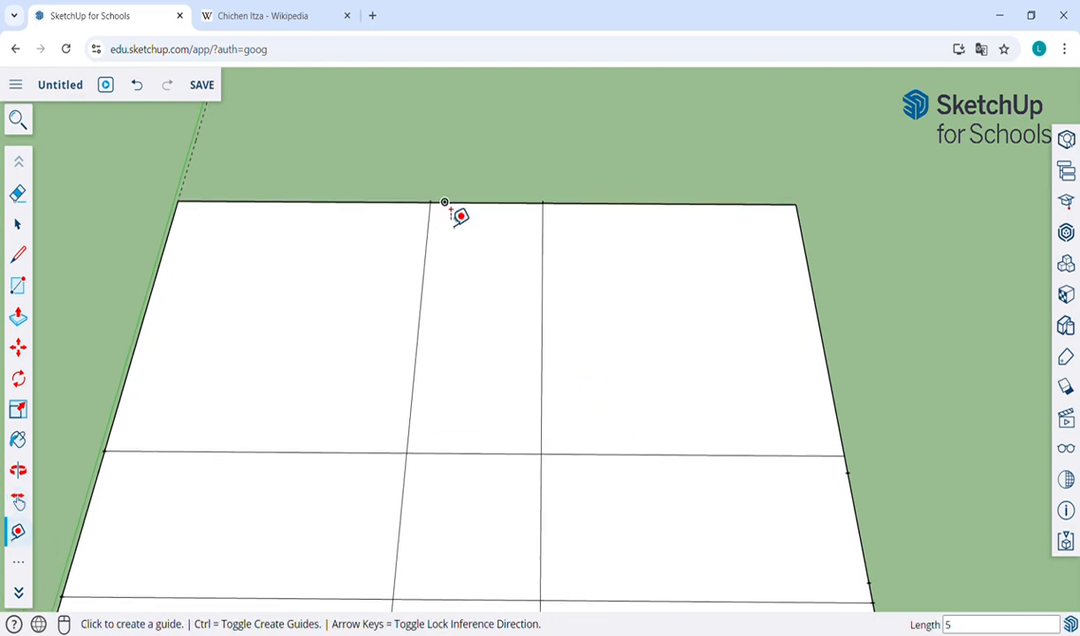
pyautogui.click(543, 202)
pyautogui.click(521, 202)
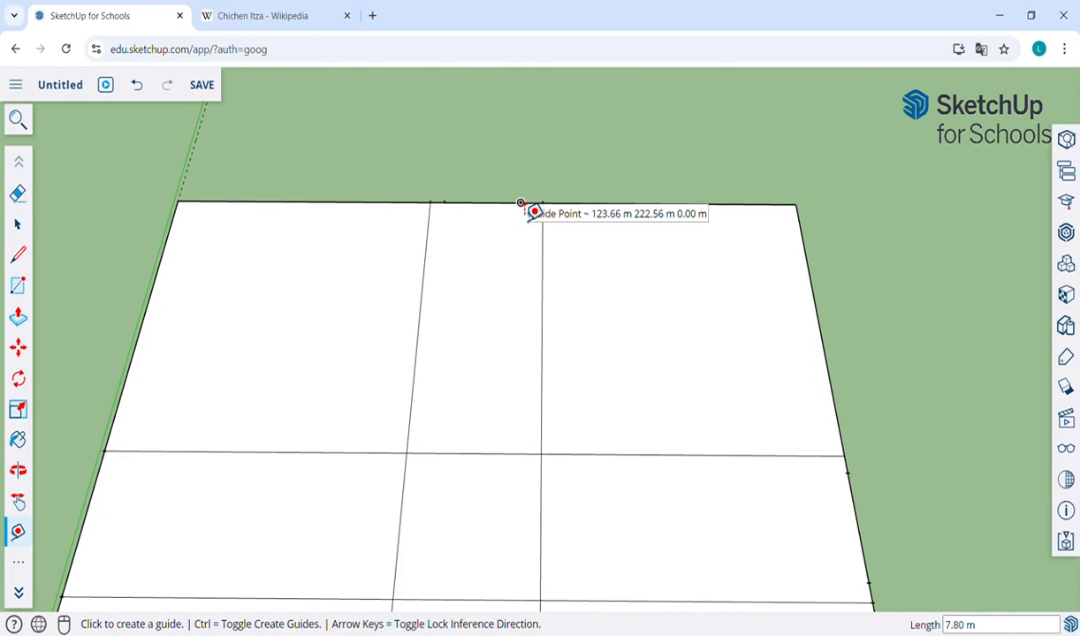
pyautogui.write('5')
pyautogui.press('Return')
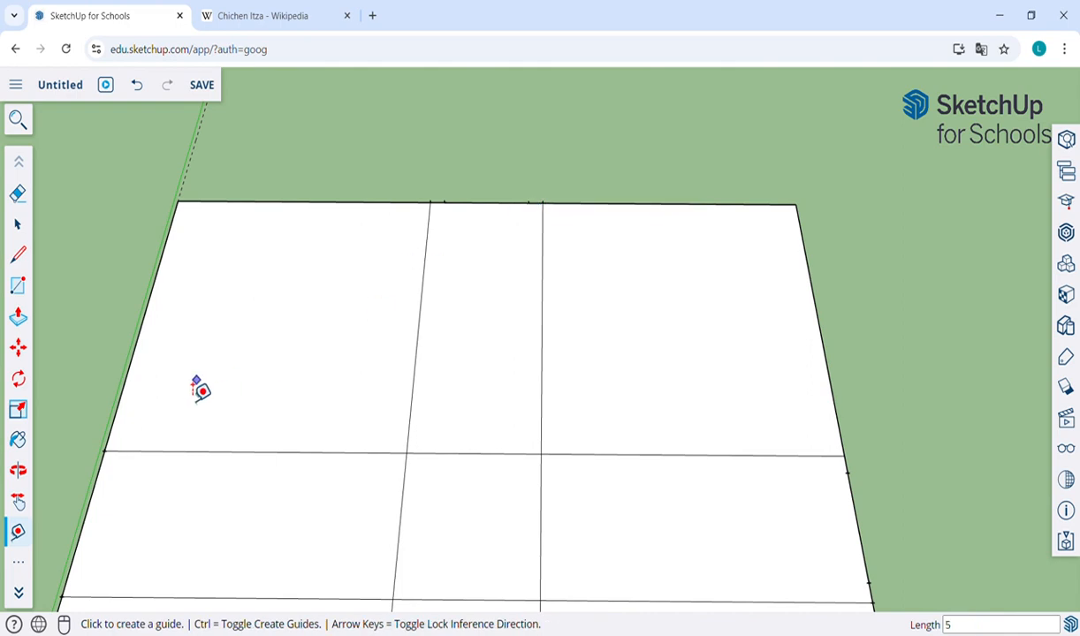
# - Place two guide points on the left edge, each 5 m inward from one of the crosswise strip's lines
pyautogui.click(105, 453)
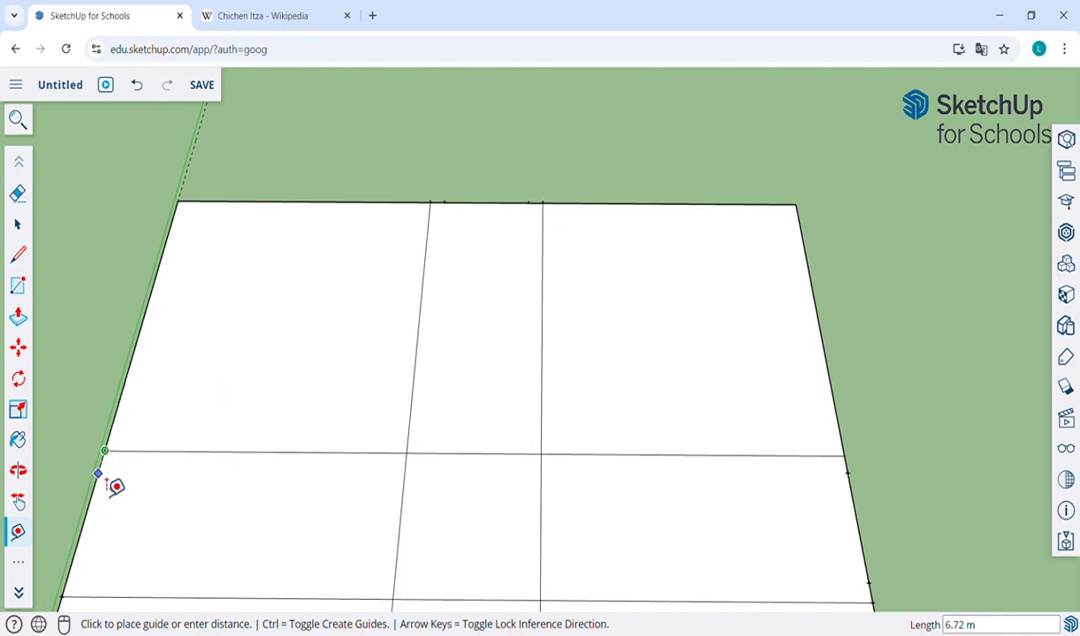
pyautogui.click(100, 475)
pyautogui.write('5')
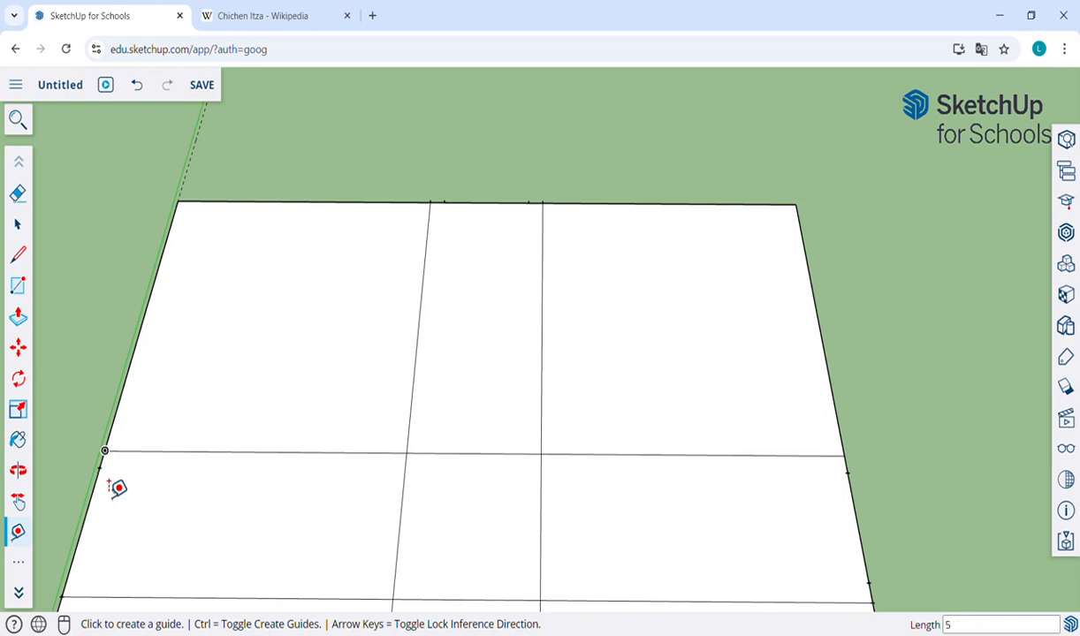
pyautogui.click(61, 597)
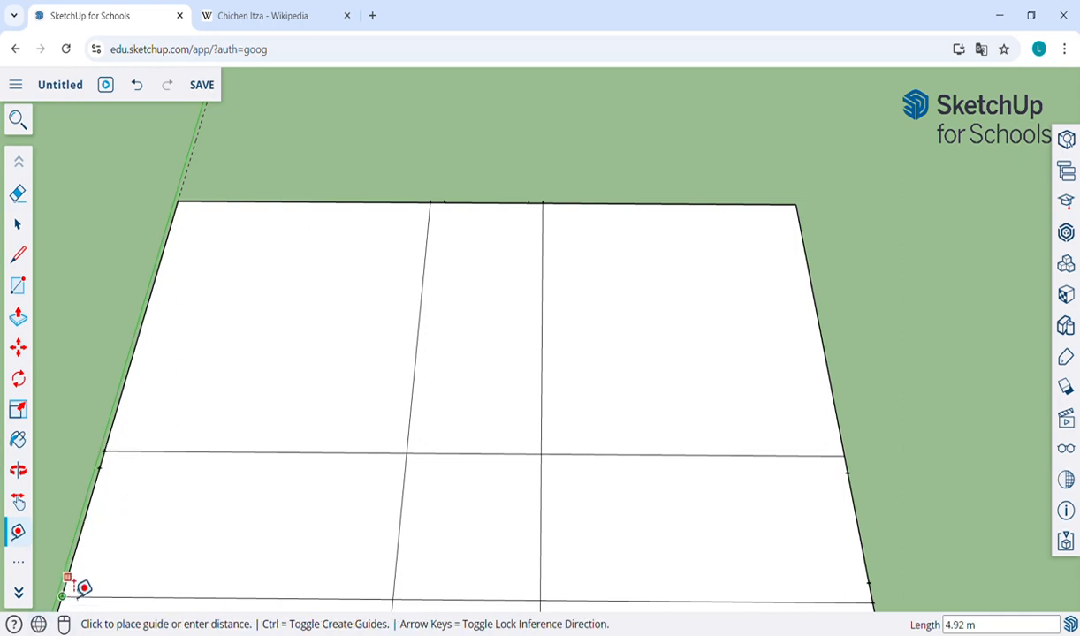
pyautogui.click(68, 577)
pyautogui.write('5')
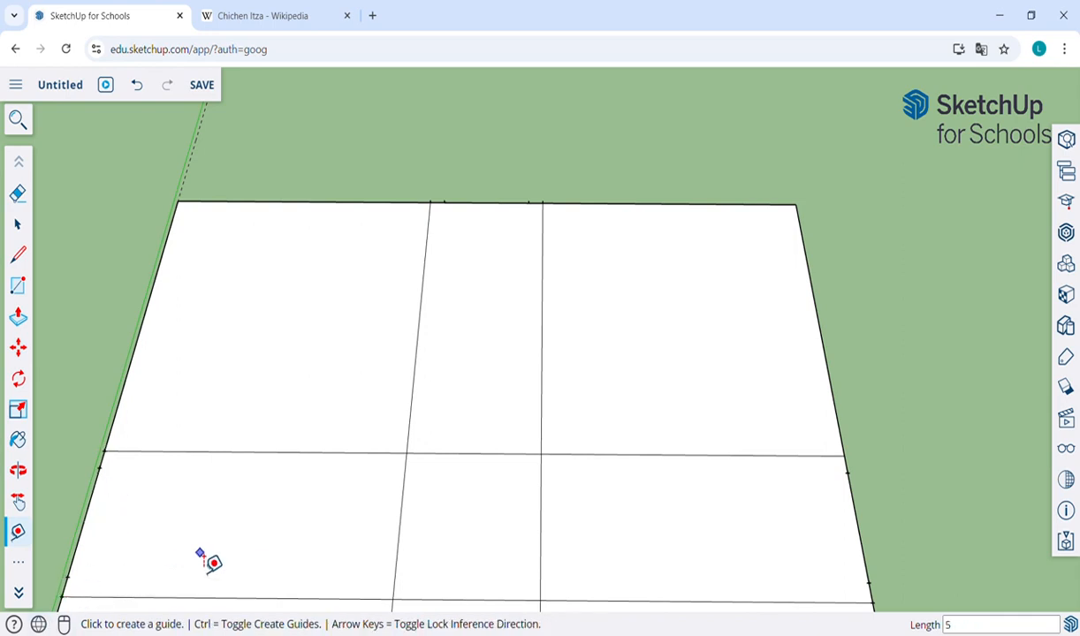
# - Draw two 220 m crosswise lines joining the new inner guide points on the square's left and right edges
pyautogui.scroll(-3, 205, 560)
pyautogui.press('h')
pyautogui.moveTo(322, 602); pyautogui.dragTo(369, 482)
pyautogui.press('l')
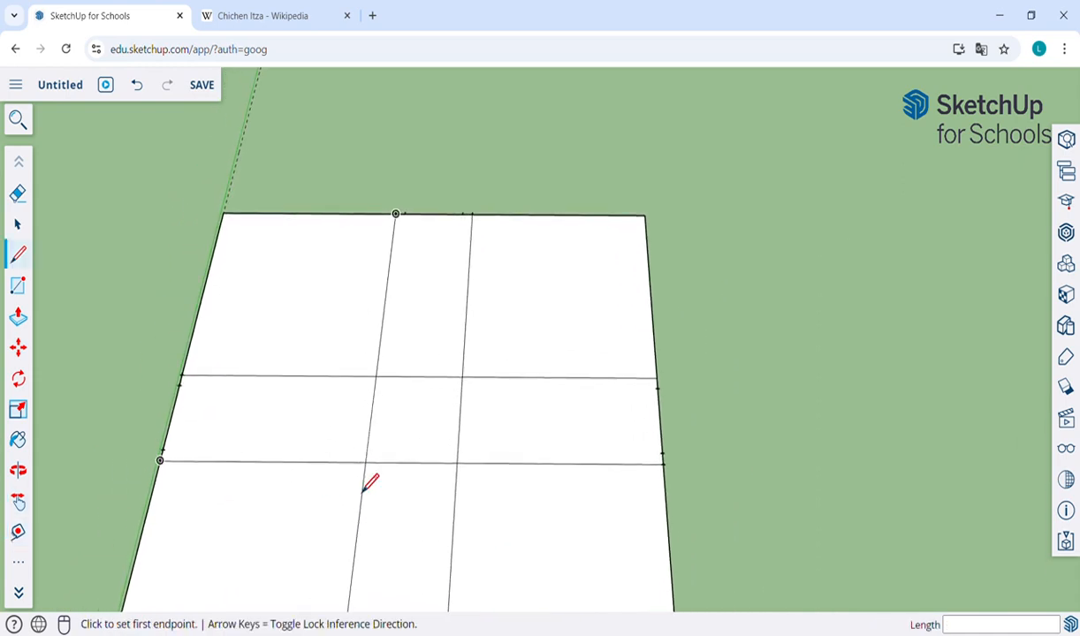
pyautogui.click(183, 404)
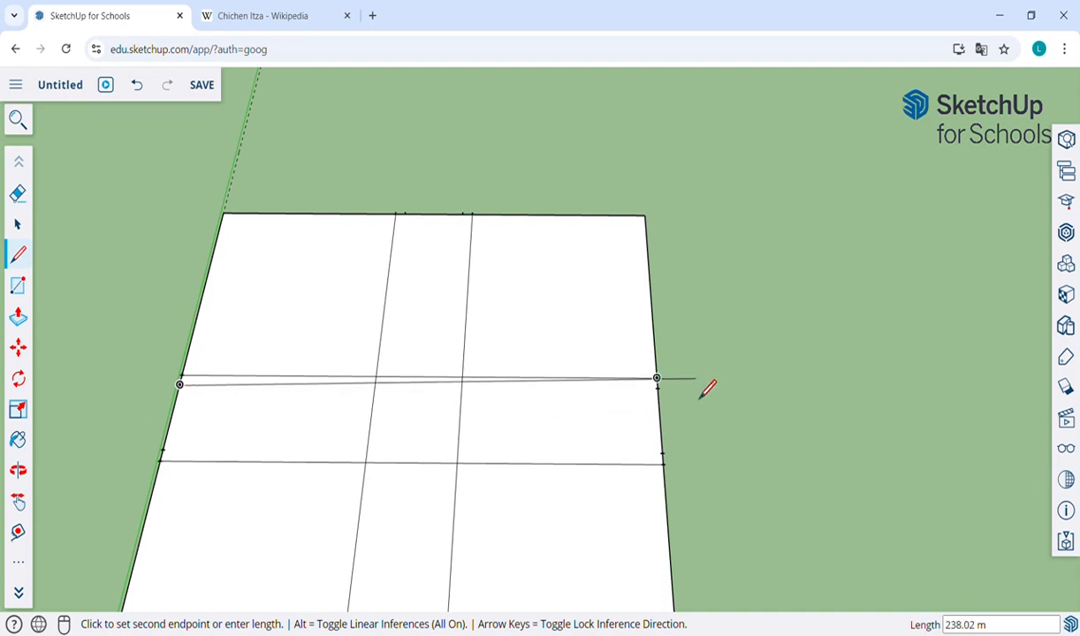
pyautogui.click(659, 393)
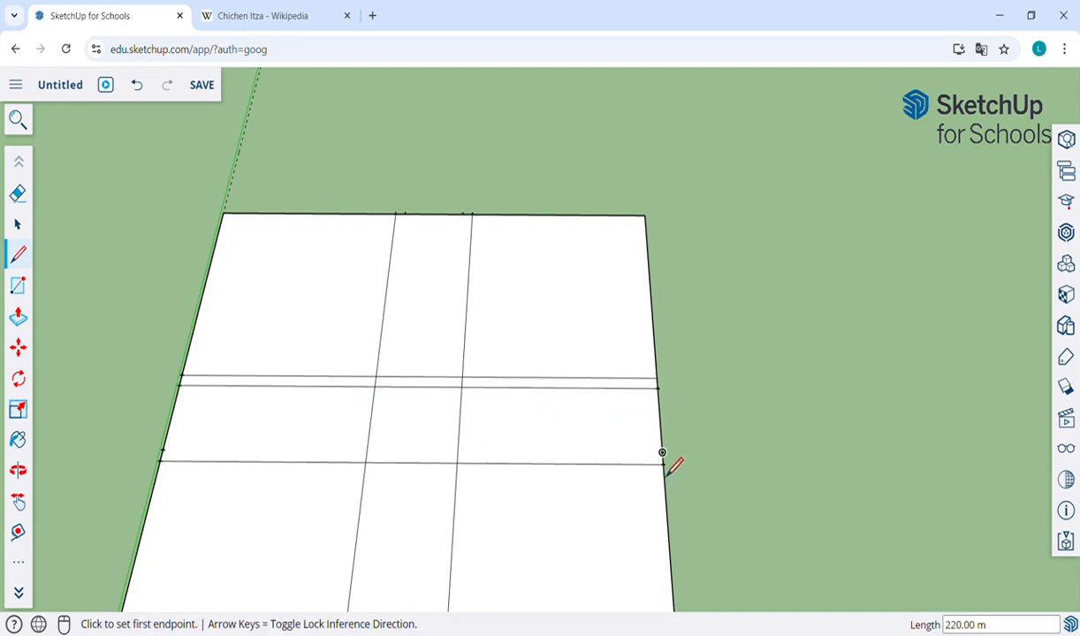
pyautogui.click(663, 457)
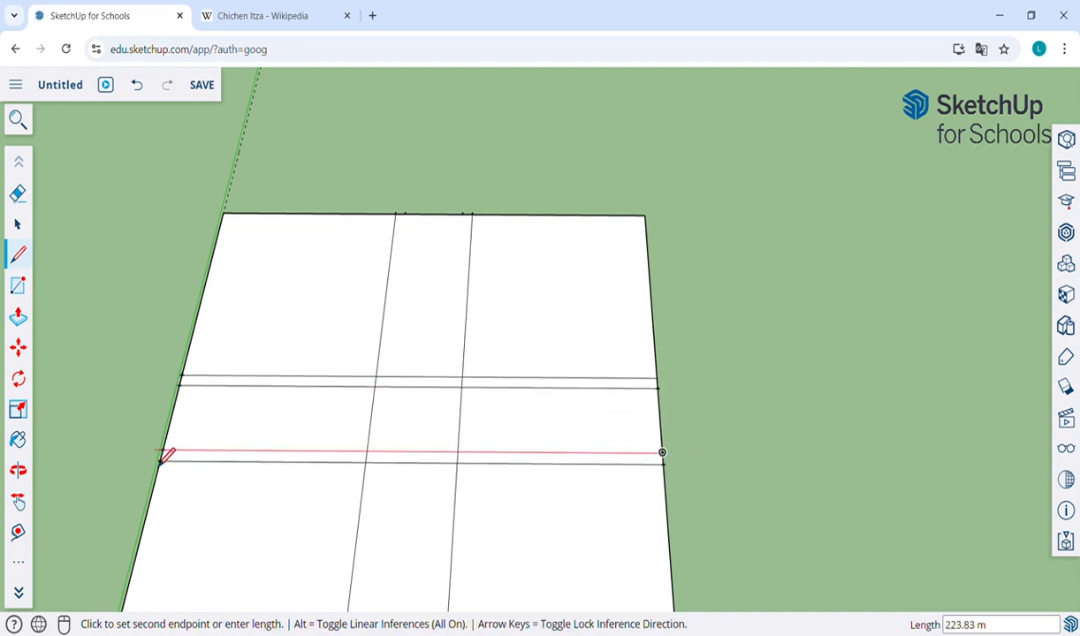
pyautogui.click(162, 453)
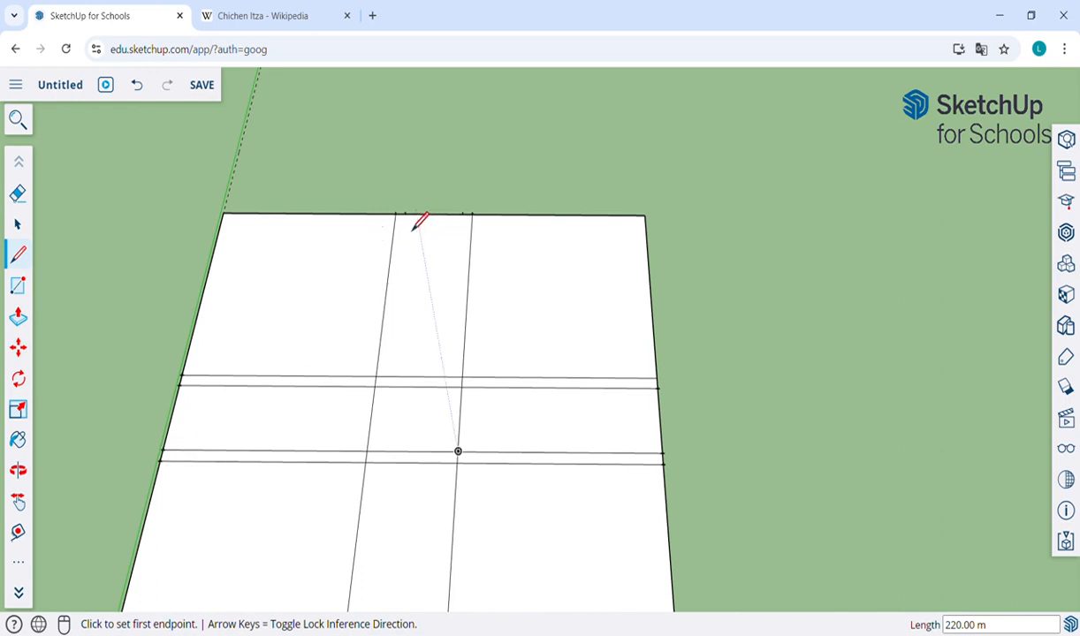
# - Draw two 220 m lines from front to back, joining the inner guide points on the front and back edges
pyautogui.press('h')
pyautogui.moveTo(407, 389)
pyautogui.mouseDown()
pyautogui.moveTo(438, 404)
pyautogui.moveTo(504, 361)
pyautogui.moveTo(510, 323)
pyautogui.mouseUp()
pyautogui.press('l')
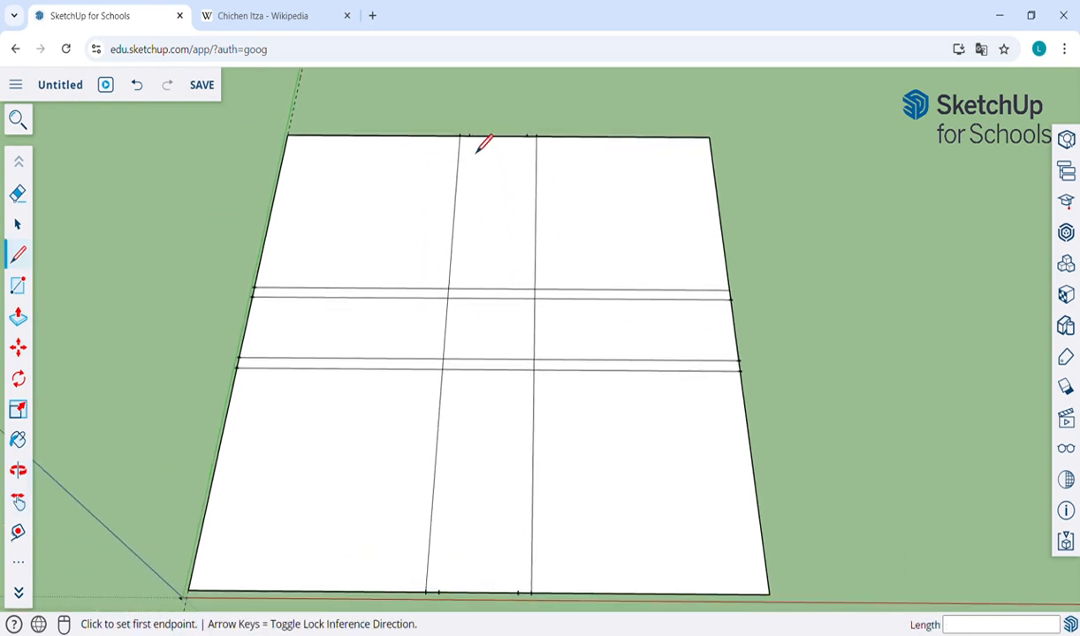
pyautogui.click(474, 156)
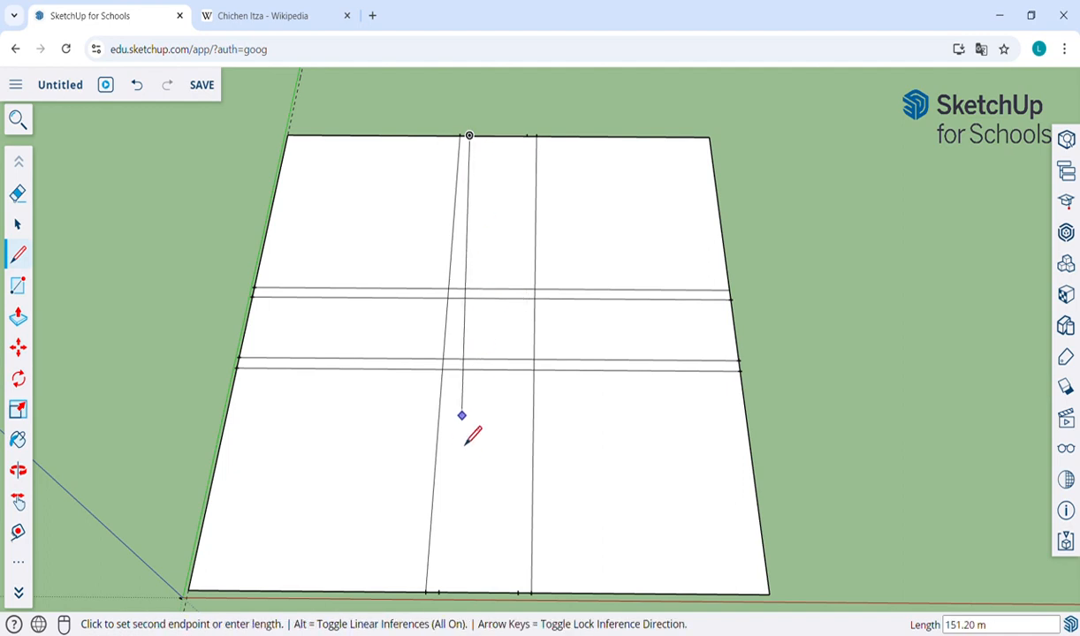
pyautogui.click(442, 594)
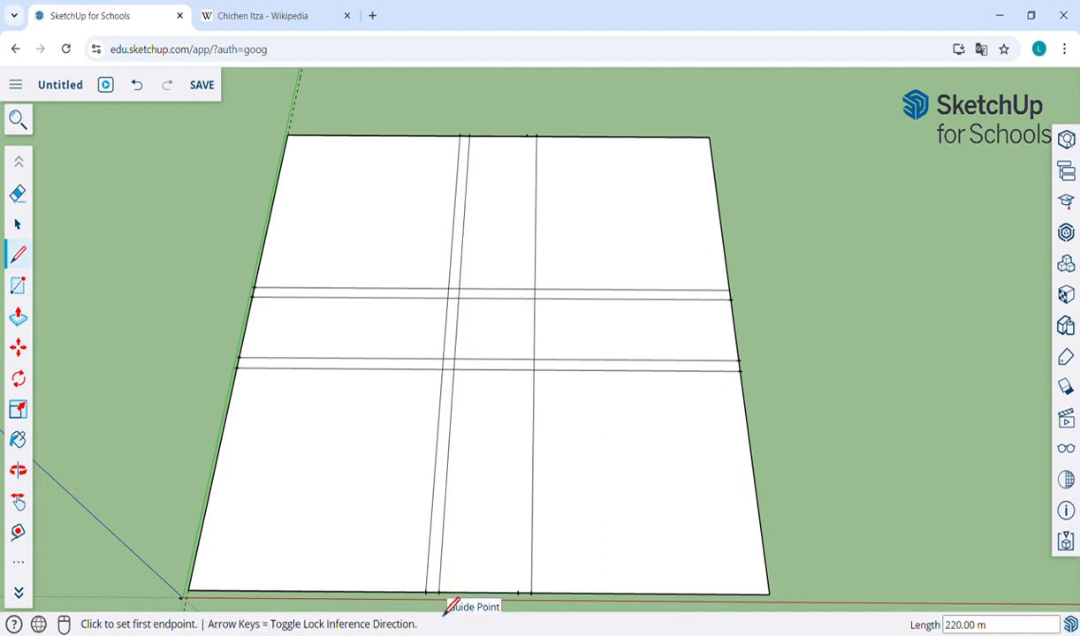
pyautogui.click(519, 594)
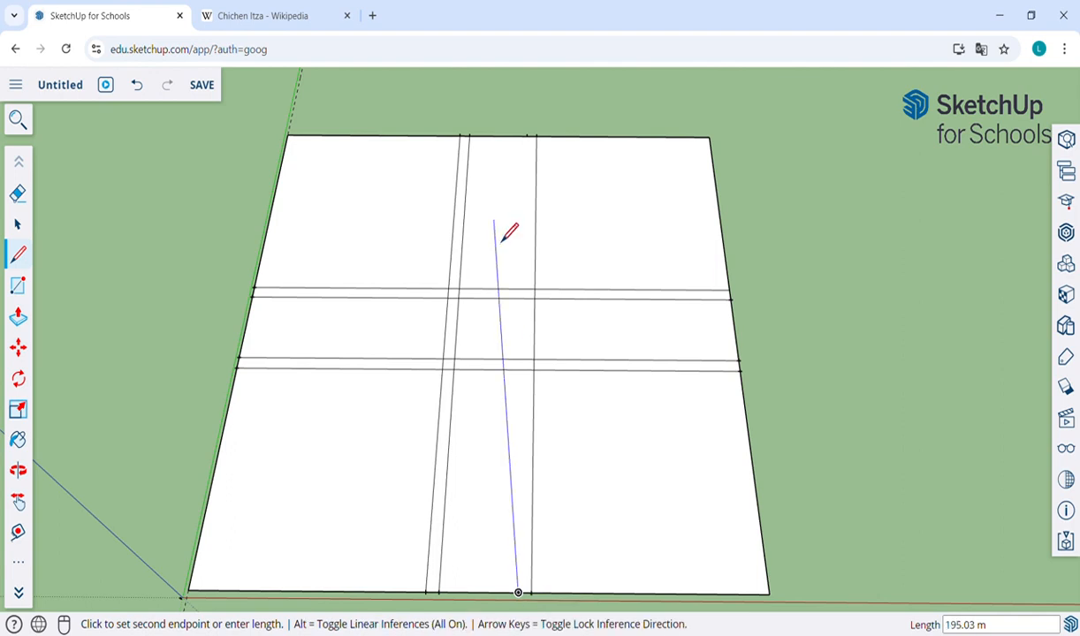
pyautogui.click(529, 141)
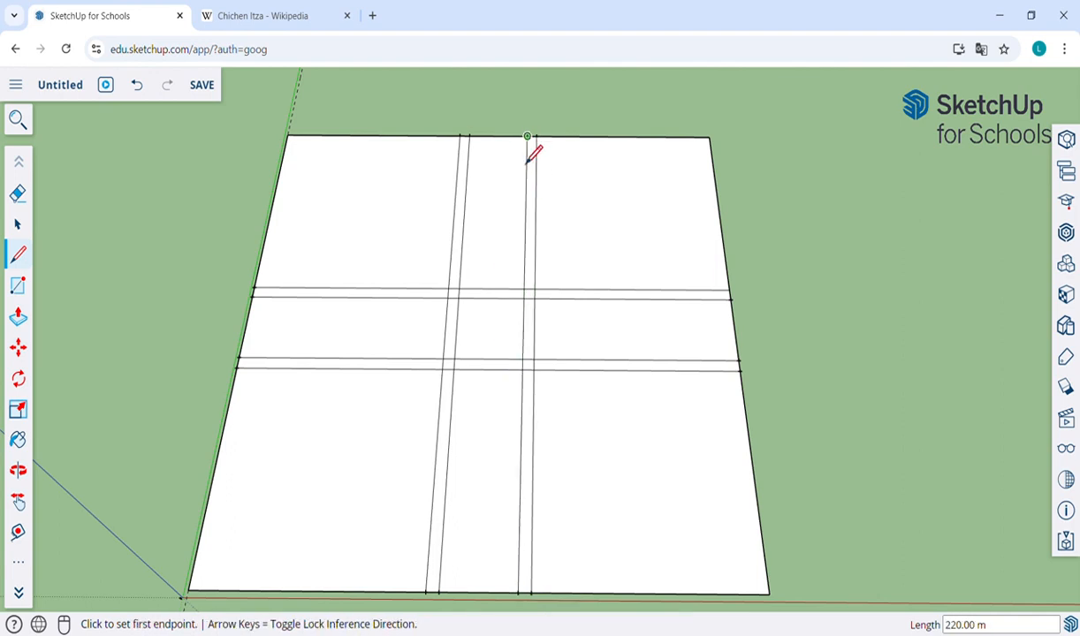
# - Erase the line segments crossing inside the central square, keeping only its outer outline
pyautogui.press('e')
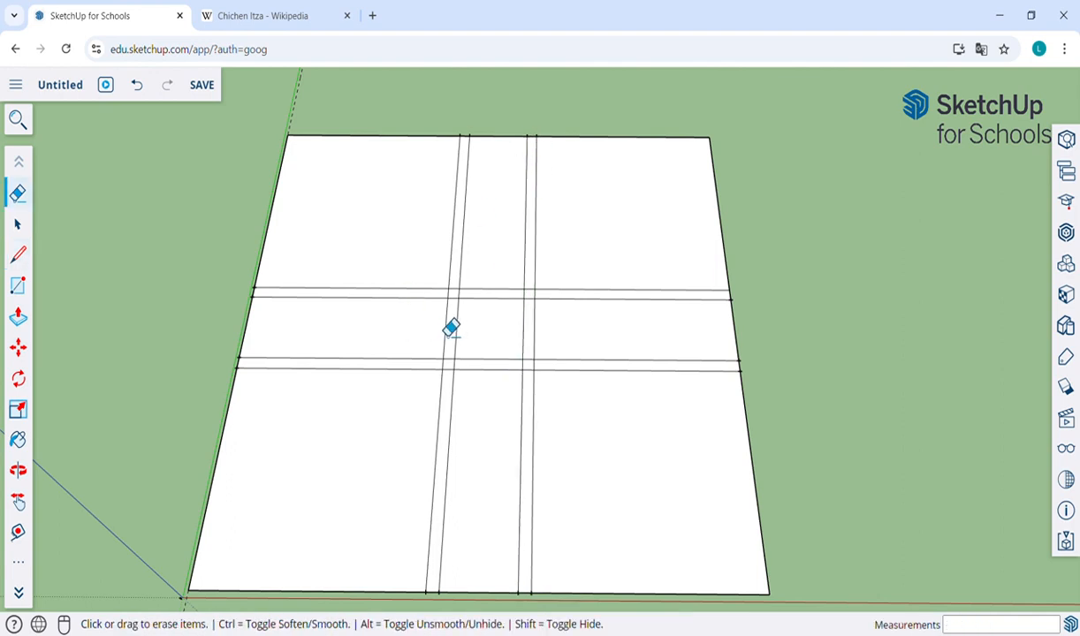
pyautogui.moveTo(466, 309); pyautogui.dragTo(467, 370)
pyautogui.moveTo(537, 366); pyautogui.dragTo(535, 374)
pyautogui.moveTo(540, 310); pyautogui.dragTo(473, 309)
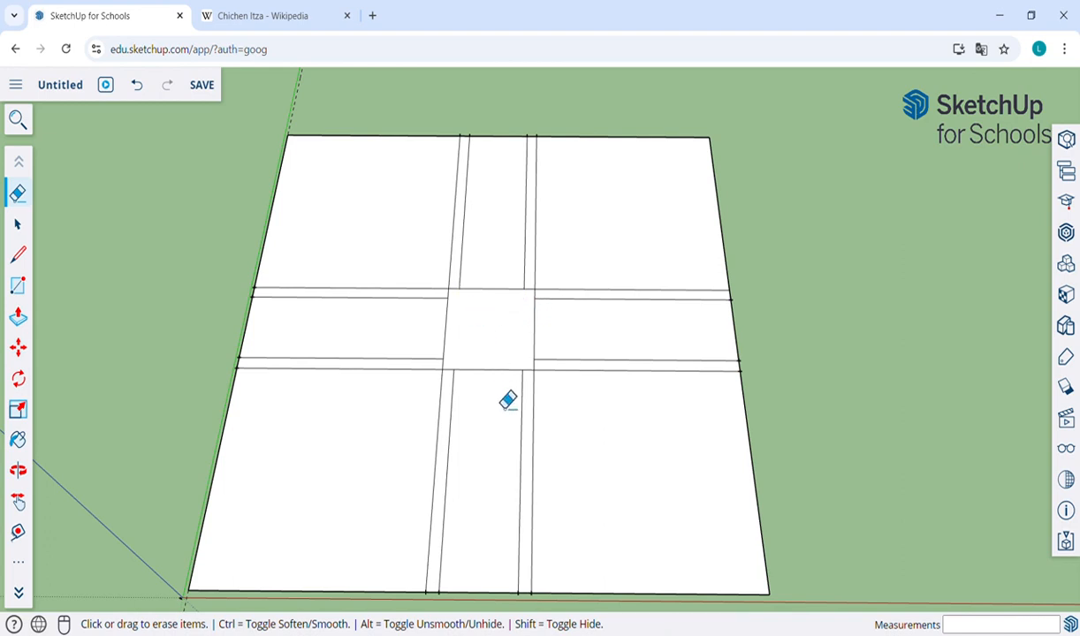
# - Extrude the central square upward 92 m with Push/Pull
pyautogui.press('o')
pyautogui.moveTo(427, 383); pyautogui.dragTo(380, 388)
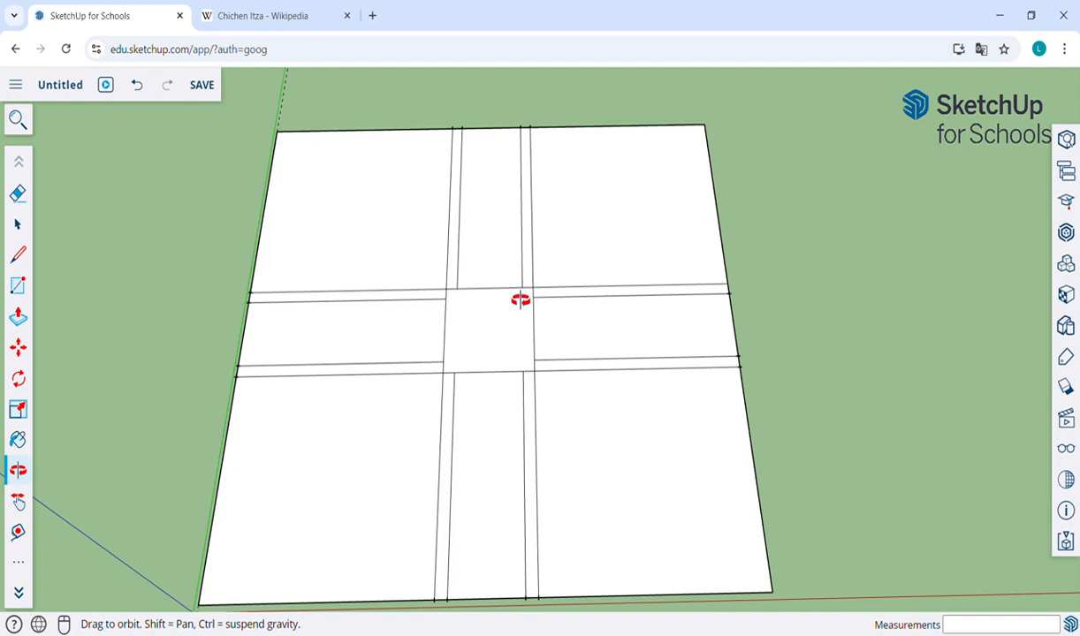
pyautogui.press('p')
pyautogui.click(514, 327)
pyautogui.click(499, 287)
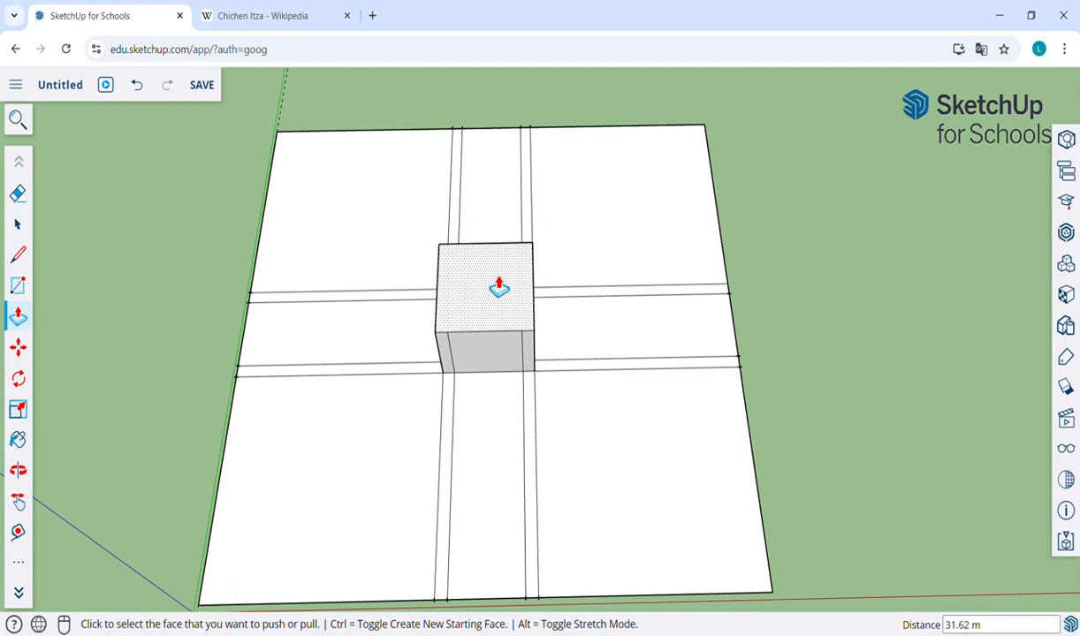
pyautogui.write('92')
pyautogui.press('Return')
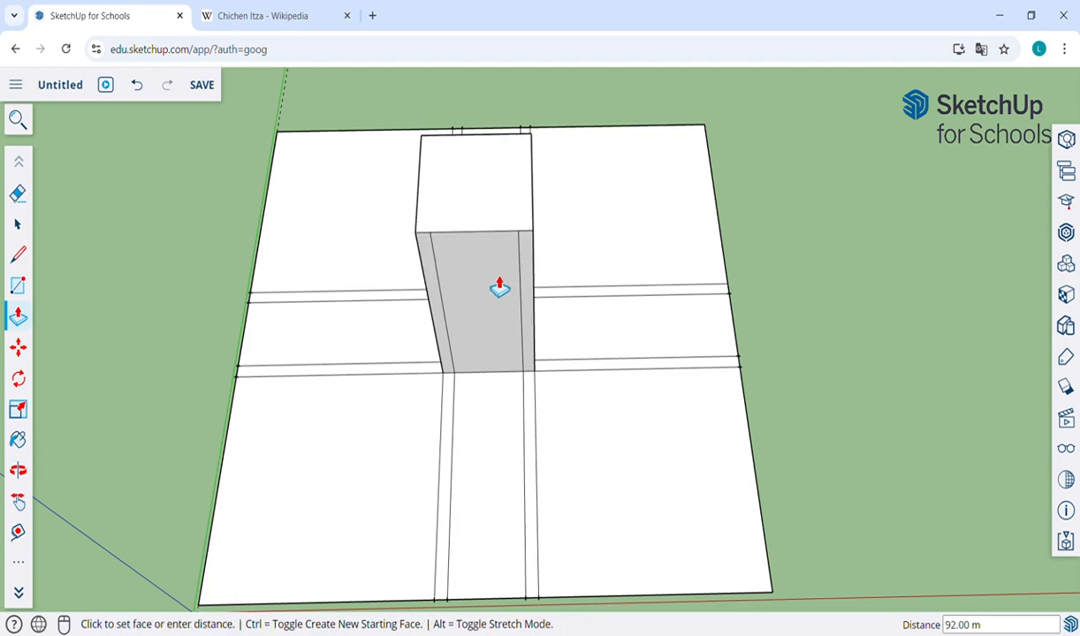
# - Extrude the right-hand narrow strip in front of the central block upward 92 m
pyautogui.click(534, 426)
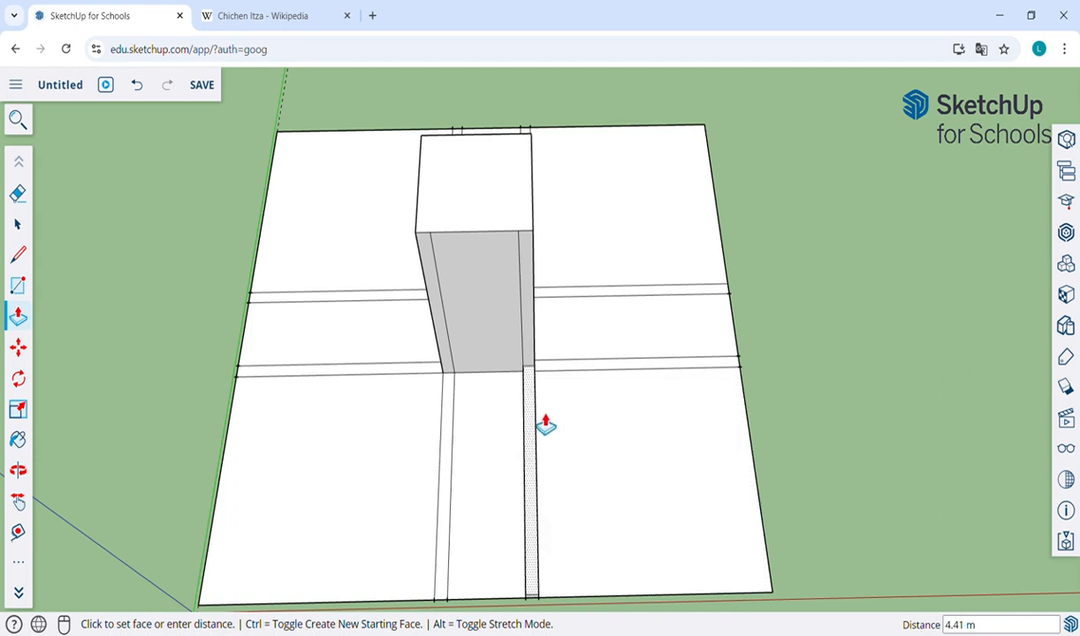
pyautogui.click(543, 414)
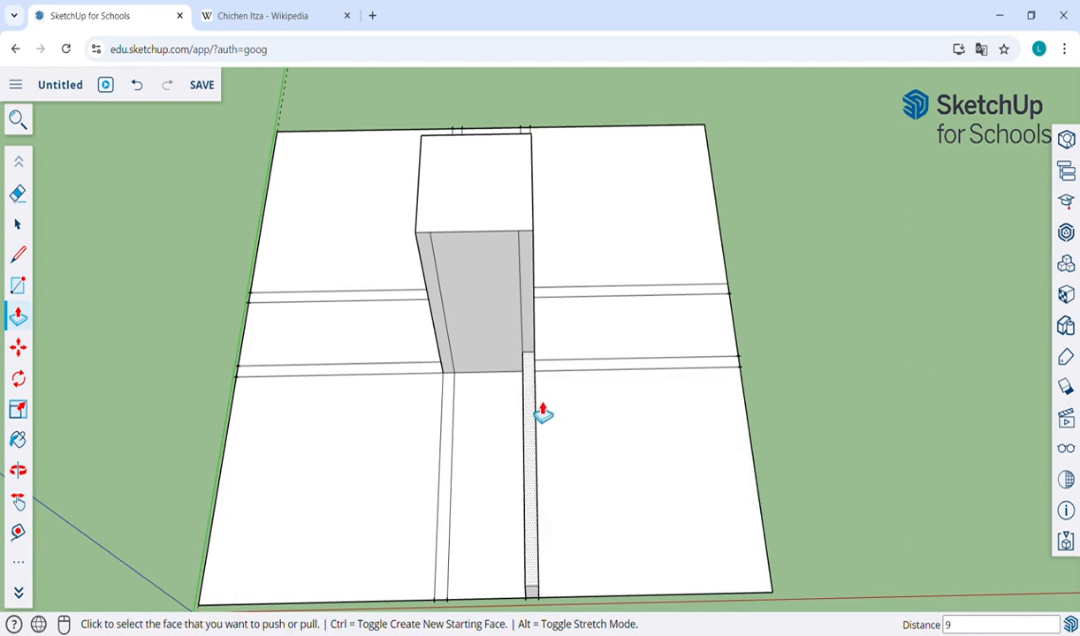
pyautogui.click(543, 414)
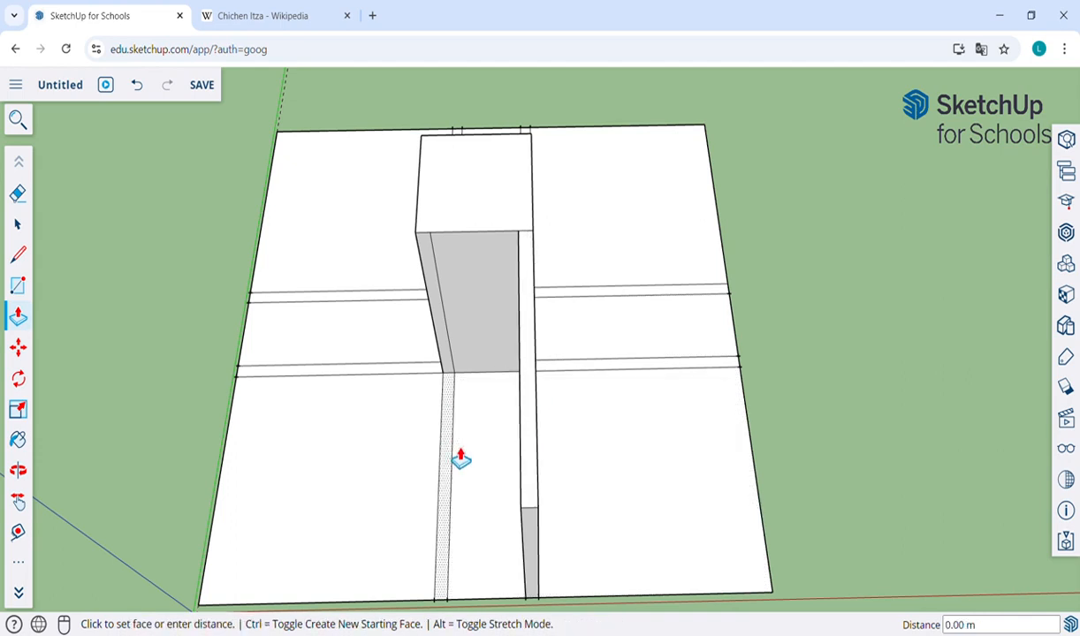
# - Repeat the 92 m extrusion on the other front strip, the nearer right strip and both left strips
pyautogui.click(442, 439)
pyautogui.click(592, 363)
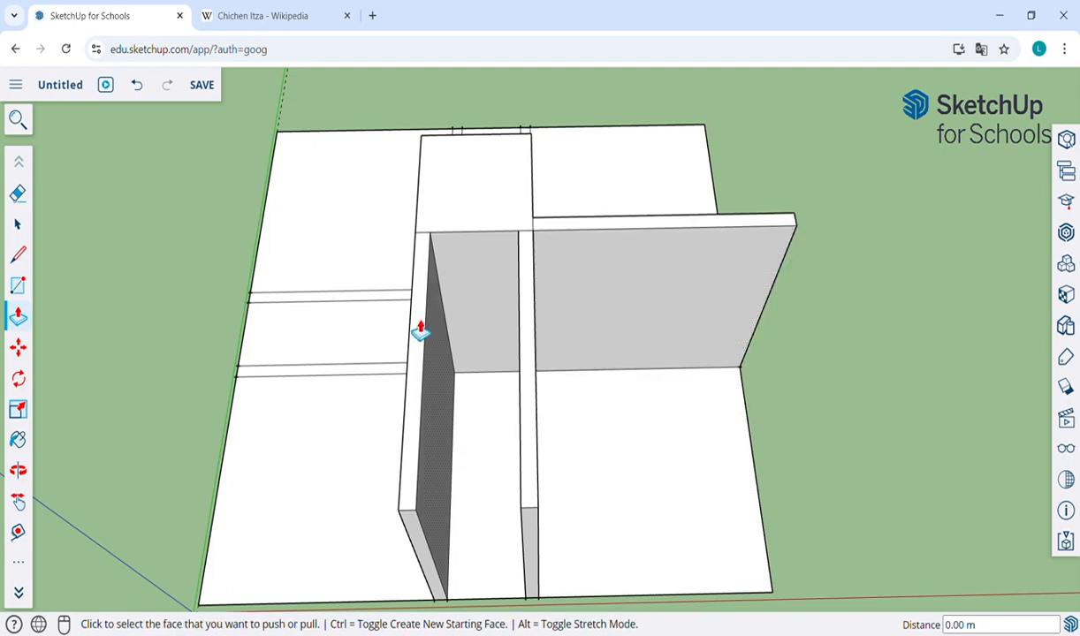
pyautogui.click(308, 310)
pyautogui.click(310, 328)
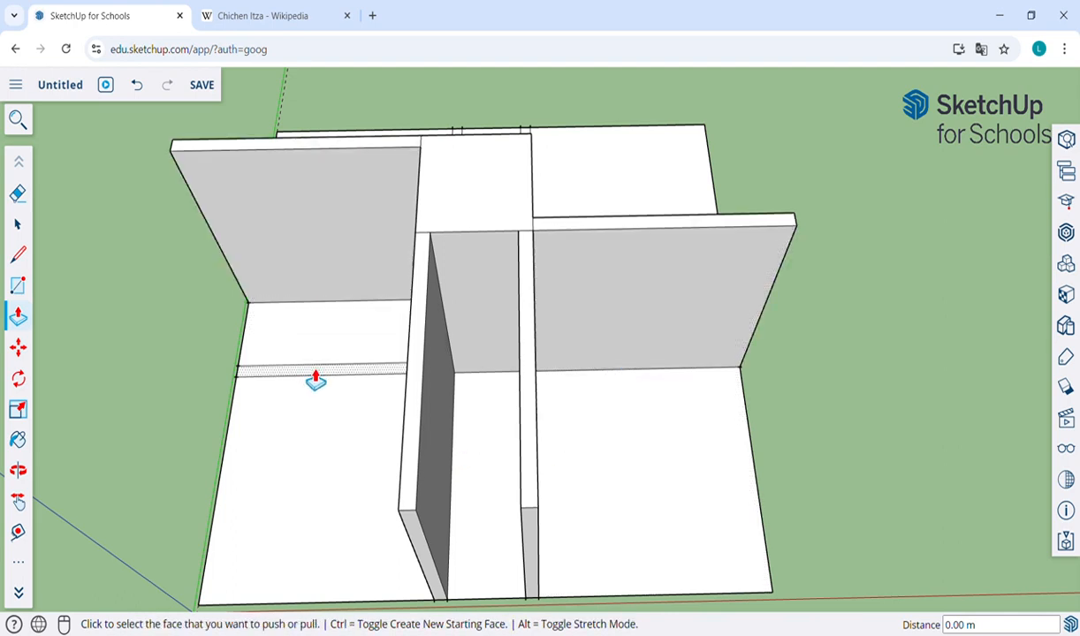
pyautogui.doubleClick(316, 380)
# - Repeat the 92 m extrusion on the farther right strip and both narrow strips behind the central block
pyautogui.press('o')
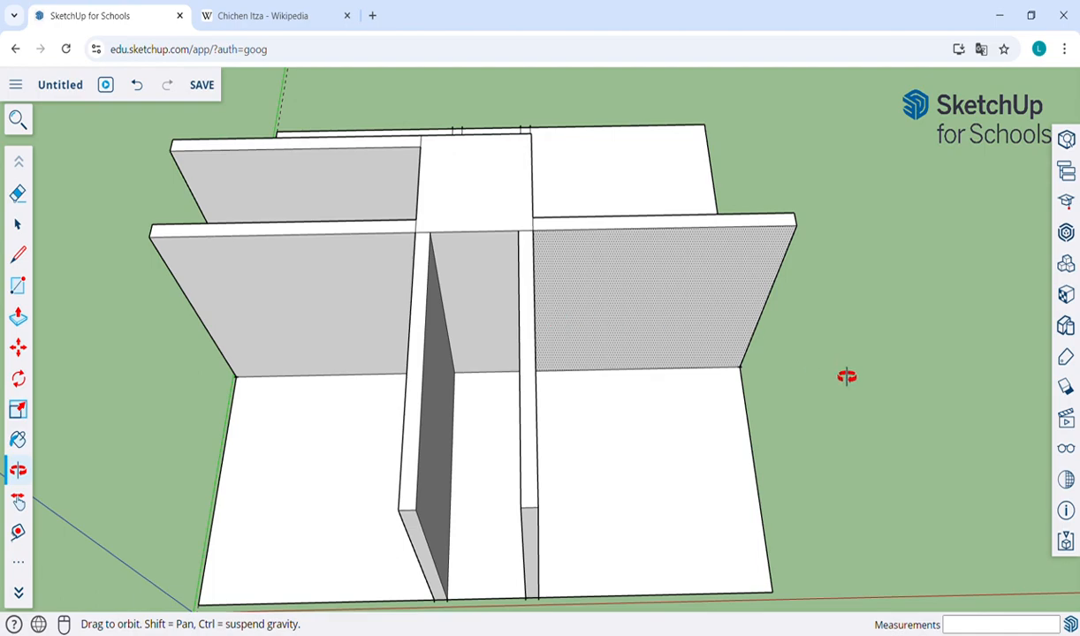
pyautogui.moveTo(846, 377); pyautogui.dragTo(405, 340)
pyautogui.press('p')
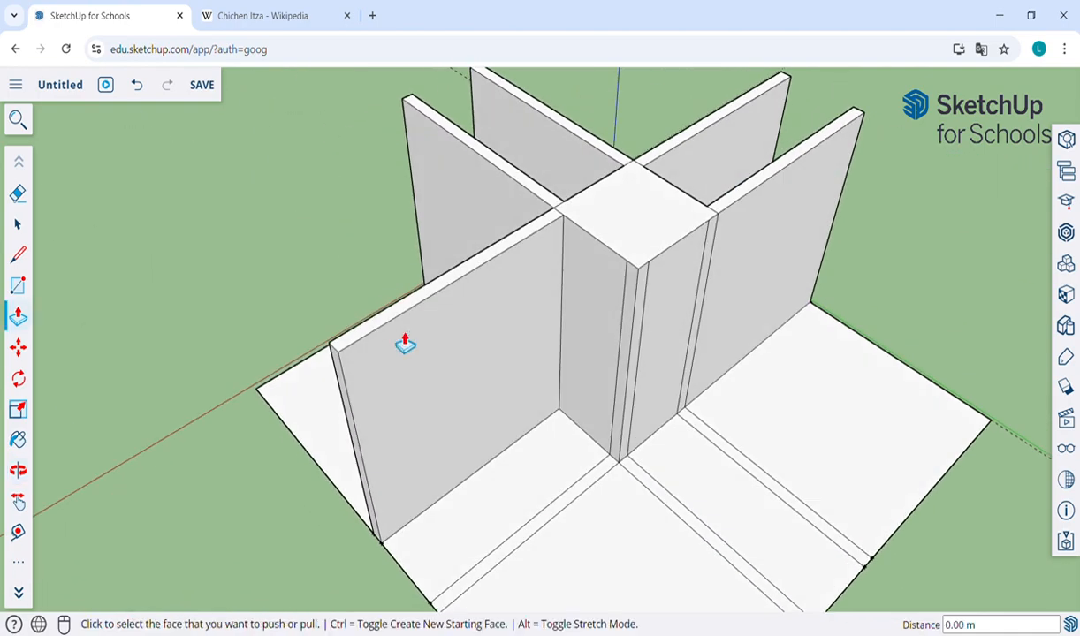
pyautogui.doubleClick(603, 483)
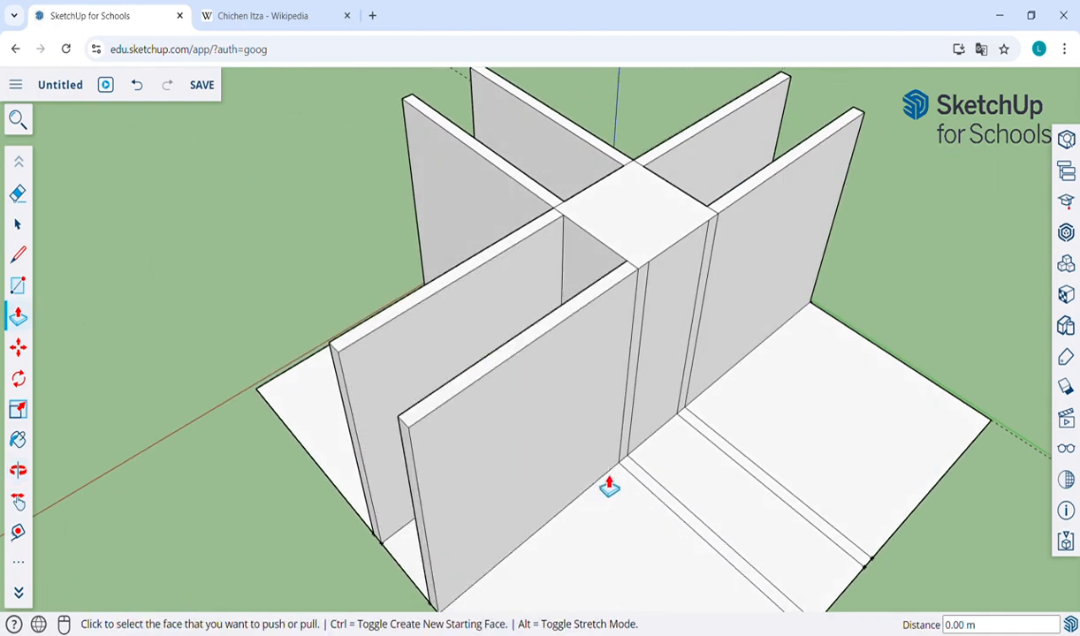
pyautogui.doubleClick(678, 507)
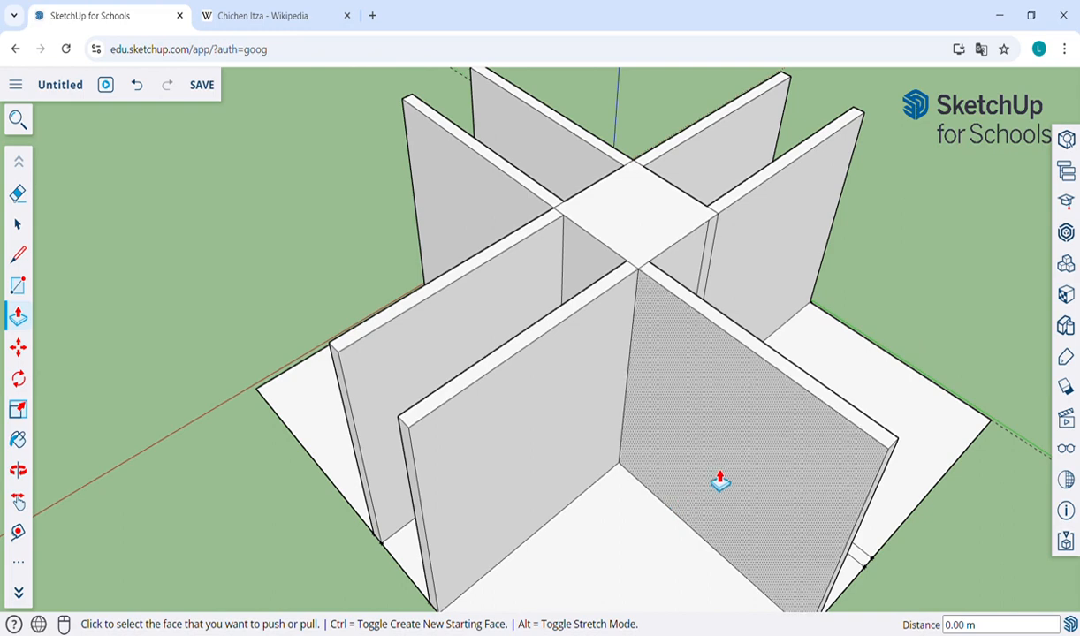
pyautogui.doubleClick(869, 565)
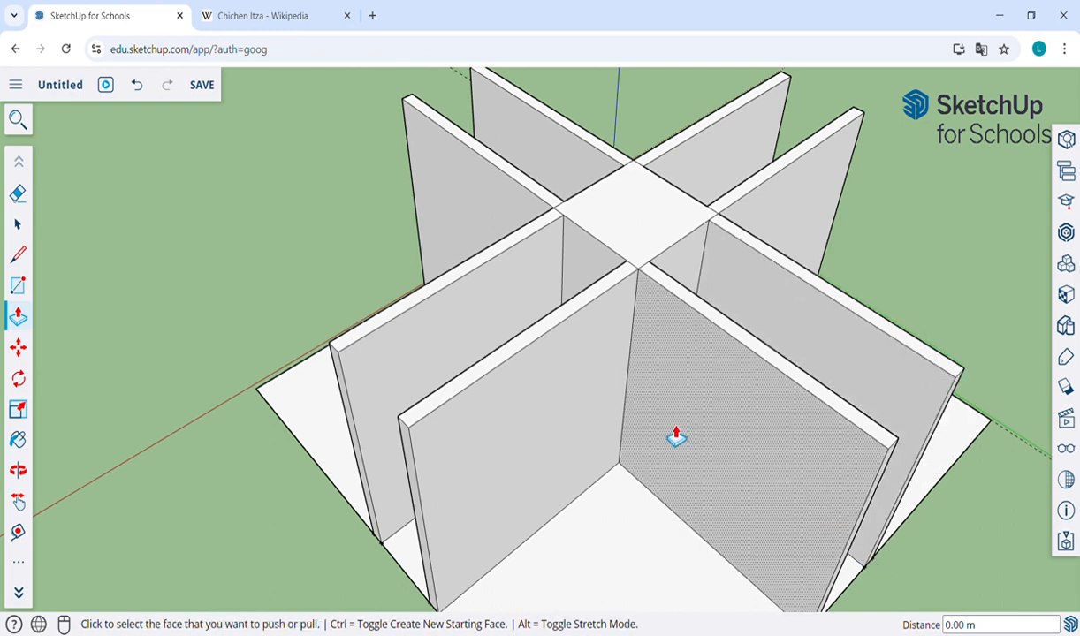
# - Extrude the front-right corner area of the base upward 2 m with Push/Pull
pyautogui.press('o')
pyautogui.moveTo(509, 451); pyautogui.dragTo(897, 516)
pyautogui.moveTo(640, 434); pyautogui.dragTo(638, 416)
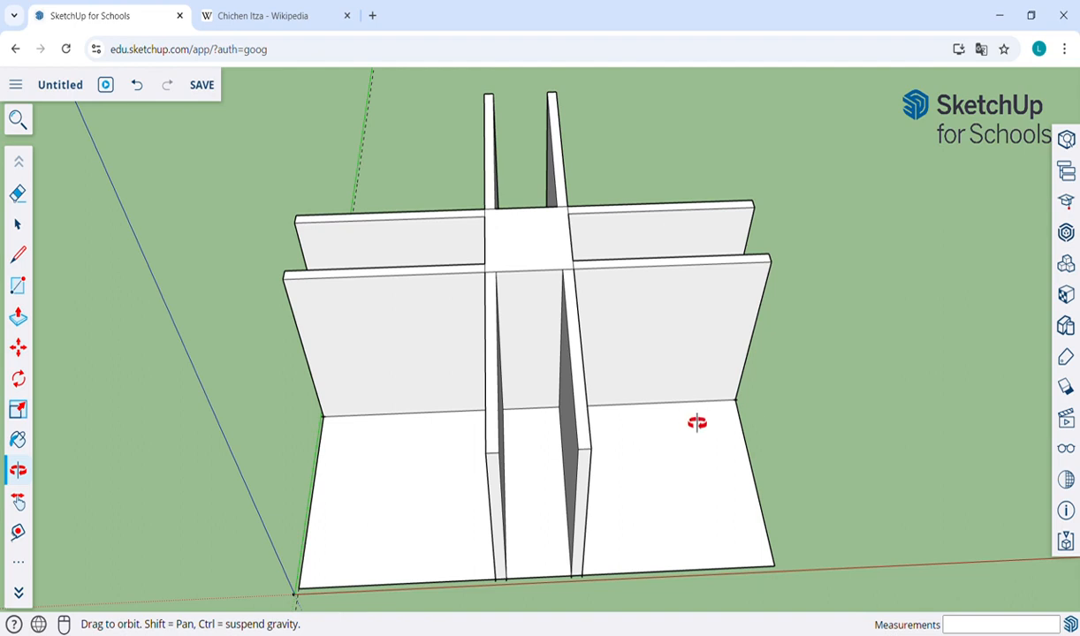
pyautogui.press('p')
pyautogui.click(672, 469)
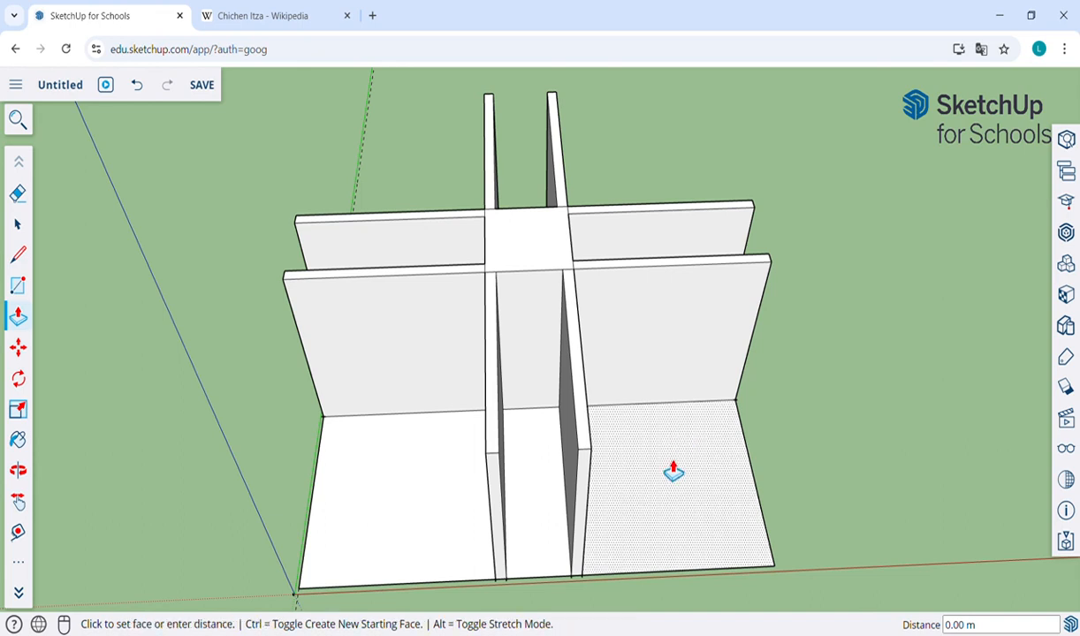
pyautogui.click(673, 469)
pyautogui.write('2')
pyautogui.press('Return')
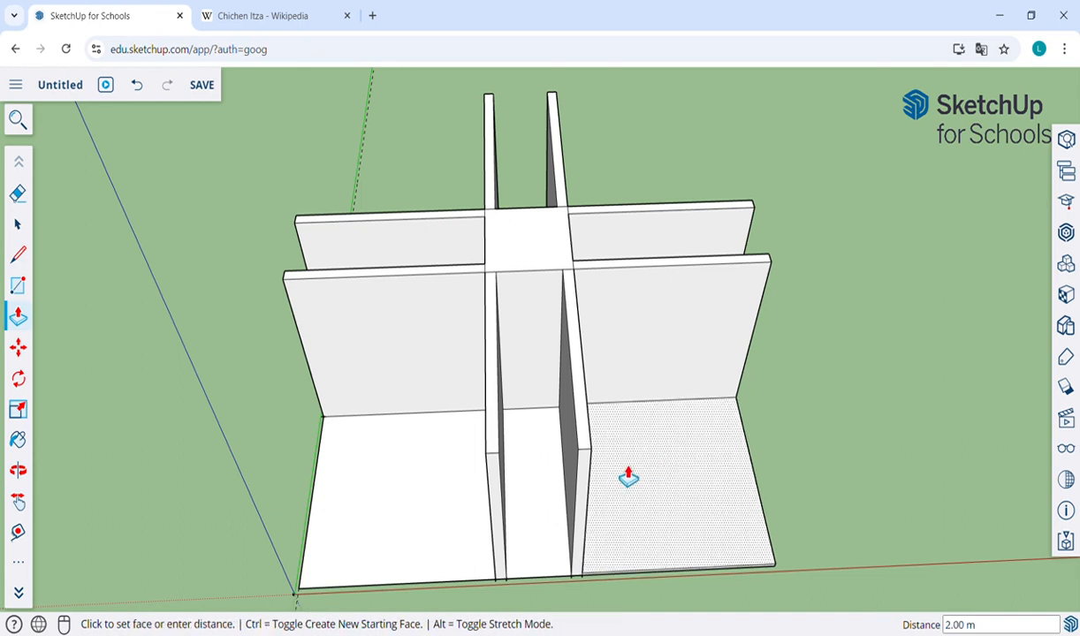
# - Repeat the 2 m extrusion on the other three corner areas of the base
pyautogui.press('o')
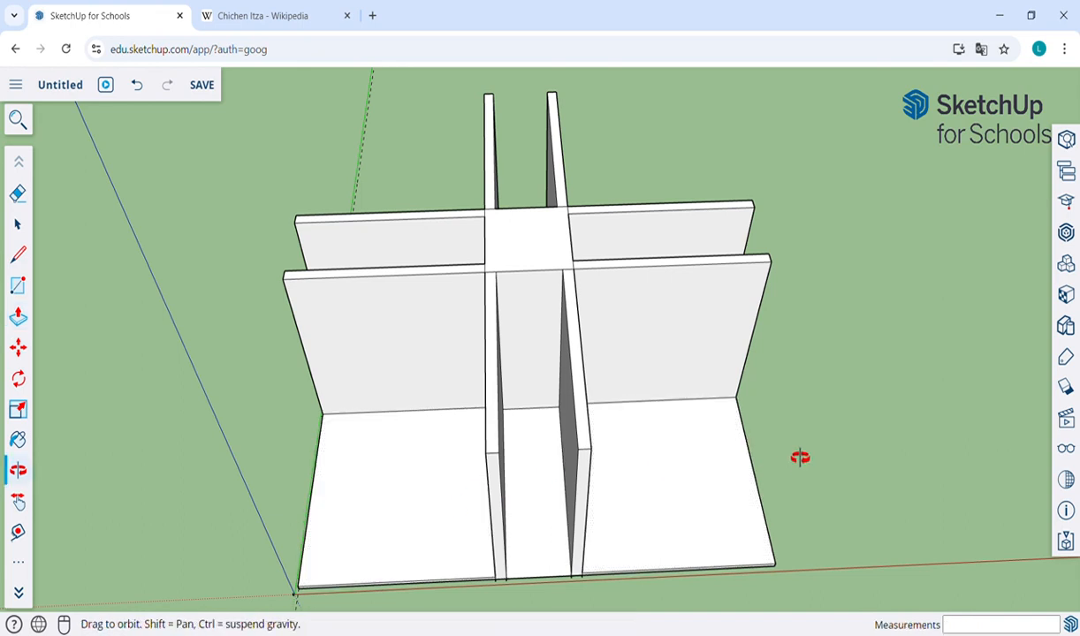
pyautogui.moveTo(798, 458); pyautogui.dragTo(267, 453)
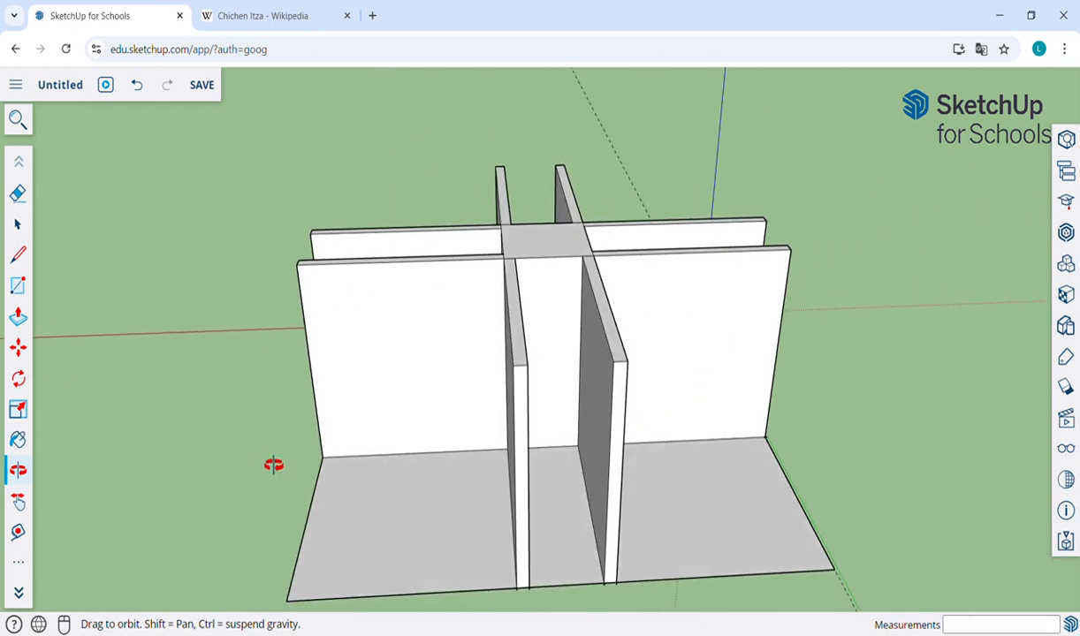
pyautogui.press('p')
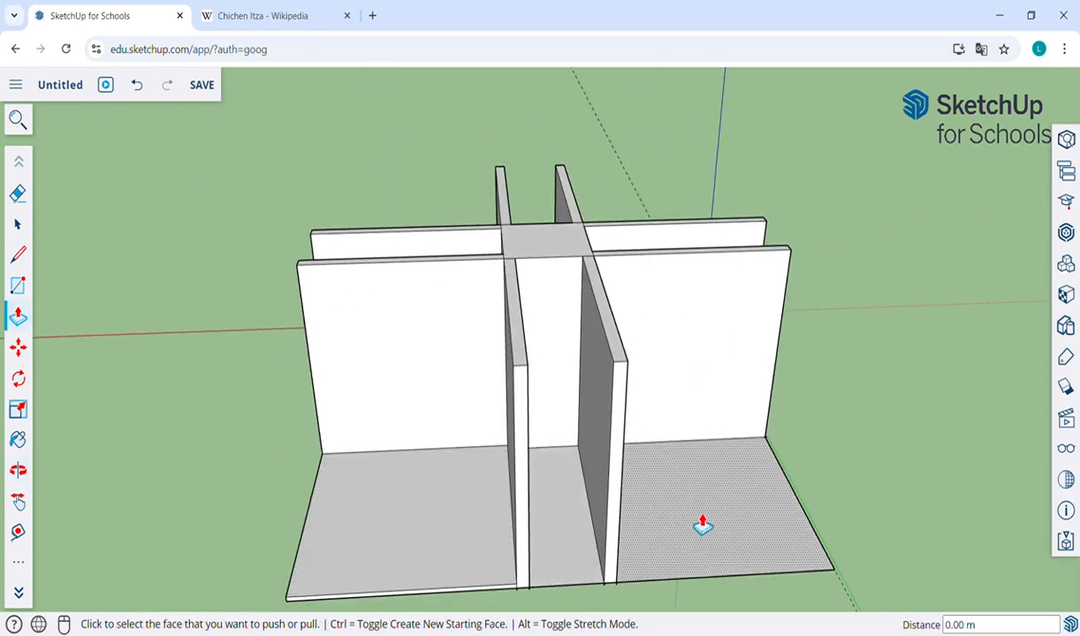
pyautogui.press('o')
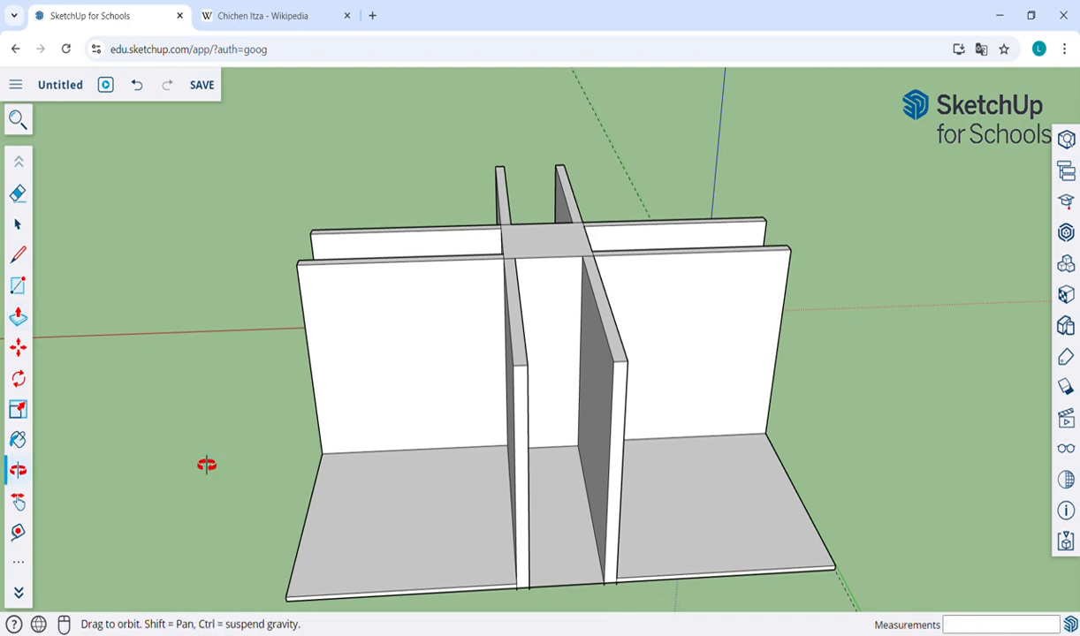
# - Draw a 9 x 9 m square on the front-right corner platform, starting at its inner corner where the walls meet
pyautogui.moveTo(206, 465); pyautogui.dragTo(543, 422)
pyautogui.press('h')
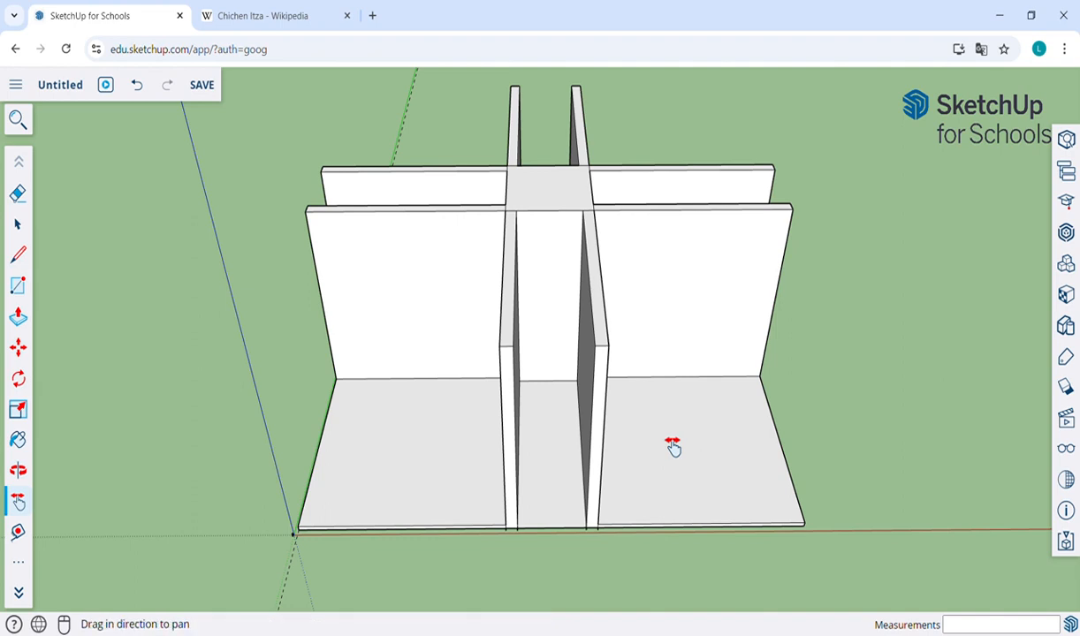
pyautogui.moveTo(678, 449); pyautogui.dragTo(548, 452)
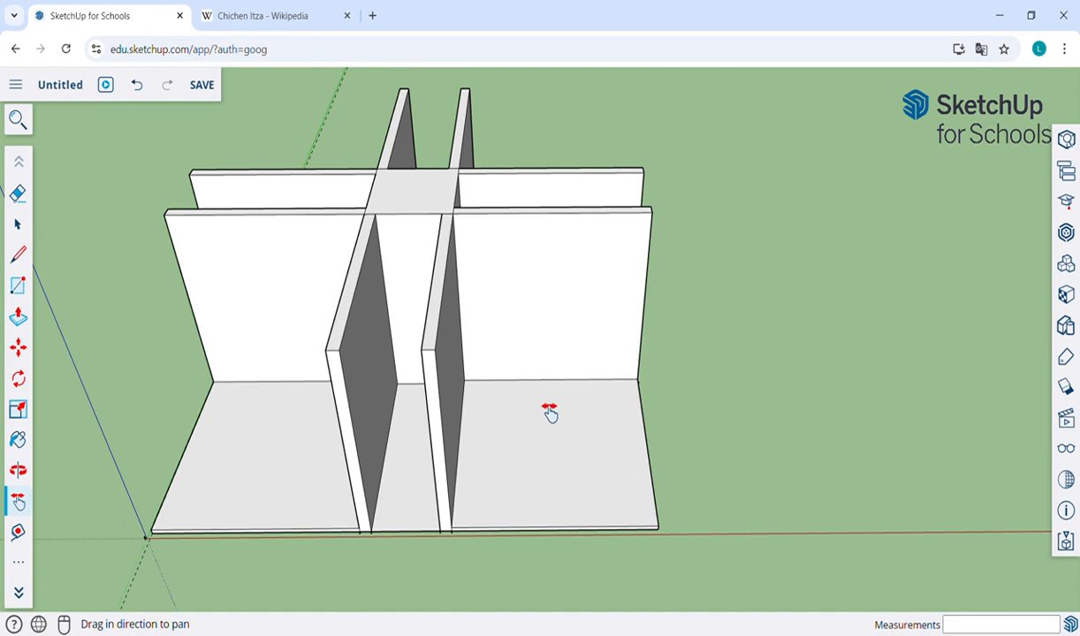
pyautogui.press('r')
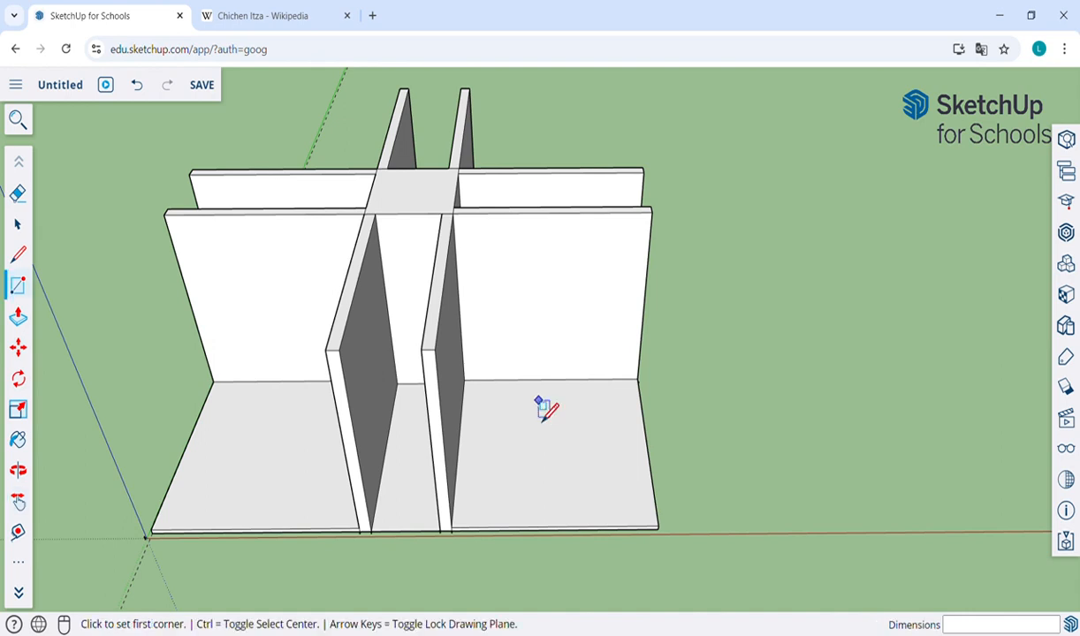
pyautogui.click(464, 381)
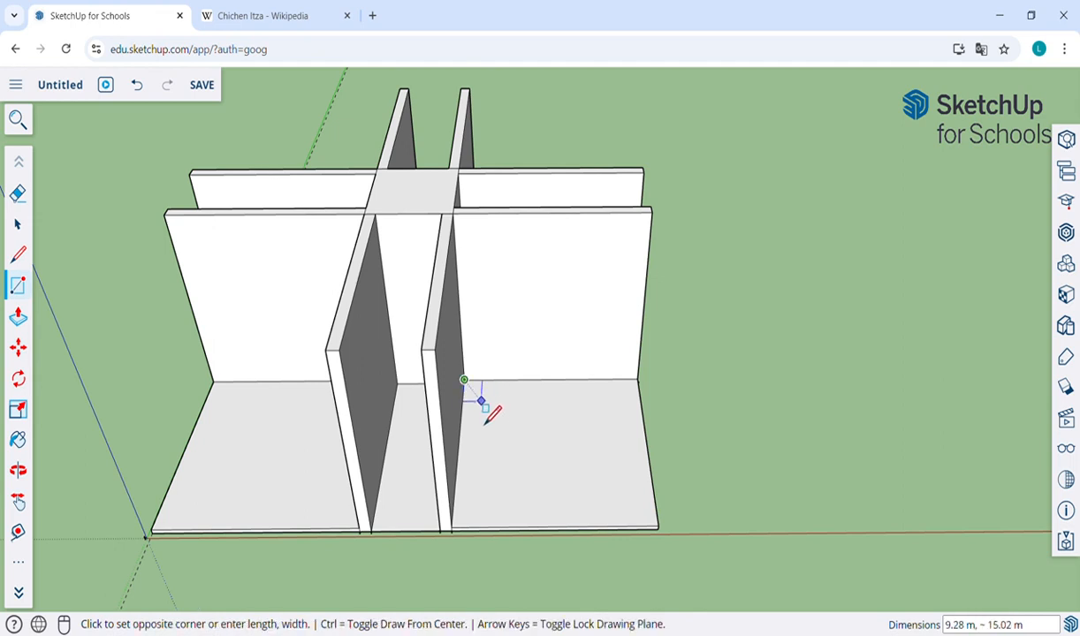
pyautogui.click(493, 410)
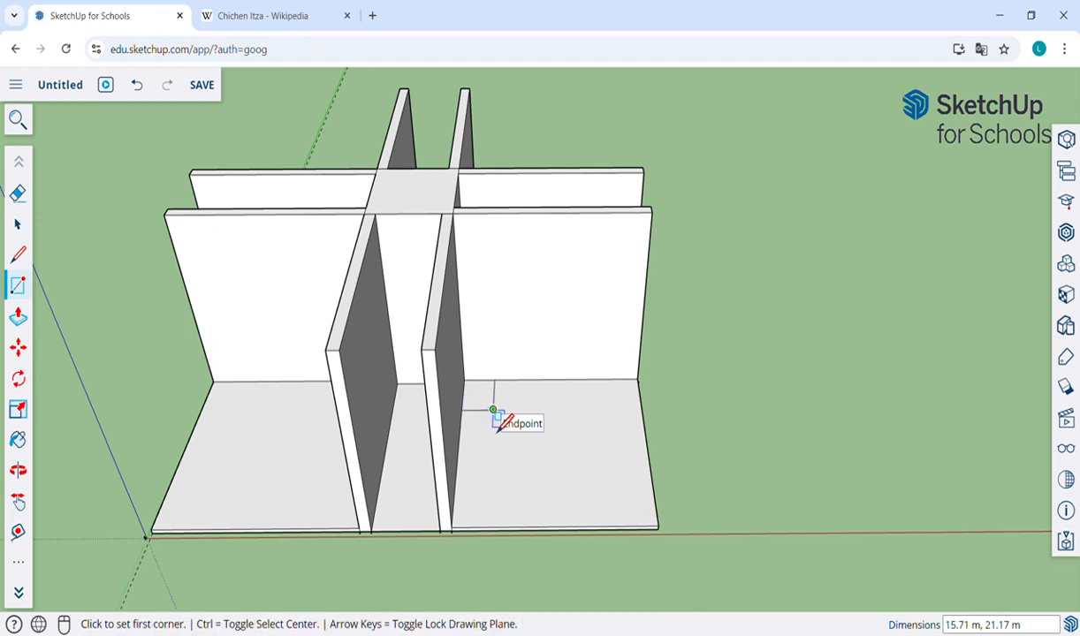
pyautogui.write('9,9')
# - Draw 18 x 18 m and 27 x 27 m squares from the same inner corner of the platform
pyautogui.click(464, 381)
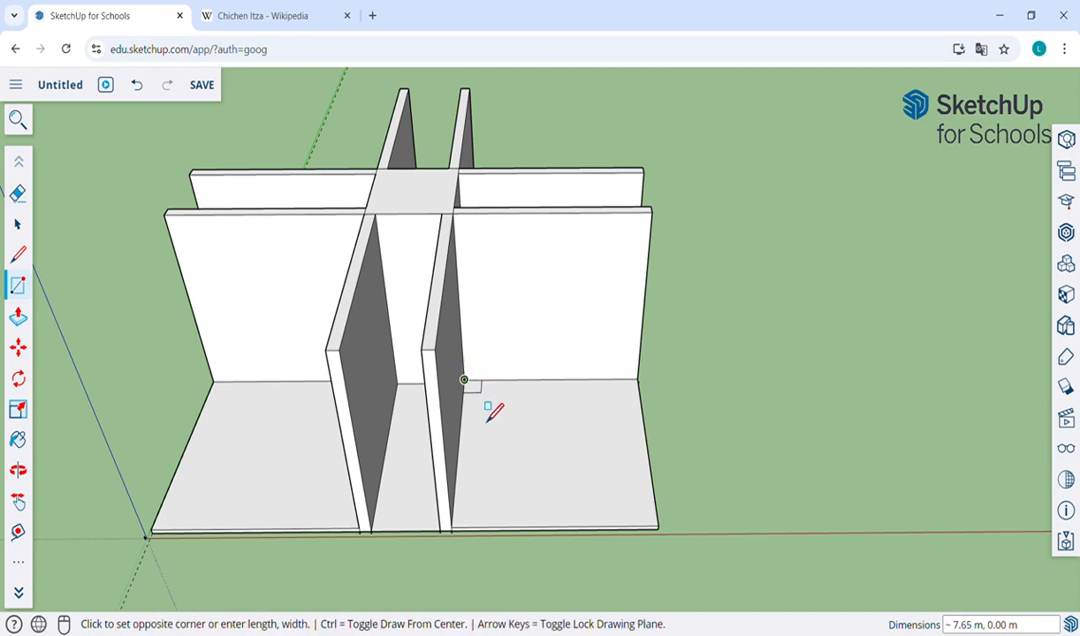
pyautogui.click(501, 414)
pyautogui.write('18,1')
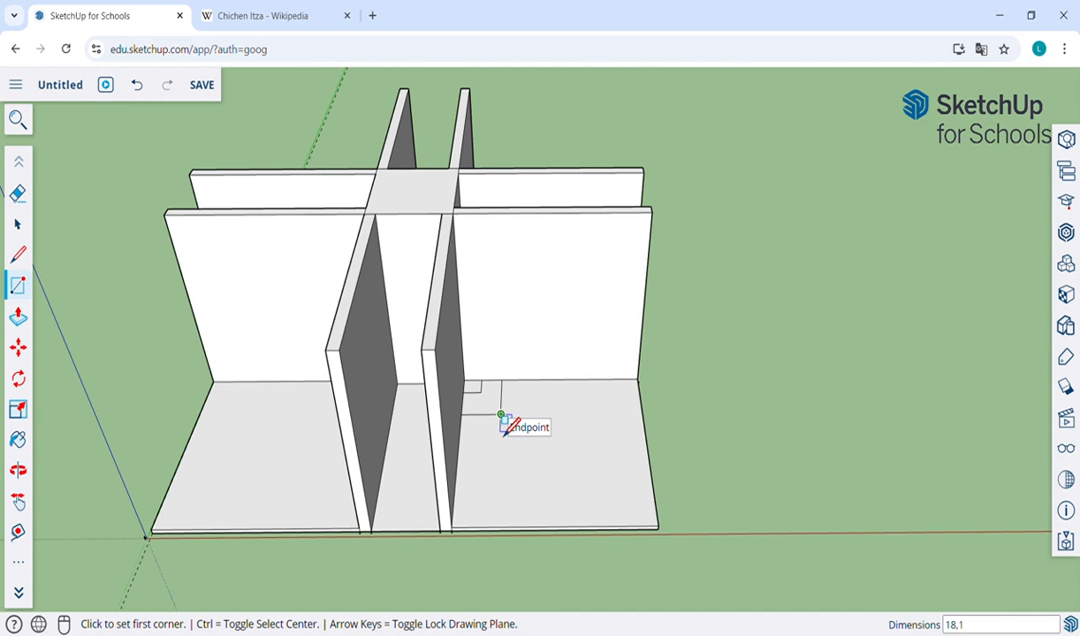
pyautogui.write('8')
pyautogui.press('Return')
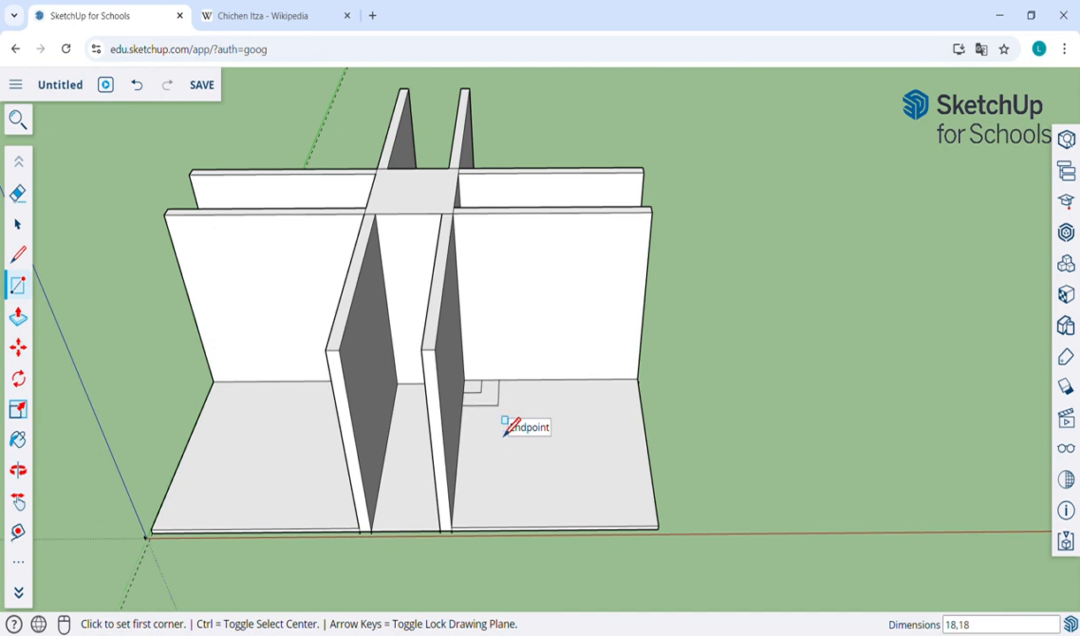
pyautogui.click(464, 380)
pyautogui.click(522, 435)
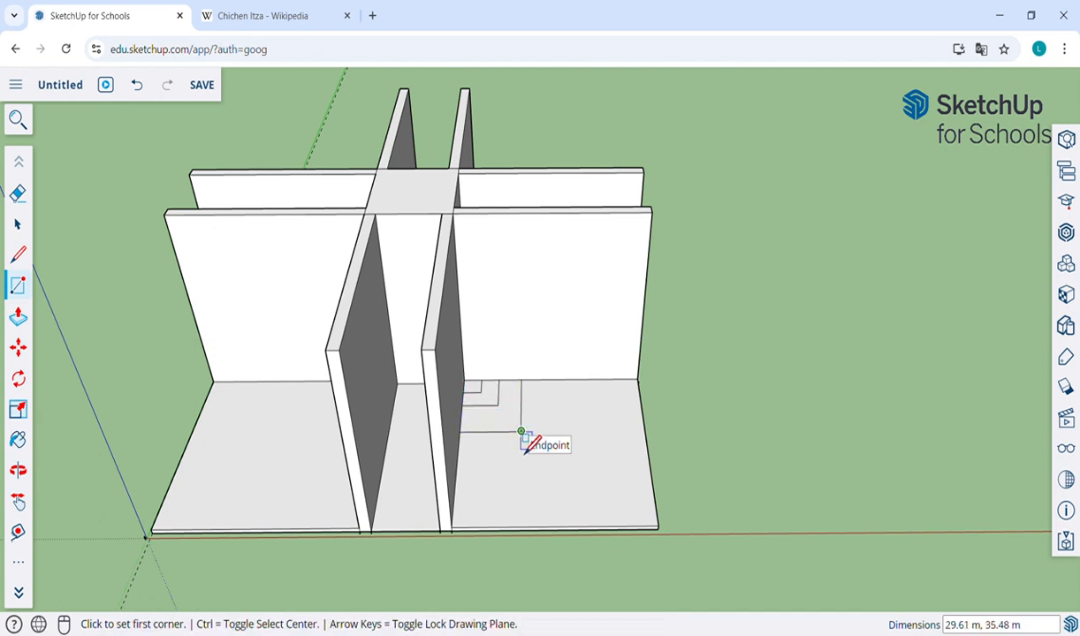
pyautogui.write('27,27')
pyautogui.press('Return')
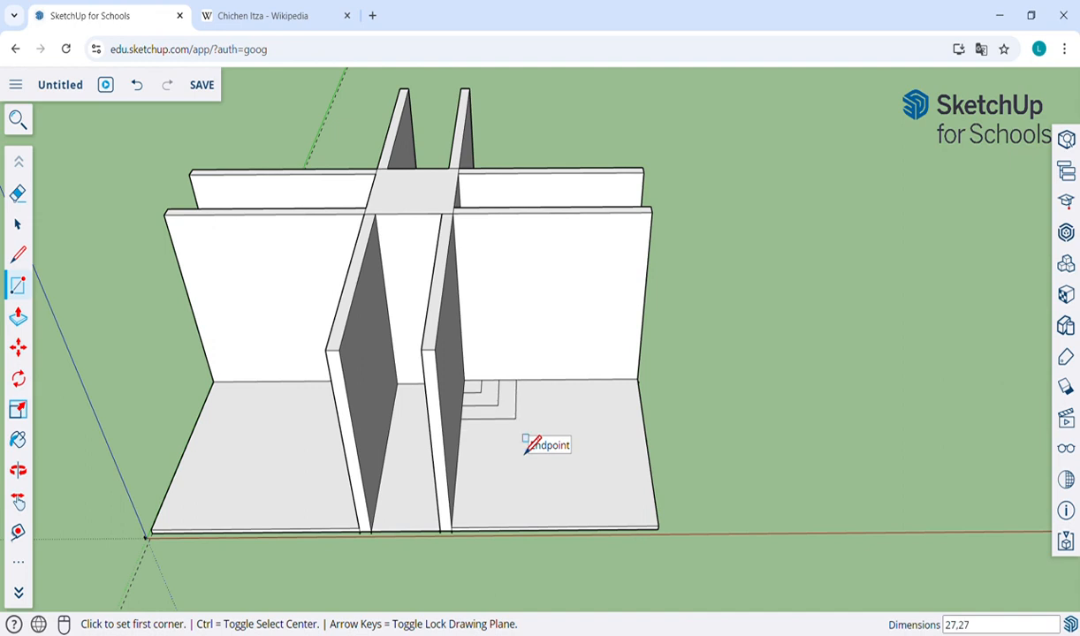
# - Add 36 x 36 m and 45 x 45 m squares to the nested set, starting at the same inner corner
pyautogui.click(464, 381)
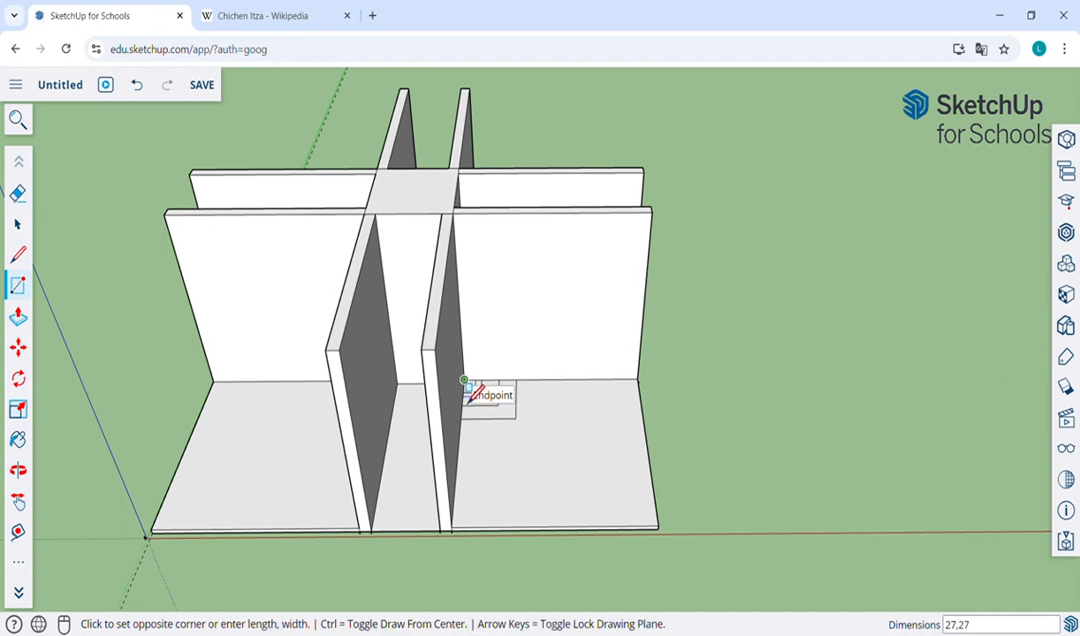
pyautogui.click(545, 440)
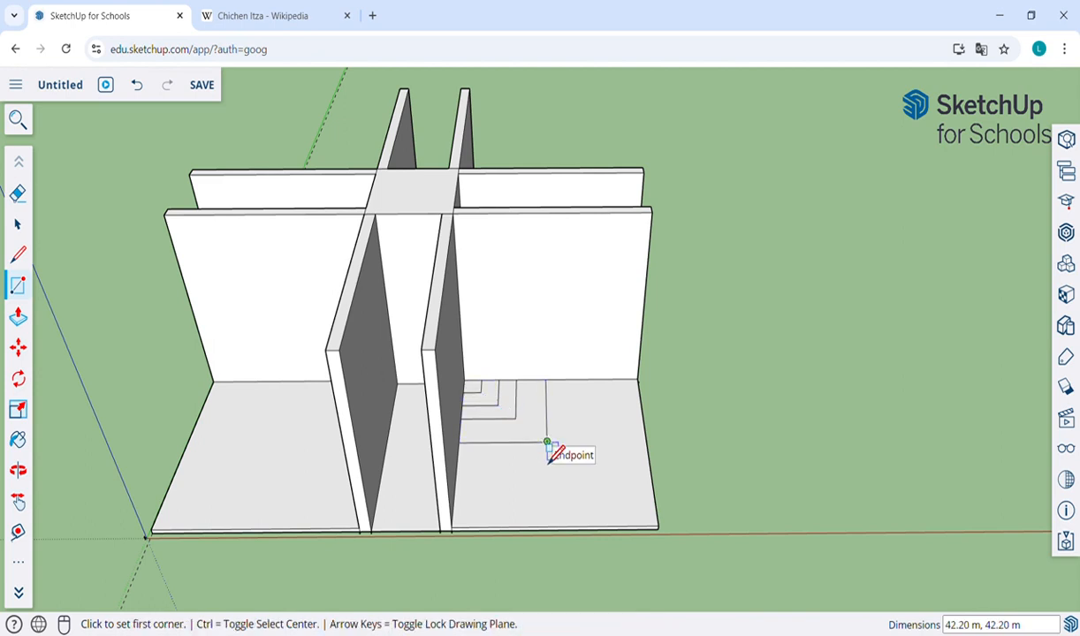
pyautogui.write('36,36')
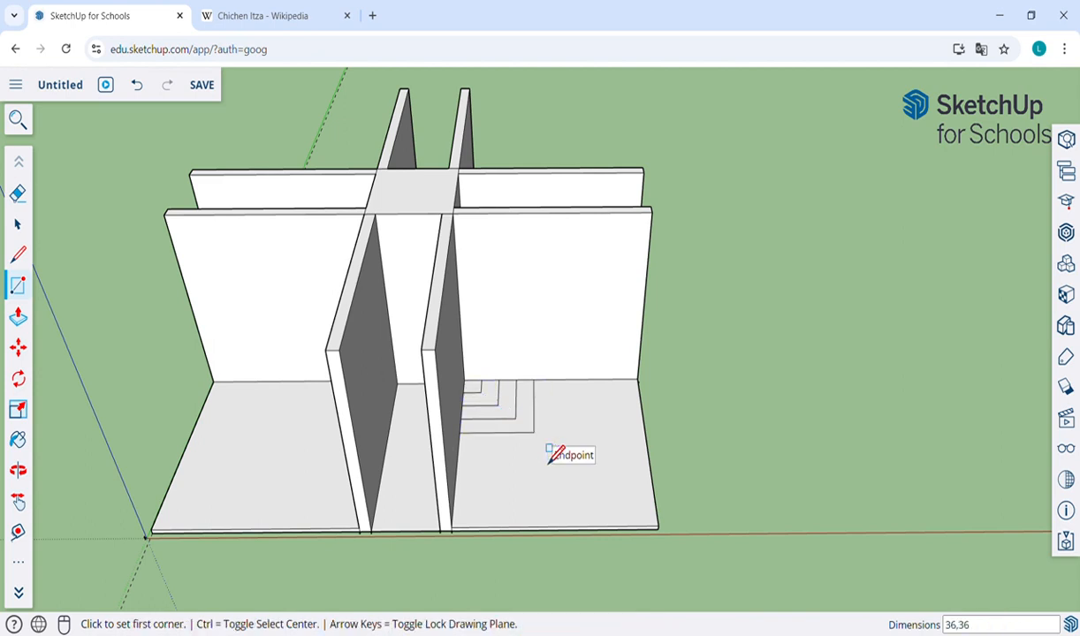
pyautogui.click(464, 381)
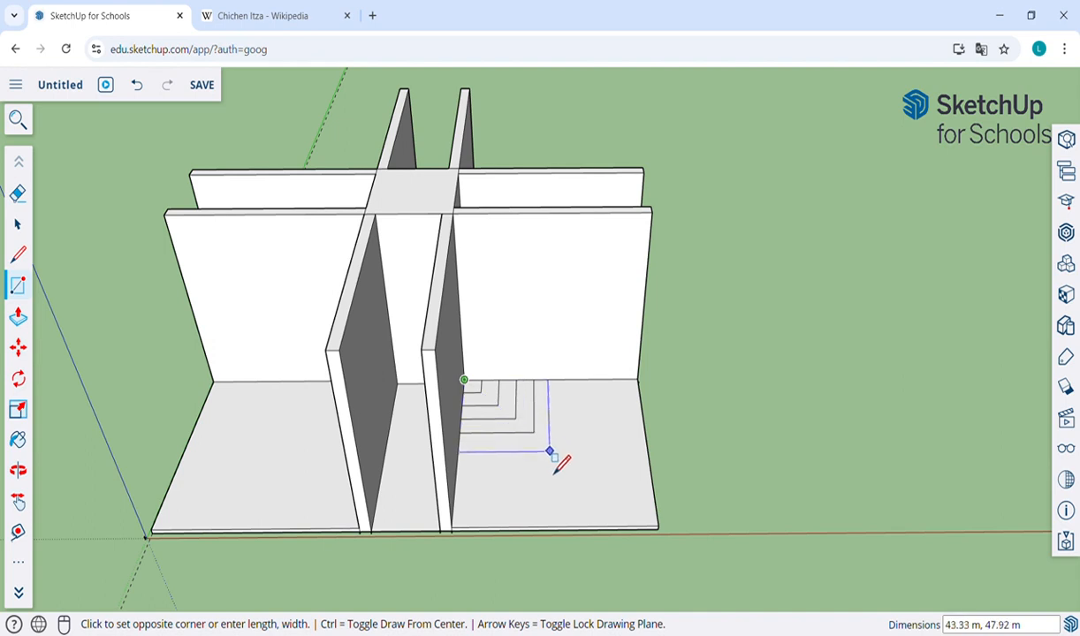
pyautogui.click(560, 458)
pyautogui.write('45,45')
pyautogui.press('Return')
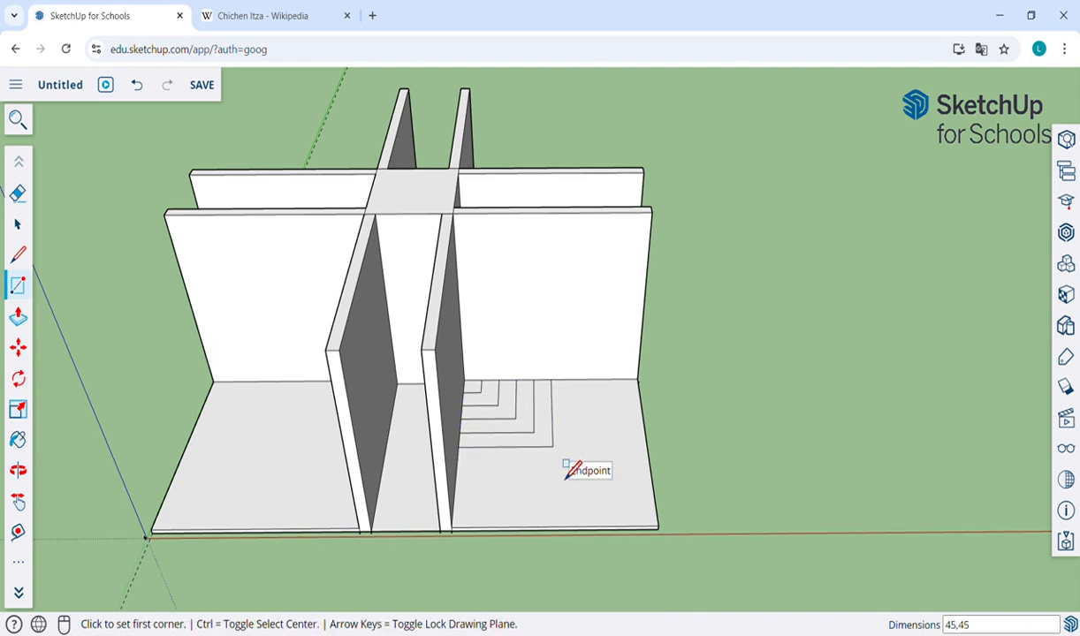
# - Continue the nested squares with 54 x 54 m and 63 x 63 m ones from the shared inner corner
pyautogui.click(464, 382)
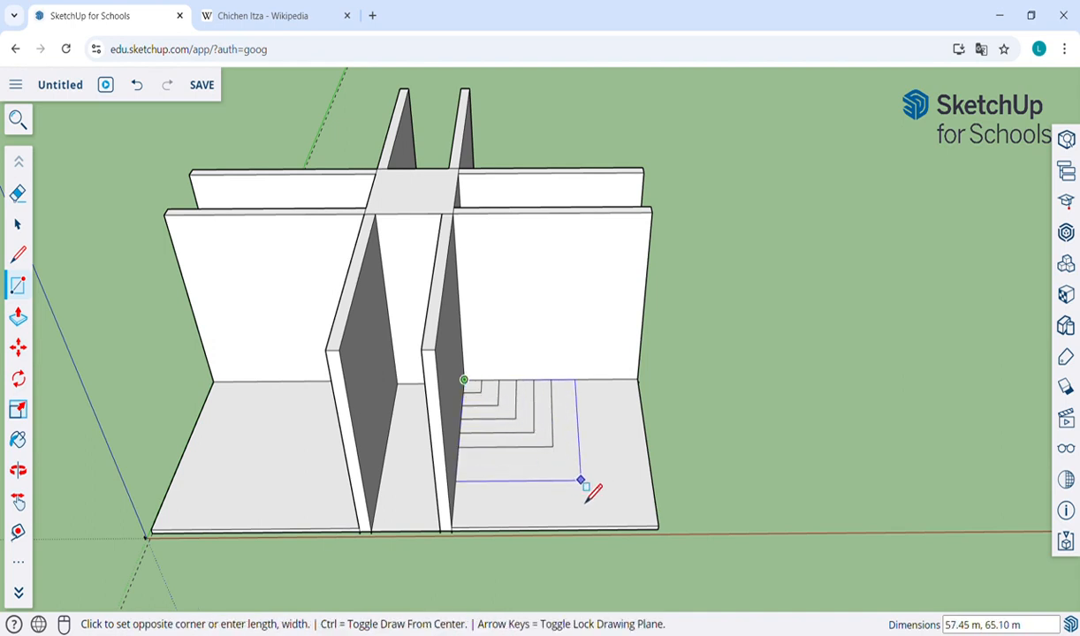
pyautogui.click(582, 479)
pyautogui.write('54,')
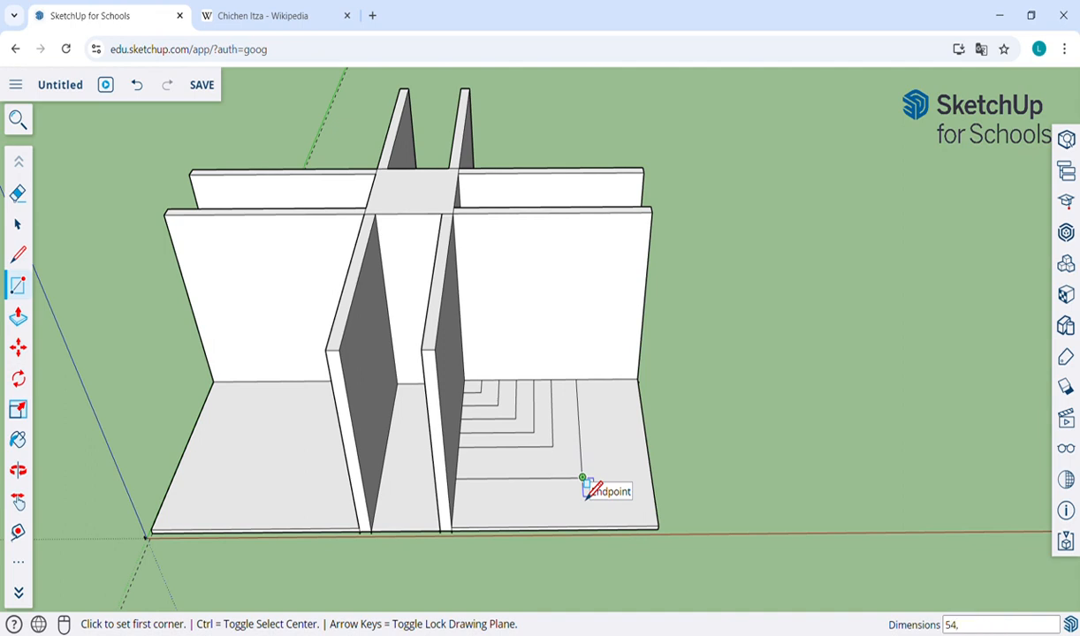
pyautogui.write('54')
pyautogui.press('Return')
pyautogui.click(463, 382)
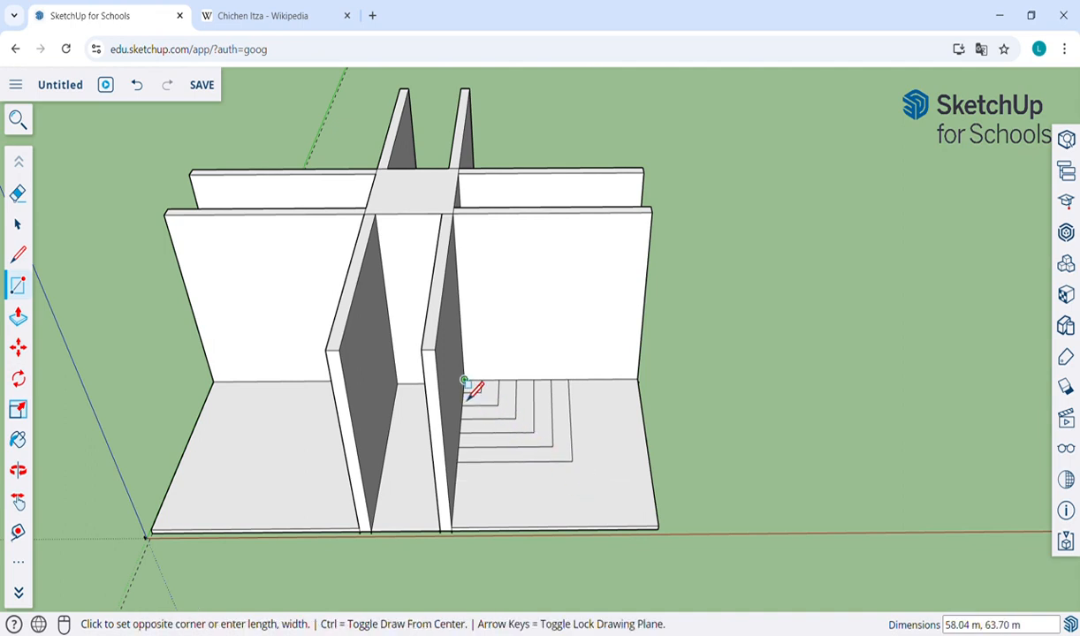
pyautogui.click(609, 498)
pyautogui.write('63')
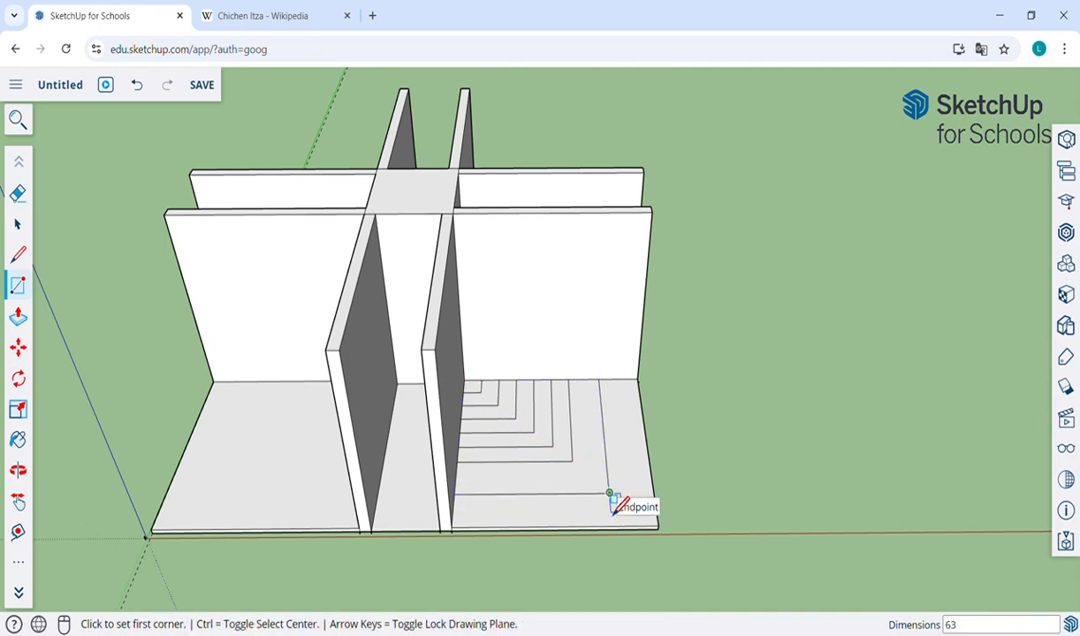
pyautogui.write(',63')
pyautogui.press('Return')
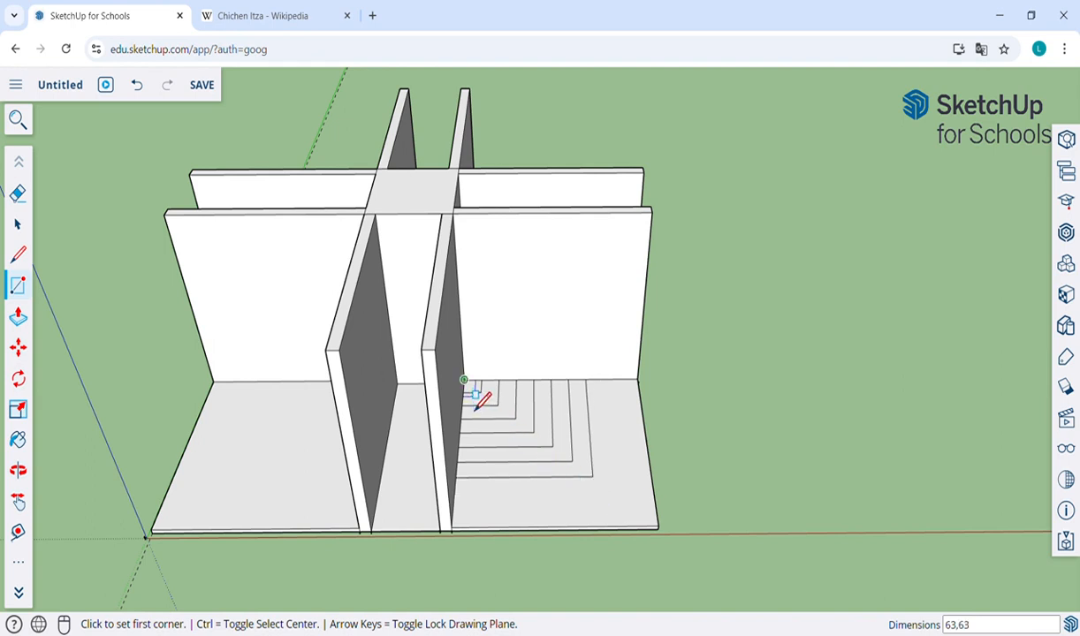
# - Complete the nested squares with 72 x 72 m and 81 x 81 m ones from the shared inner corner
pyautogui.click(464, 381)
pyautogui.click(626, 504)
pyautogui.write('72,72')
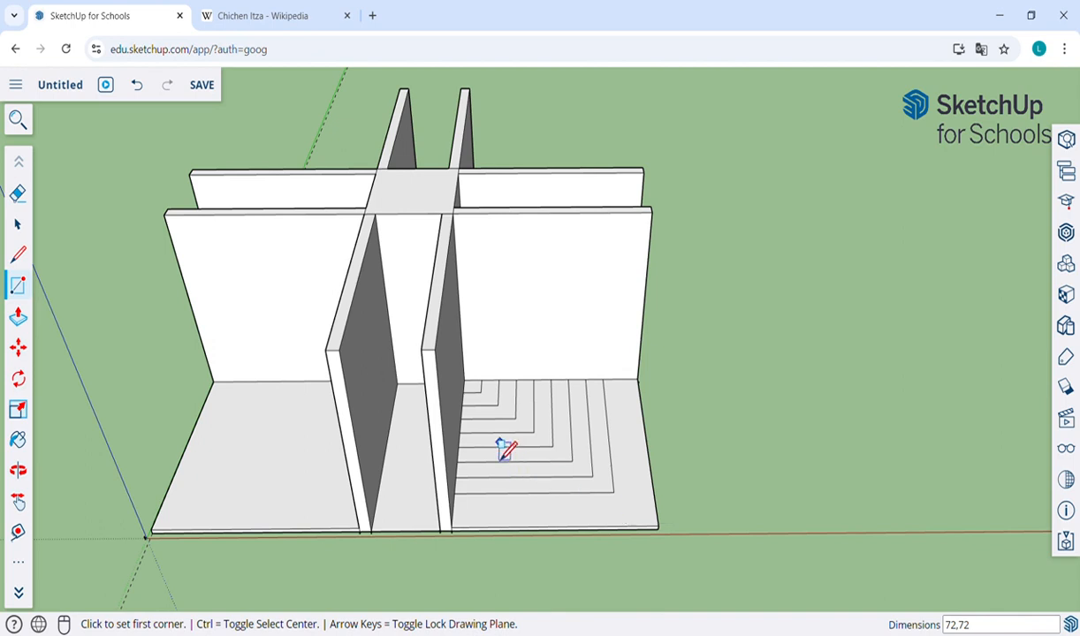
pyautogui.click(464, 380)
pyautogui.click(646, 512)
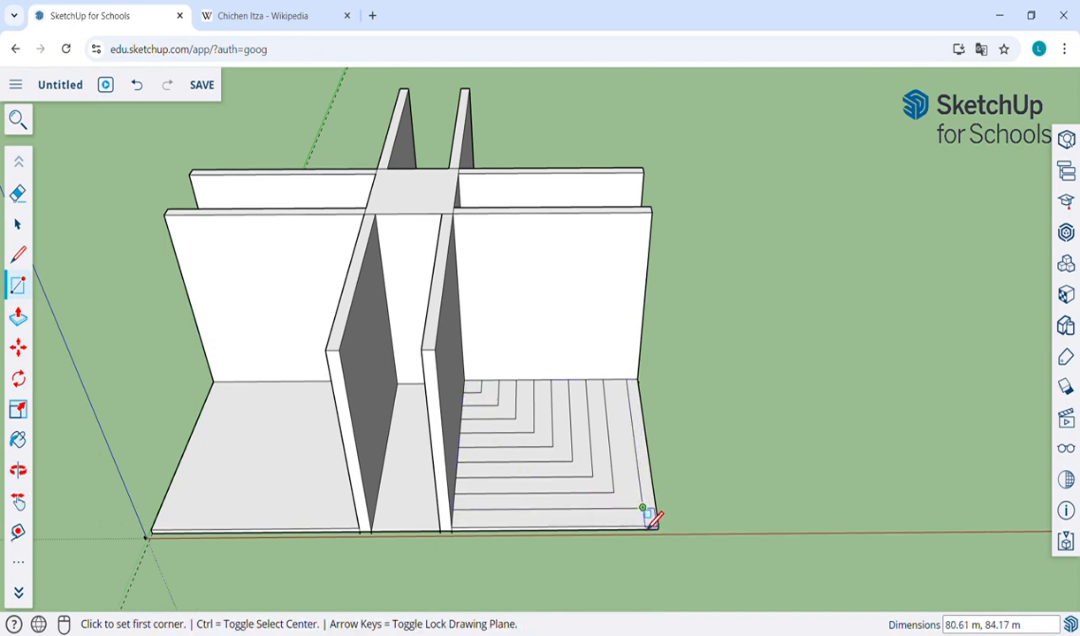
pyautogui.write('81,81')
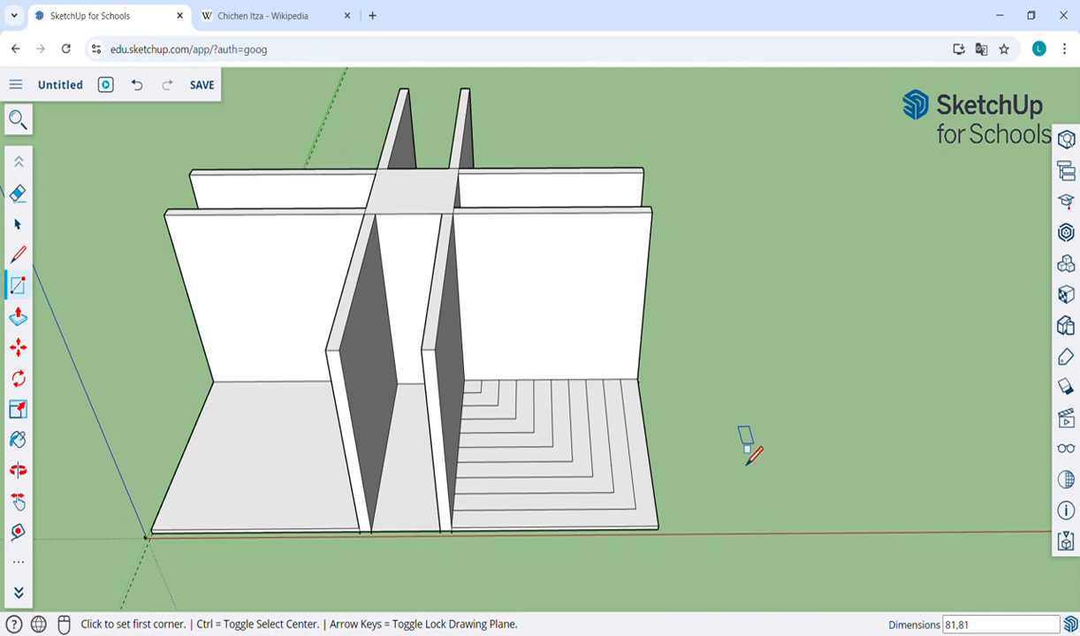
pyautogui.press('p')
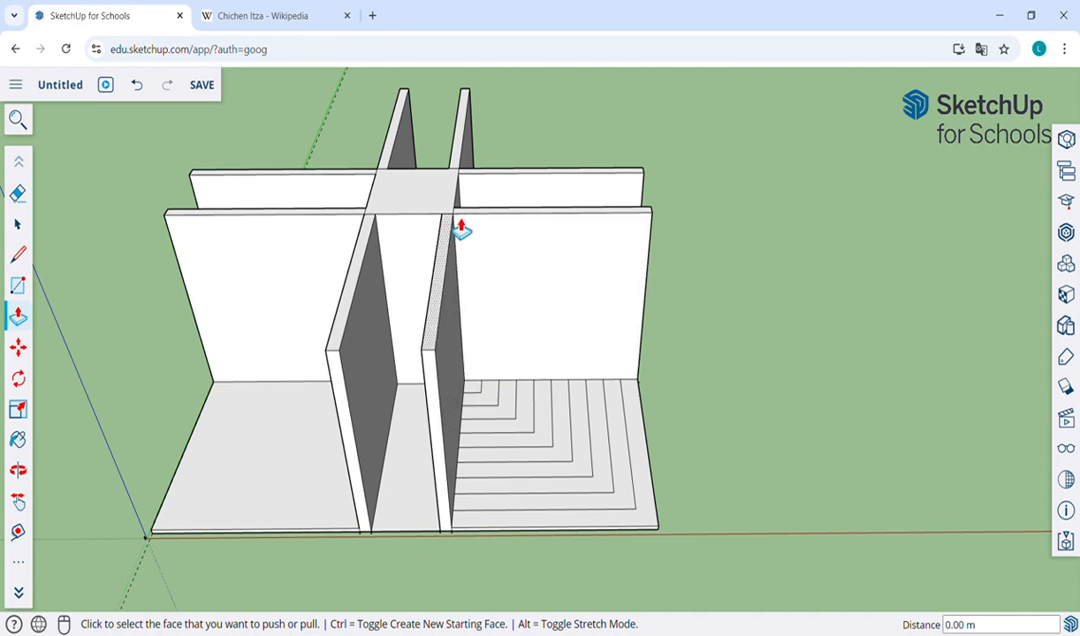
pyautogui.click(482, 400)
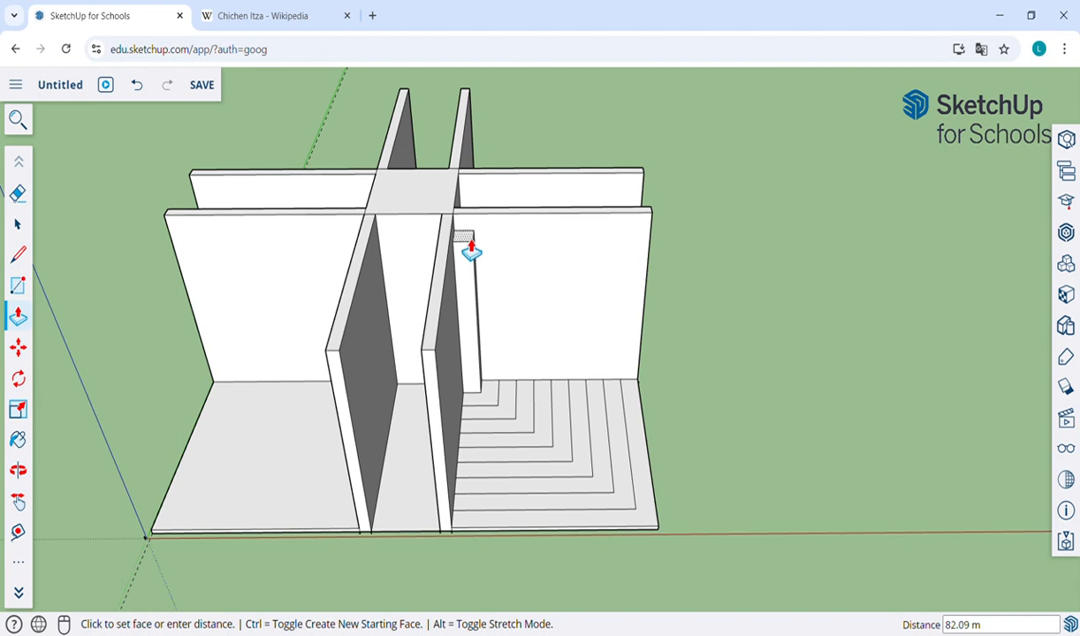
pyautogui.click(471, 250)
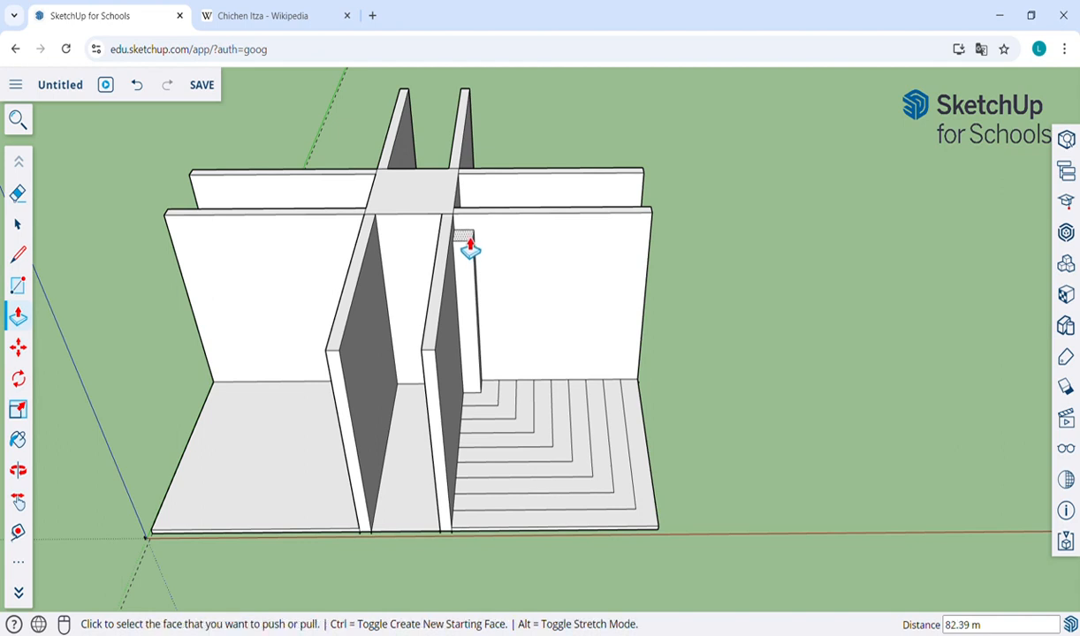
pyautogui.hotkey('ctrl', 'z')
# - Extrude the innermost 9 m square upward 81 m with Push/Pull
pyautogui.click(485, 393)
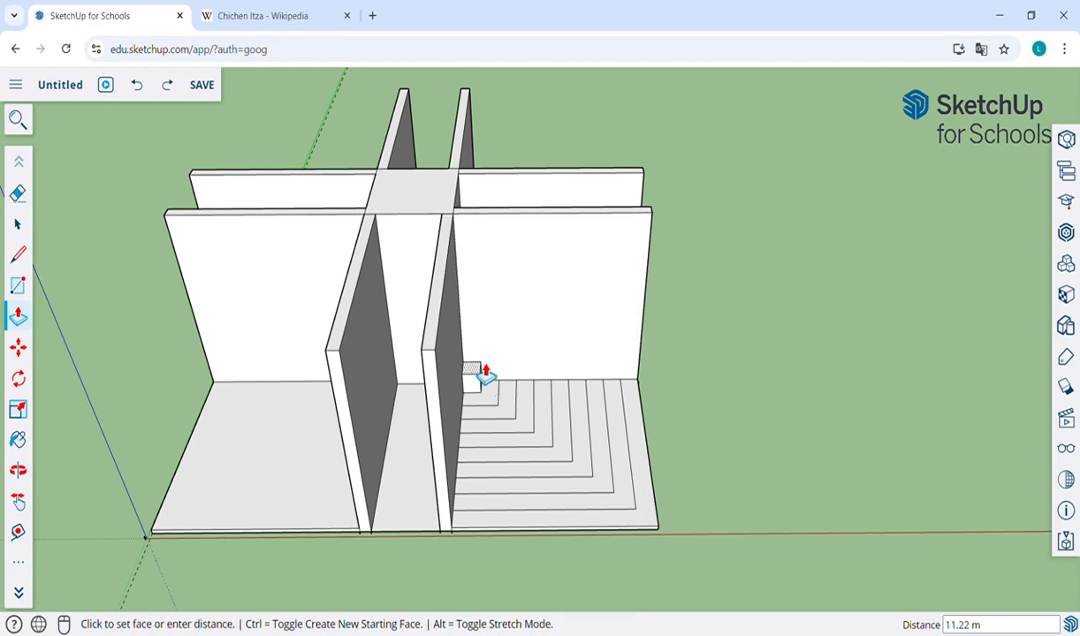
pyautogui.click(482, 358)
pyautogui.click(483, 359)
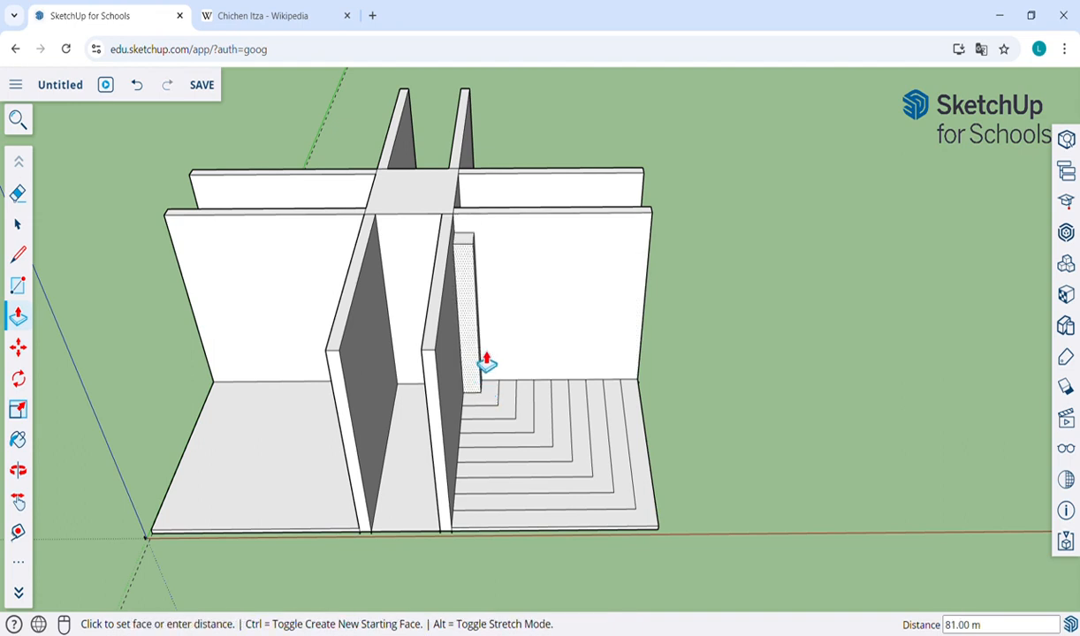
# - Extrude the next three L-shaped bands outward from the 81 m block, stepping down 9 m each, from 72 m to 54 m
pyautogui.click(500, 371)
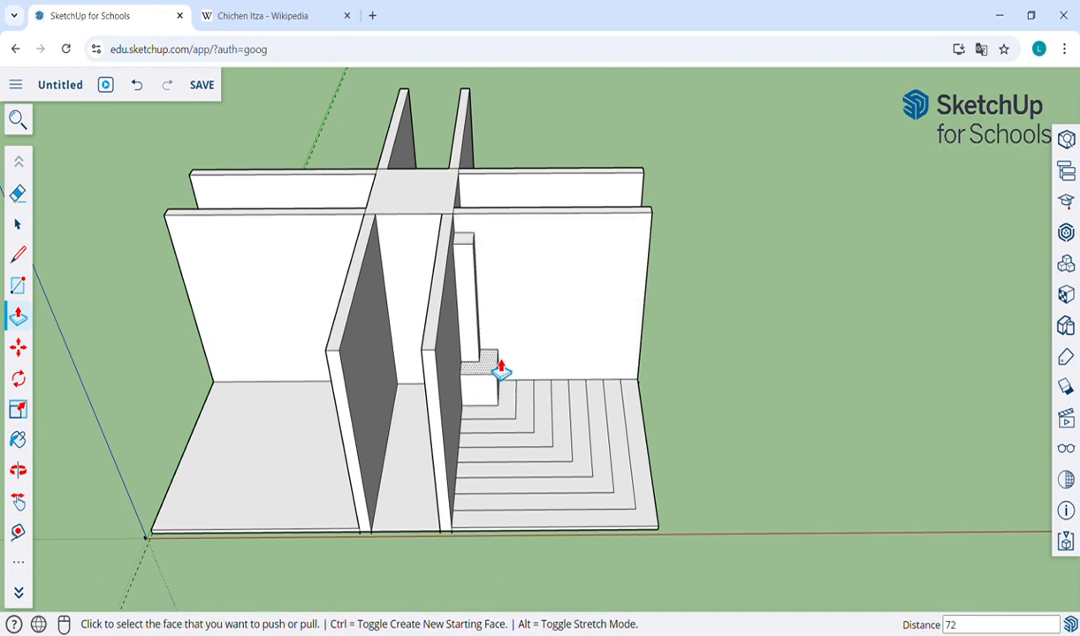
pyautogui.click(500, 371)
pyautogui.click(519, 387)
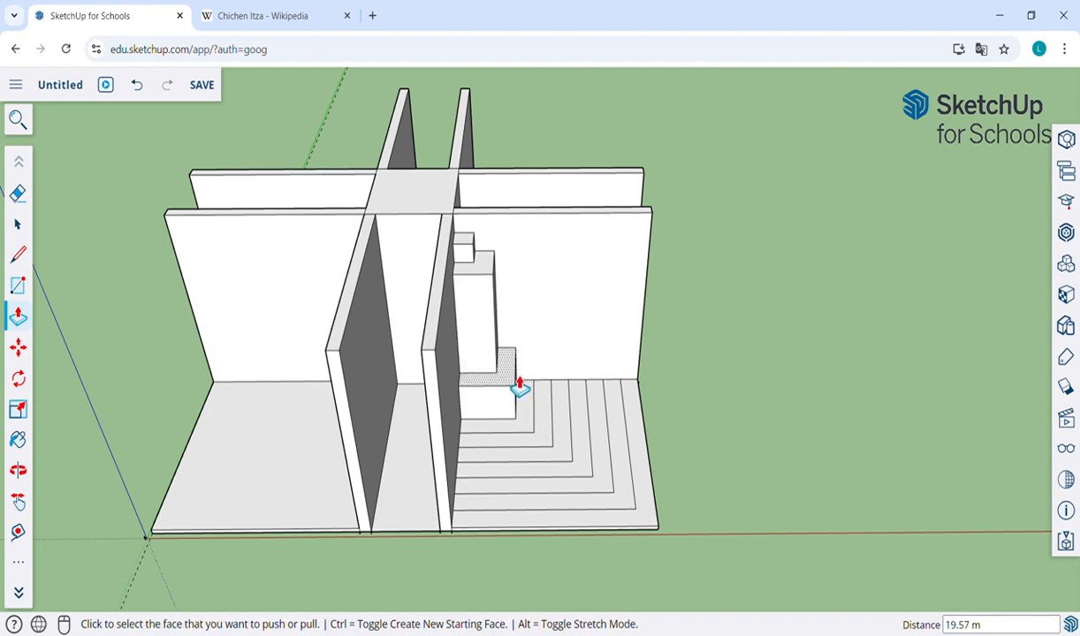
pyautogui.click(520, 387)
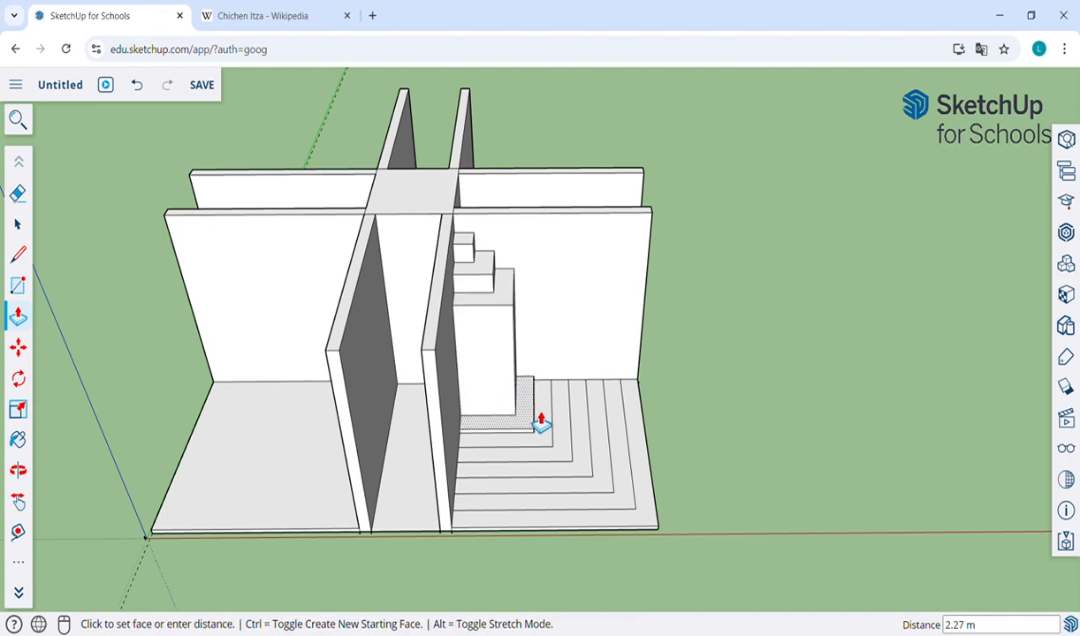
pyautogui.click(540, 410)
pyautogui.click(539, 408)
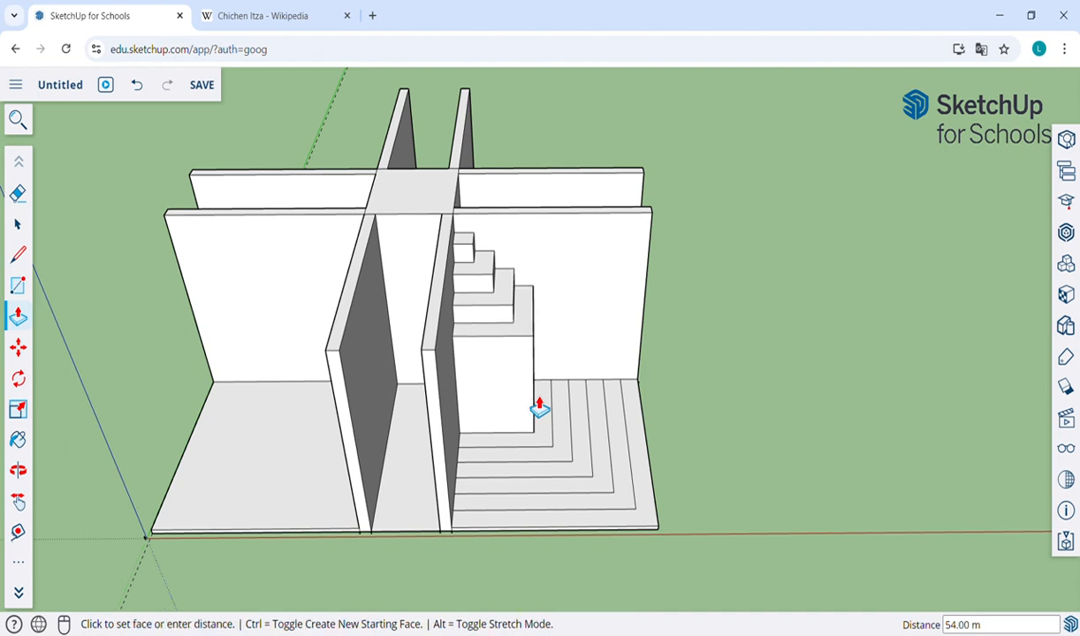
# - Extrude the following three L-shaped bands upward, each 9 m lower than the previous, ending with 36 m and 27 m
pyautogui.click(552, 413)
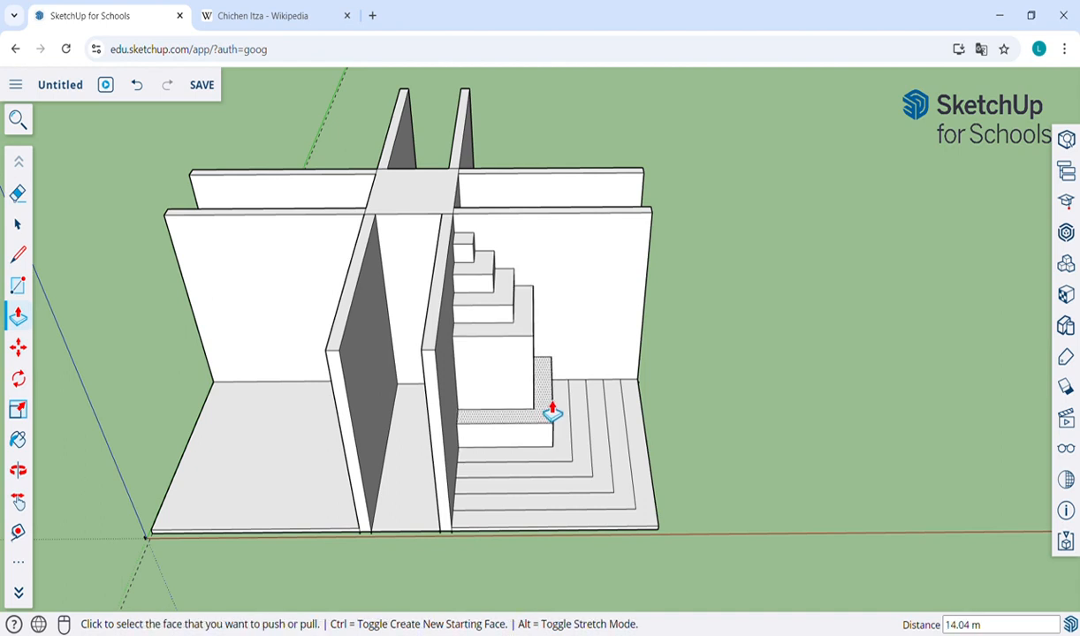
pyautogui.click(553, 413)
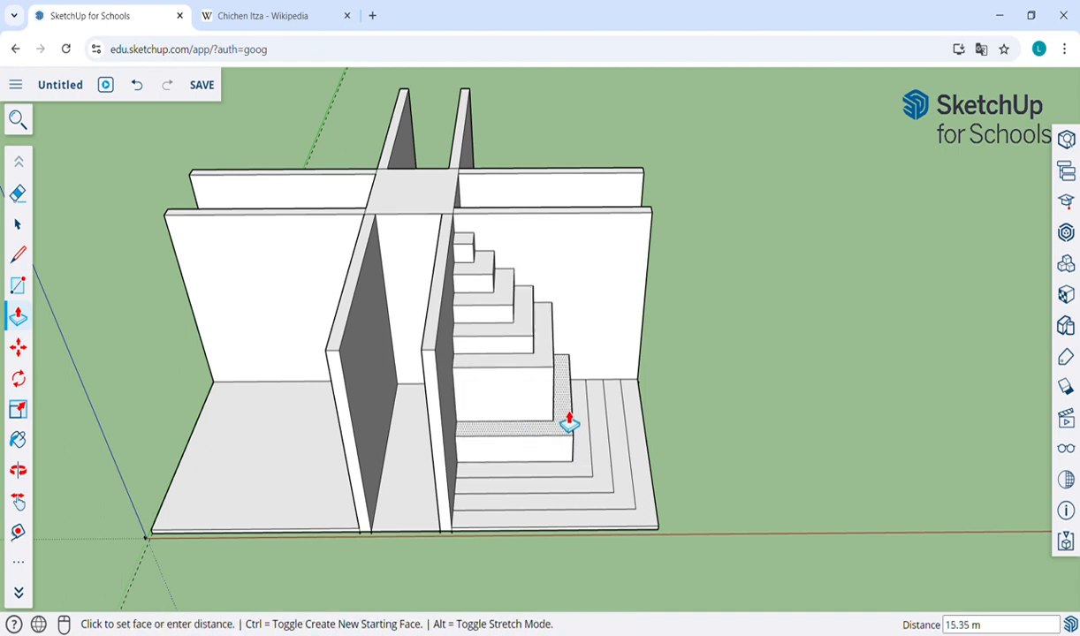
pyautogui.click(569, 422)
pyautogui.click(569, 422)
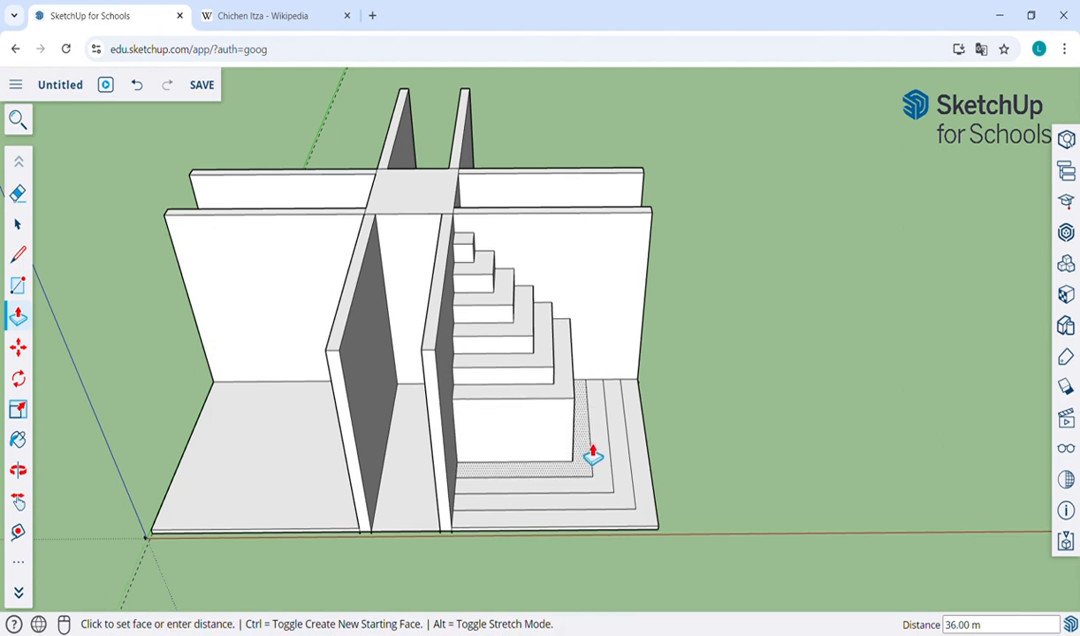
pyautogui.click(590, 436)
pyautogui.click(591, 433)
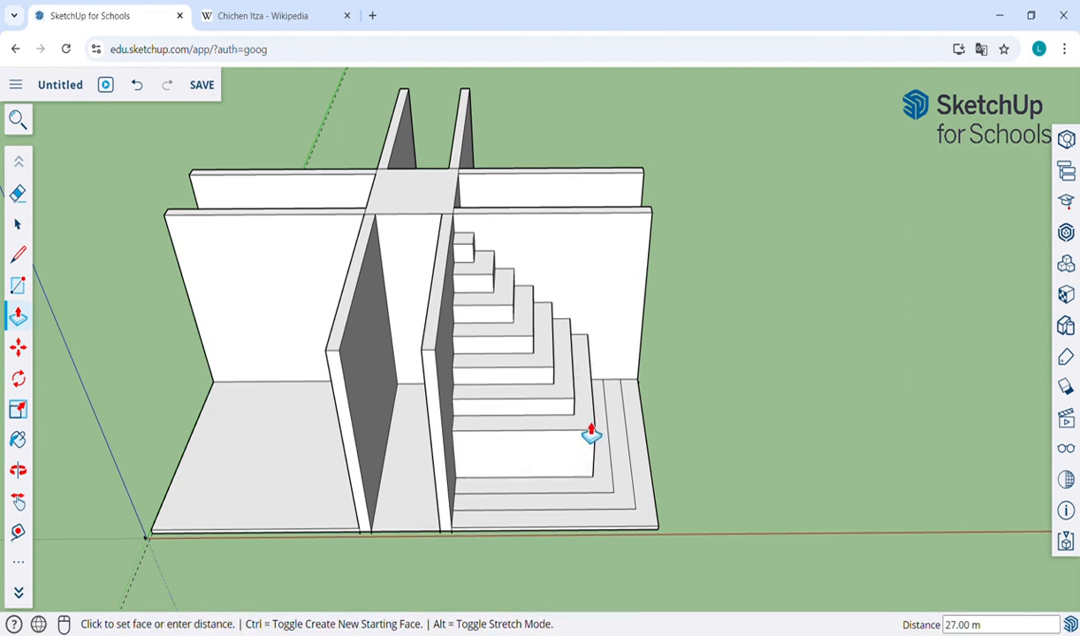
# - Extrude the two outermost L-shaped bands upward 18 m and 9 m to finish this corner's terraces
pyautogui.click(614, 464)
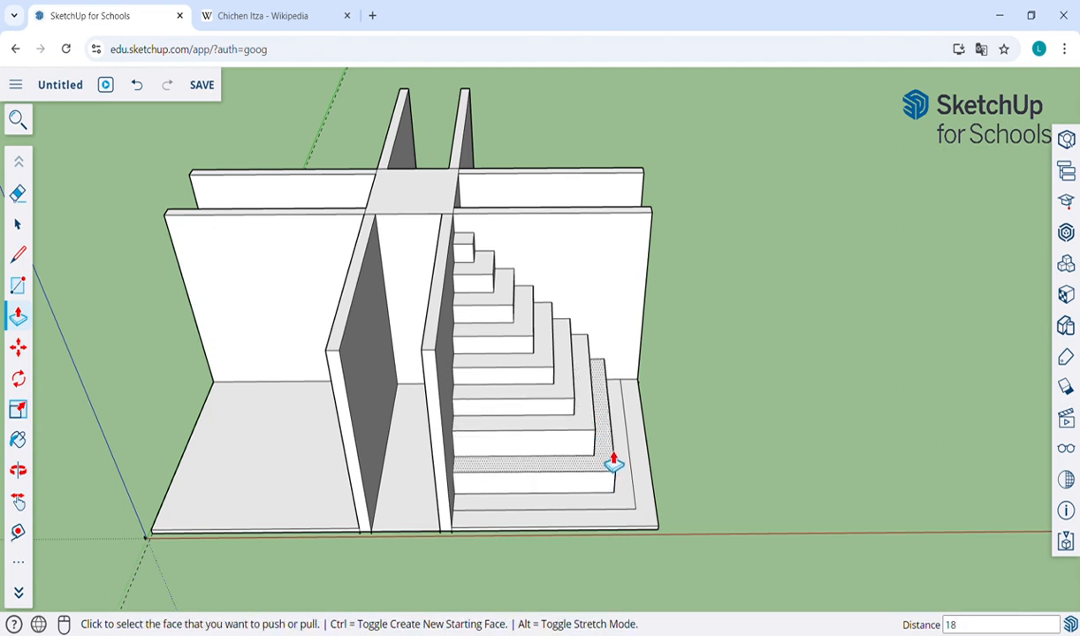
pyautogui.click(614, 464)
pyautogui.click(635, 485)
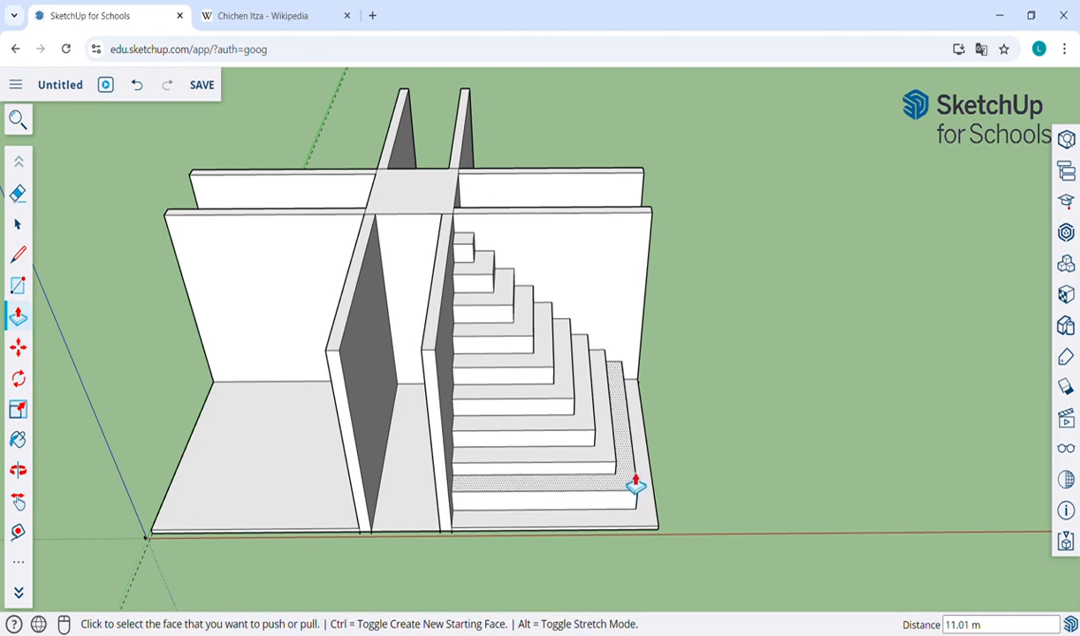
pyautogui.click(636, 485)
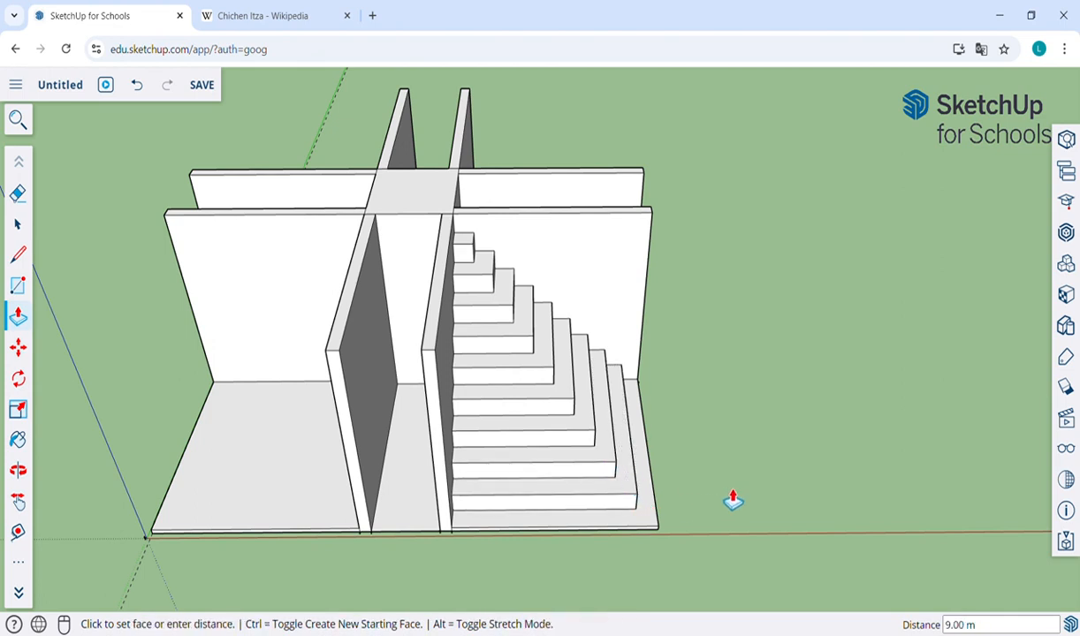
# - Draw 9 x 9 m and 18 x 18 m squares on the base of the next empty corner, starting where the stair walls meet
pyautogui.press('o')
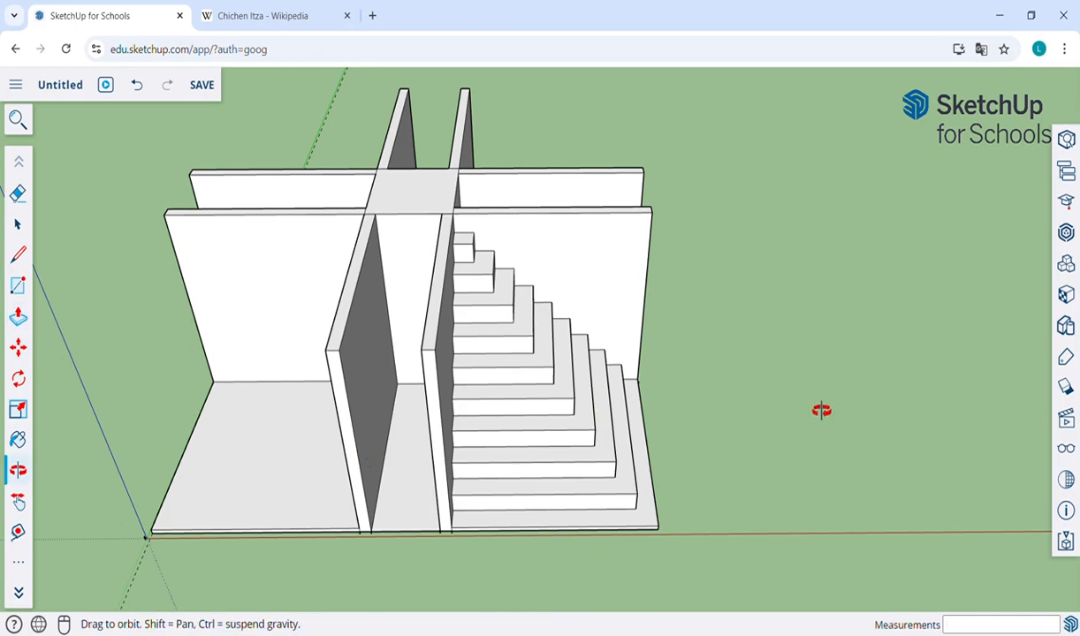
pyautogui.moveTo(784, 392); pyautogui.dragTo(498, 444)
pyautogui.press('h')
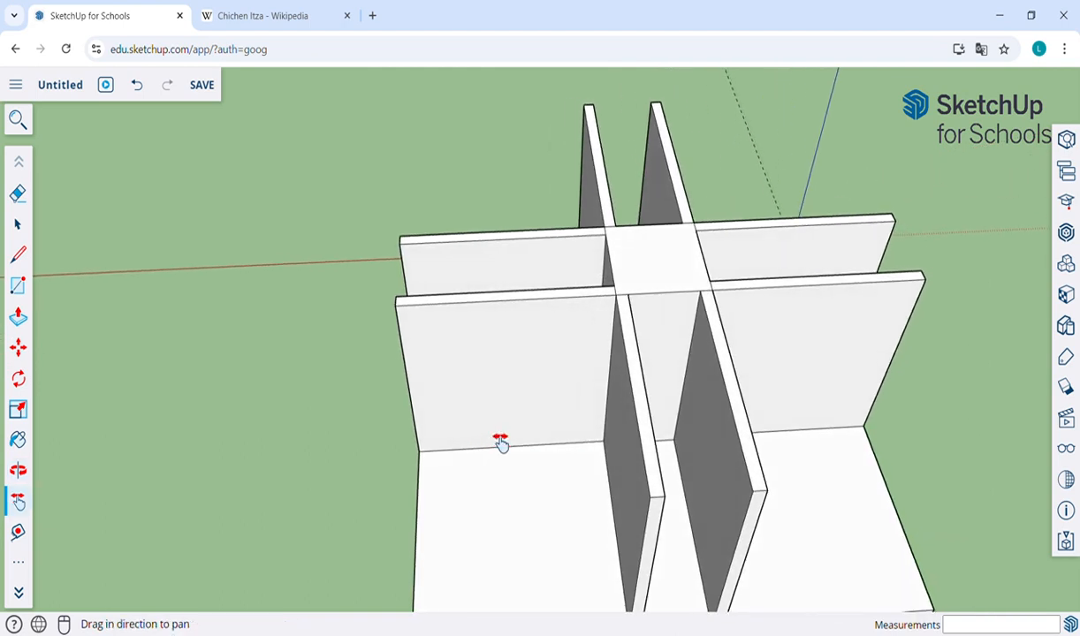
pyautogui.moveTo(550, 480); pyautogui.dragTo(522, 382)
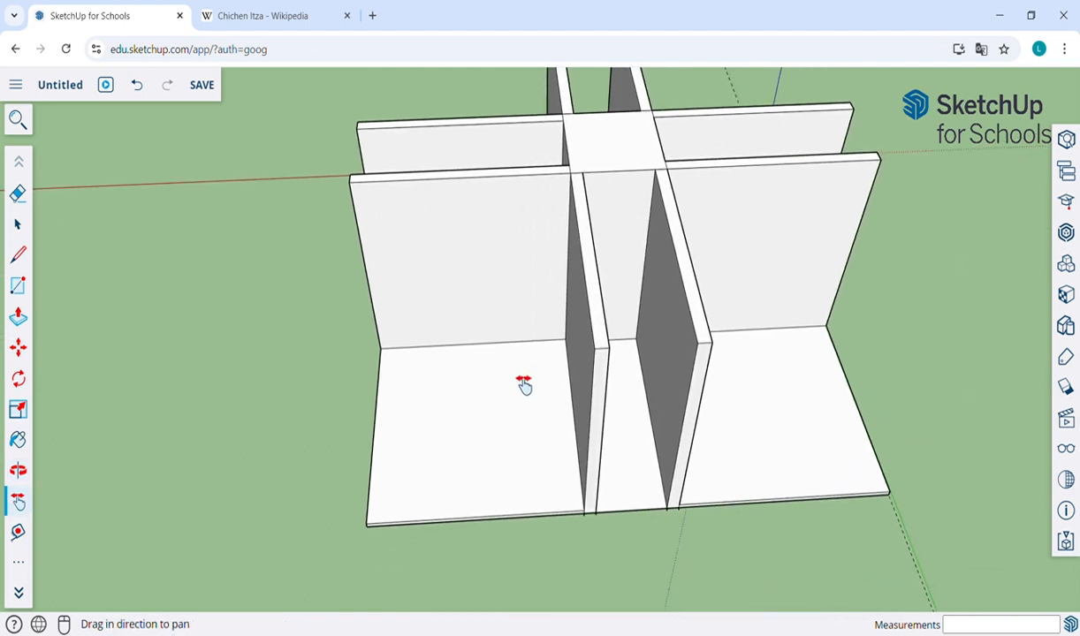
pyautogui.press('r')
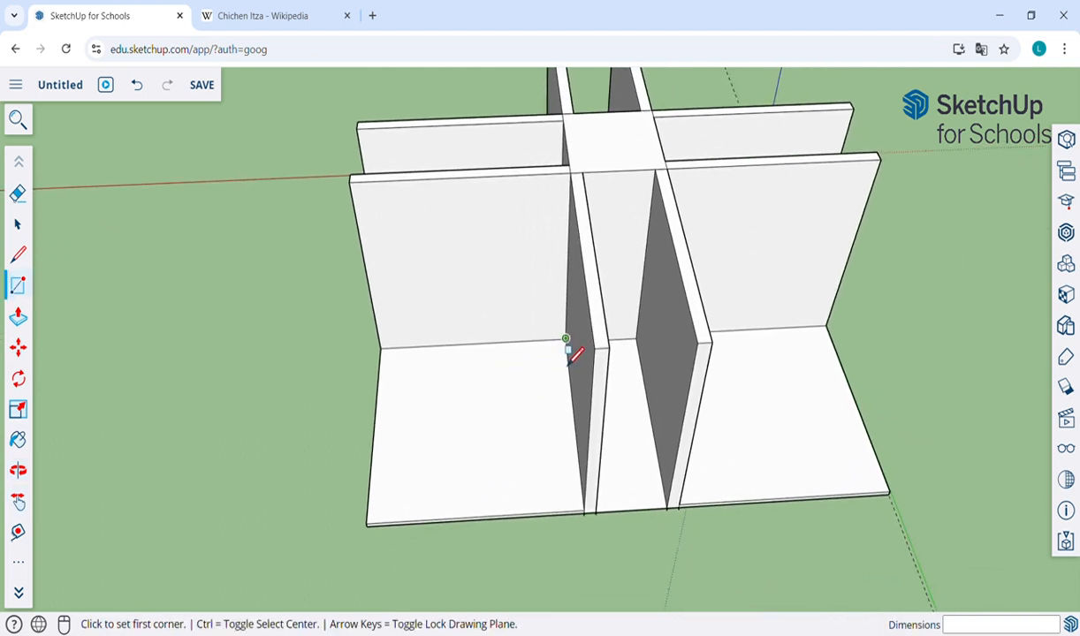
pyautogui.click(566, 338)
pyautogui.click(529, 370)
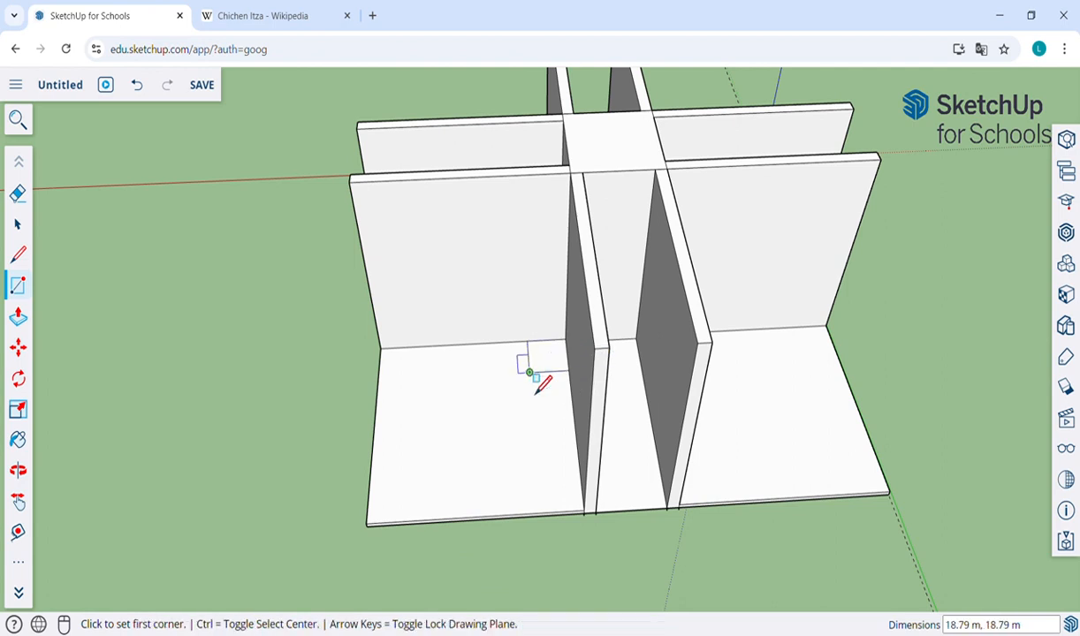
pyautogui.write('9,9')
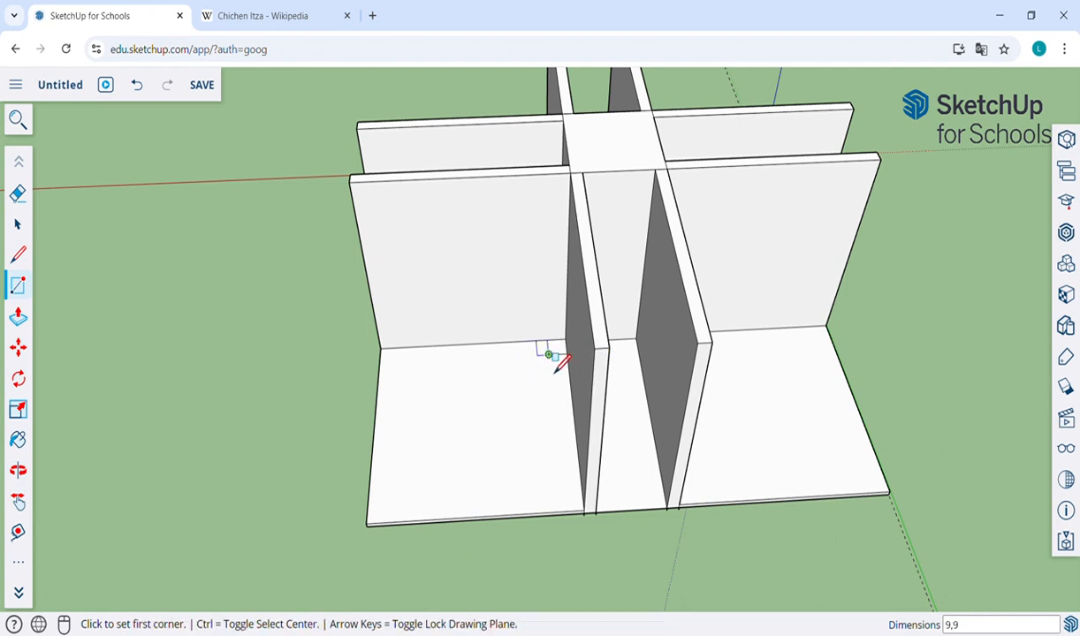
pyautogui.click(565, 338)
pyautogui.click(522, 380)
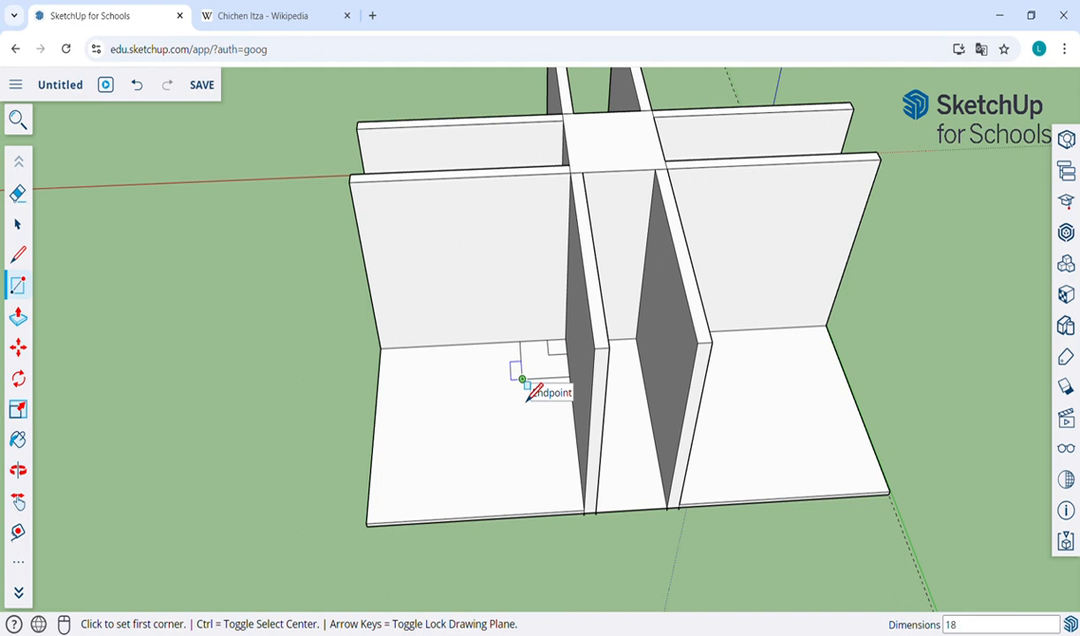
pyautogui.write('18,18')
pyautogui.press('Return')
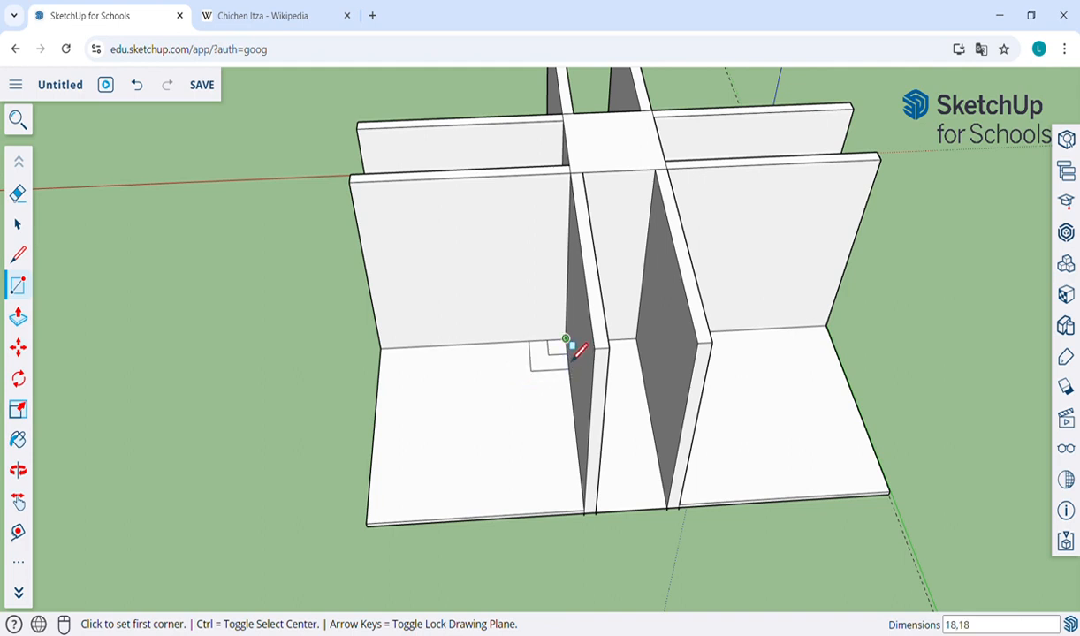
# - Add 27 x 27 m and 36 x 36 m squares from the same inner corner of the second quadrant
pyautogui.click(570, 345)
pyautogui.click(501, 402)
pyautogui.write('27')
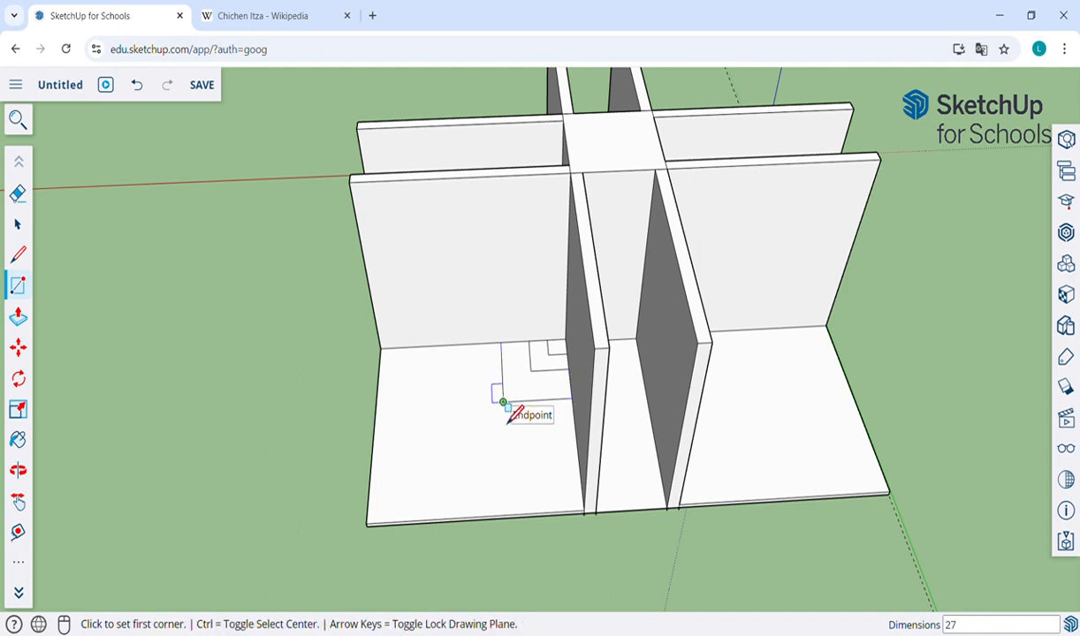
pyautogui.write(',27')
pyautogui.press('Return')
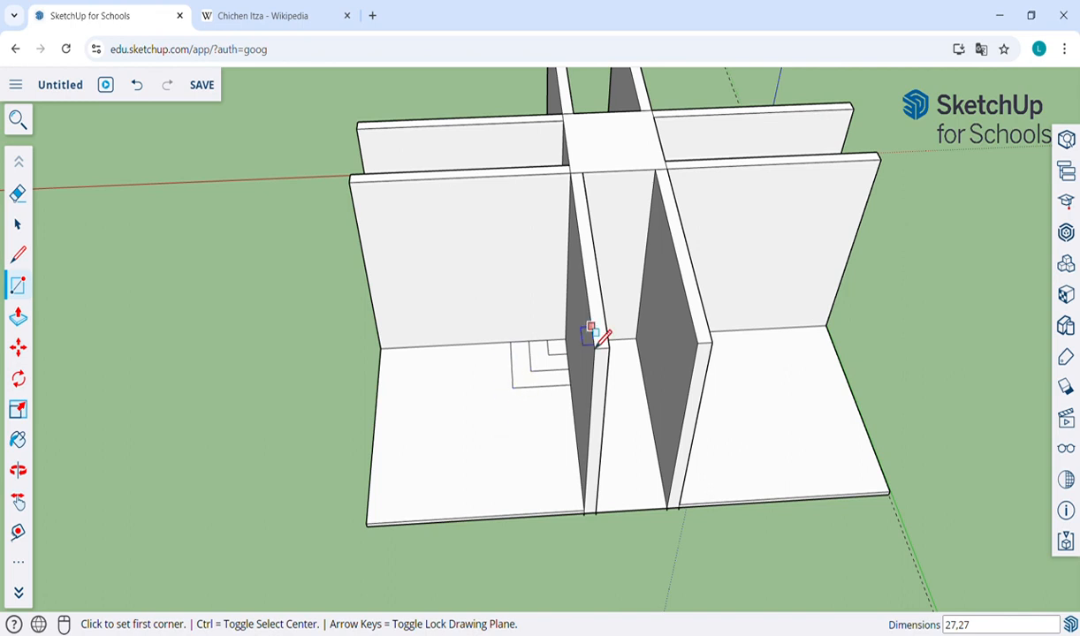
pyautogui.click(565, 339)
pyautogui.click(477, 411)
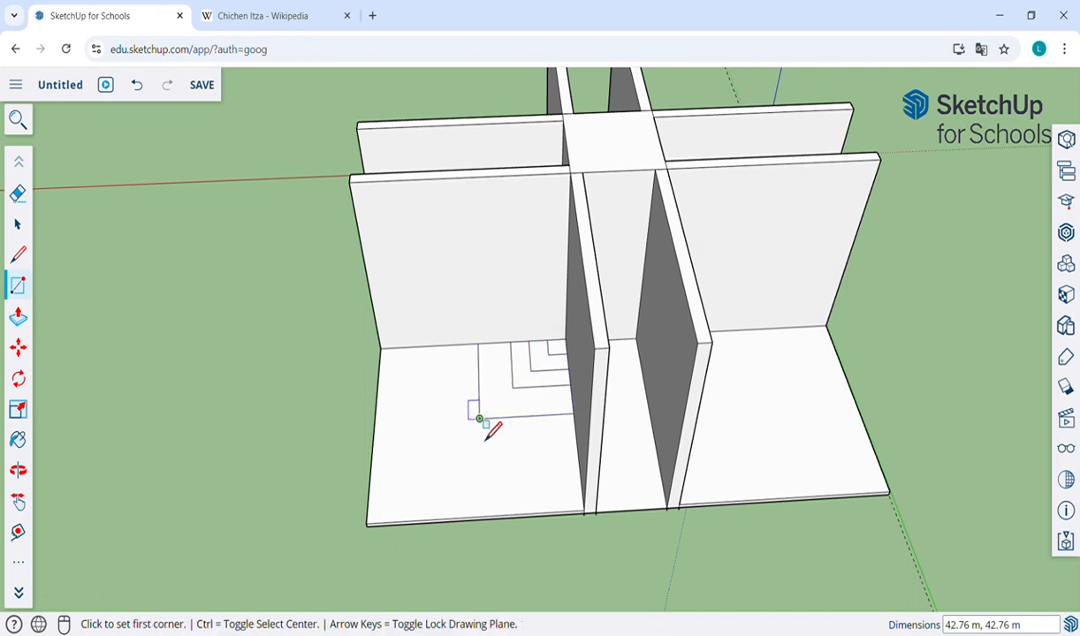
pyautogui.write('36,36')
pyautogui.press('Return')
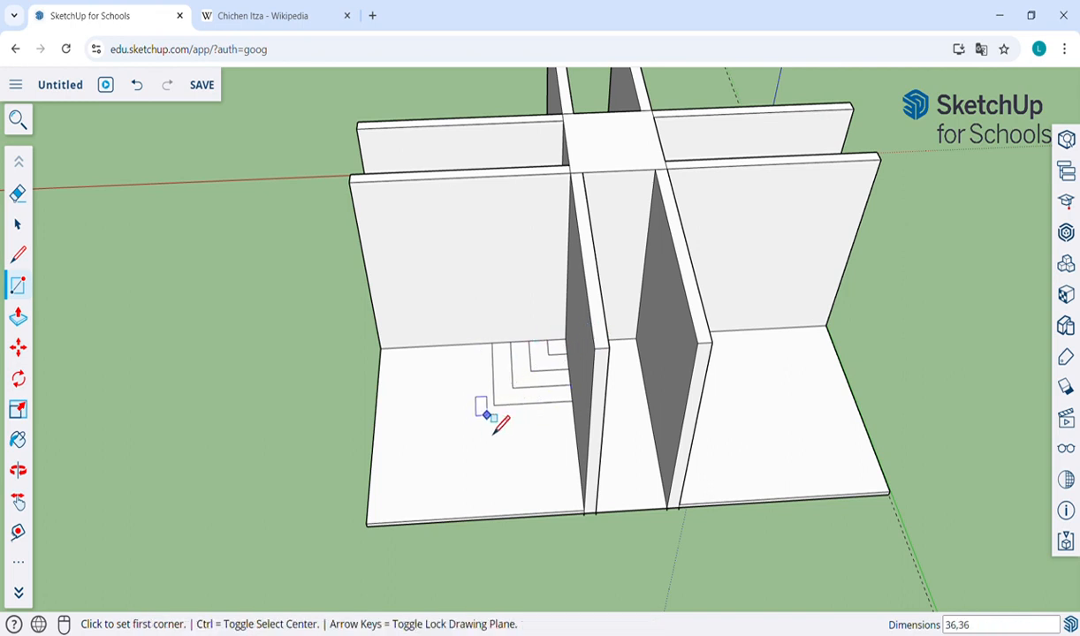
# - Add 45 x 45 m and 54 x 54 m squares to the second quadrant's nested set, from the shared inner corner
pyautogui.click(566, 339)
pyautogui.click(464, 427)
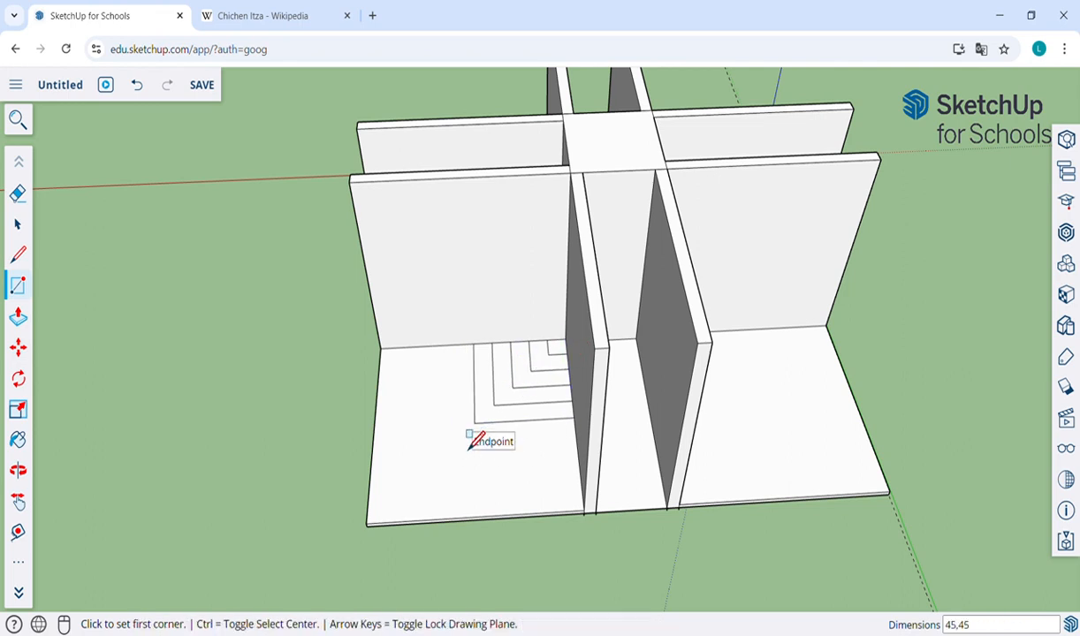
pyautogui.click(566, 339)
pyautogui.click(419, 435)
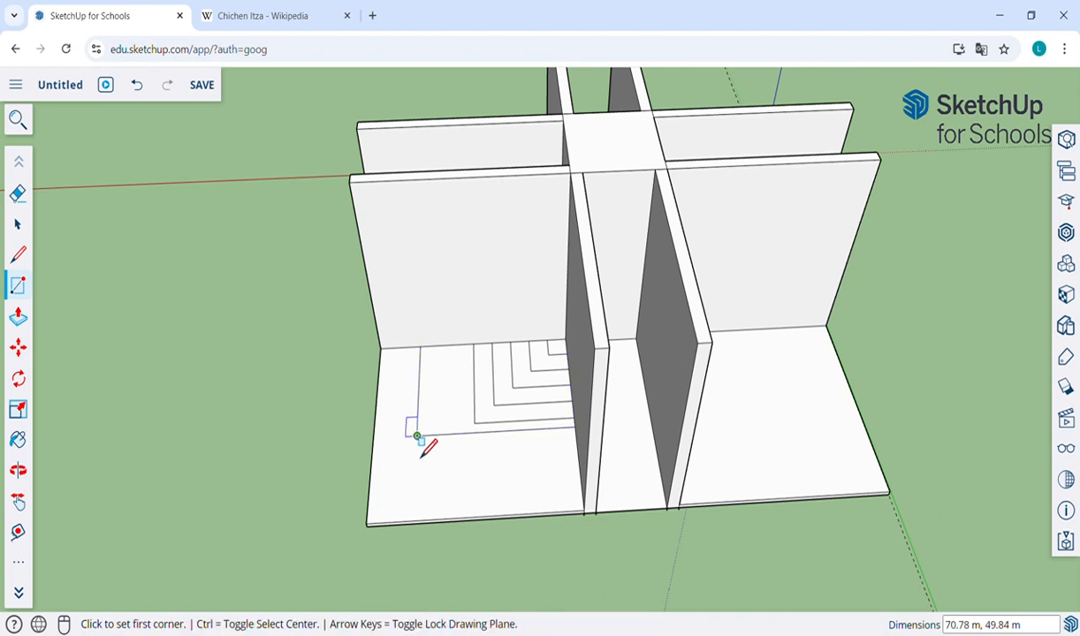
pyautogui.write('54,54')
pyautogui.press('Return')
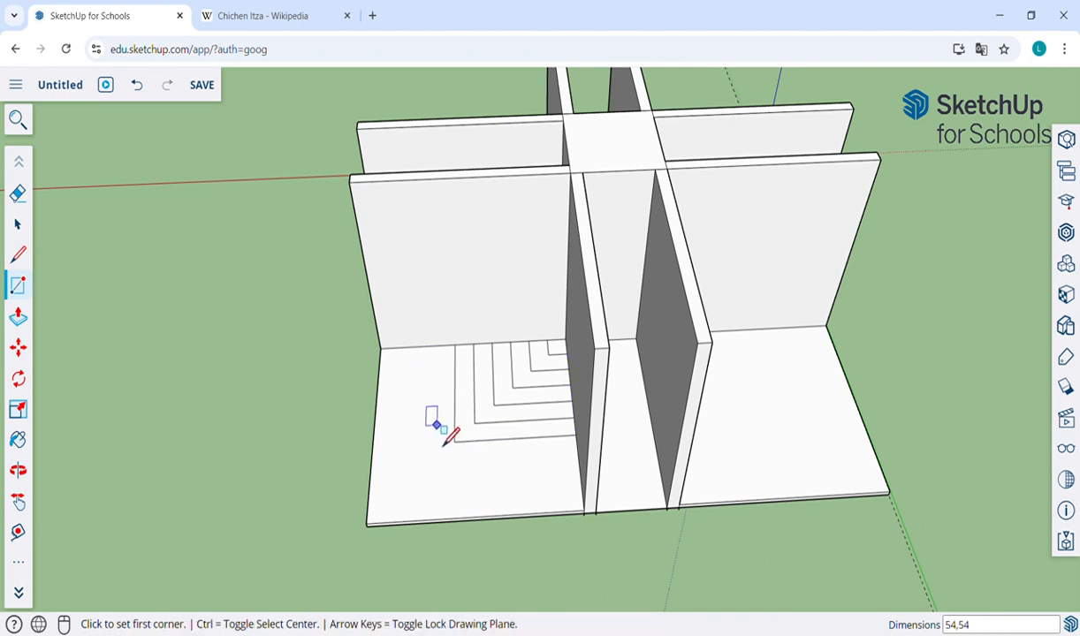
# - Complete the second quadrant's nested set with 63 x 63 m, 72 x 72 m and 81 x 81 m squares from the shared inner corner
pyautogui.click(566, 339)
pyautogui.click(405, 457)
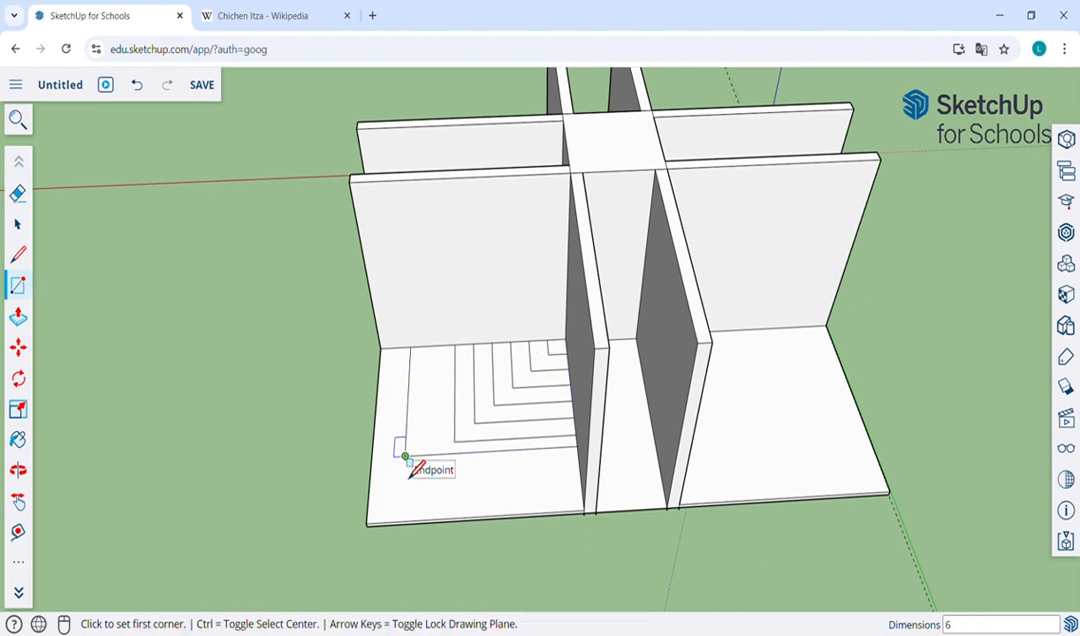
pyautogui.write('63,63')
pyautogui.press('Return')
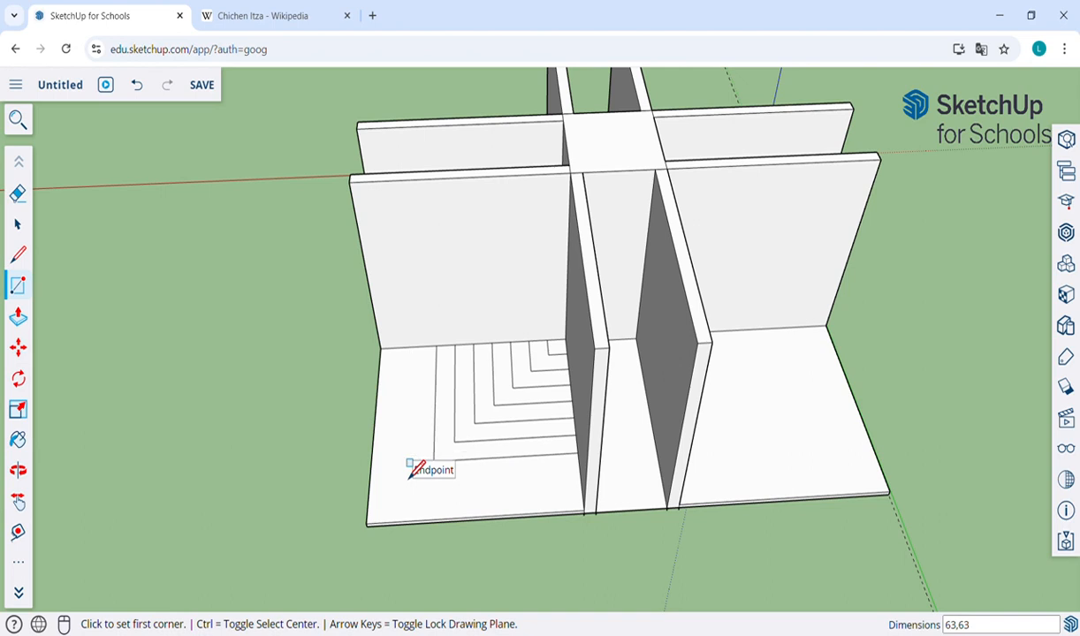
pyautogui.click(566, 341)
pyautogui.click(412, 475)
pyautogui.write('7')
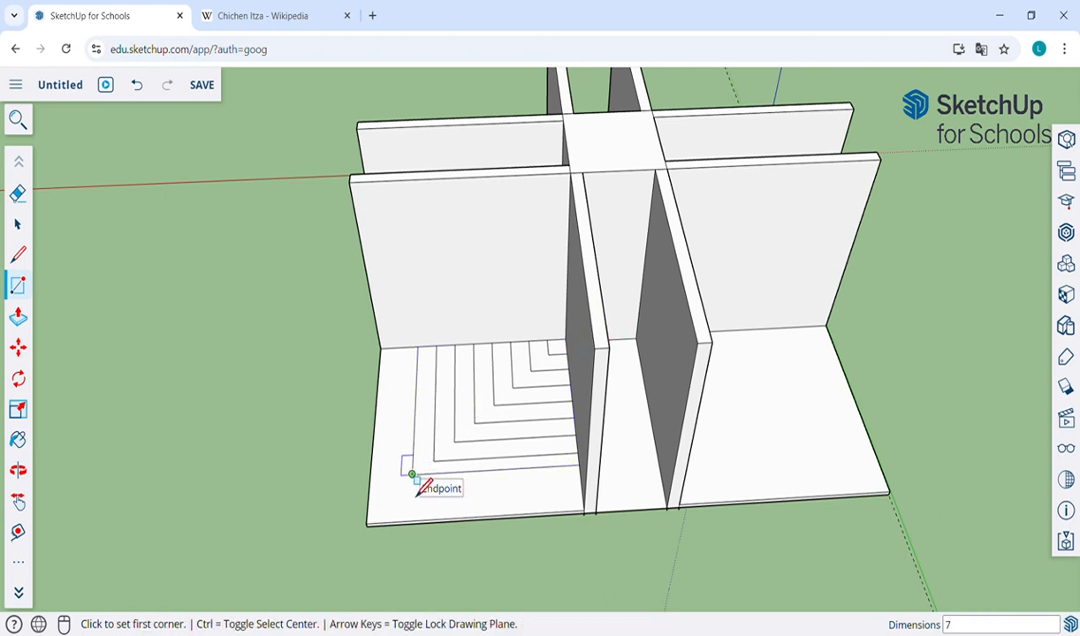
pyautogui.write('2,72')
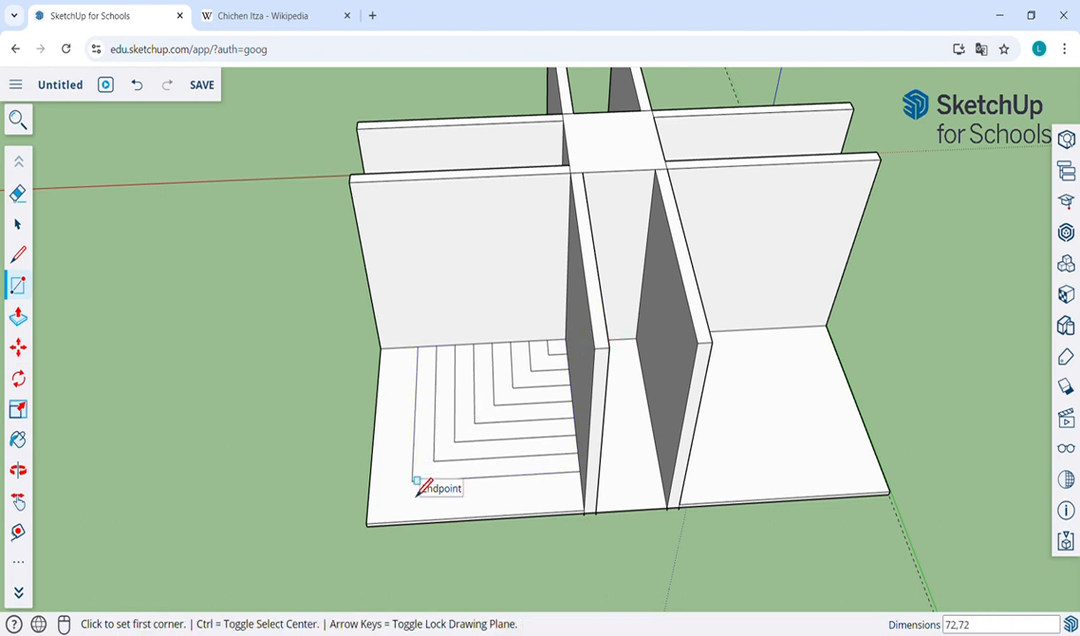
pyautogui.click(565, 339)
pyautogui.click(401, 491)
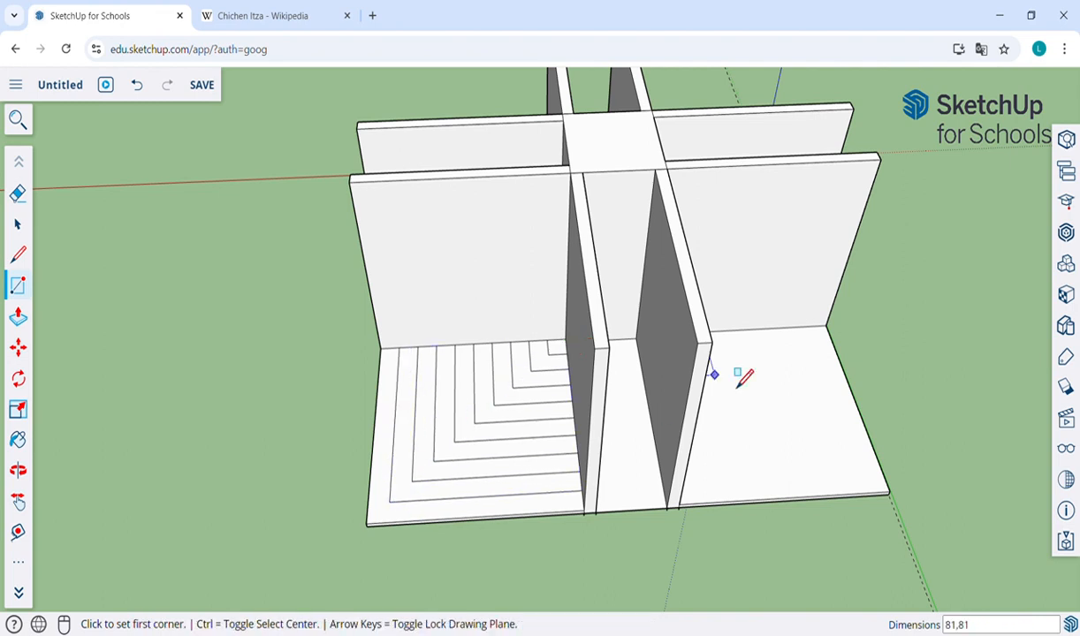
# - Draw 9 x 9 m and 18 x 18 m squares on the base of the third empty corner, starting where the stair walls meet
pyautogui.press('o')
pyautogui.moveTo(827, 391); pyautogui.dragTo(568, 370)
pyautogui.press('h')
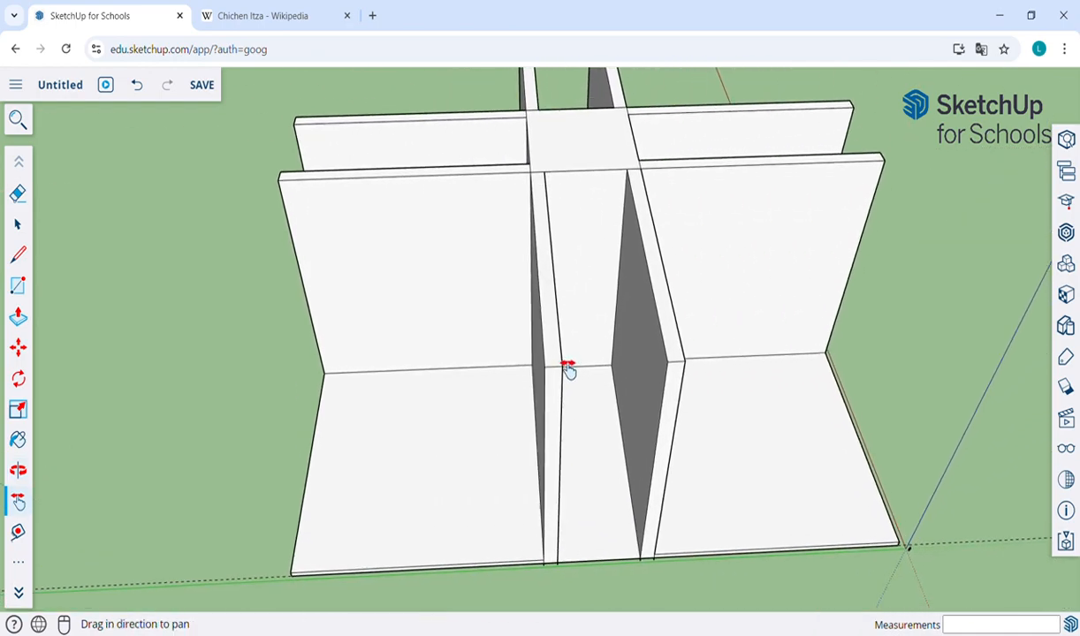
pyautogui.press('r')
pyautogui.click(530, 367)
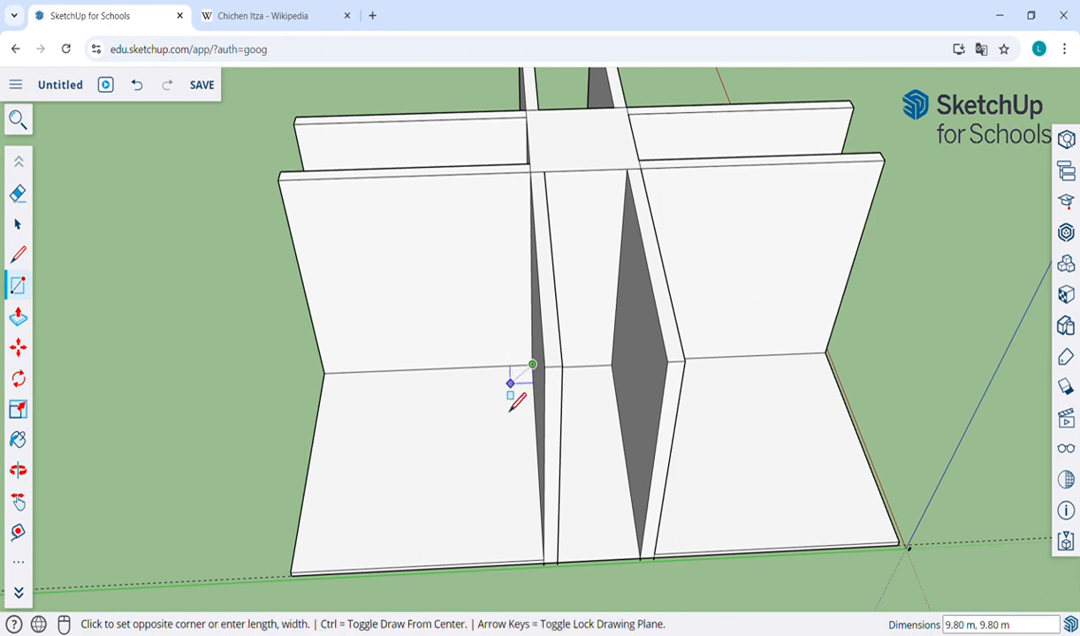
pyautogui.click(503, 398)
pyautogui.write('9,9')
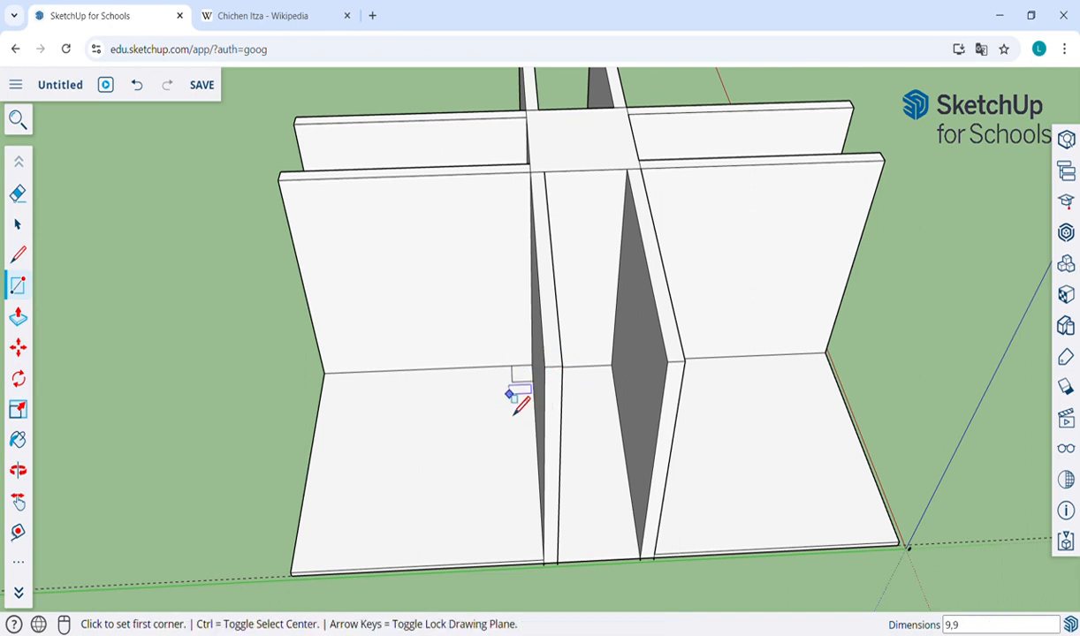
pyautogui.click(532, 364)
pyautogui.click(503, 394)
pyautogui.write('18,18')
# - Add 27 x 27 m and 36 x 36 m squares to the third corner's nested set, starting where the stair walls meet
pyautogui.click(532, 364)
pyautogui.click(485, 428)
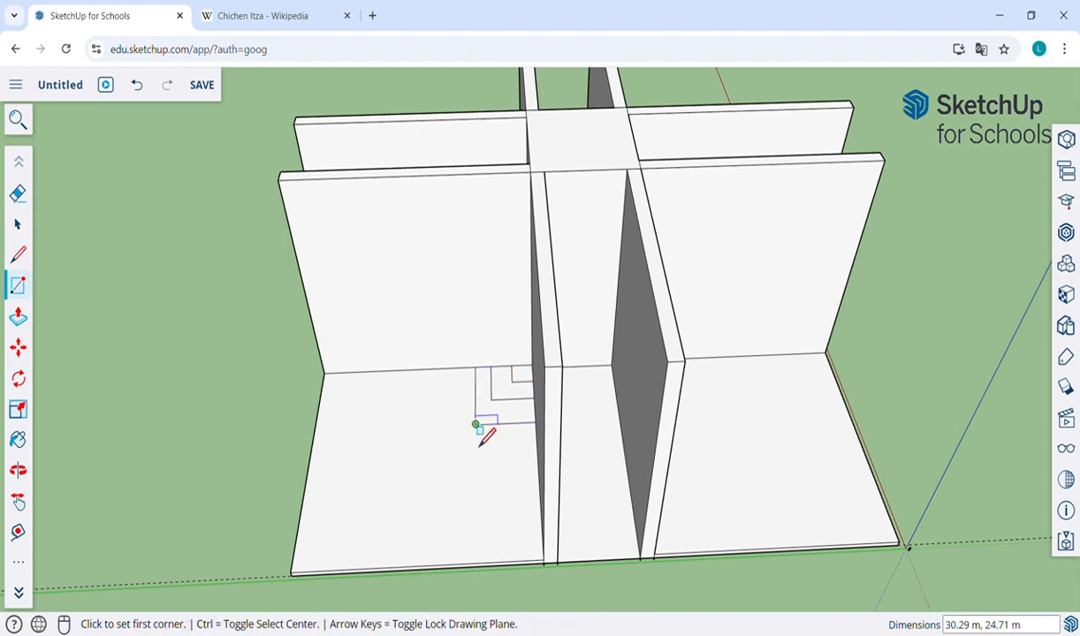
pyautogui.write('27,27')
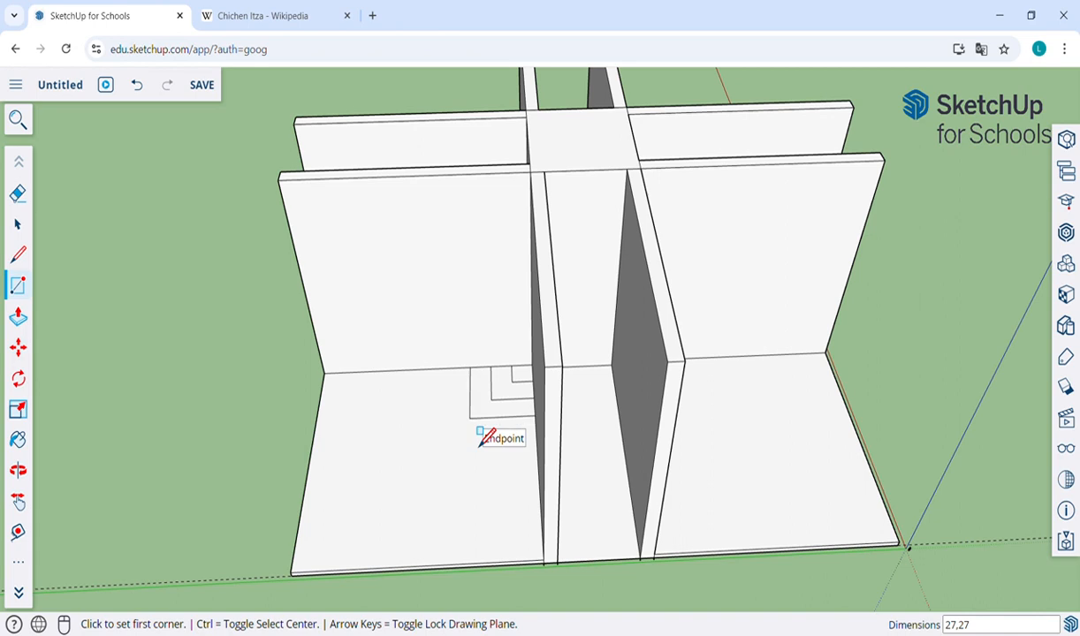
pyautogui.press('Return')
pyautogui.click(534, 368)
pyautogui.click(415, 443)
pyautogui.write('3')
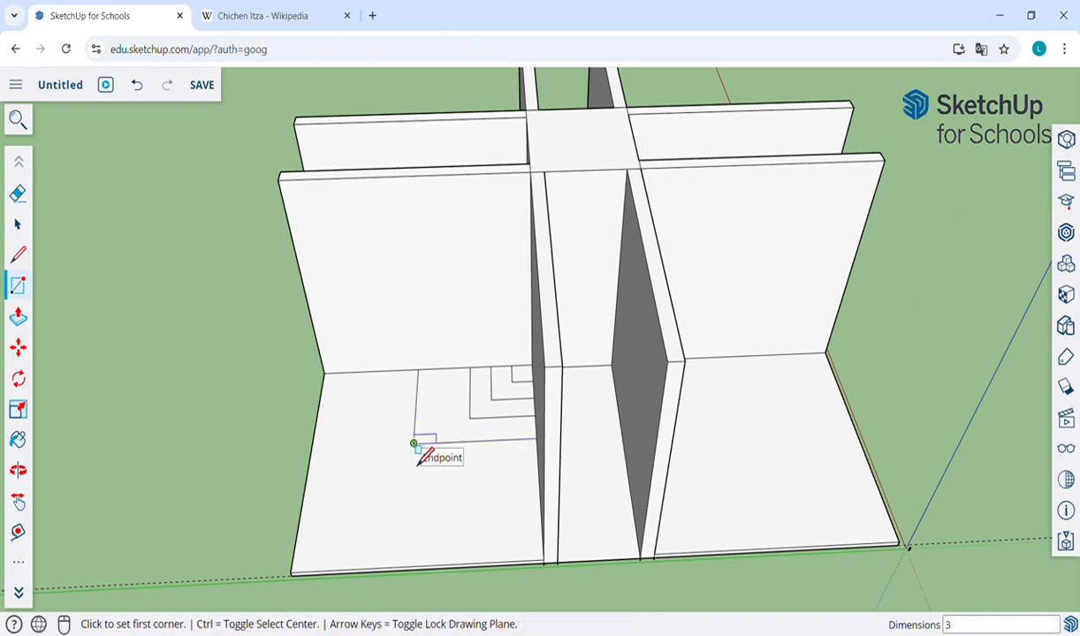
pyautogui.write('6,36')
pyautogui.press('Return')
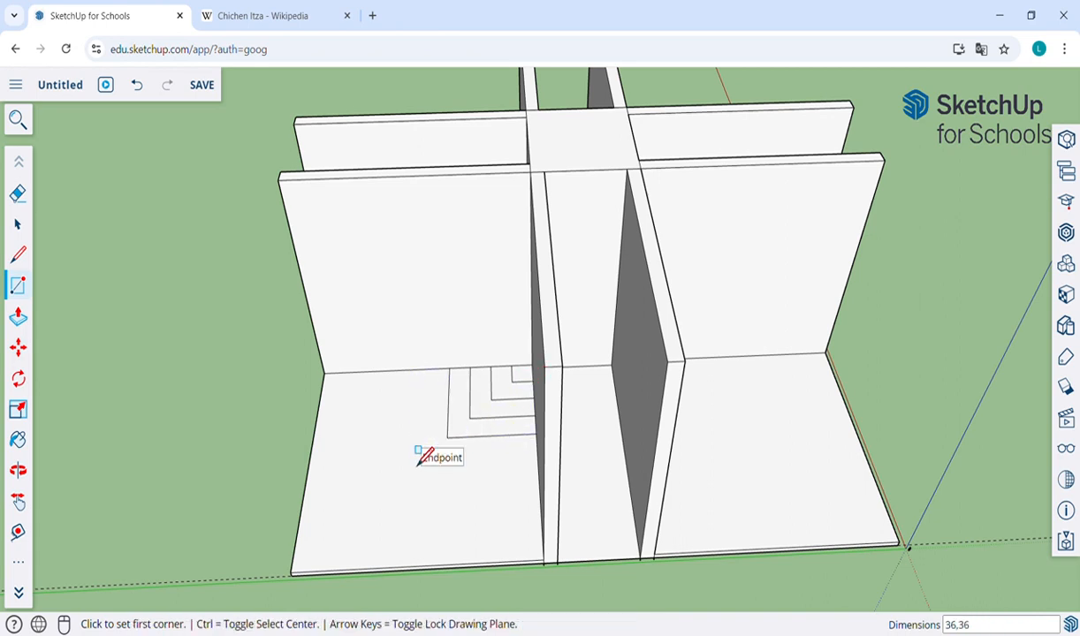
# - Add 45 x 45 m and 54 x 54 m squares to the third corner's nested set, from the shared inner corner
pyautogui.click(533, 365)
pyautogui.click(422, 449)
pyautogui.write('45,45')
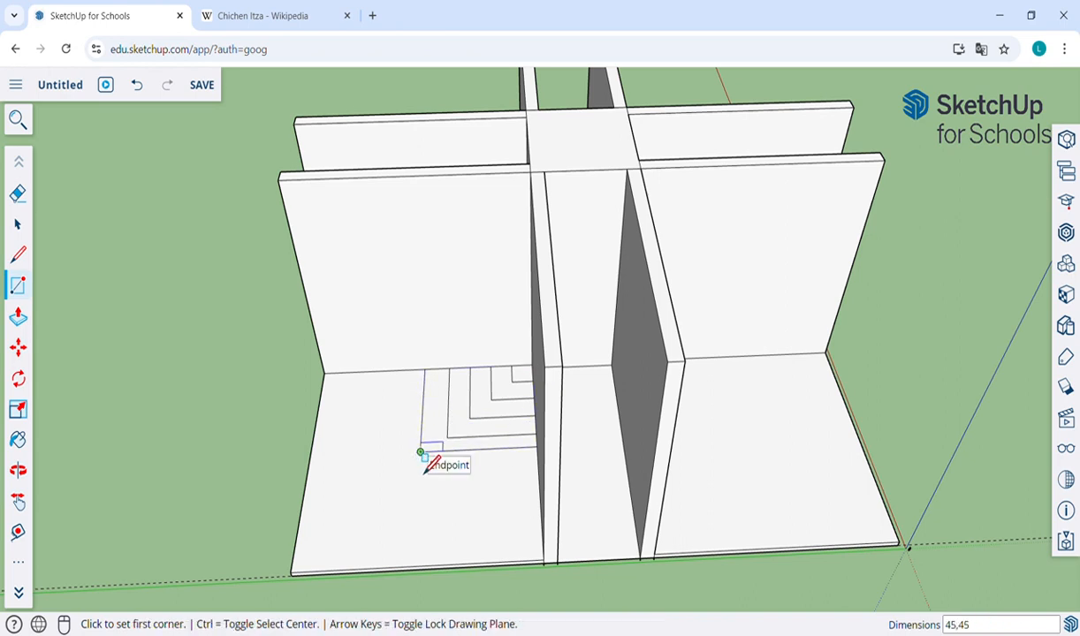
pyautogui.press('Return')
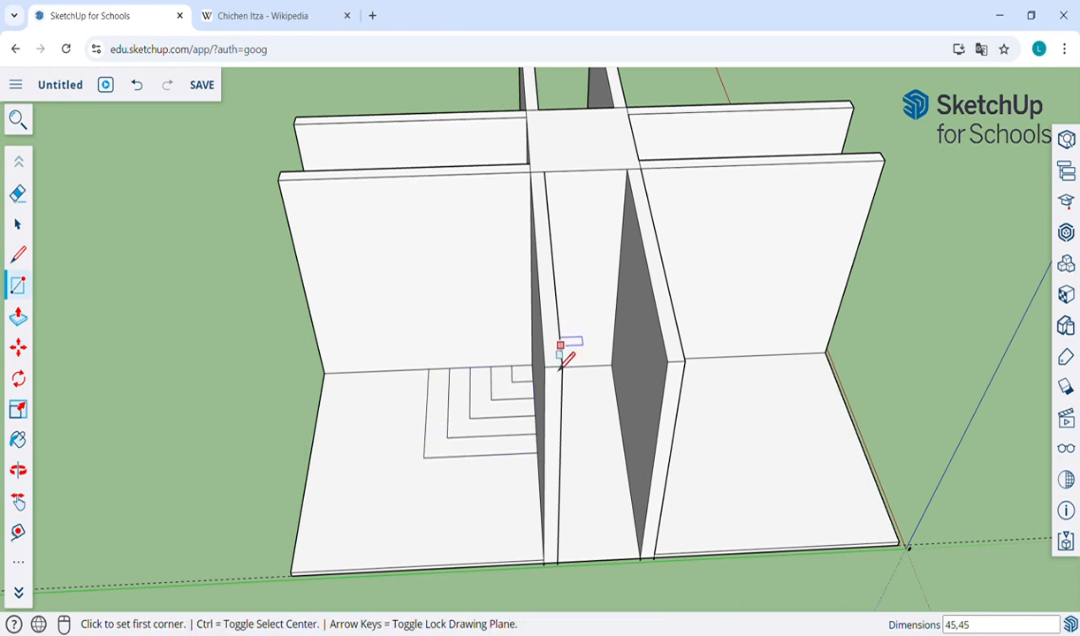
pyautogui.click(532, 365)
pyautogui.click(372, 501)
pyautogui.write('54,')
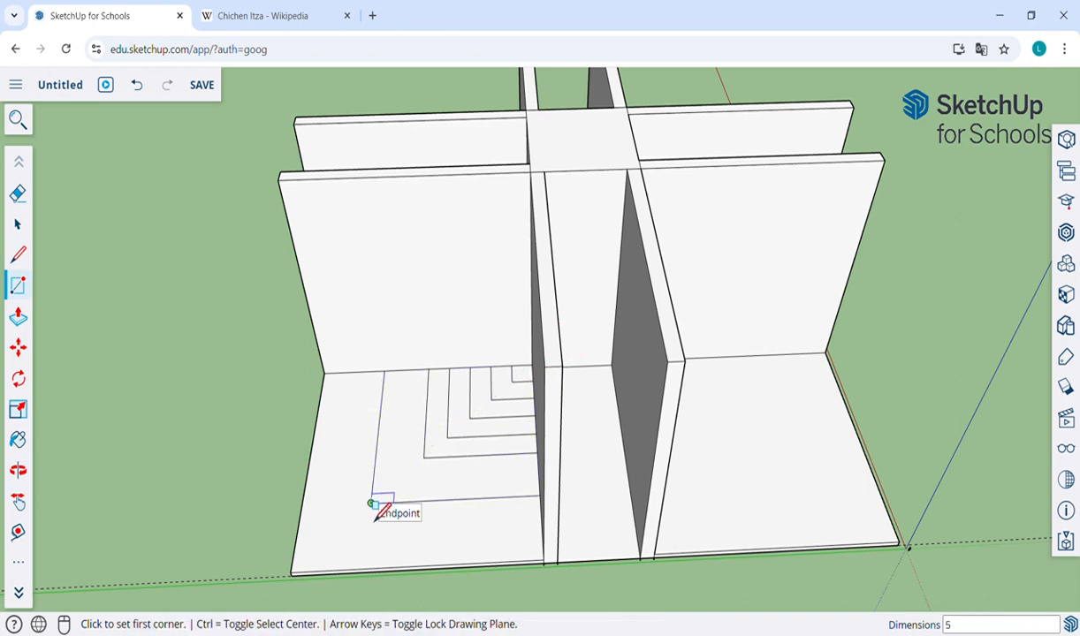
# - Add 63 x 63 m and 72 x 72 m squares to the third corner's nested set, from the shared inner corner
pyautogui.click(532, 365)
pyautogui.click(371, 502)
pyautogui.write('63,63')
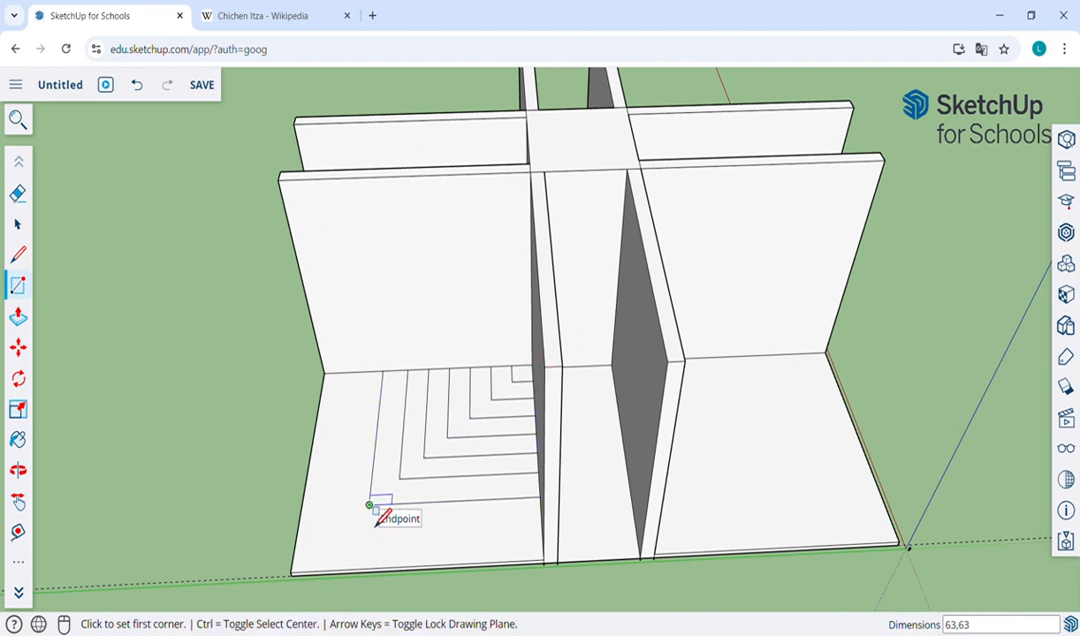
pyautogui.press('Return')
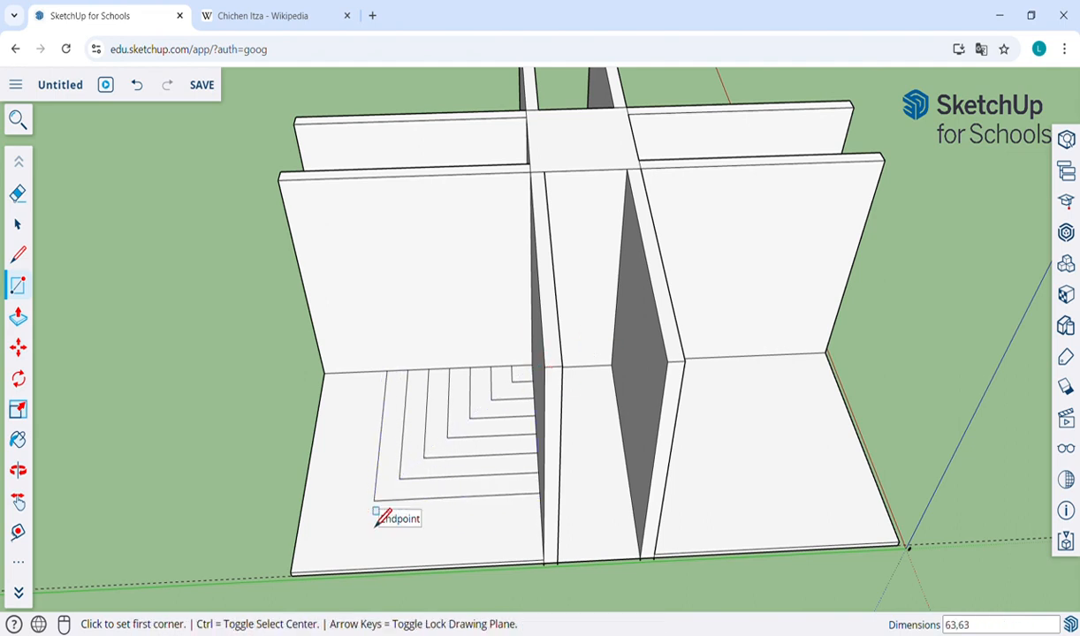
pyautogui.click(532, 365)
pyautogui.click(353, 520)
pyautogui.write('72,')
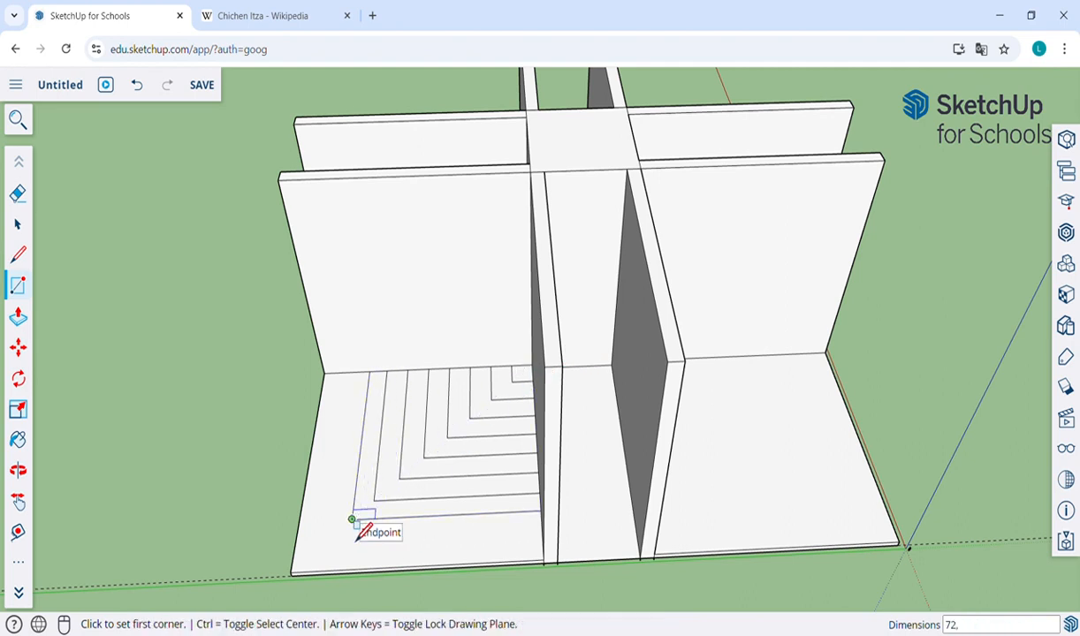
pyautogui.write('72')
pyautogui.press('Return')
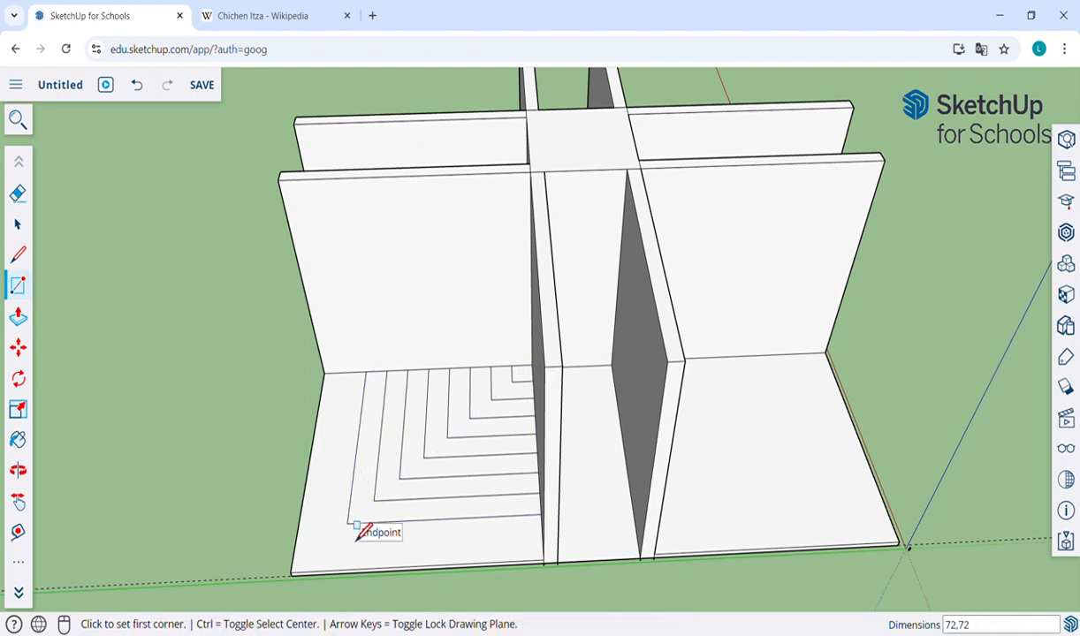
# - Complete the third corner's nested set with an 81 x 81 m square from the shared inner corner
pyautogui.click(532, 365)
pyautogui.click(336, 542)
pyautogui.write('81')
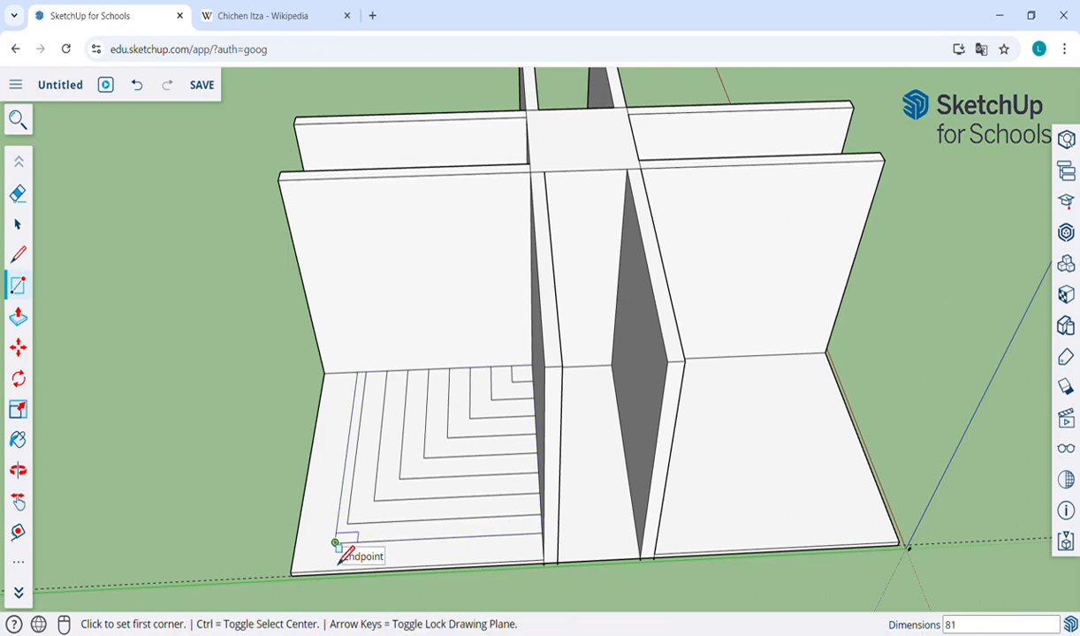
pyautogui.write(',81')
pyautogui.press('Return')
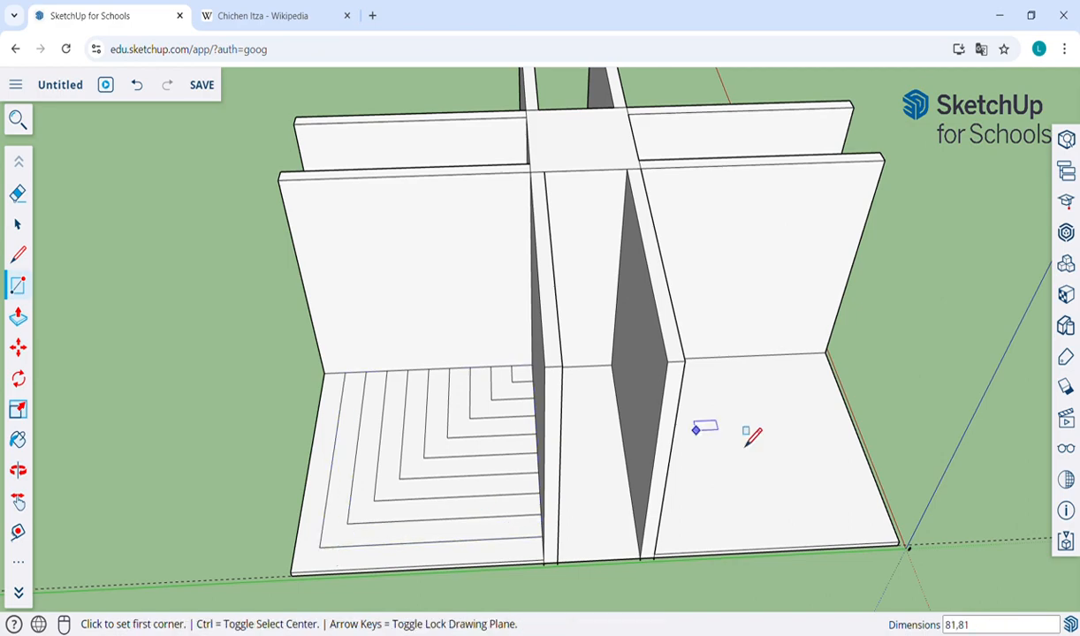
# - Draw 9 x 9 m and 18 x 18 m squares on the base of the last empty corner, starting where the stair walls meet
pyautogui.press('o')
pyautogui.moveTo(817, 442); pyautogui.dragTo(347, 405)
pyautogui.press('h')
pyautogui.moveTo(448, 455); pyautogui.dragTo(407, 410)
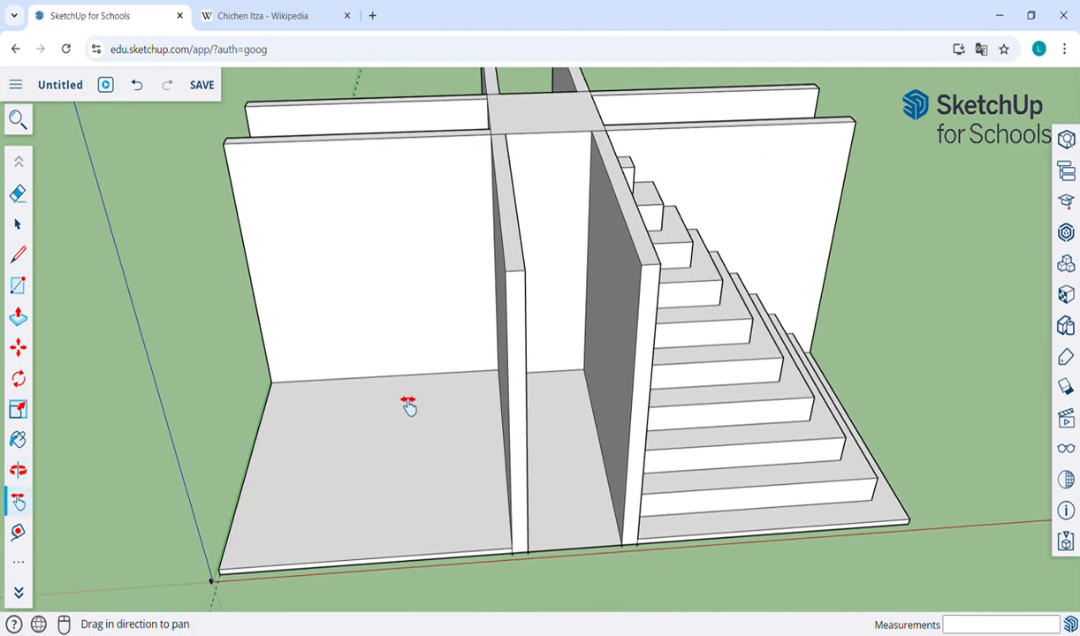
pyautogui.press('r')
pyautogui.click(508, 373)
pyautogui.click(454, 401)
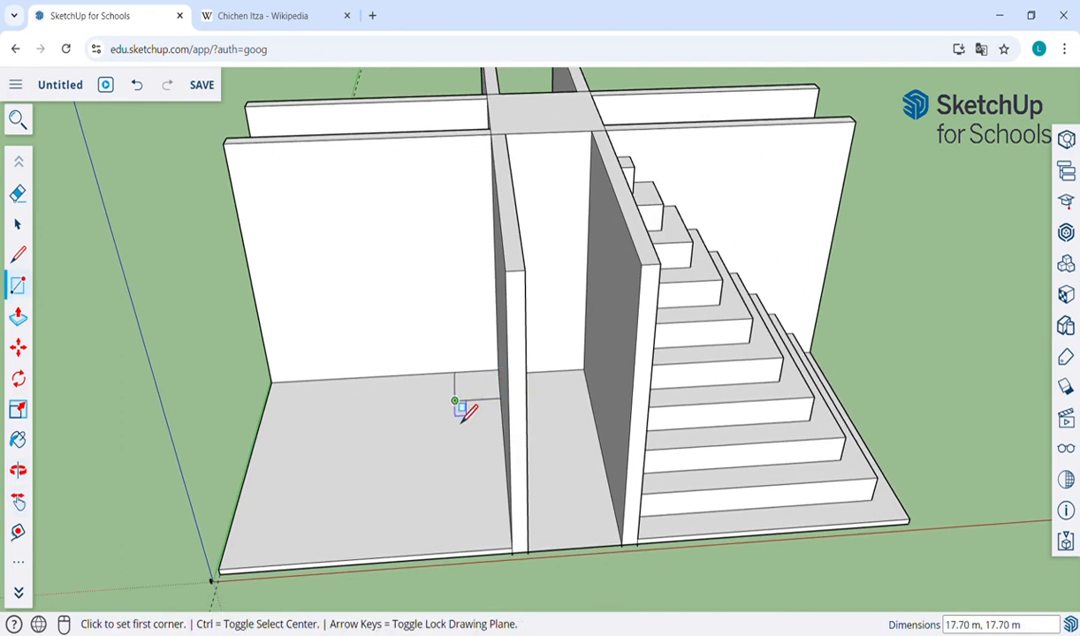
pyautogui.write('9,9')
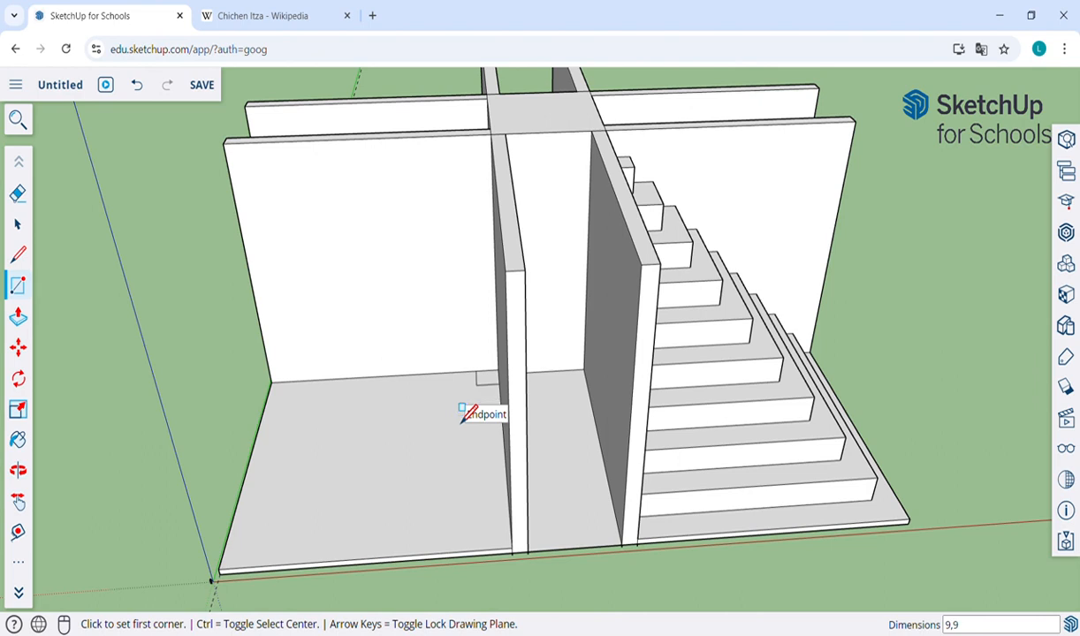
pyautogui.click(498, 372)
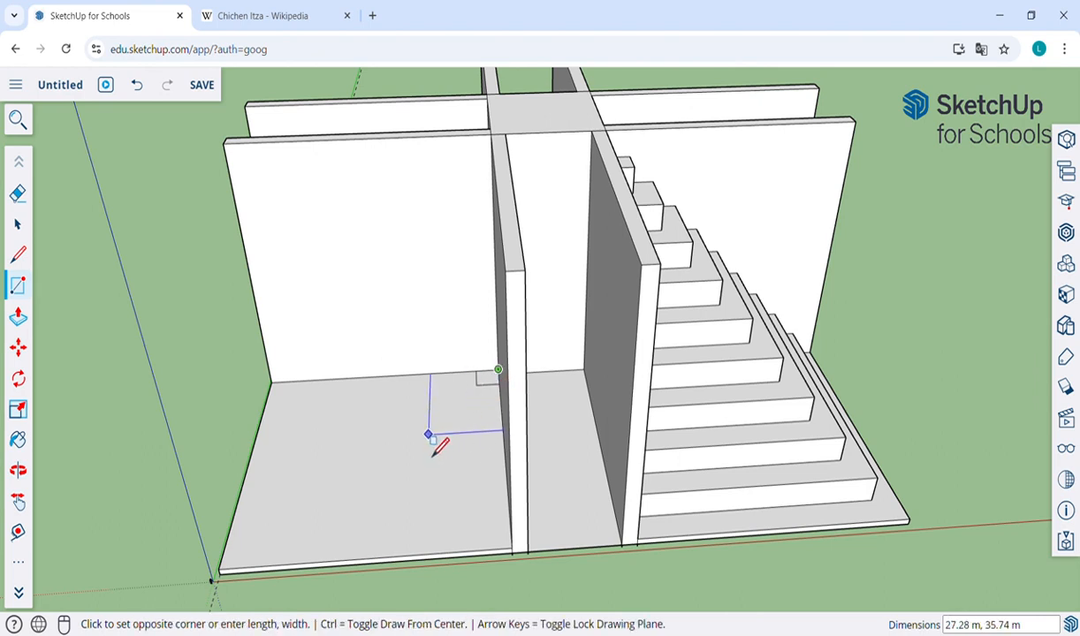
pyautogui.click(429, 435)
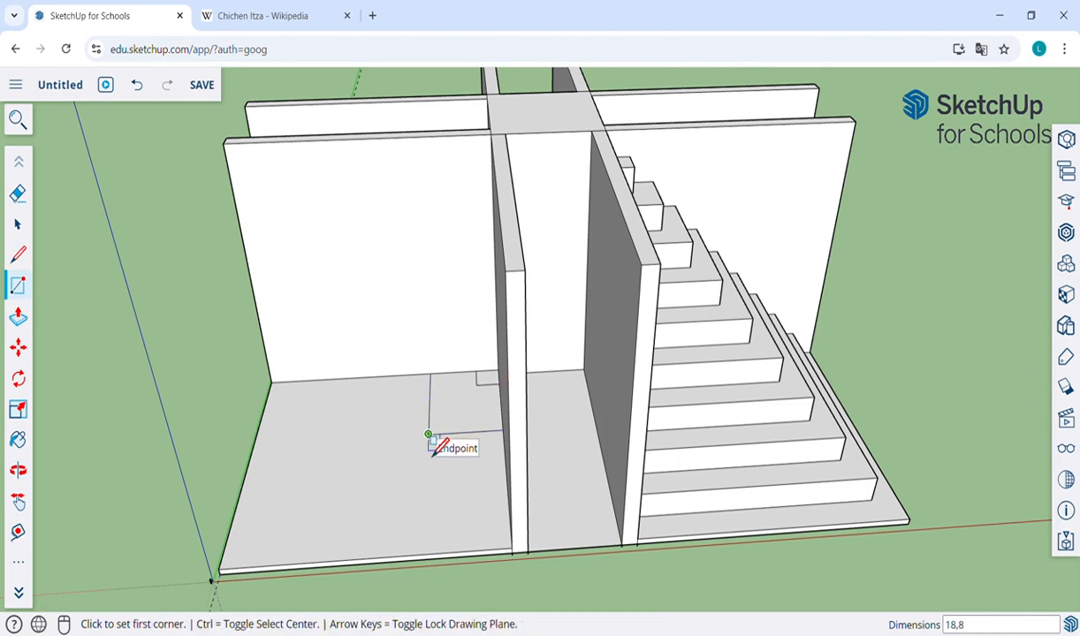
pyautogui.write('18,18')
pyautogui.press('Return')
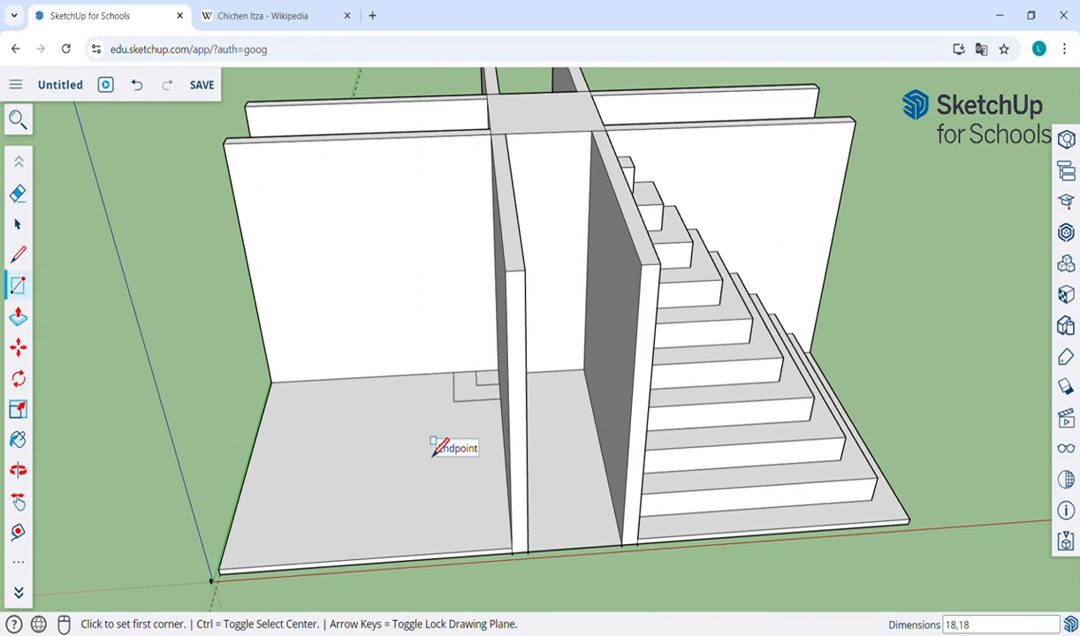
# - Add 27 x 27 m and 36 x 36 m squares to the last corner's nested set, from the shared inner corner
pyautogui.click(499, 369)
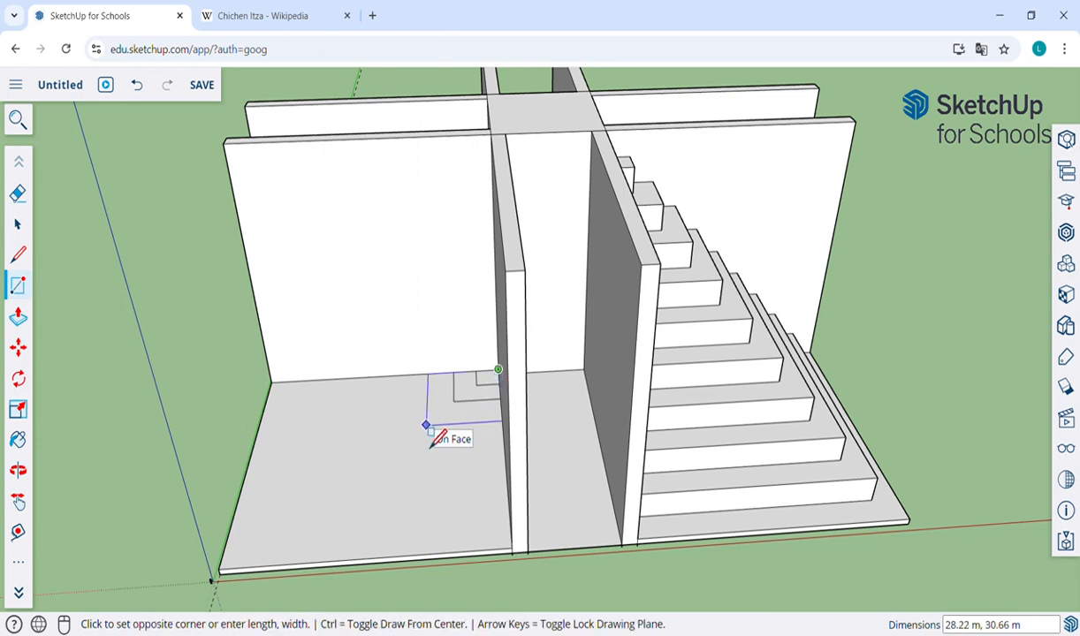
pyautogui.click(428, 424)
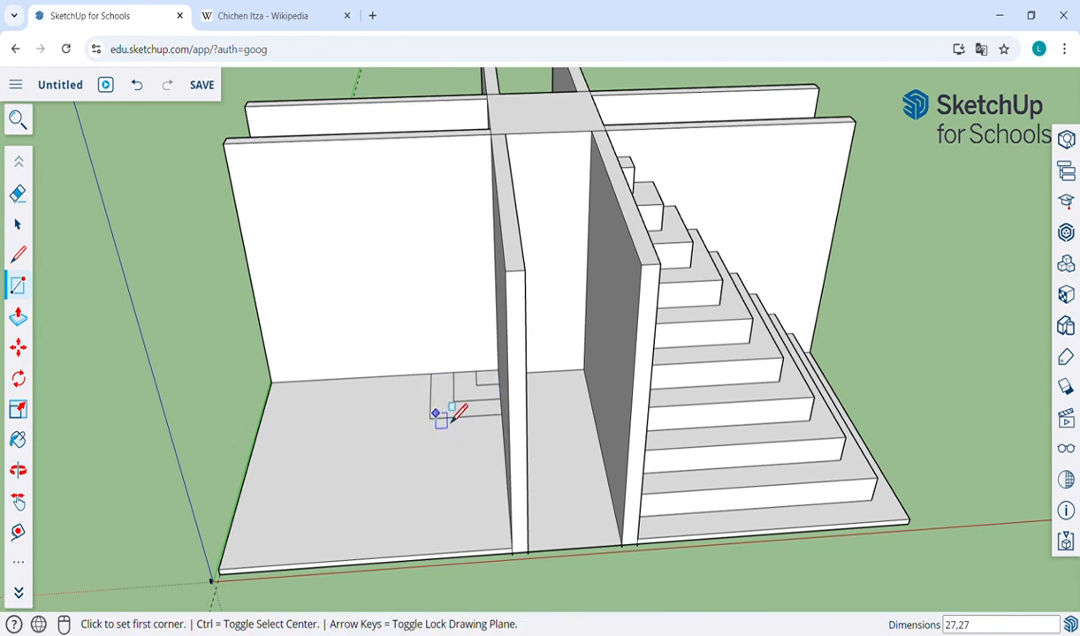
pyautogui.click(498, 371)
pyautogui.click(385, 465)
pyautogui.write('36,36')
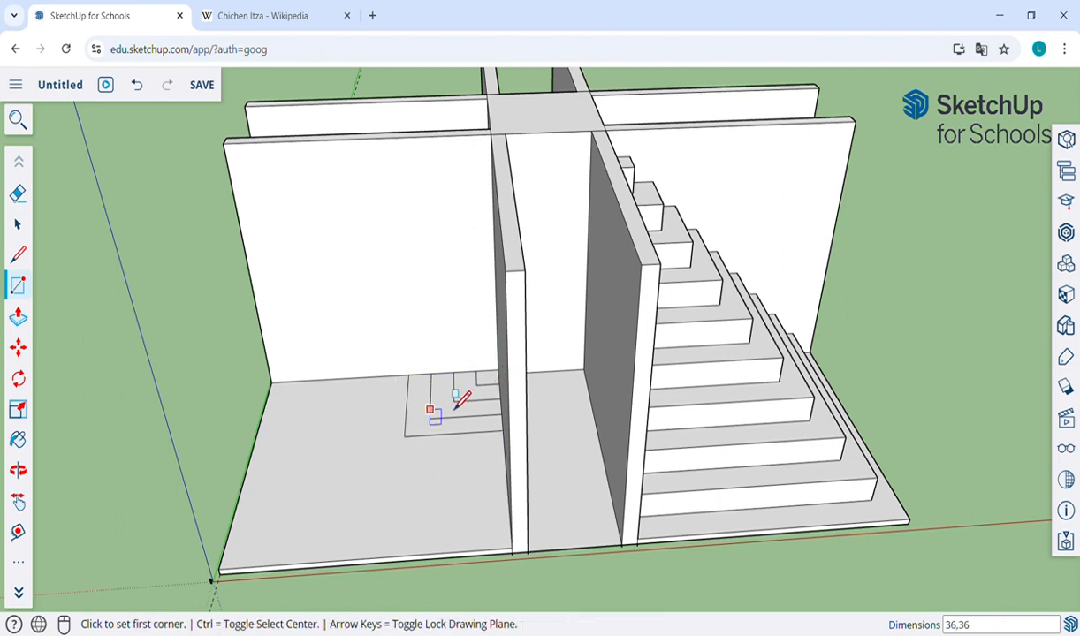
# - Add 45 x 45 m and 54 x 54 m squares to the last corner's nested set, from the shared inner corner
pyautogui.click(499, 370)
pyautogui.click(371, 458)
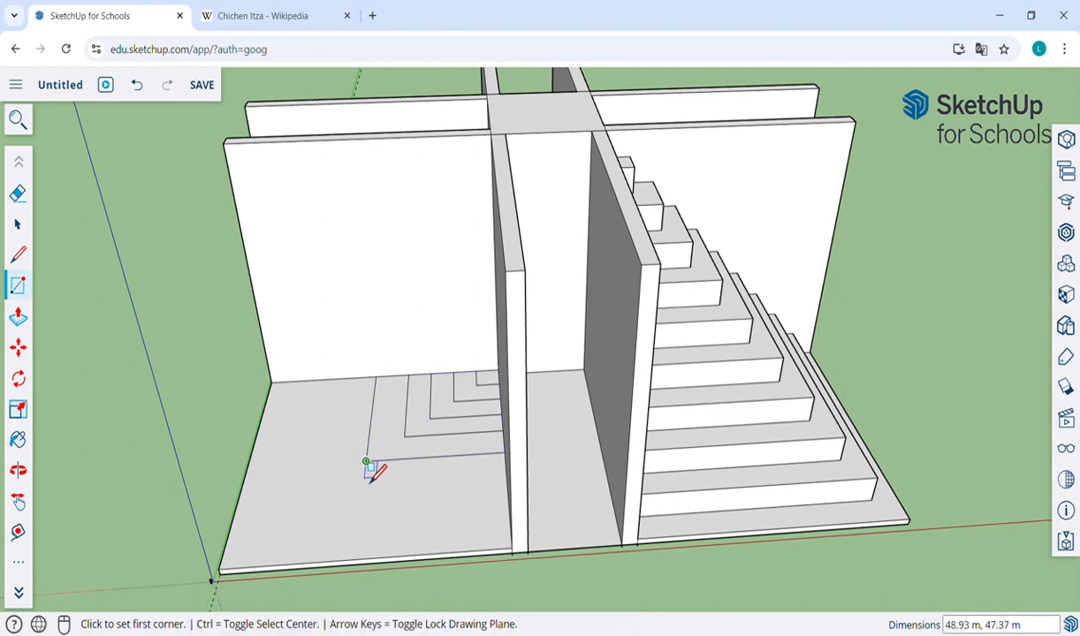
pyautogui.write('45,45')
pyautogui.press('Return')
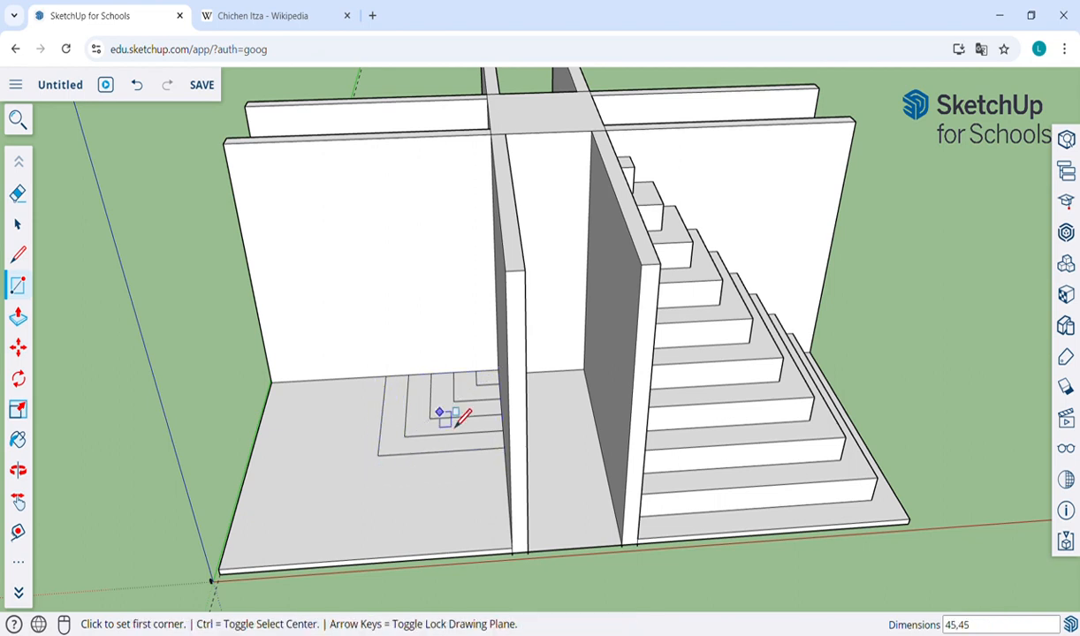
pyautogui.click(497, 370)
pyautogui.click(336, 486)
pyautogui.write('5')
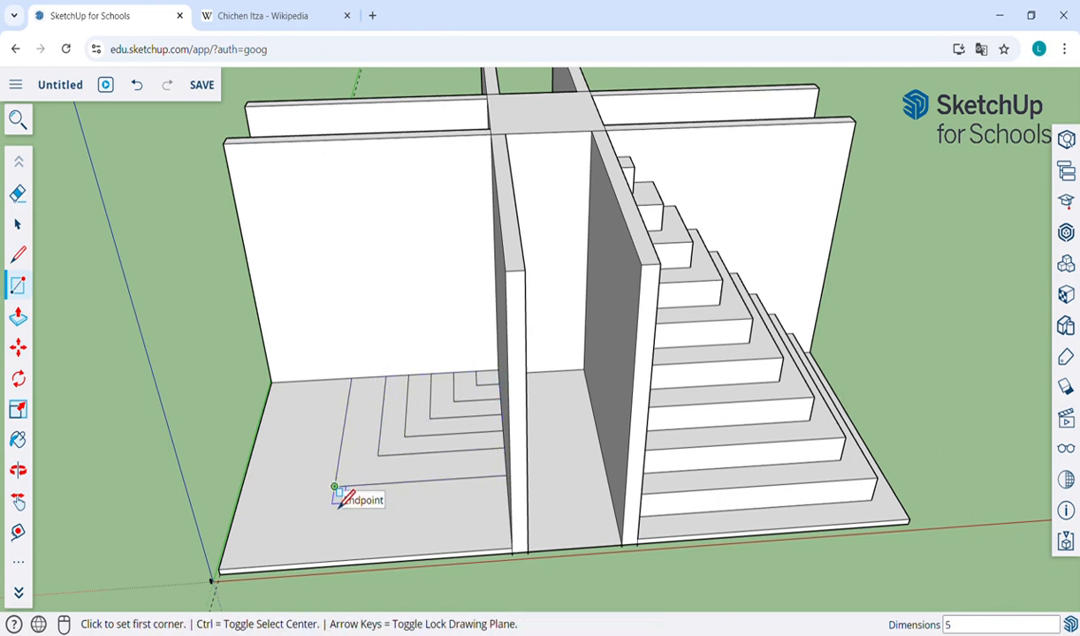
pyautogui.write('4,54')
pyautogui.press('Return')
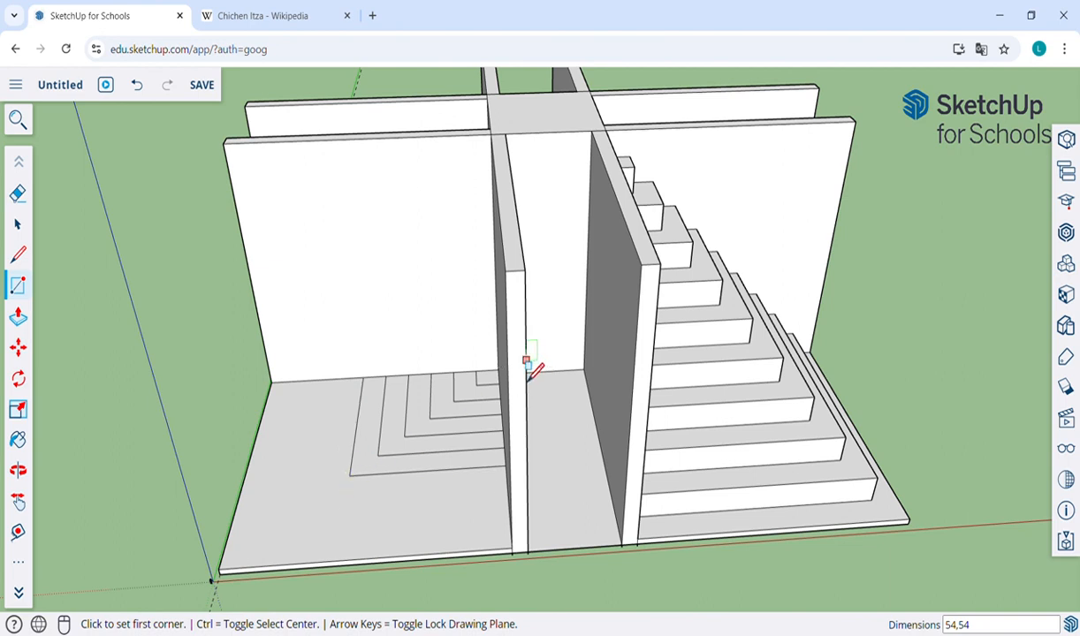
# - Complete the last corner's nested set with 63 x 63 m, 72 x 72 m and 81 x 81 m squares from the shared inner corner
pyautogui.click(498, 371)
pyautogui.click(310, 502)
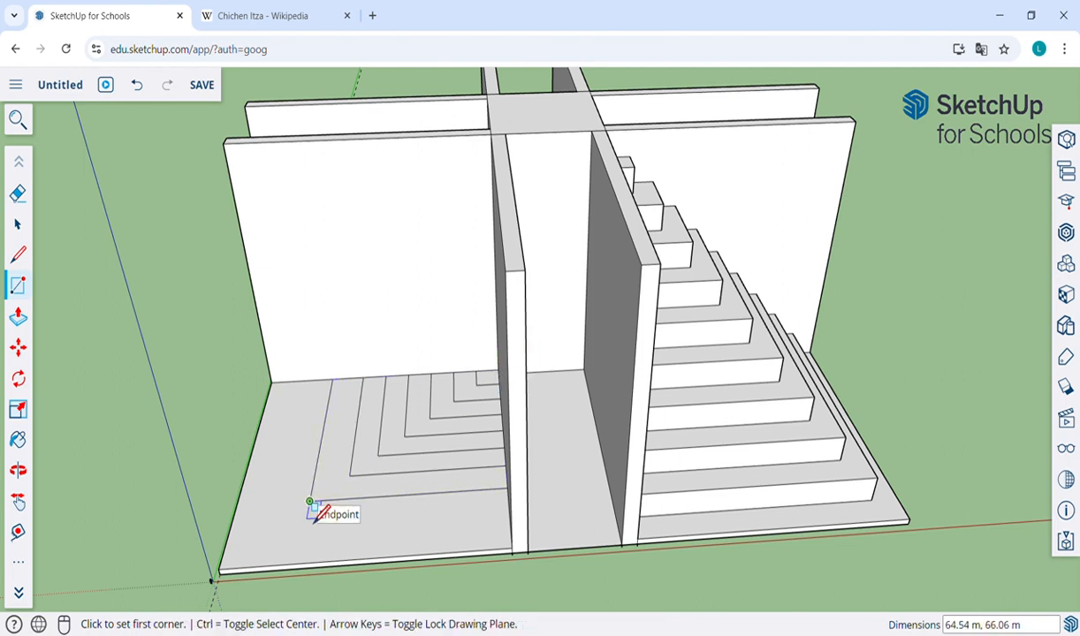
pyautogui.write('63,6')
pyautogui.press('Return')
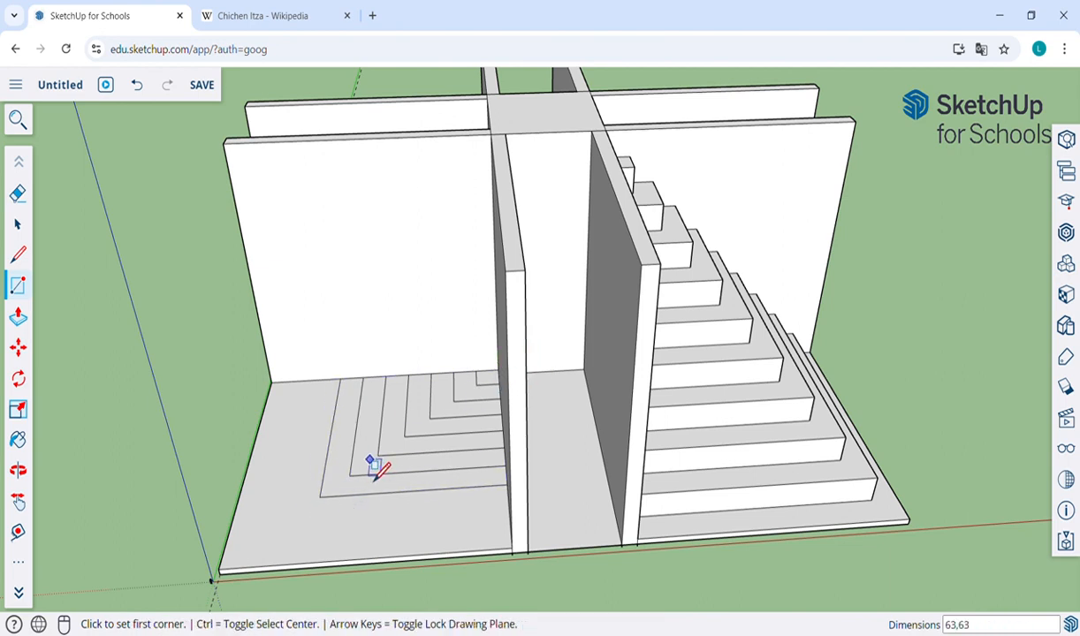
pyautogui.click(499, 370)
pyautogui.click(282, 511)
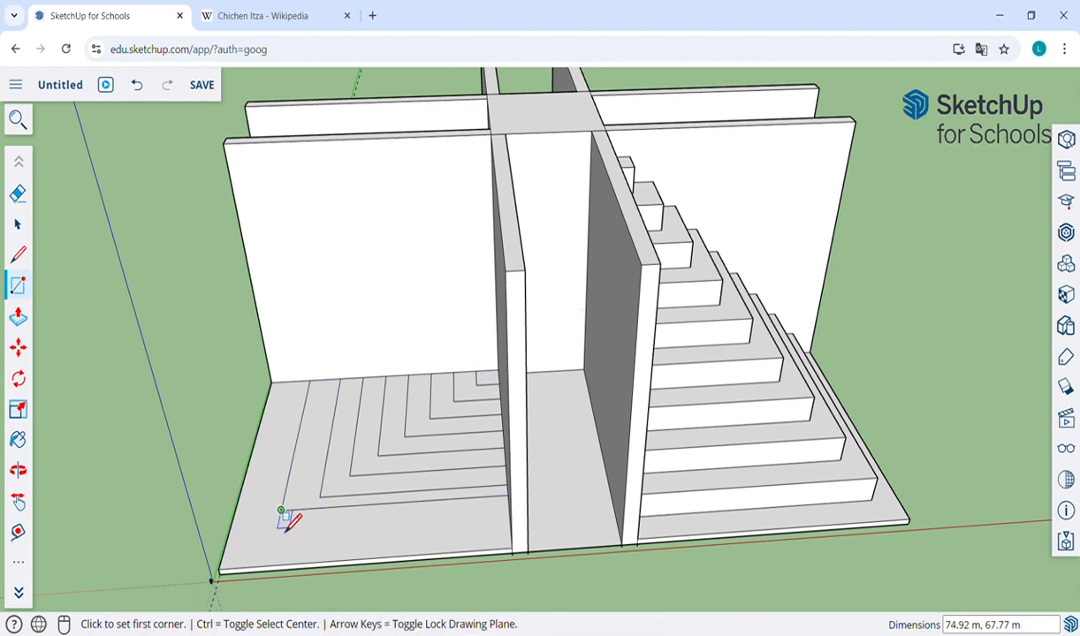
pyautogui.write('72,72')
pyautogui.press('Return')
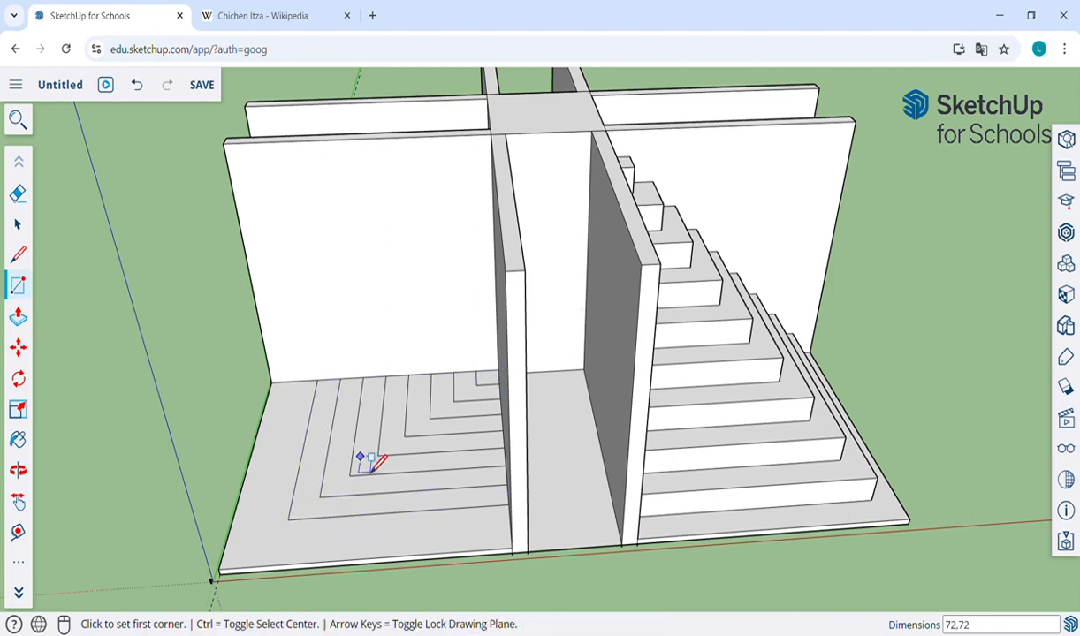
pyautogui.click(499, 370)
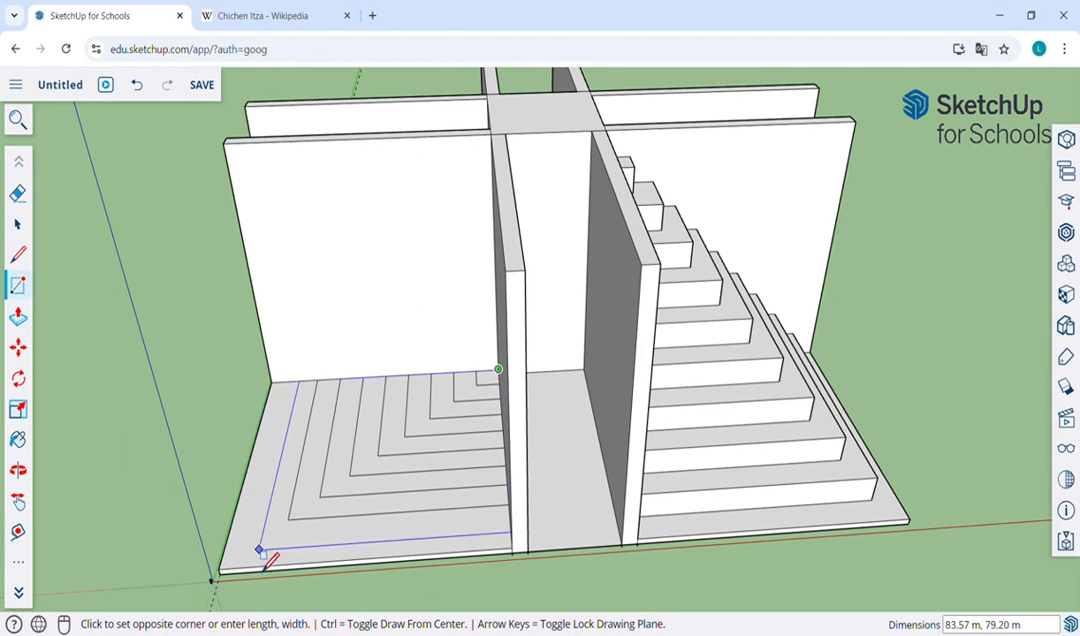
pyautogui.click(258, 549)
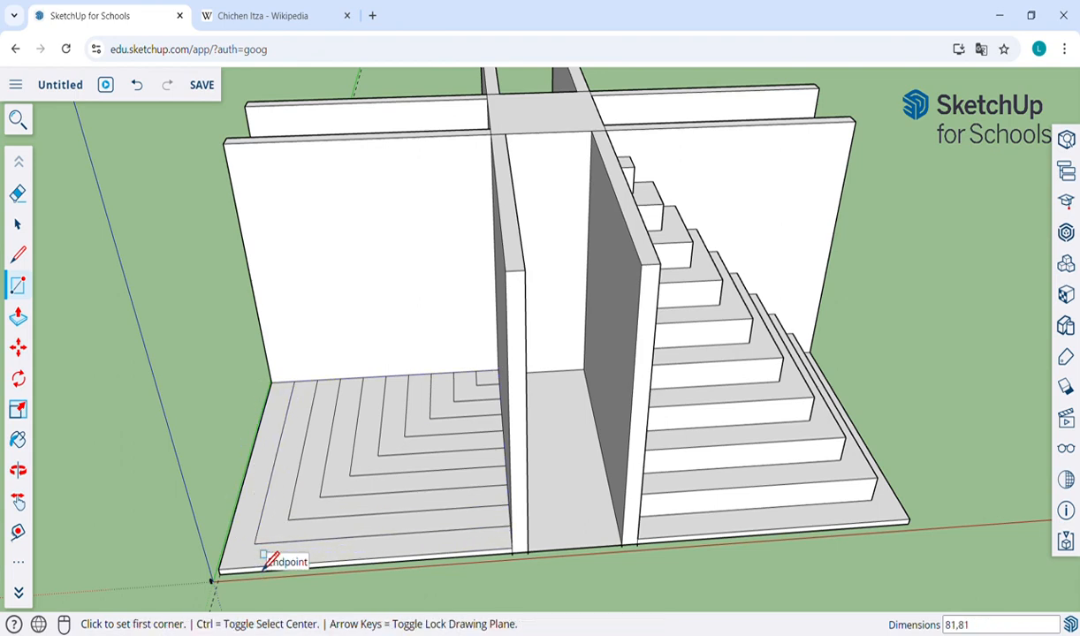
# - Push/Pull the last corner's innermost 9 x 9 m square up to a height of 81 m
pyautogui.press('p')
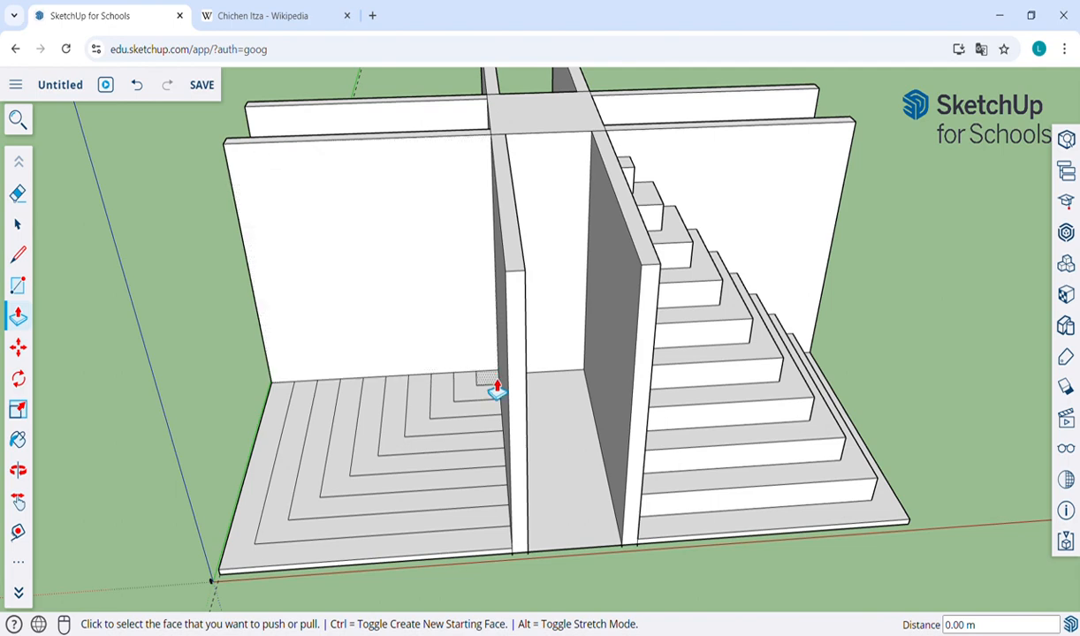
pyautogui.click(486, 318)
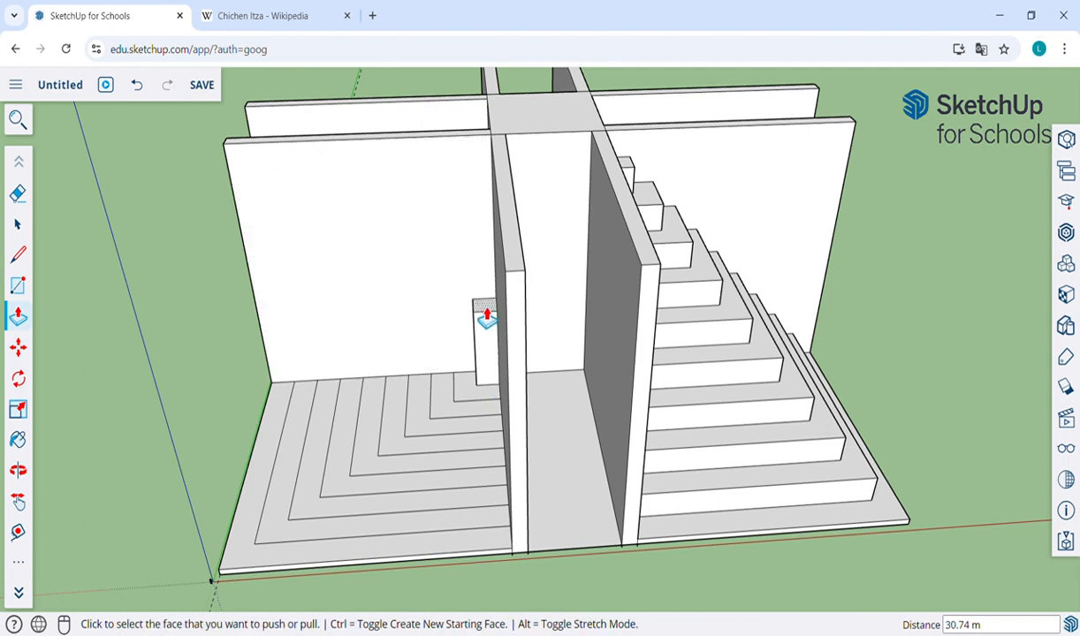
pyautogui.click(484, 313)
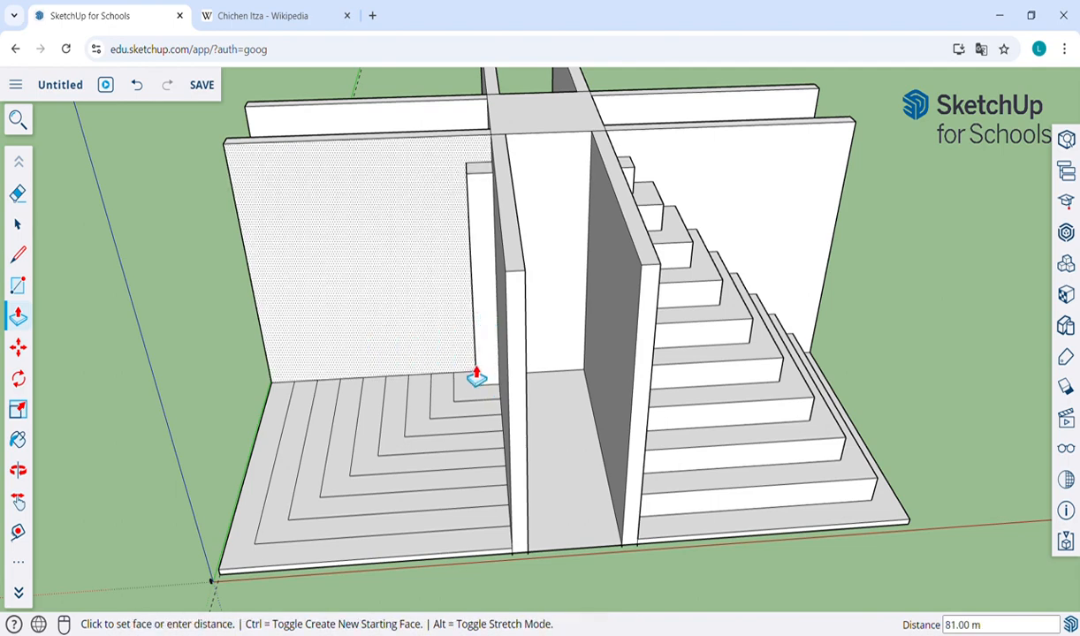
# - Push/Pull the last corner's 18, 27 and 36 m square rings up, starting at 72 m and stepping down 9 m per ring
pyautogui.click(474, 379)
pyautogui.click(470, 359)
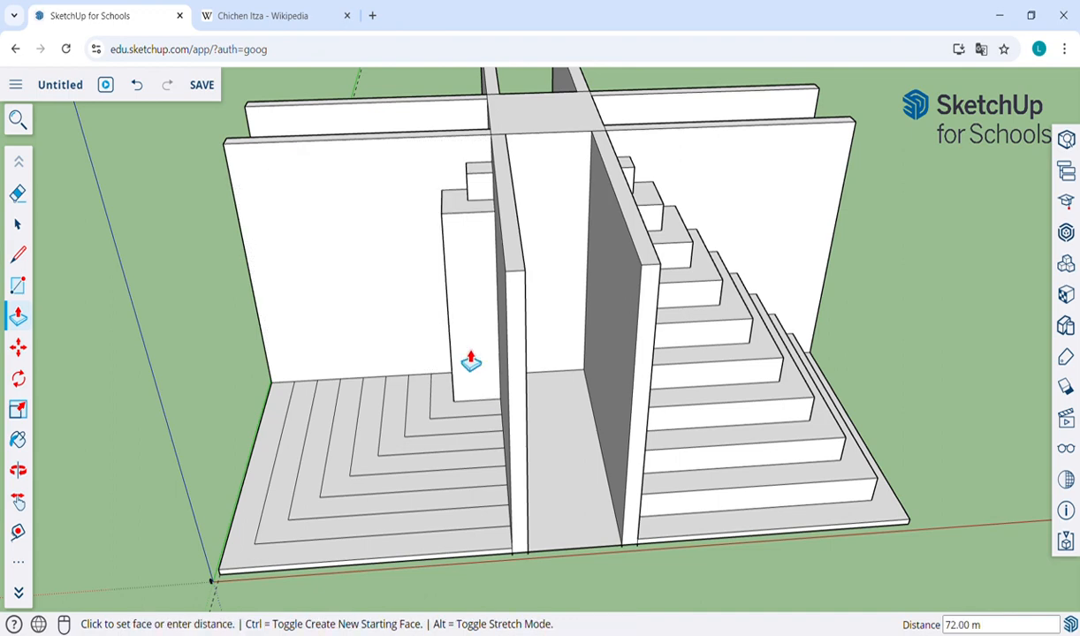
pyautogui.click(445, 383)
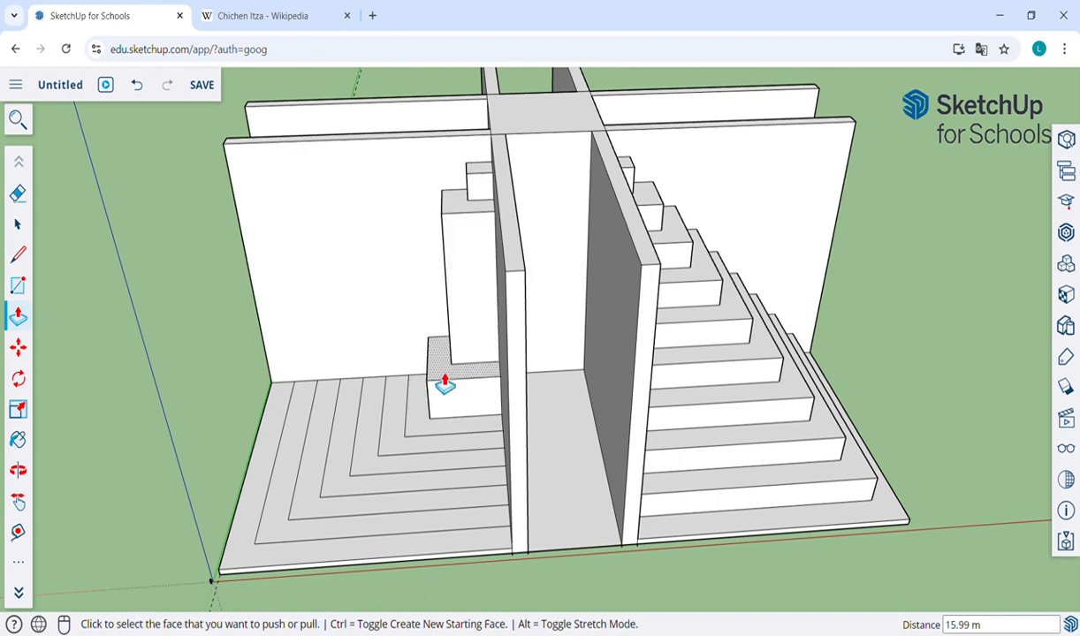
pyautogui.click(445, 385)
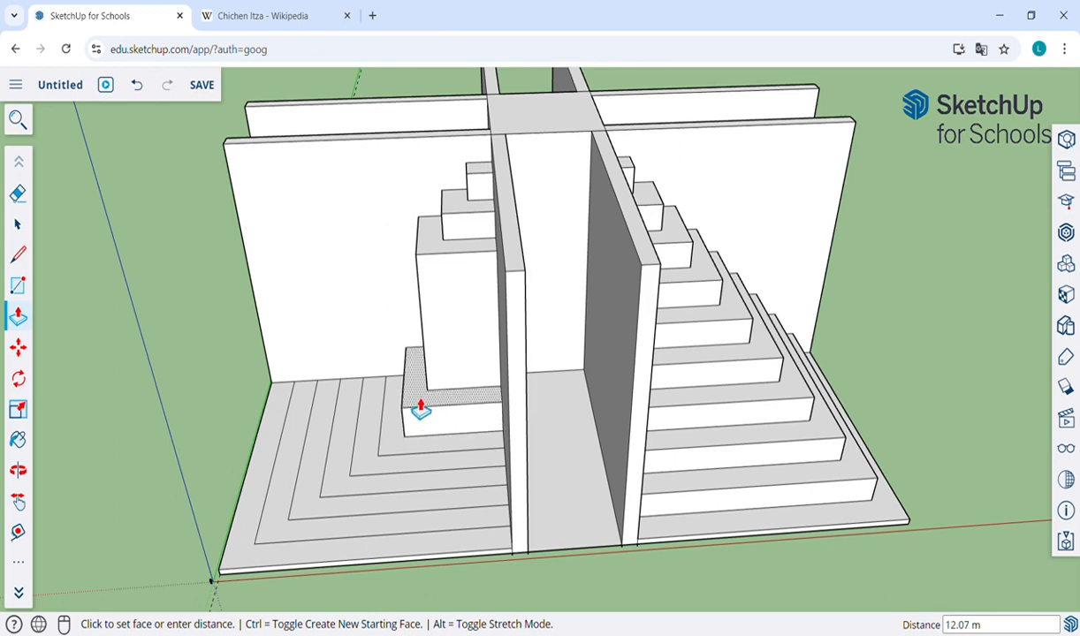
pyautogui.write('5')
pyautogui.press('Return')
# - Push/Pull the last corner's 45 m square ring up to 45 m and its 54 m square ring up to 36 m
pyautogui.click(421, 411)
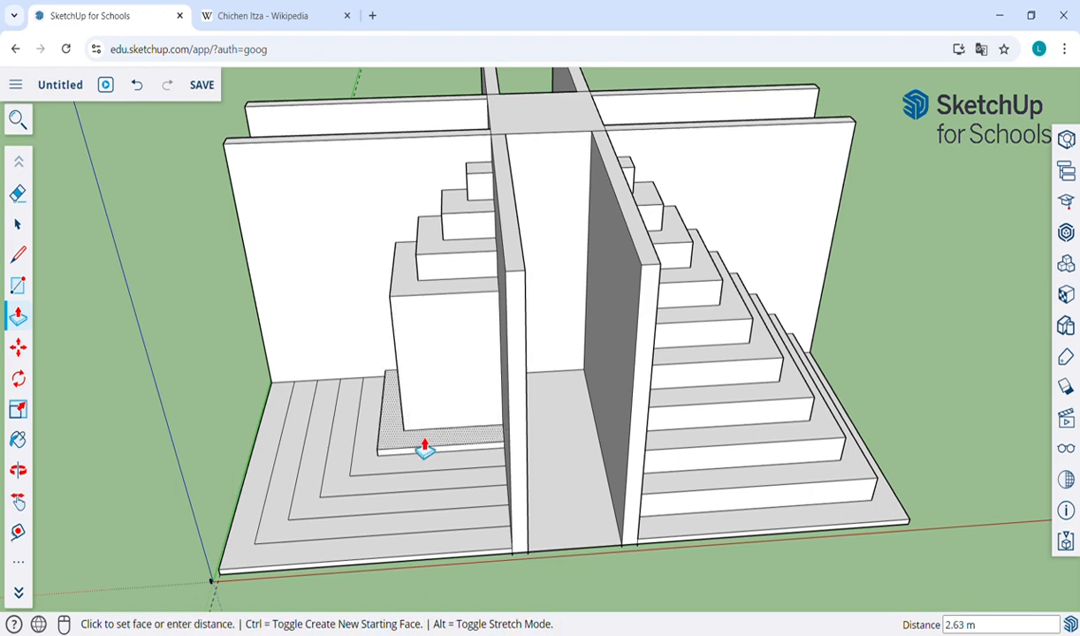
pyautogui.click(420, 428)
pyautogui.click(421, 429)
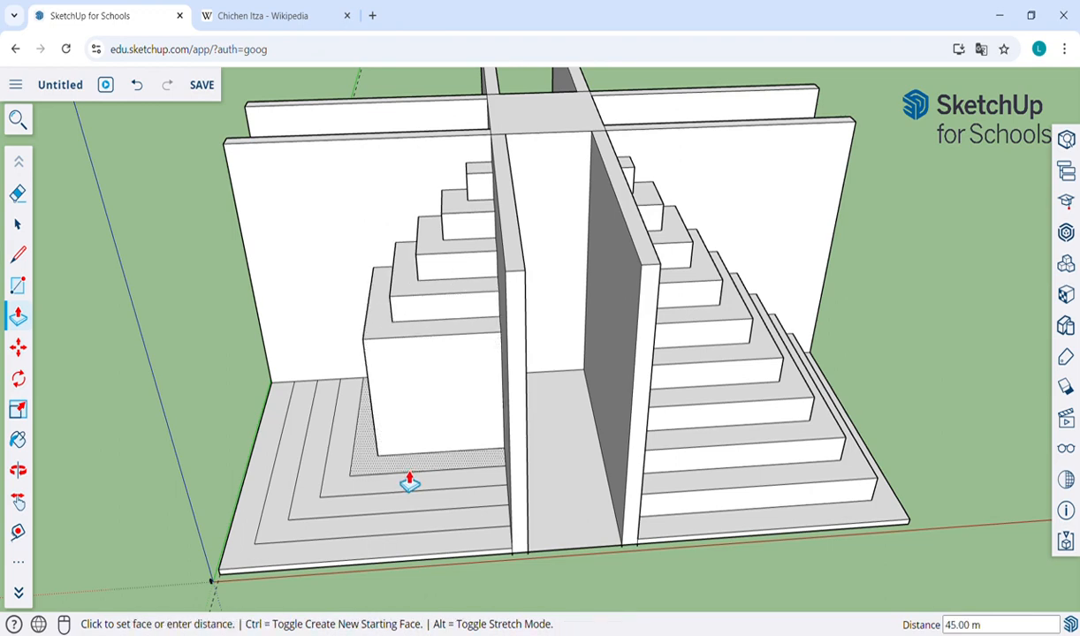
pyautogui.click(406, 451)
pyautogui.click(406, 450)
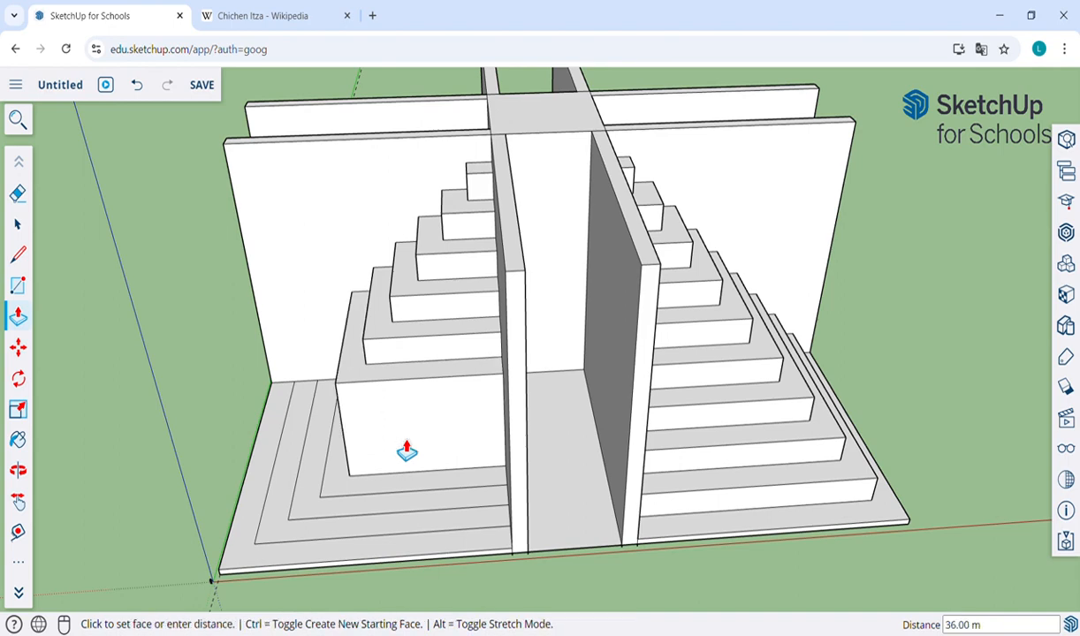
# - Push/Pull the last corner's 63 m and 72 m square rings up, each 9 m lower than the ring inside it
pyautogui.click(397, 468)
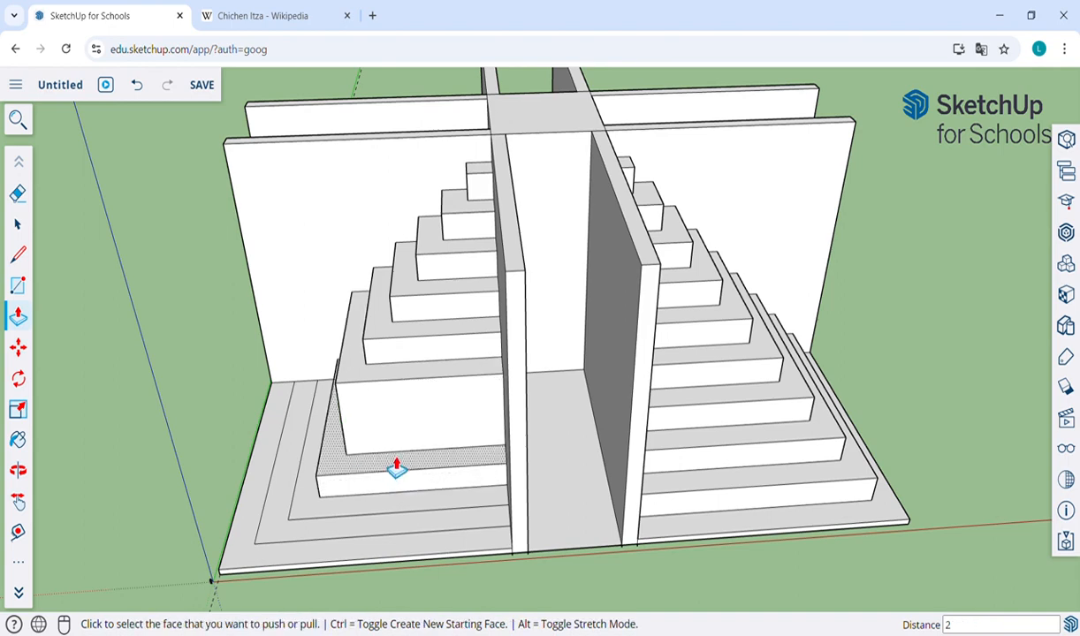
pyautogui.click(397, 468)
pyautogui.click(395, 495)
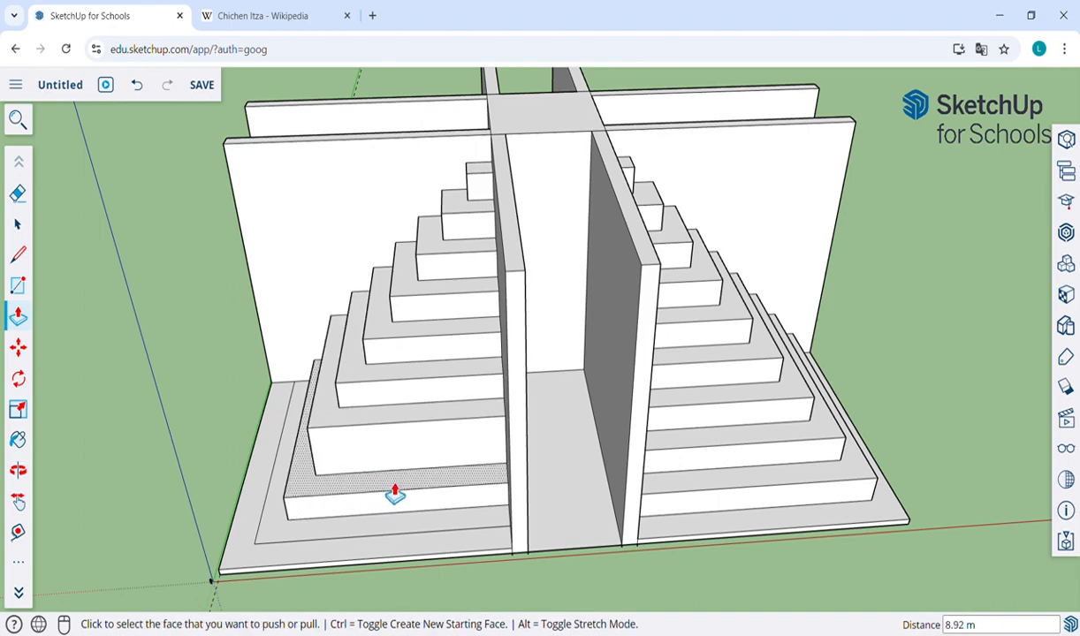
# - Finish the two lowest tiers of the first corner with Push/Pull, raising the outermost ring 9 m
pyautogui.click(395, 495)
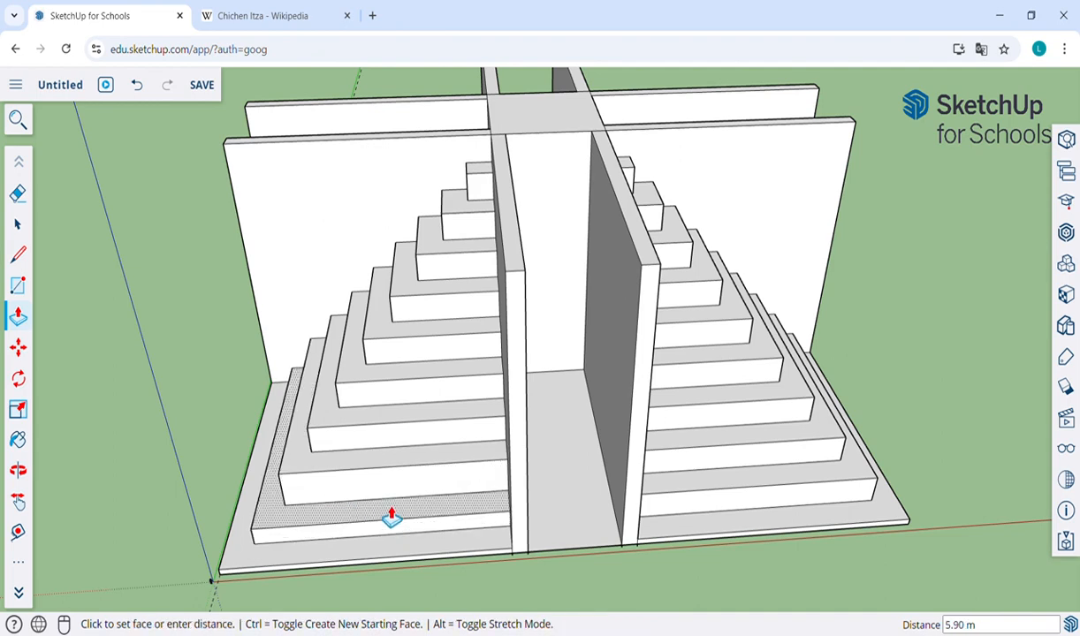
pyautogui.click(391, 520)
pyautogui.click(391, 520)
# - Push/Pull the innermost corner piece of the adjacent flat corner up to the height of the finished corner's top tier
pyautogui.press('o')
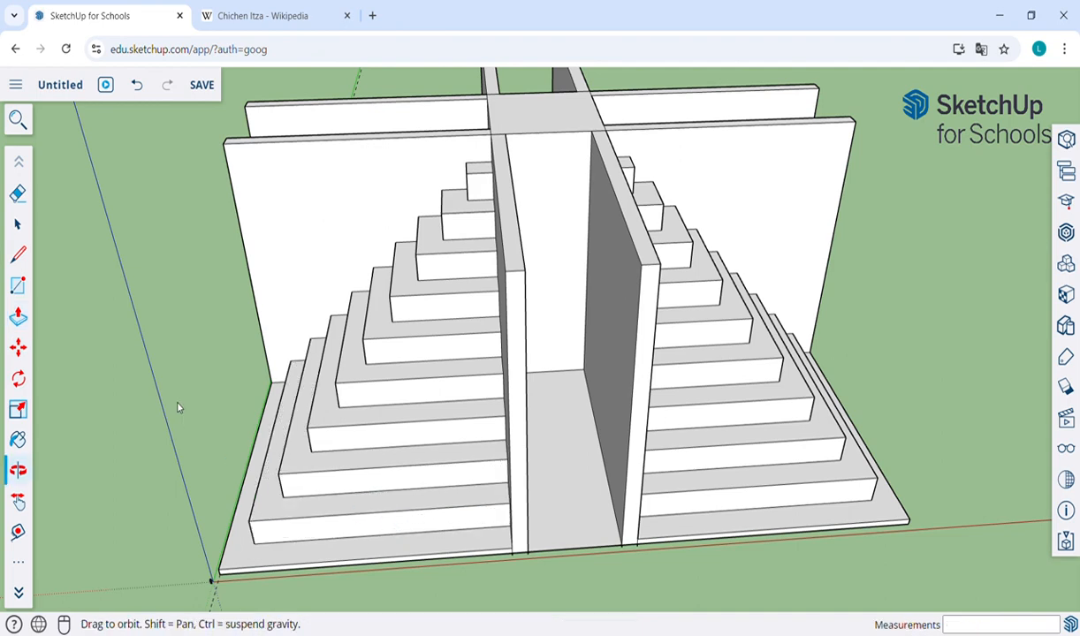
pyautogui.moveTo(178, 408); pyautogui.dragTo(209, 332)
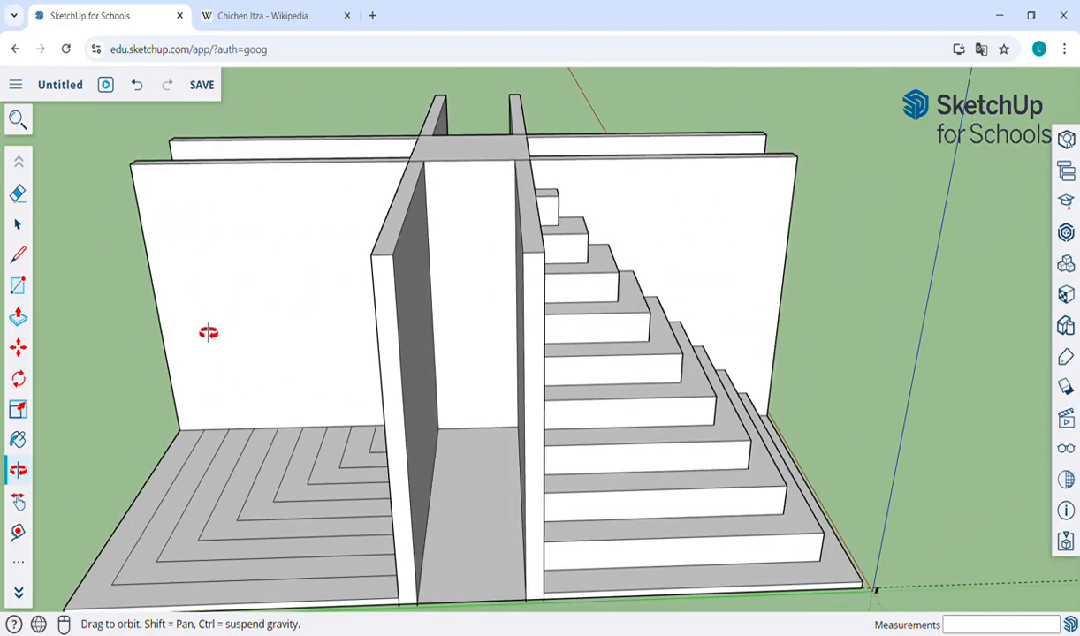
pyautogui.moveTo(327, 413); pyautogui.dragTo(313, 351)
pyautogui.press('p')
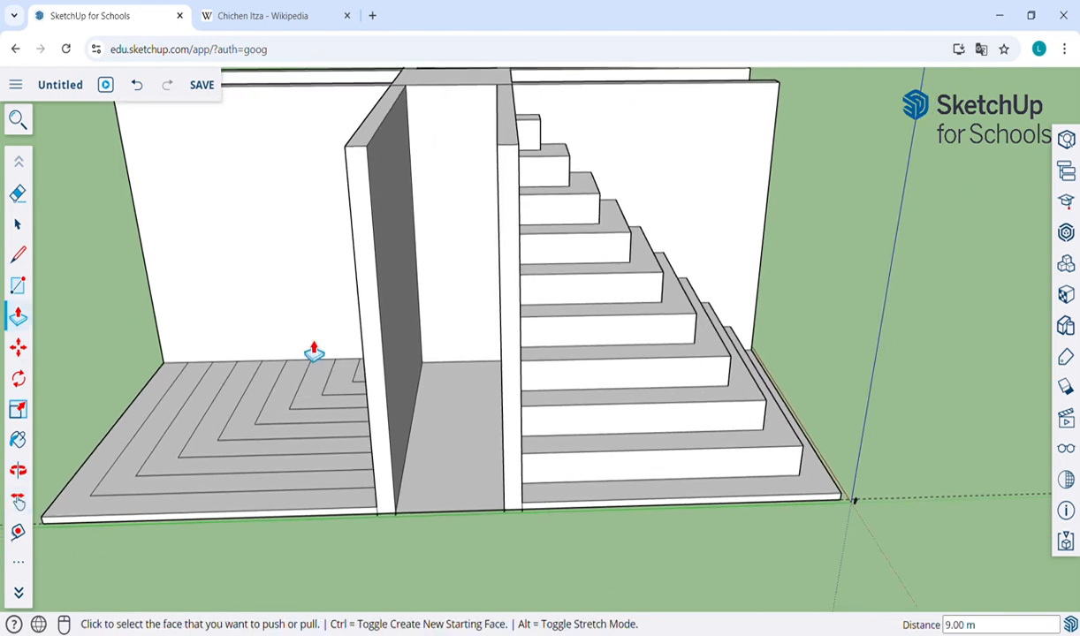
pyautogui.click(367, 395)
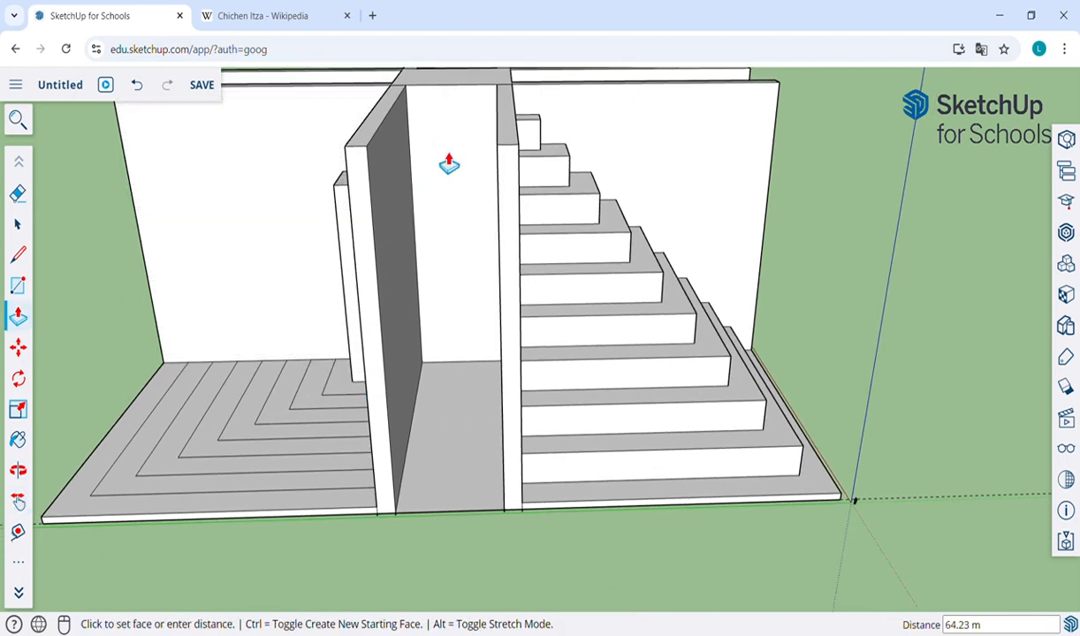
pyautogui.click(543, 131)
# - Raise the second ring 72 m, the third 63 m and the fourth to the matching tier height of the finished corner
pyautogui.click(340, 380)
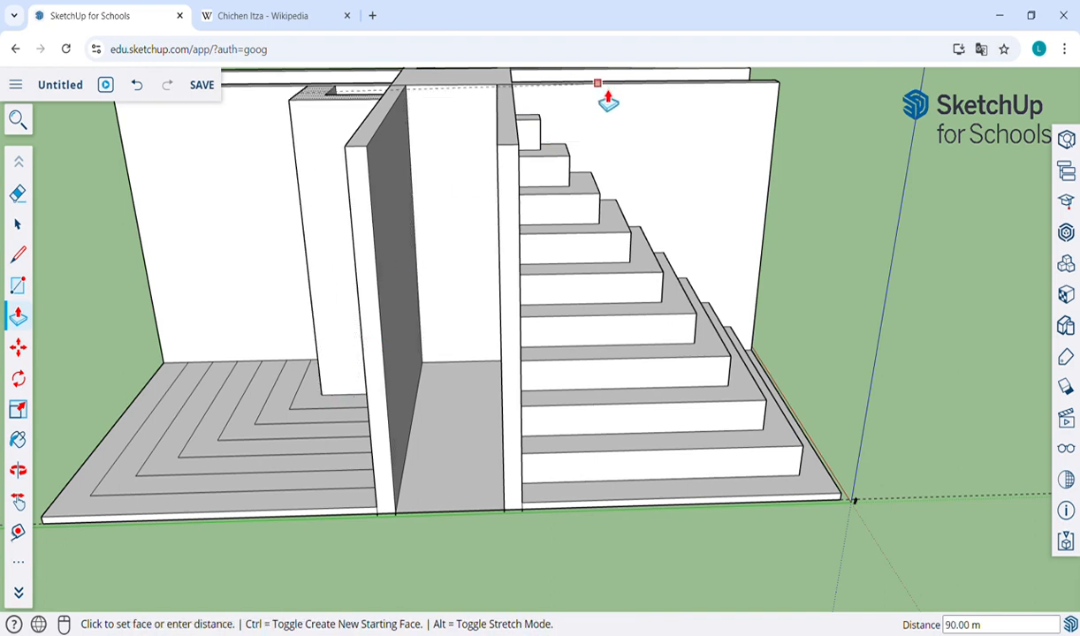
pyautogui.click(576, 162)
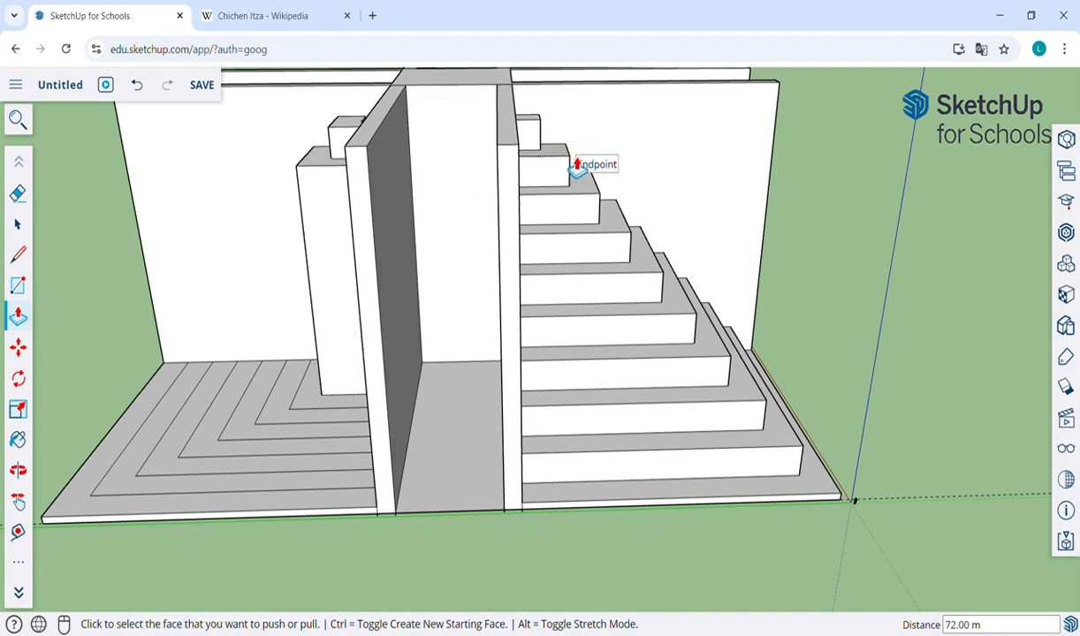
pyautogui.click(330, 402)
pyautogui.click(600, 201)
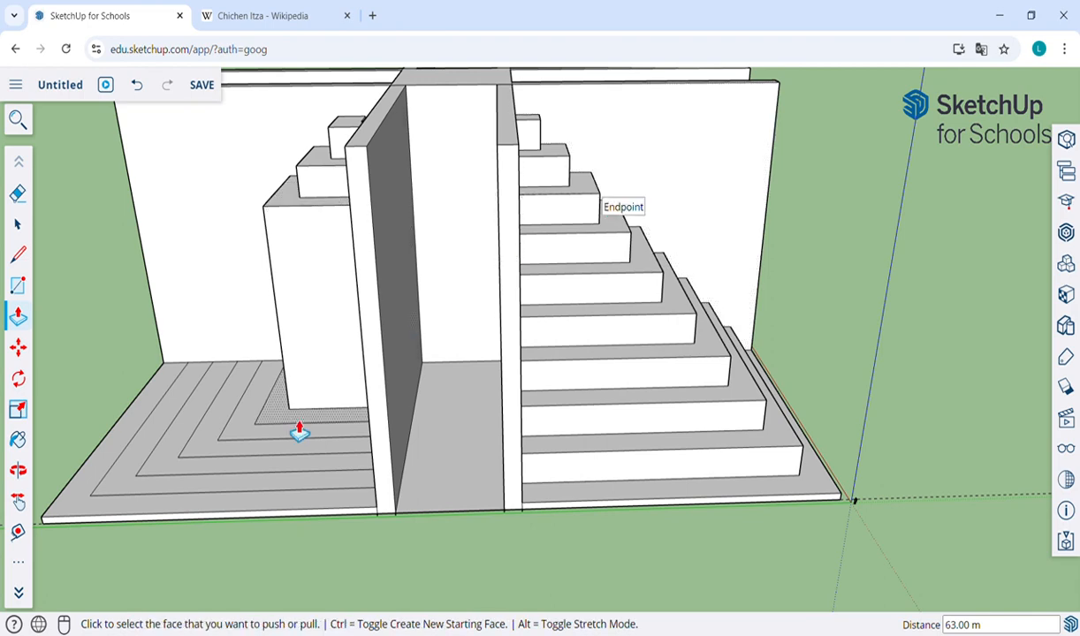
pyautogui.click(293, 424)
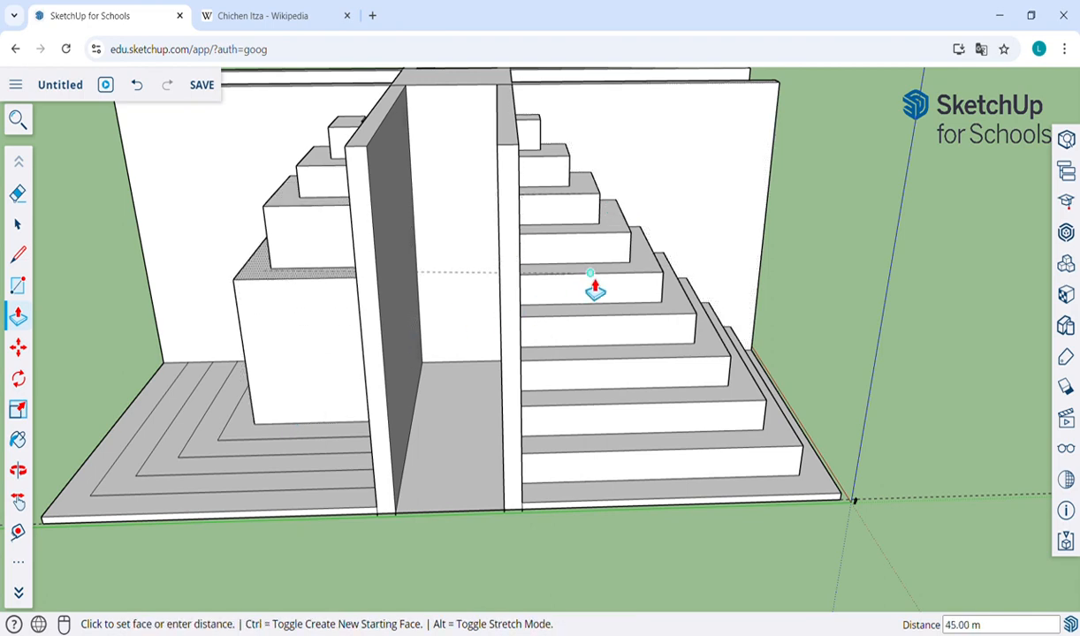
pyautogui.click(633, 239)
# - Raise the fifth, sixth and seventh rings to the finished corner's matching tier heights, with the sixth at 36 m
pyautogui.click(274, 428)
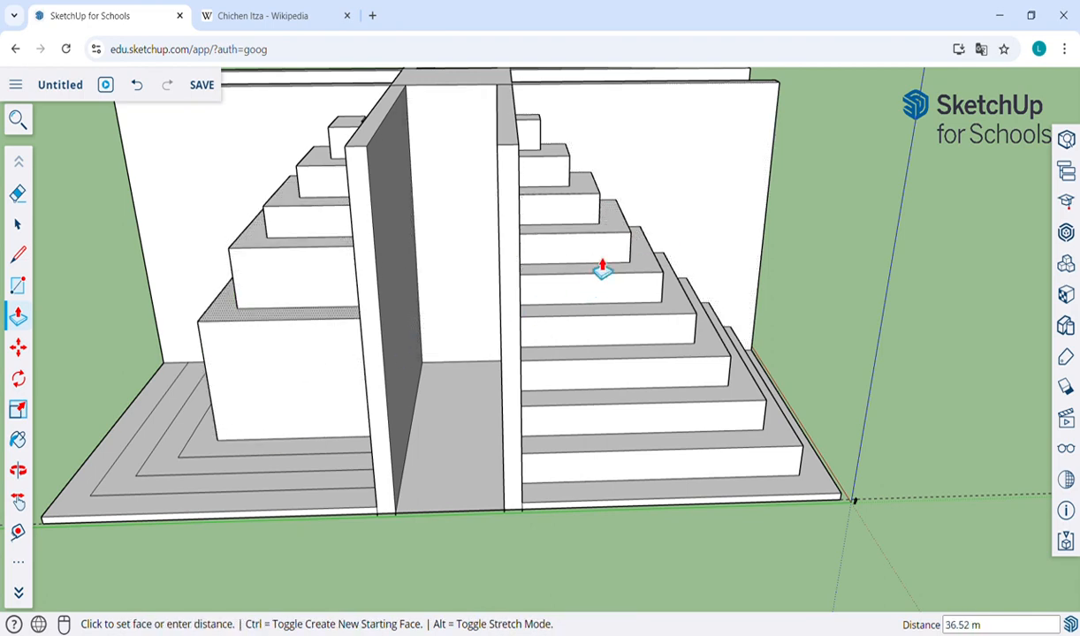
pyautogui.click(669, 281)
pyautogui.click(241, 458)
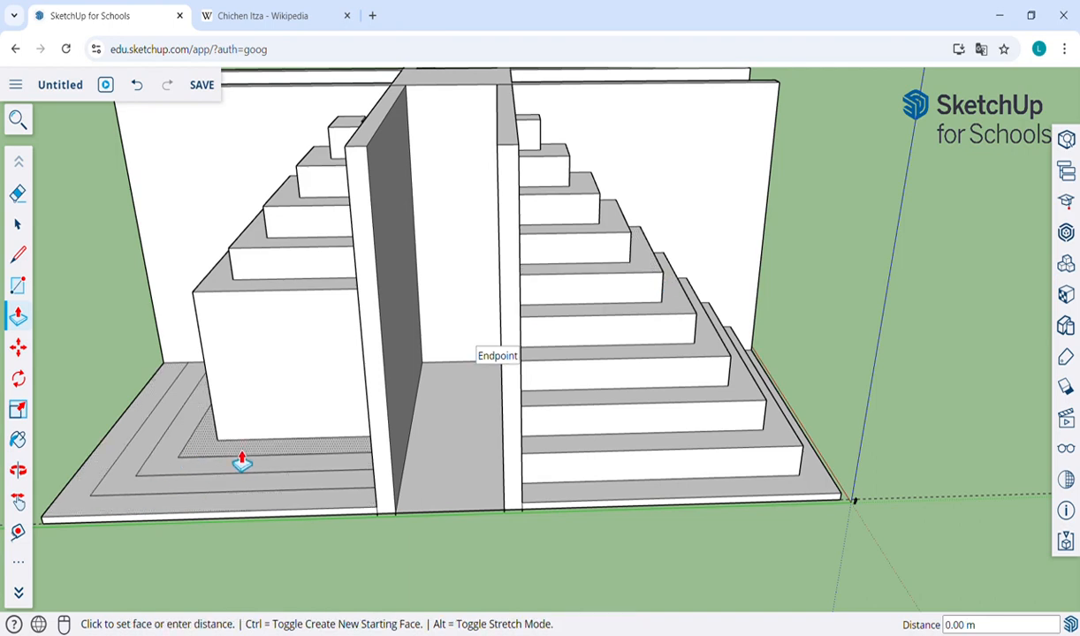
pyautogui.click(707, 311)
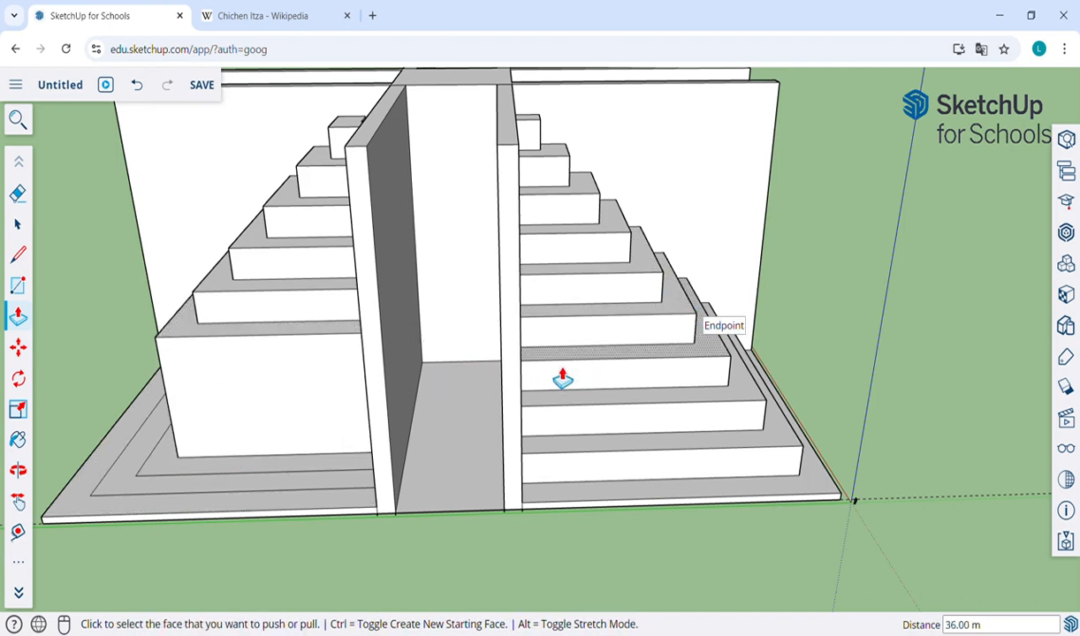
pyautogui.click(358, 483)
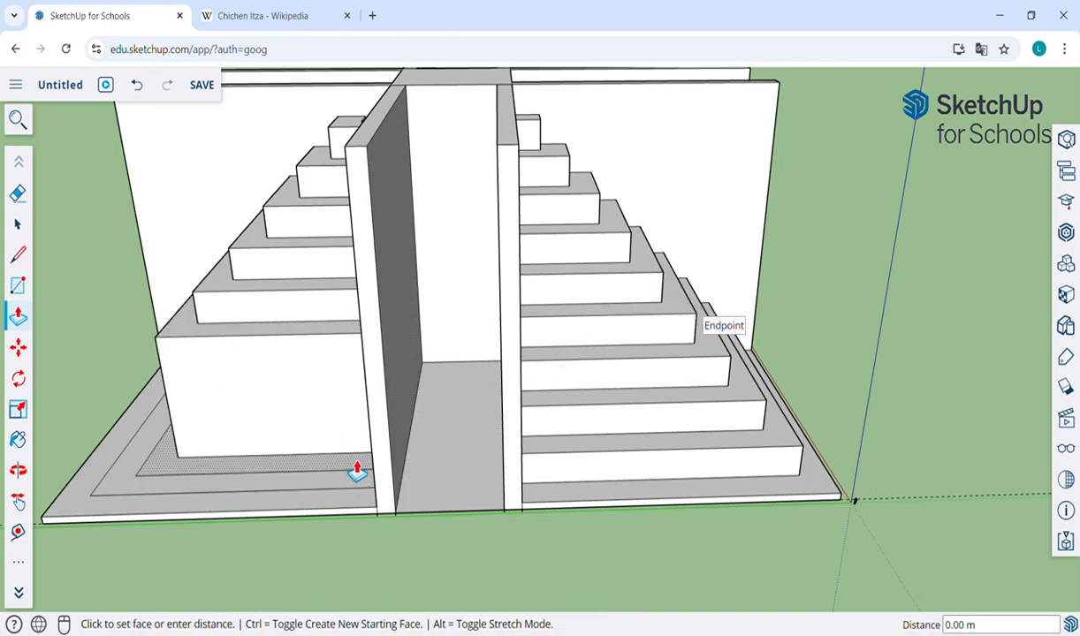
pyautogui.click(741, 358)
# - Raise the eighth ring 18 m and the outermost ring 9 m to match the finished corner's lowest tiers
pyautogui.click(262, 473)
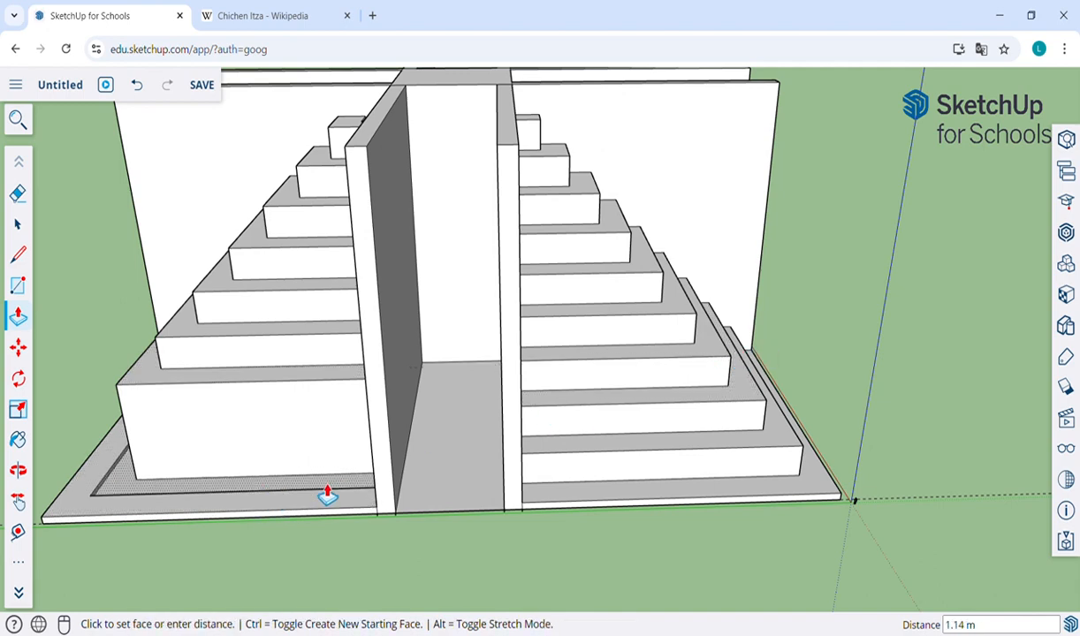
pyautogui.click(767, 407)
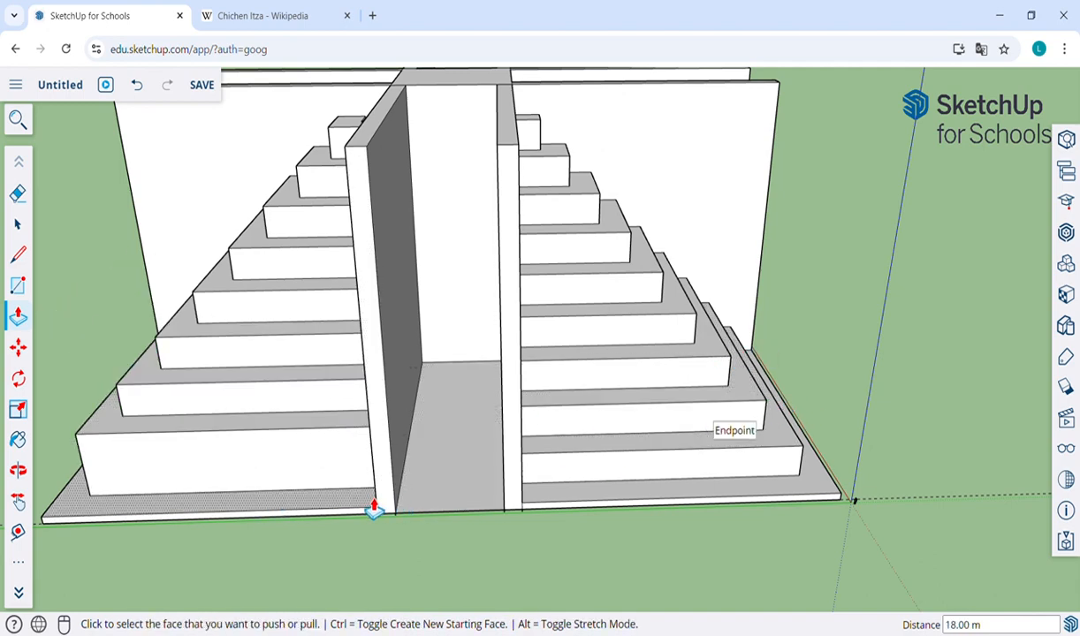
pyautogui.click(375, 509)
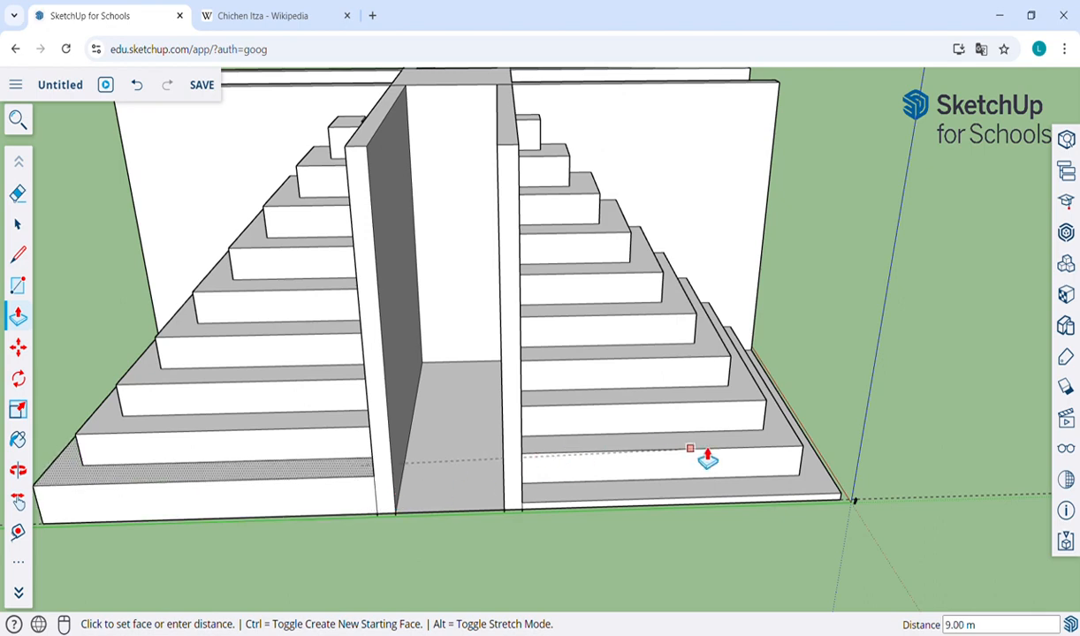
pyautogui.click(772, 461)
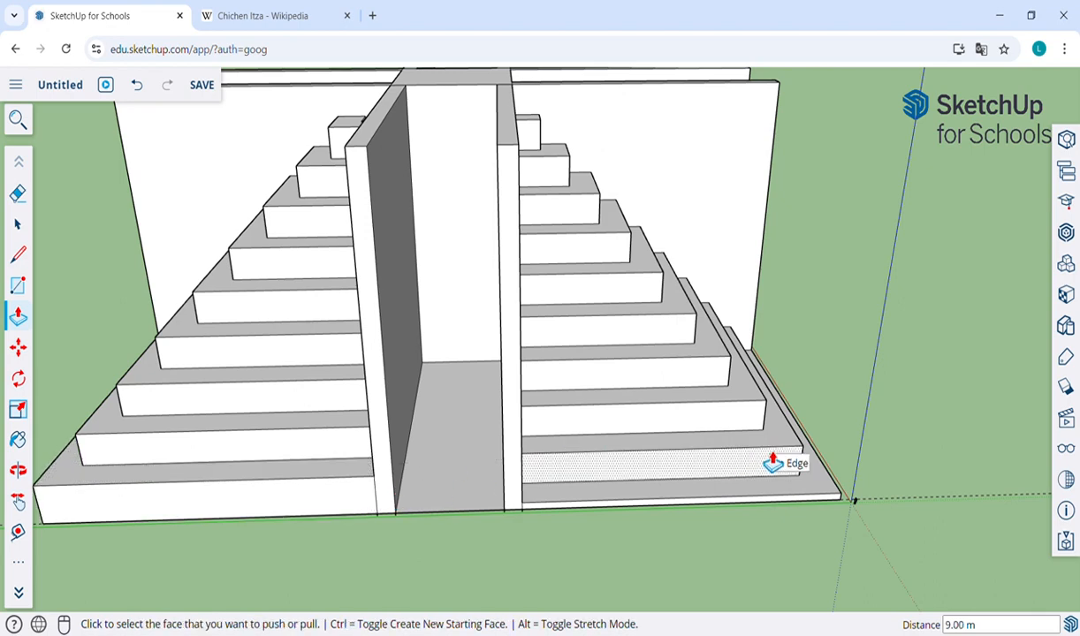
# - Undo the pulls of the second corner's rings, back to only the innermost column
pyautogui.hotkey('ctrl', 'z')
pyautogui.hotkey('ctrl', 'z')
pyautogui.hotkey('ctrl', 'z')
pyautogui.hotkey('ctrl', 'z')
pyautogui.hotkey('ctrl', 'z')
pyautogui.hotkey('ctrl', 'z')
pyautogui.hotkey('ctrl', 'z')
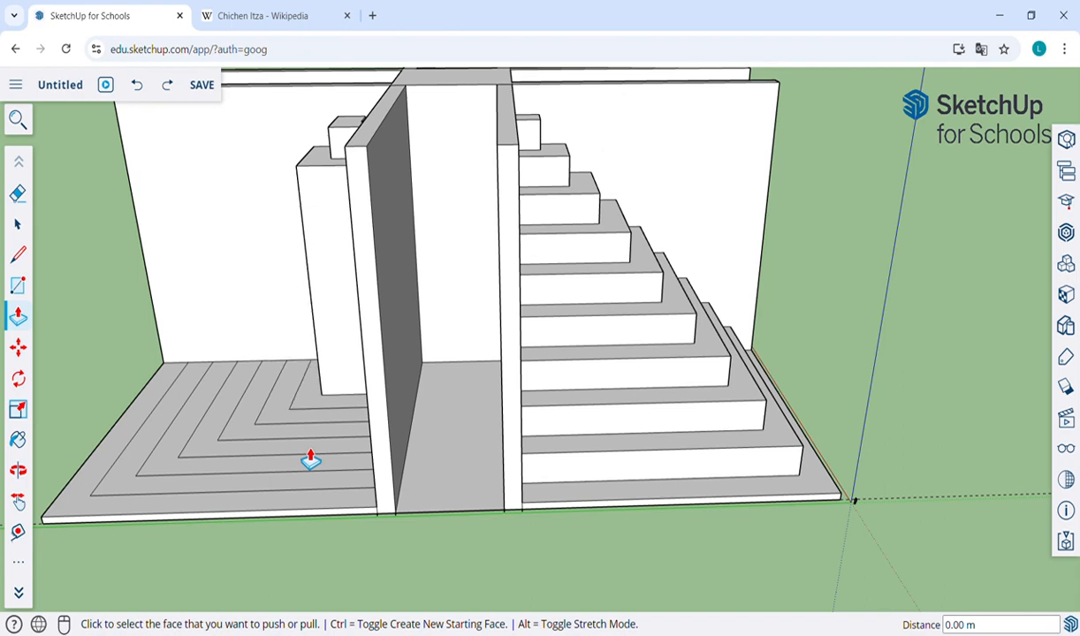
pyautogui.hotkey('ctrl', 'z')
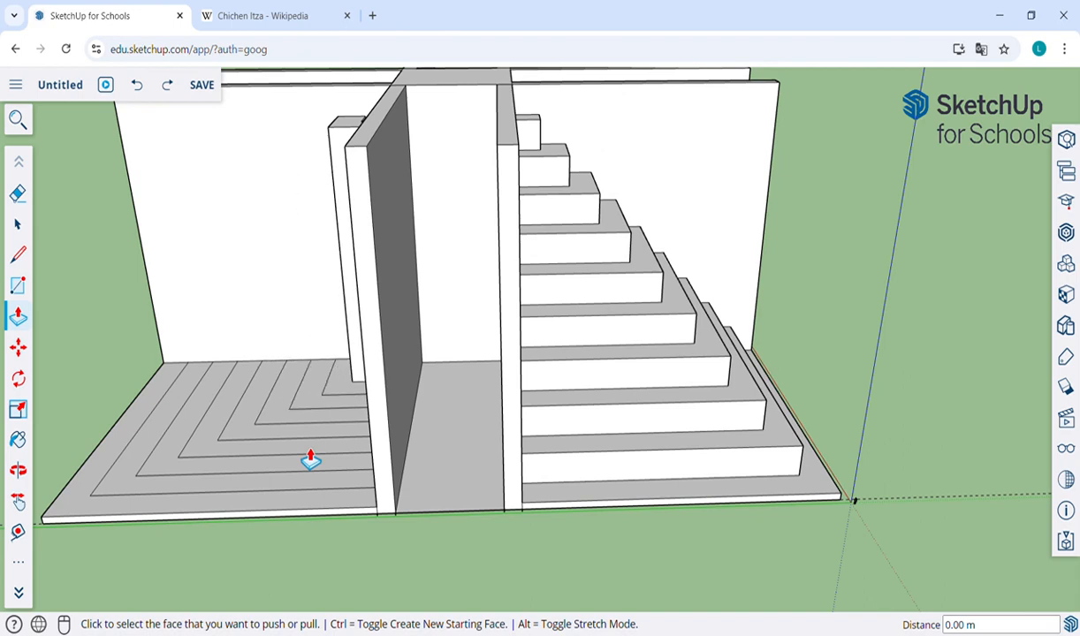
# - Pull the second, third and fourth rings up again, level with the corresponding tiers of the finished corner
pyautogui.click(342, 396)
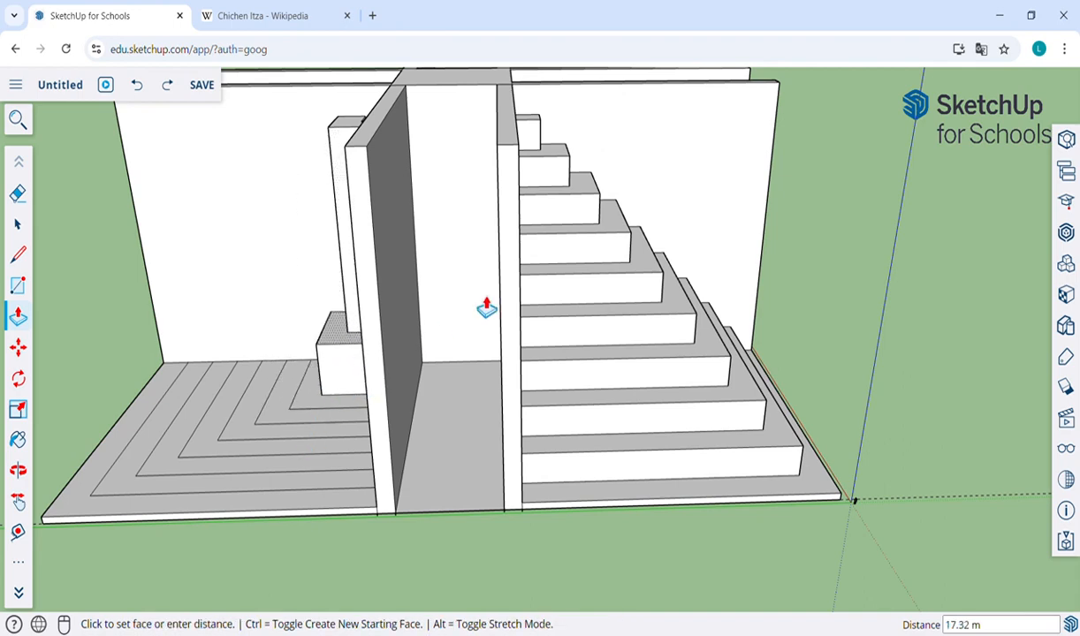
pyautogui.click(542, 168)
pyautogui.click(321, 405)
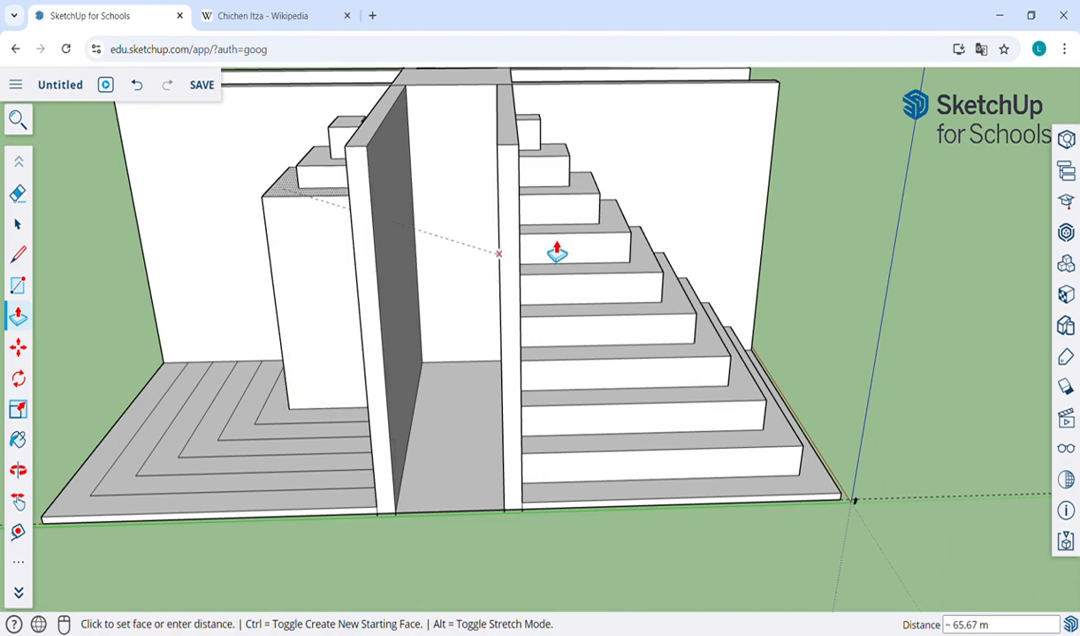
pyautogui.click(571, 193)
pyautogui.click(321, 414)
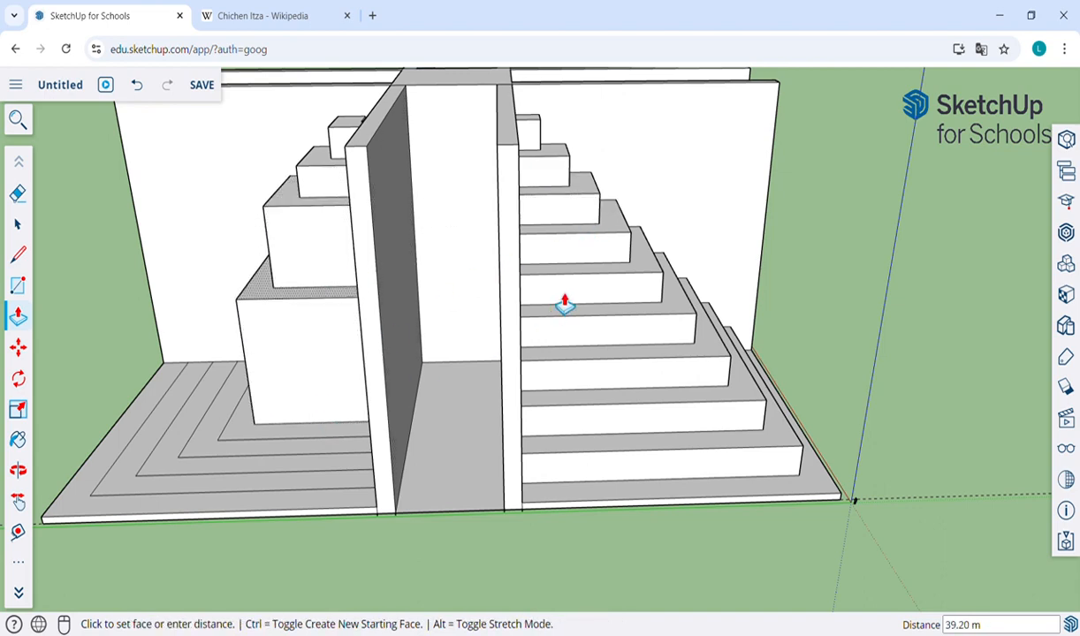
pyautogui.click(609, 246)
# - Pull the fifth ring up 45 m, the sixth 36 m and the seventh level with its counterpart in the finished corner
pyautogui.click(306, 443)
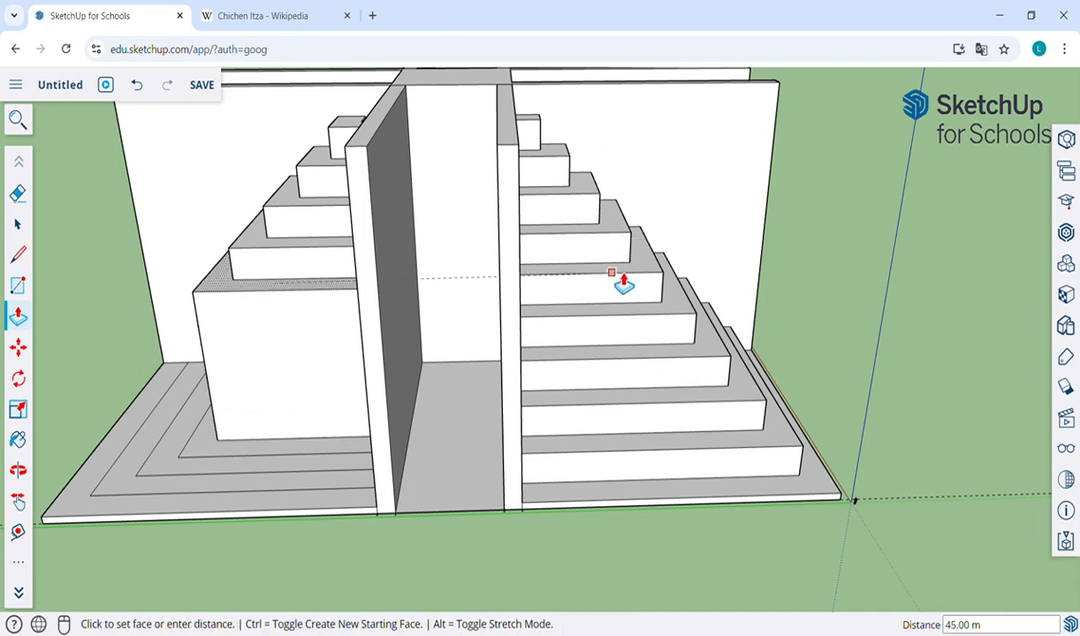
pyautogui.click(635, 284)
pyautogui.click(361, 452)
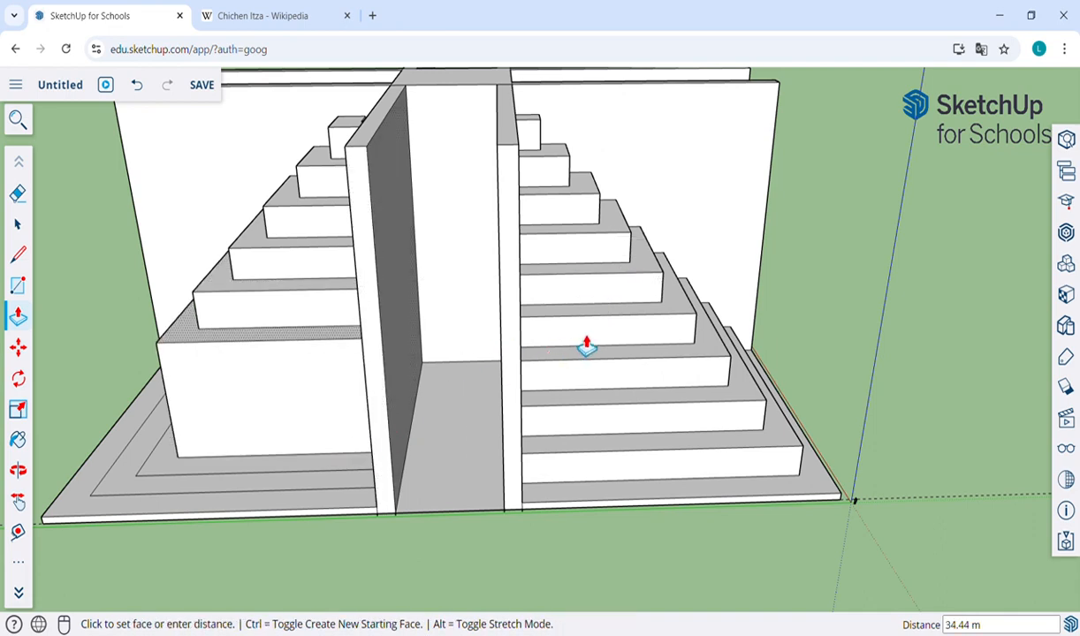
pyautogui.click(624, 328)
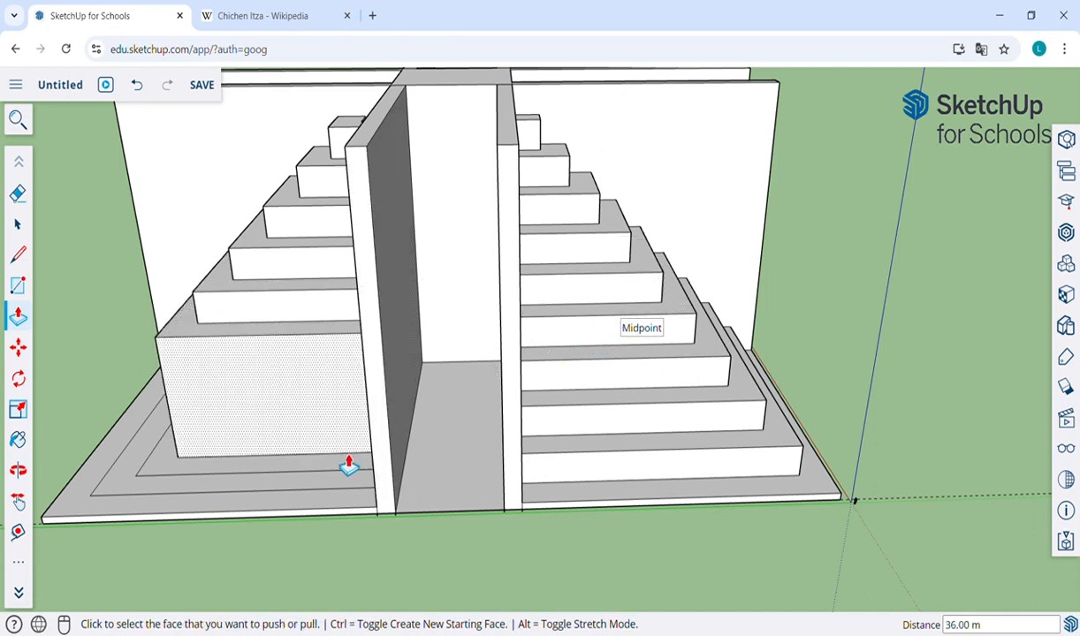
pyautogui.click(349, 467)
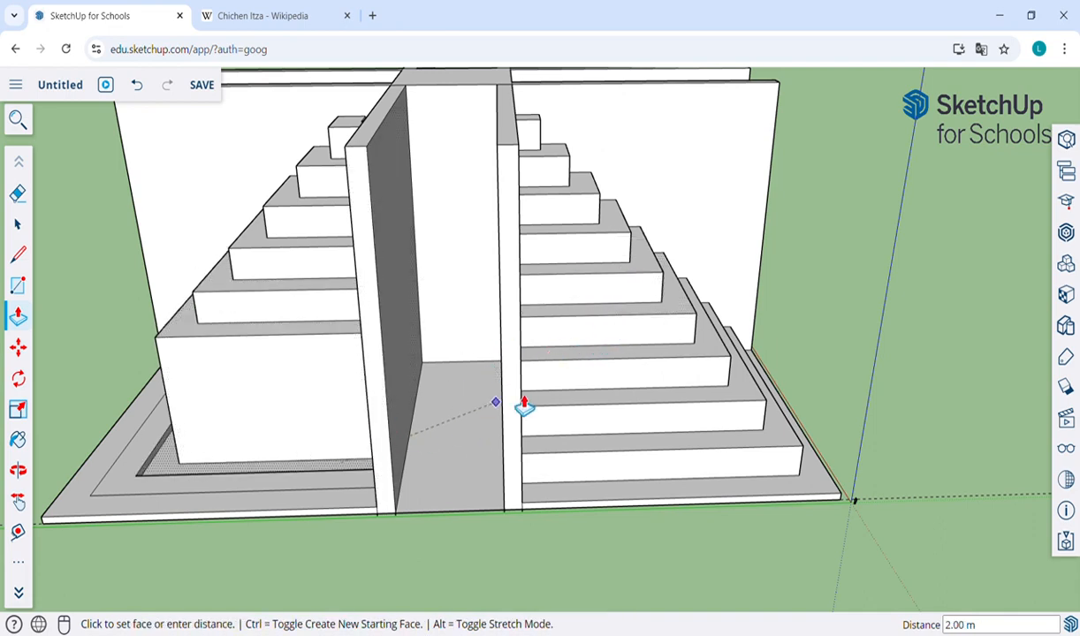
pyautogui.click(571, 371)
# - Pull the eighth ring up 18 m and the outermost ring 9 m to complete the second corner's tiers
pyautogui.click(351, 484)
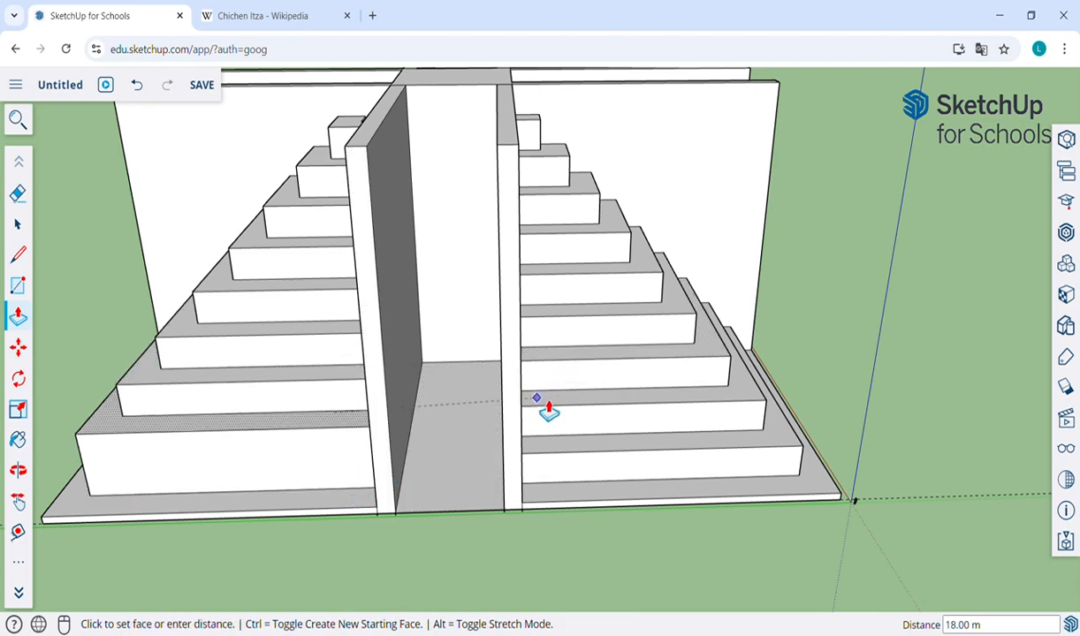
pyautogui.click(554, 414)
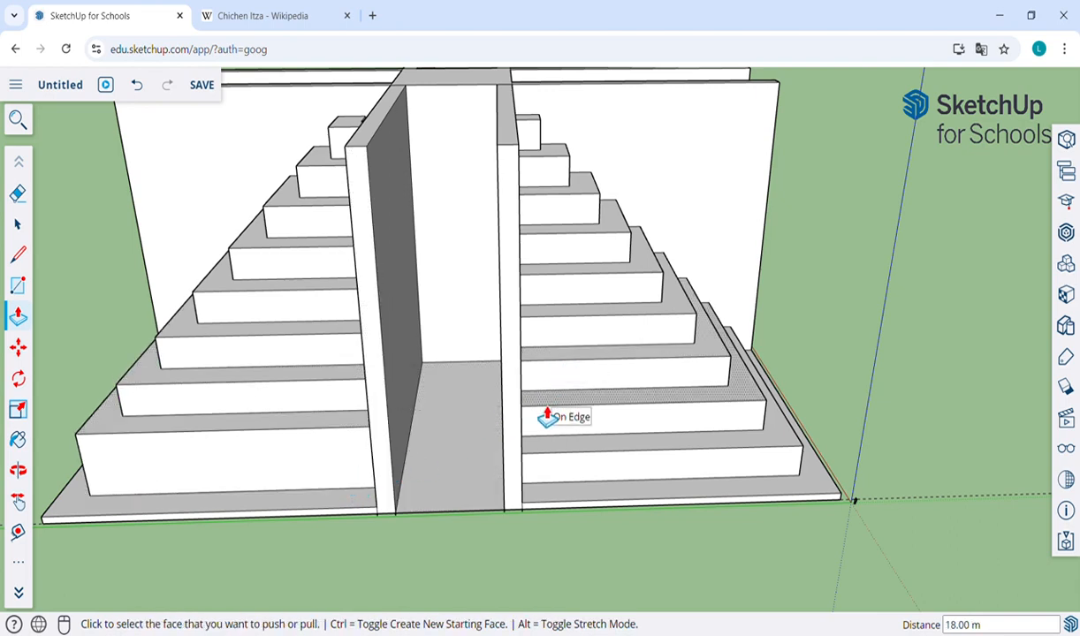
pyautogui.click(365, 510)
pyautogui.click(580, 460)
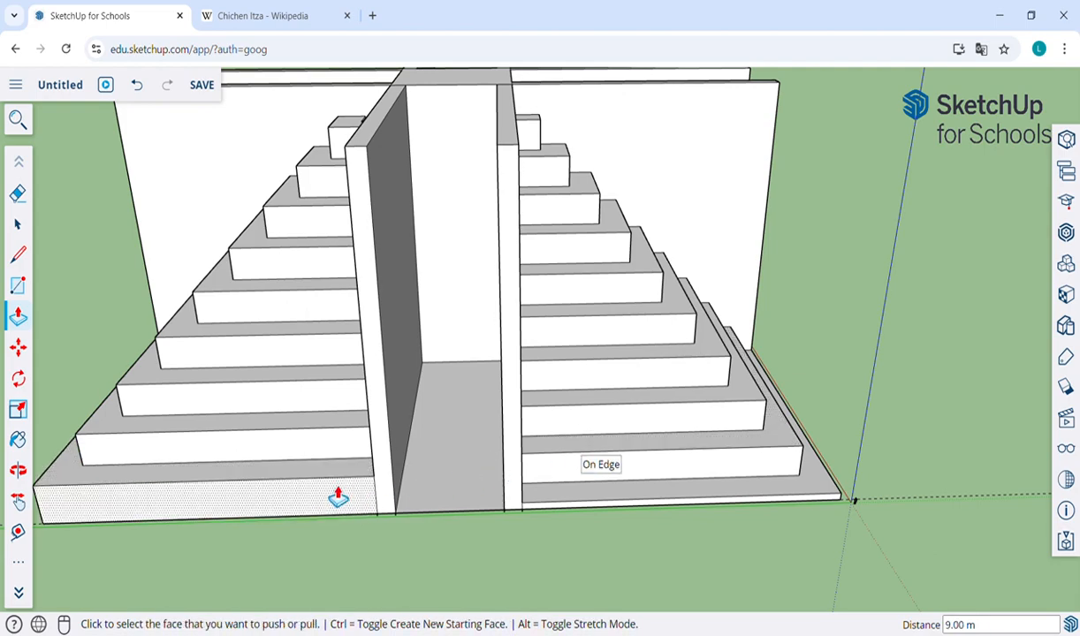
# - Undo all the tier pulls in the second corner, including its innermost column, back to the flat ring outlines
pyautogui.press('o')
pyautogui.moveTo(339, 496); pyautogui.dragTo(504, 321)
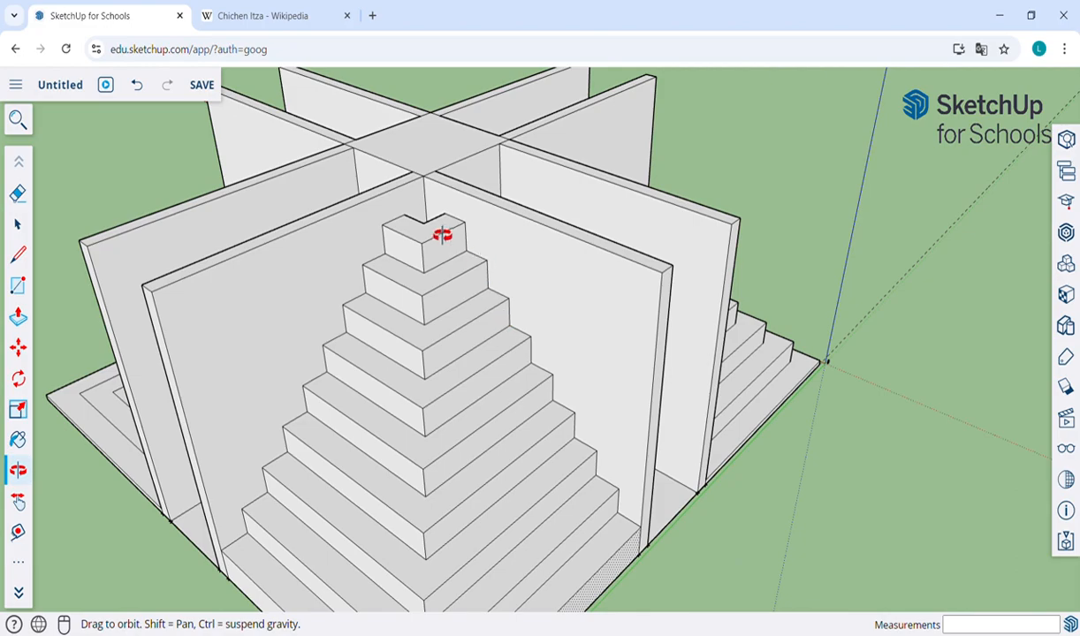
pyautogui.moveTo(572, 296); pyautogui.dragTo(304, 250)
pyautogui.hotkey('ctrl', 'z')
pyautogui.hotkey('ctrl', 'z')
pyautogui.hotkey('ctrl', 'z')
pyautogui.hotkey('ctrl', 'z')
pyautogui.hotkey('ctrl', 'z')
pyautogui.hotkey('ctrl', 'z')
pyautogui.hotkey('ctrl', 'z')
pyautogui.hotkey('ctrl', 'z')
pyautogui.hotkey('ctrl', 'z')
pyautogui.hotkey('ctrl', 'z')
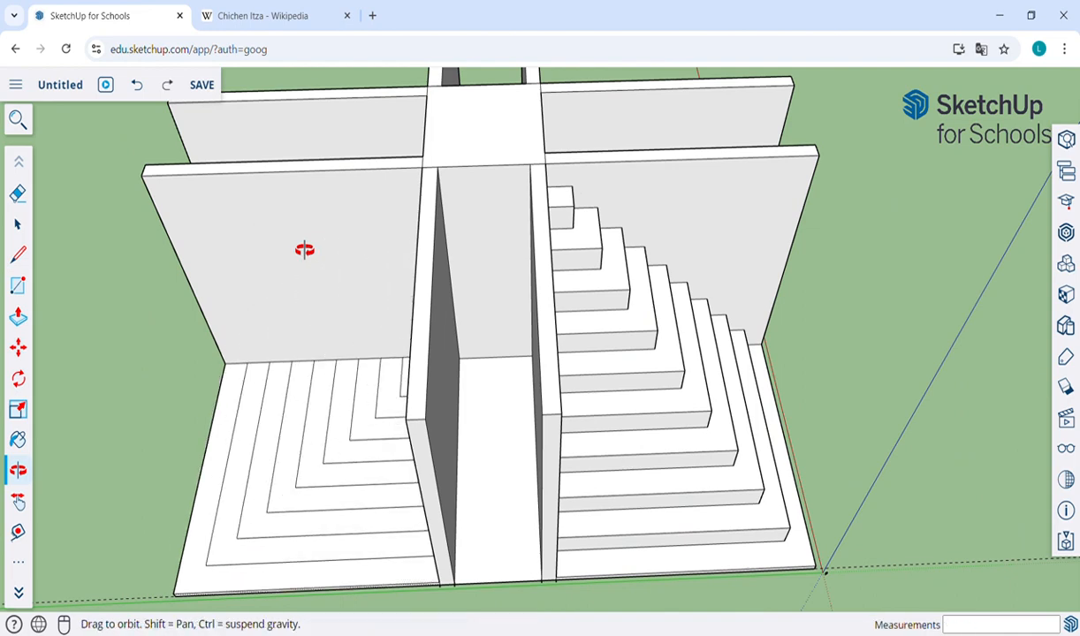
# - Push/Pull the innermost corner piece of the flat second corner up 81 m, level with the finished corner's top tier
pyautogui.moveTo(304, 250); pyautogui.dragTo(405, 250)
pyautogui.press('p')
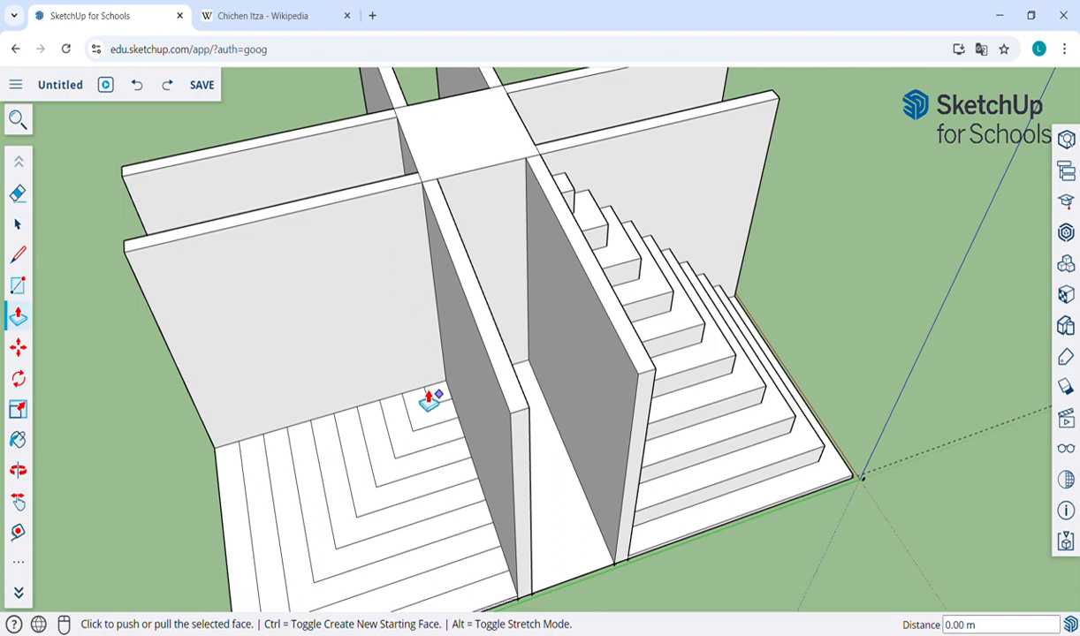
pyautogui.click(19, 226)
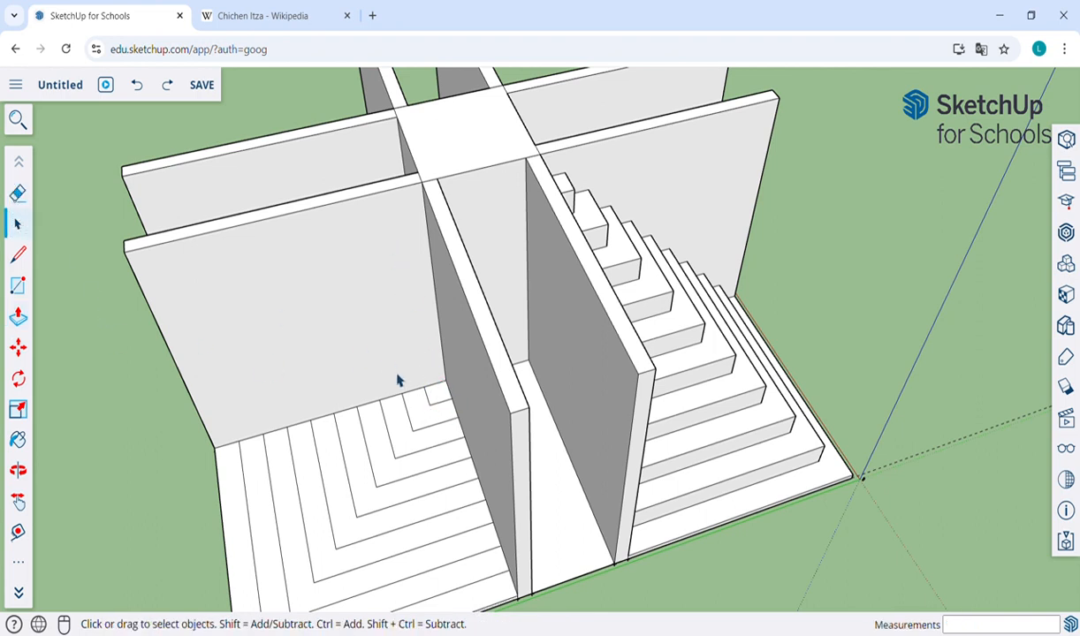
pyautogui.press('p')
pyautogui.click(444, 402)
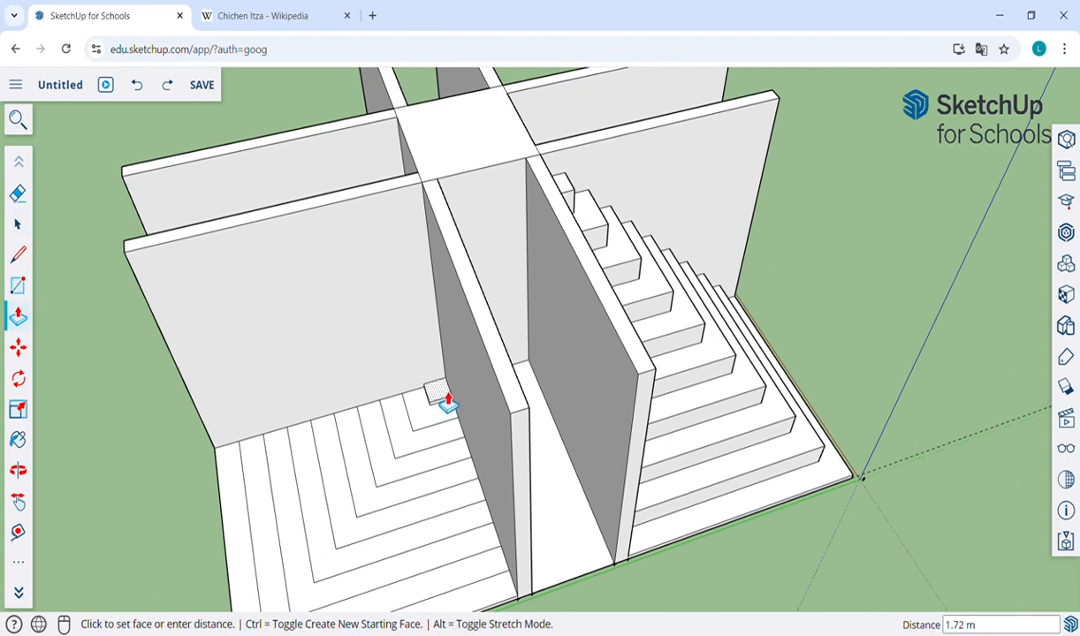
pyautogui.click(575, 191)
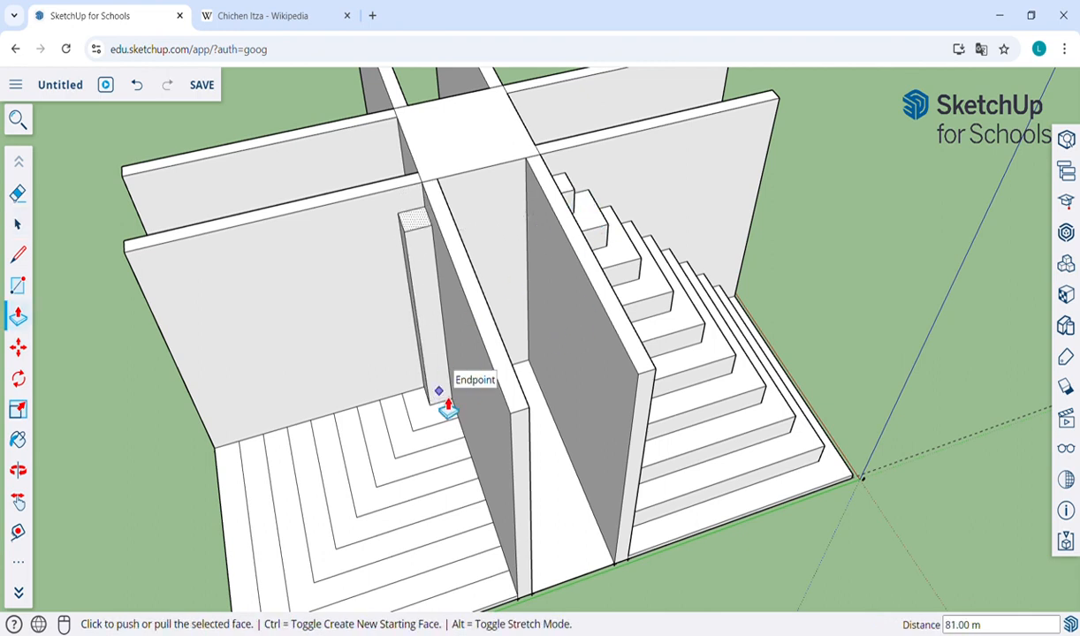
# - Push/Pull the second, third and fourth rings of the second corner up level with their matching tiers in the finished corner
pyautogui.click(20, 226)
pyautogui.press('p')
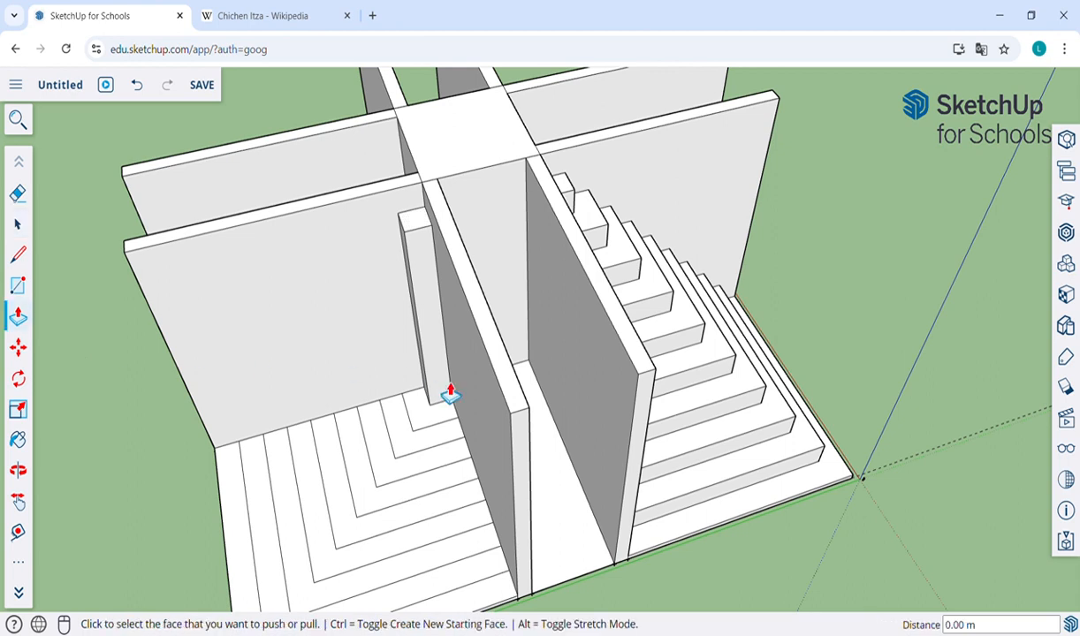
pyautogui.click(442, 431)
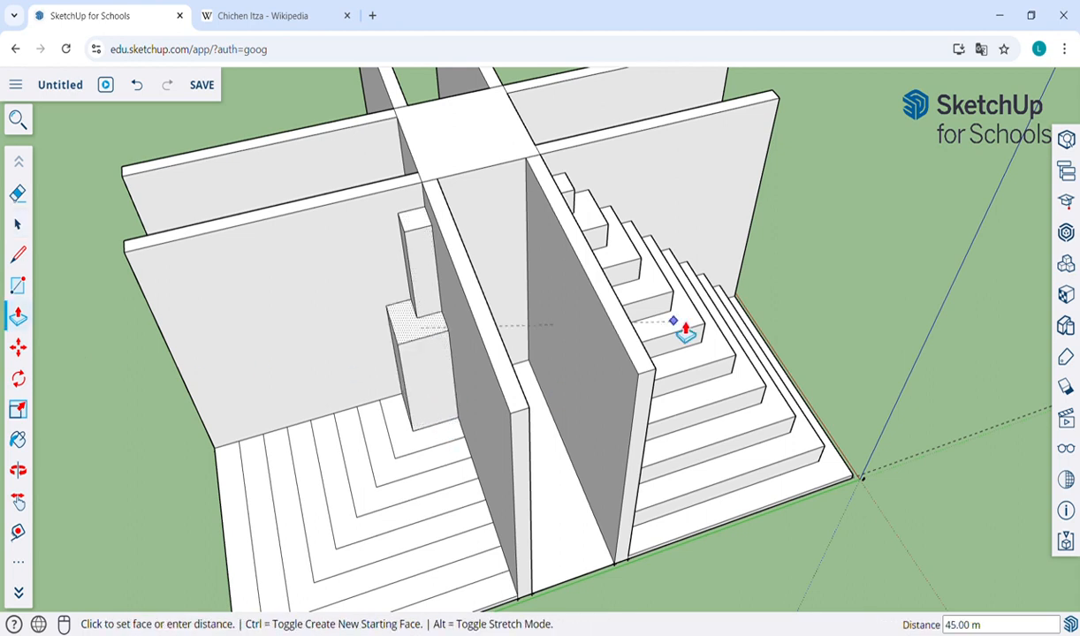
pyautogui.click(591, 228)
pyautogui.click(443, 447)
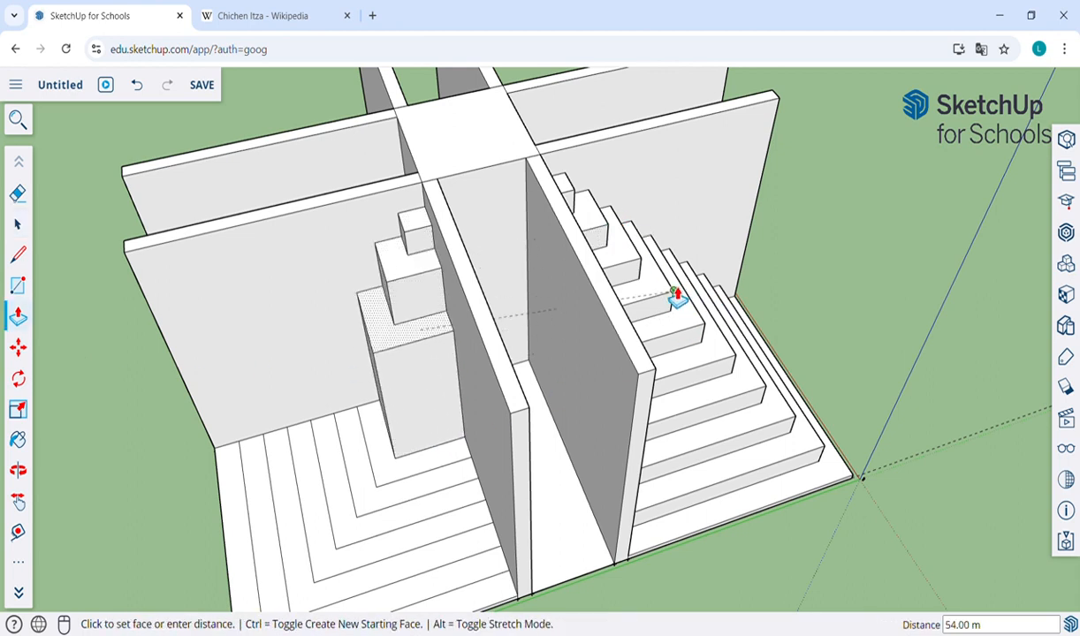
pyautogui.click(633, 274)
pyautogui.click(456, 452)
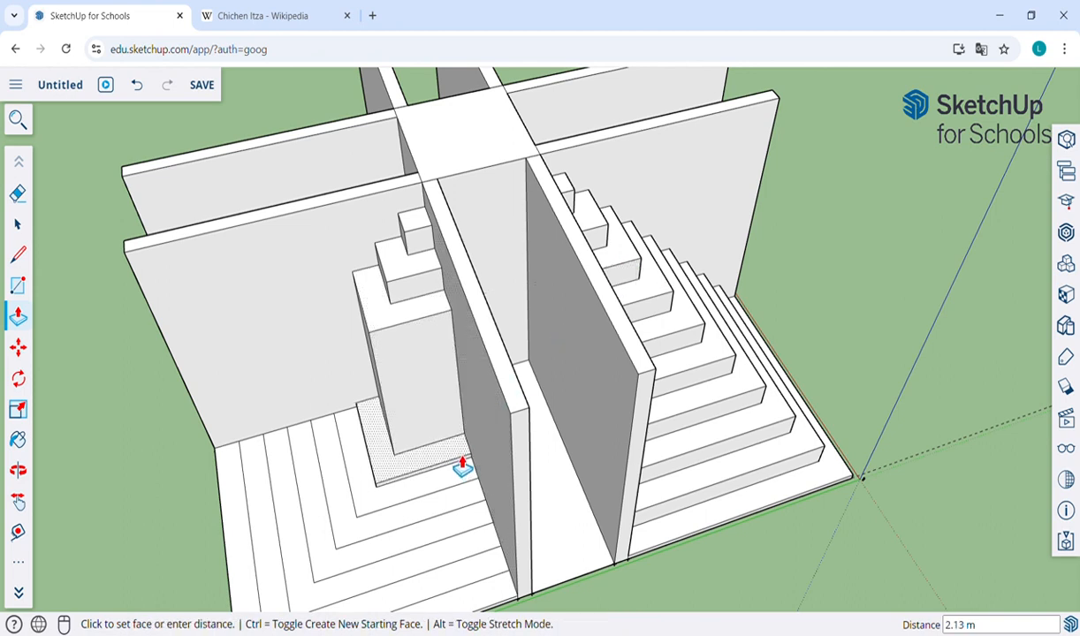
pyautogui.click(645, 303)
# - Raise the second corner's fifth, sixth and seventh rings to the heights of the corresponding tiers in the finished corner
pyautogui.click(480, 480)
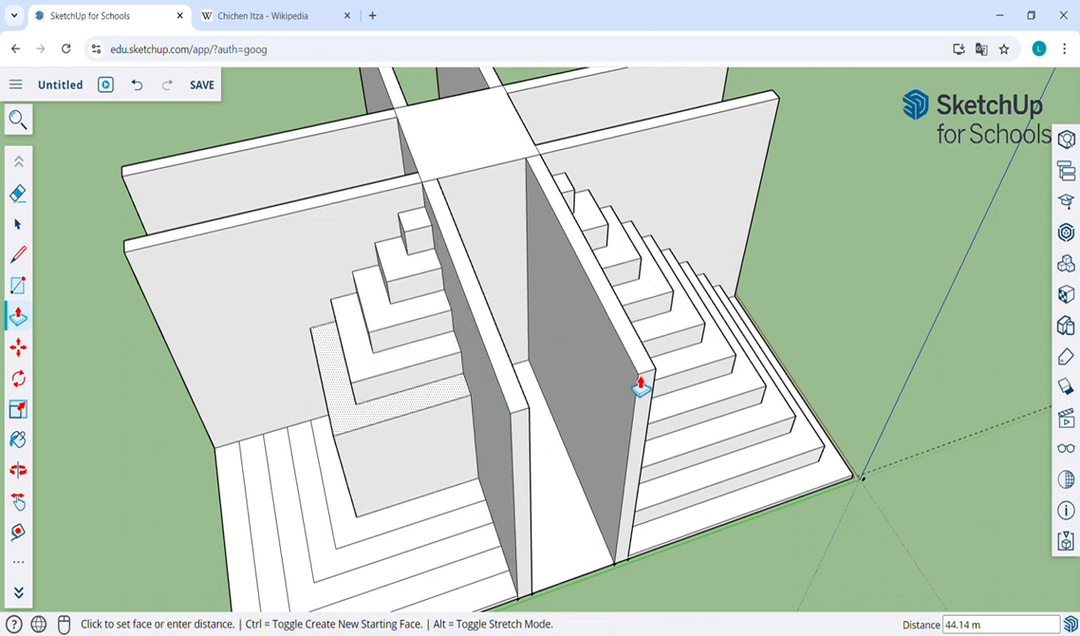
pyautogui.click(678, 345)
pyautogui.click(490, 506)
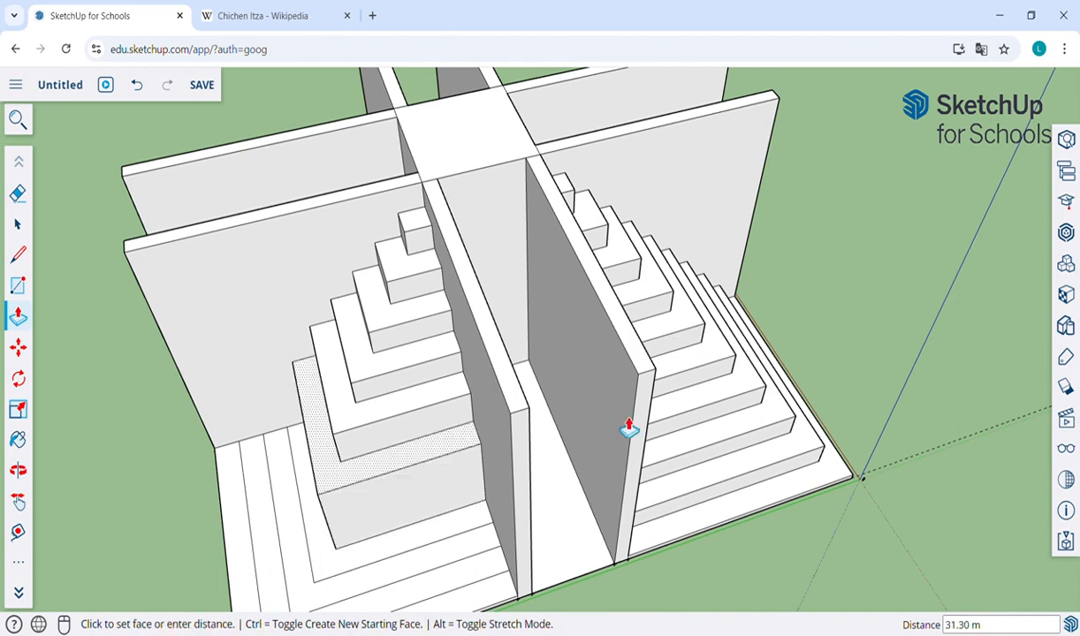
pyautogui.click(695, 392)
pyautogui.click(500, 527)
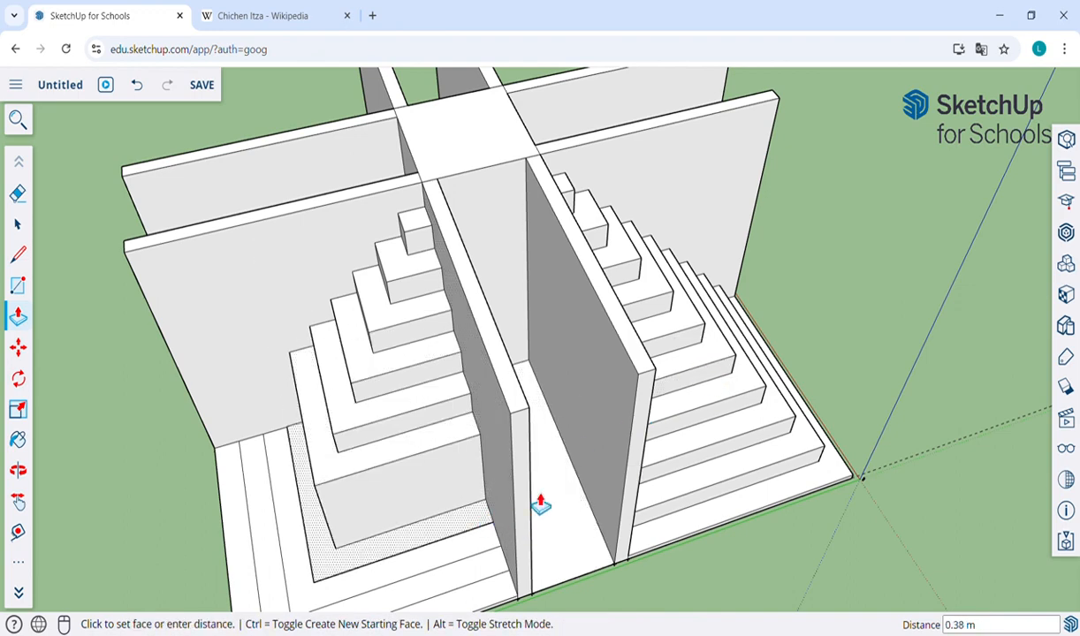
pyautogui.click(696, 412)
# - Pull the second corner's eighth ring up 18 m and its ninth ring 9 m
pyautogui.click(480, 550)
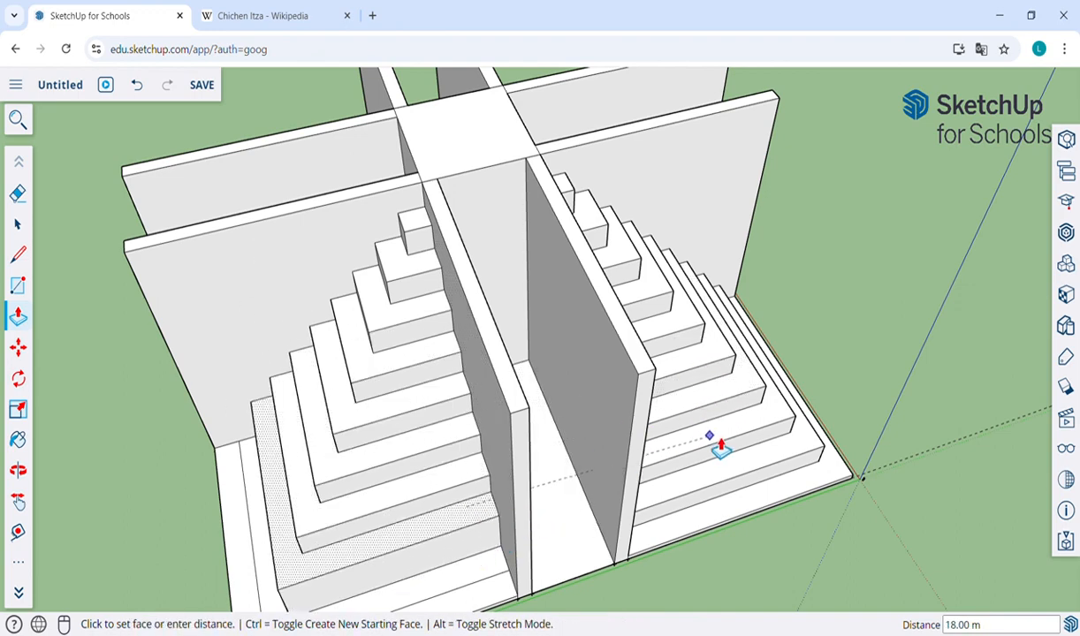
pyautogui.click(713, 446)
pyautogui.click(501, 566)
pyautogui.click(732, 480)
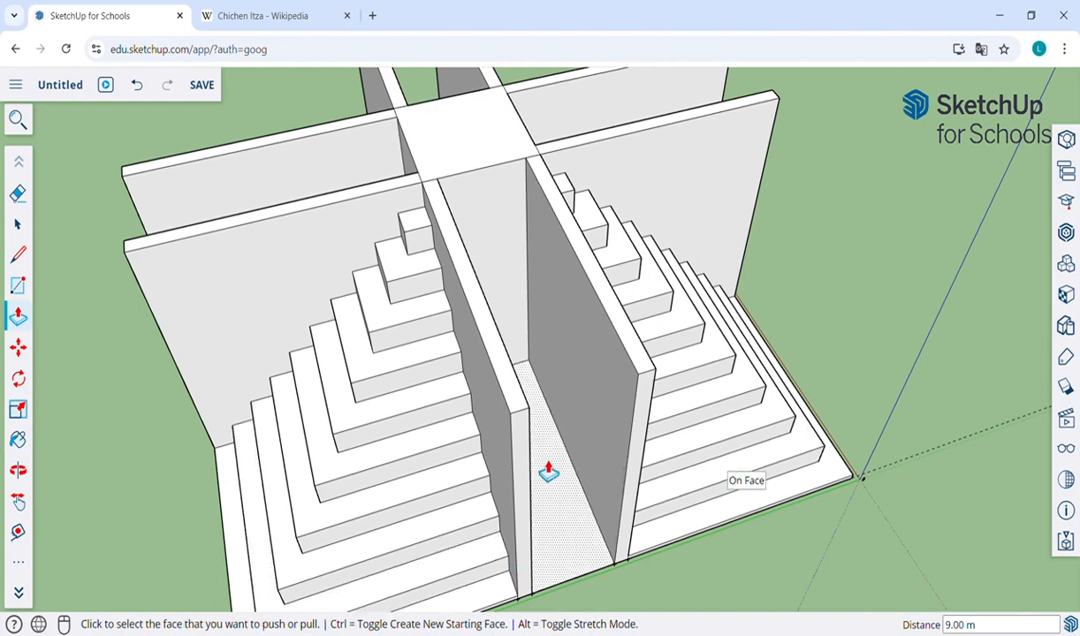
# - Push/Pull the innermost piece of the next flat corner up 81 m
pyautogui.press('o')
pyautogui.moveTo(360, 371); pyautogui.dragTo(540, 320)
pyautogui.press('h')
pyautogui.press('p')
pyautogui.scroll(5, 261, 359)
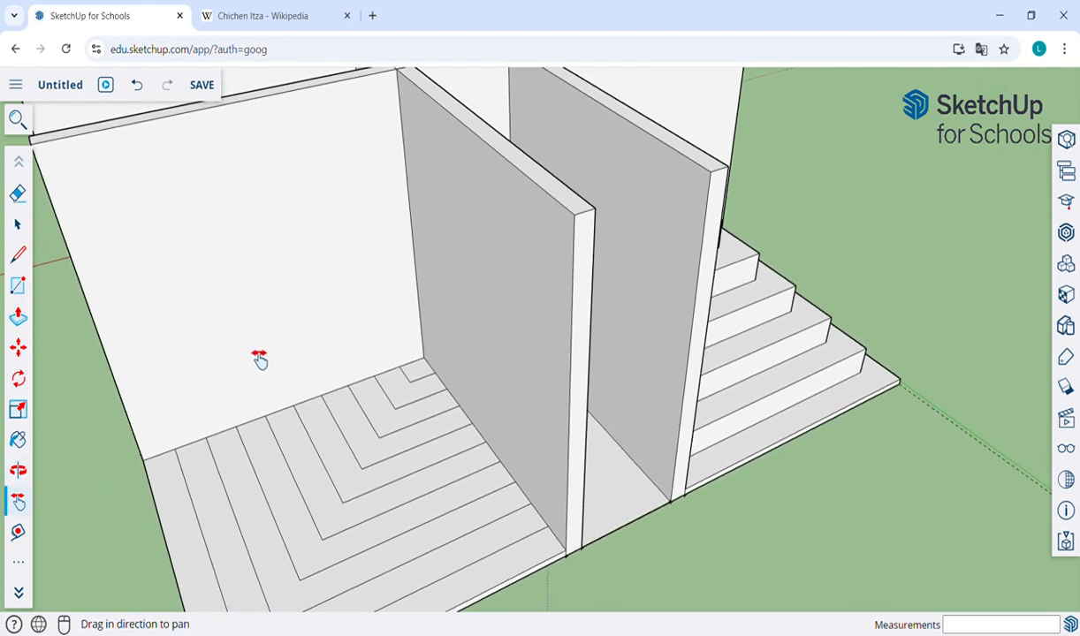
pyautogui.click(438, 382)
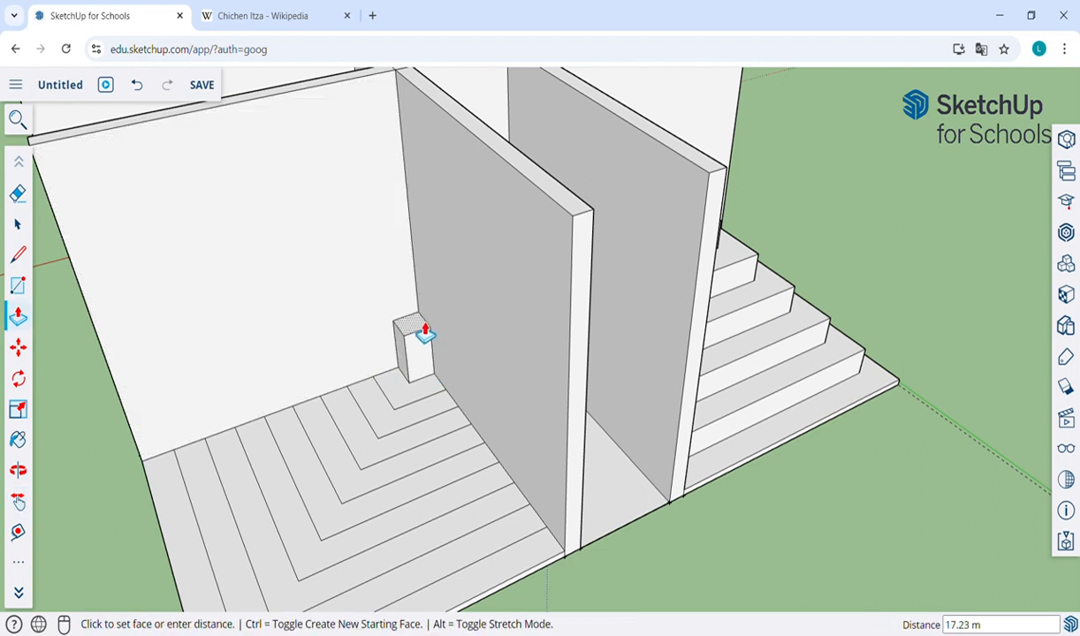
pyautogui.click(425, 332)
pyautogui.press('Return')
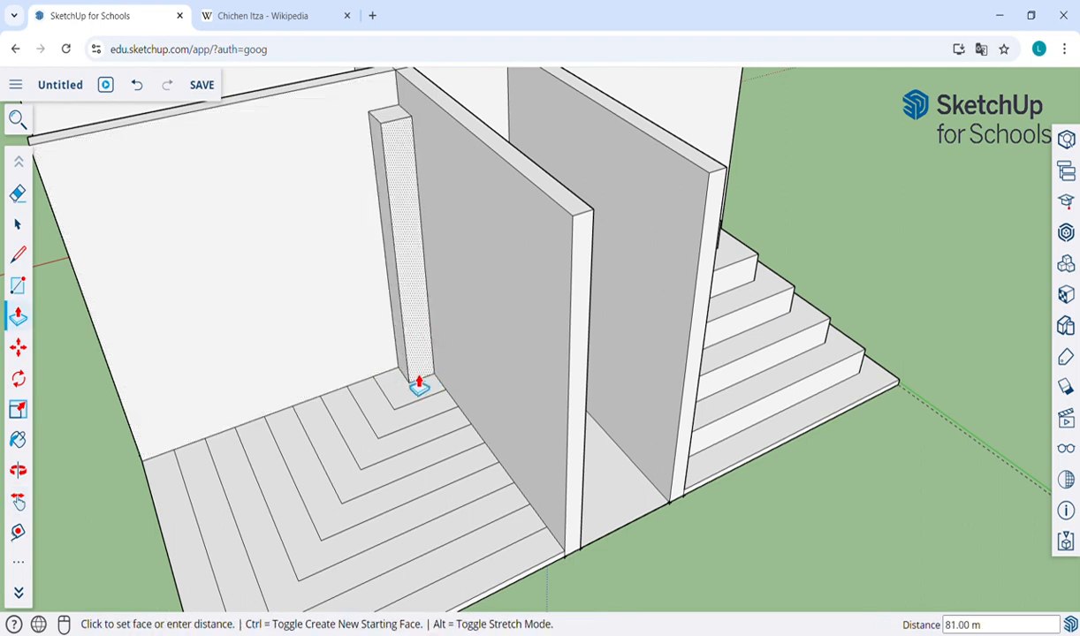
# - Pull the third corner's second ring up 72 m and its third ring 63 m
pyautogui.click(418, 398)
pyautogui.click(408, 351)
pyautogui.write('72')
pyautogui.press('Return')
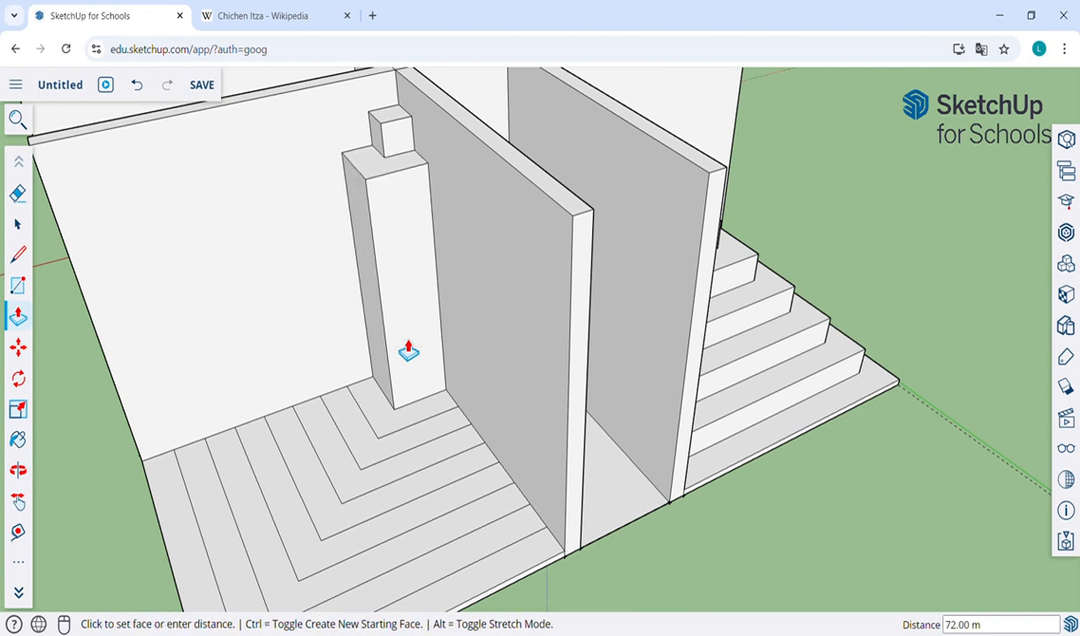
pyautogui.click(416, 423)
pyautogui.click(406, 395)
pyautogui.write('6')
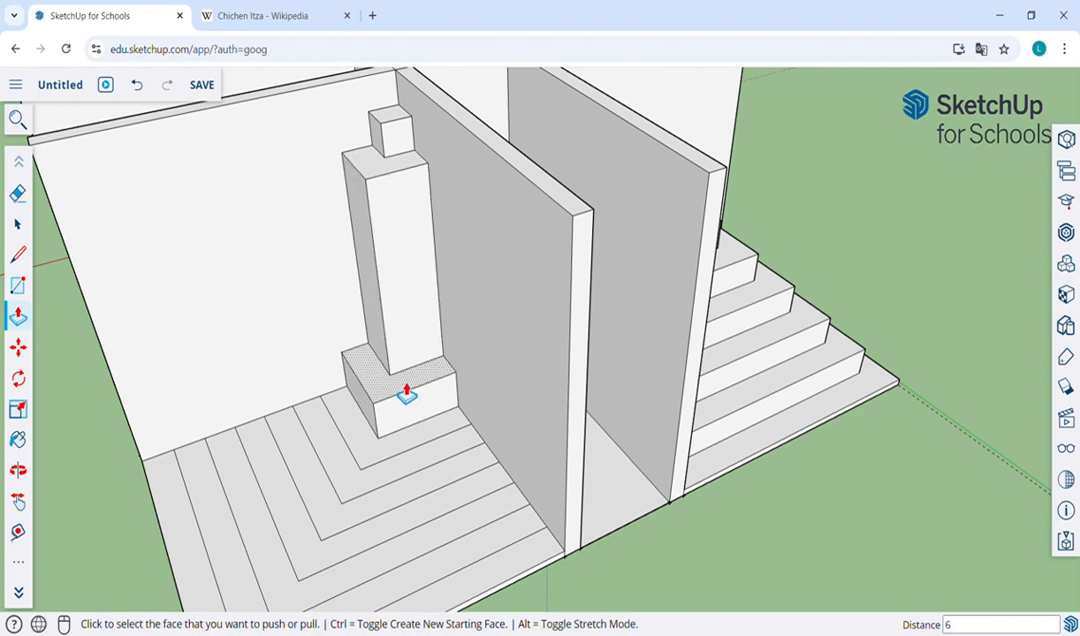
pyautogui.write('3')
pyautogui.press('Return')
# - Raise the third corner's fourth ring 54 m and its fifth ring 45 m
pyautogui.click(426, 443)
pyautogui.click(417, 408)
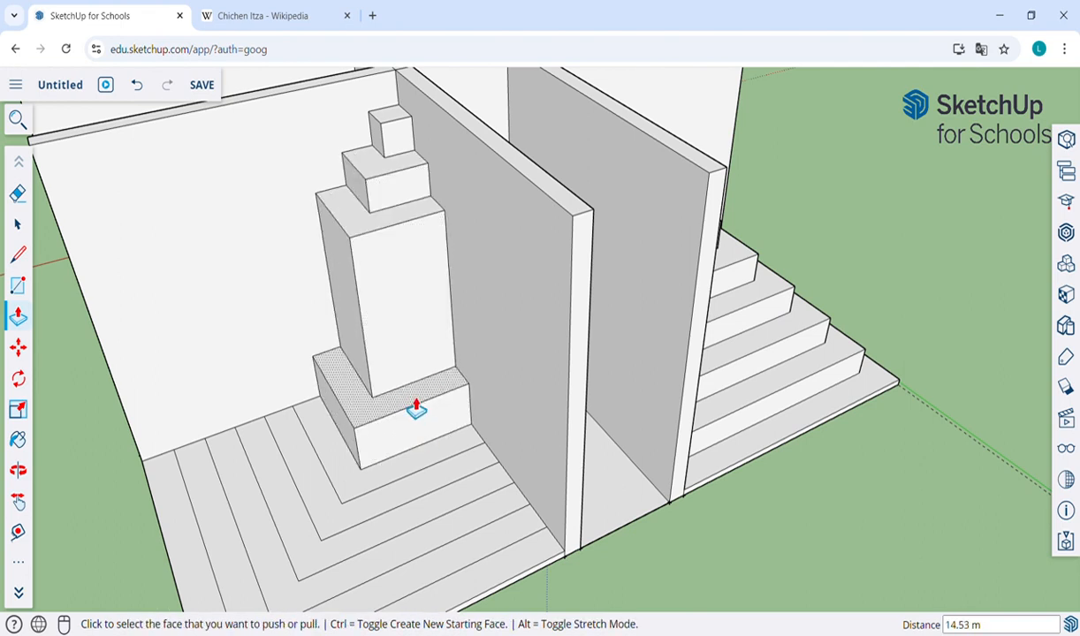
pyautogui.write('54')
pyautogui.press('Return')
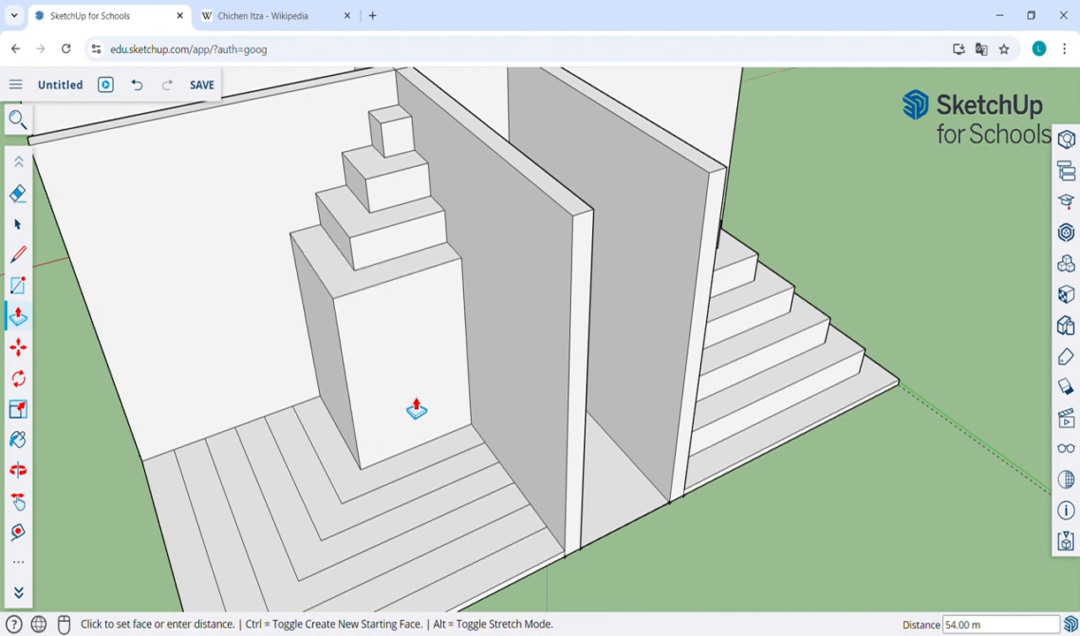
pyautogui.click(430, 456)
pyautogui.click(428, 433)
pyautogui.write('45')
pyautogui.press('Return')
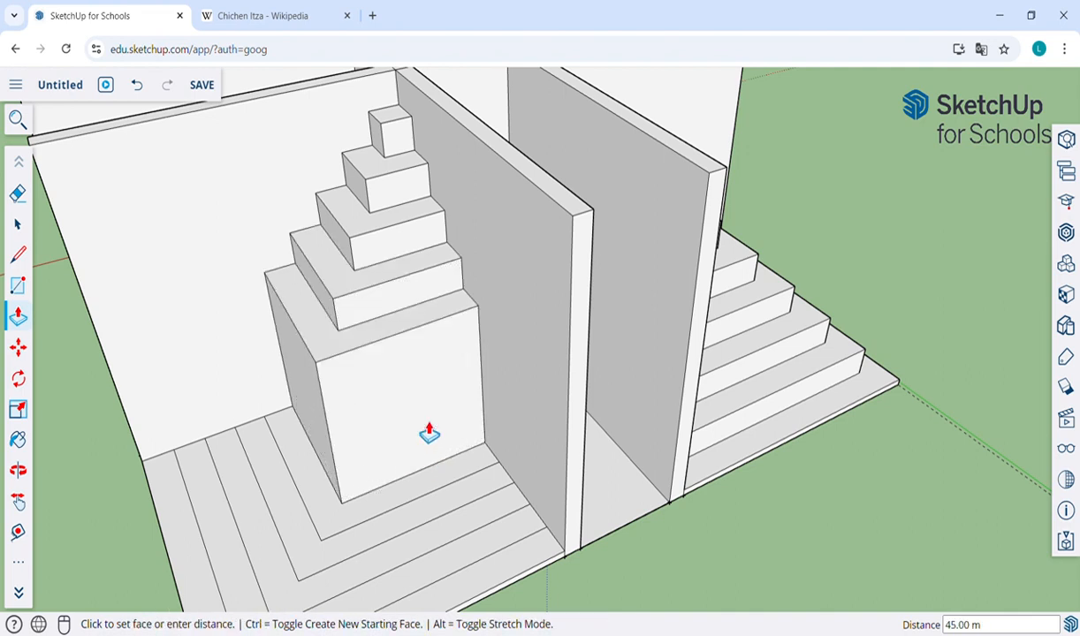
# - Pull the third corner's sixth ring up 36 m and its seventh ring to one even tier step below it
pyautogui.click(447, 451)
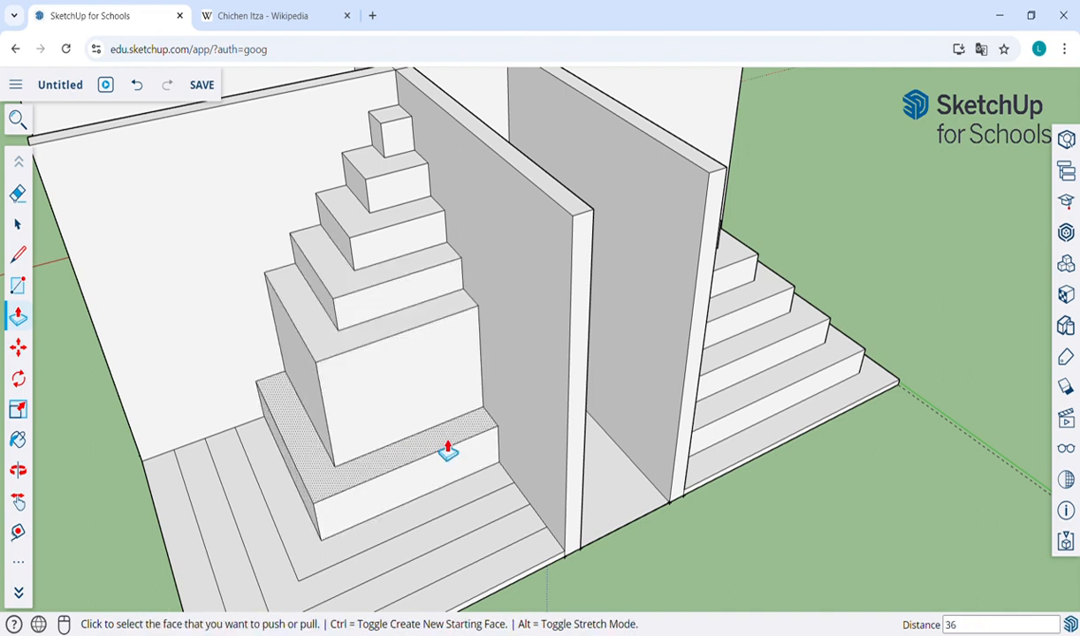
pyautogui.write('36')
pyautogui.press('Return')
pyautogui.click(473, 498)
pyautogui.click(457, 452)
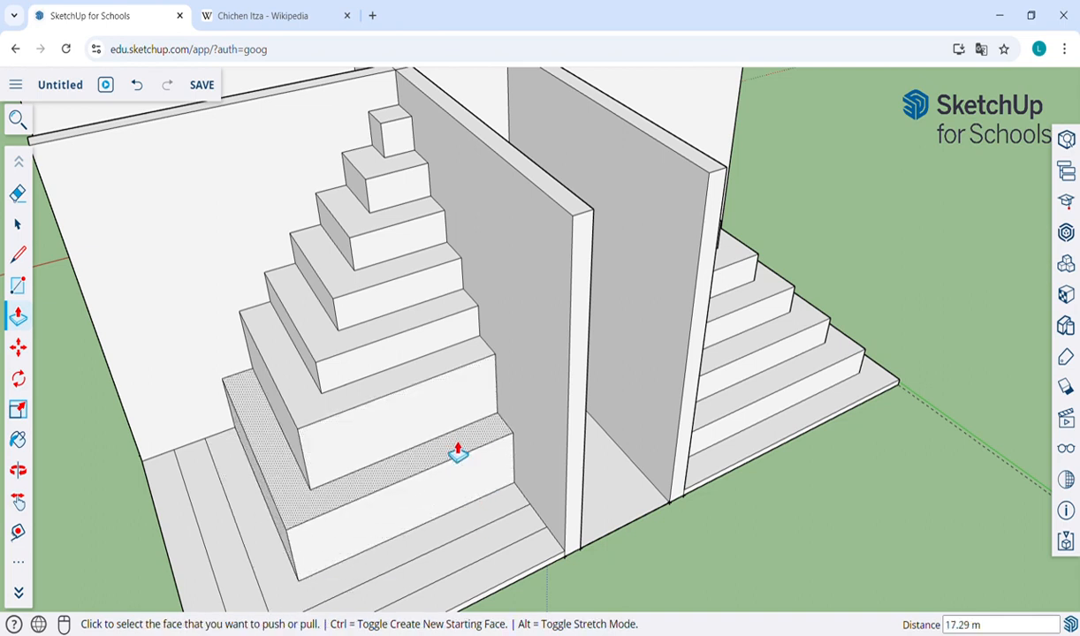
pyautogui.click(458, 452)
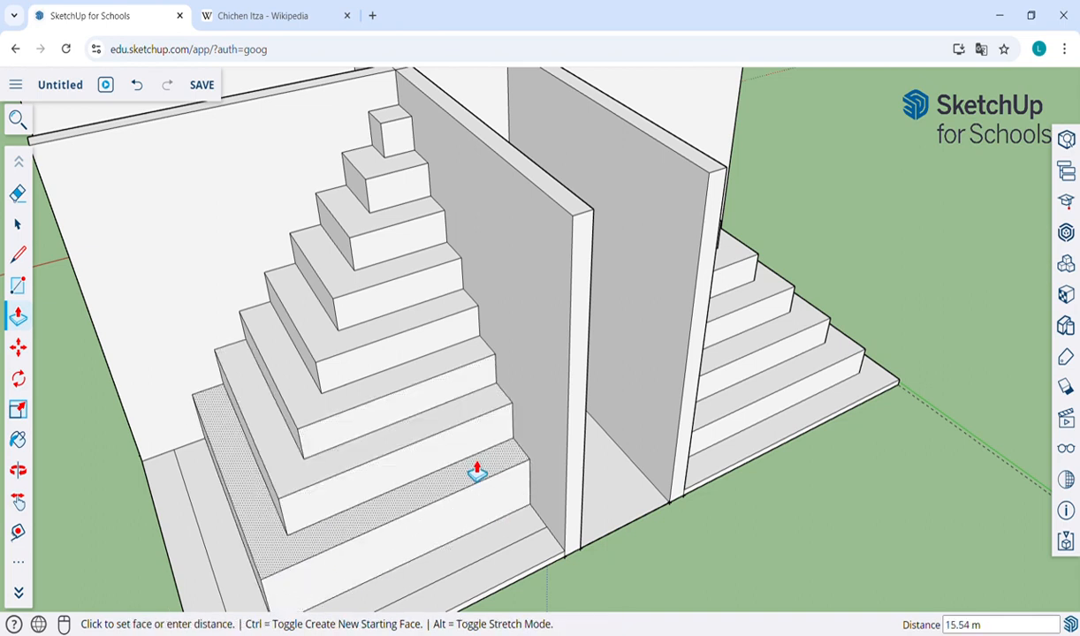
# - Raise the third corner's eighth ring 18 m and its ninth ring 9 m
pyautogui.click(477, 469)
pyautogui.click(477, 470)
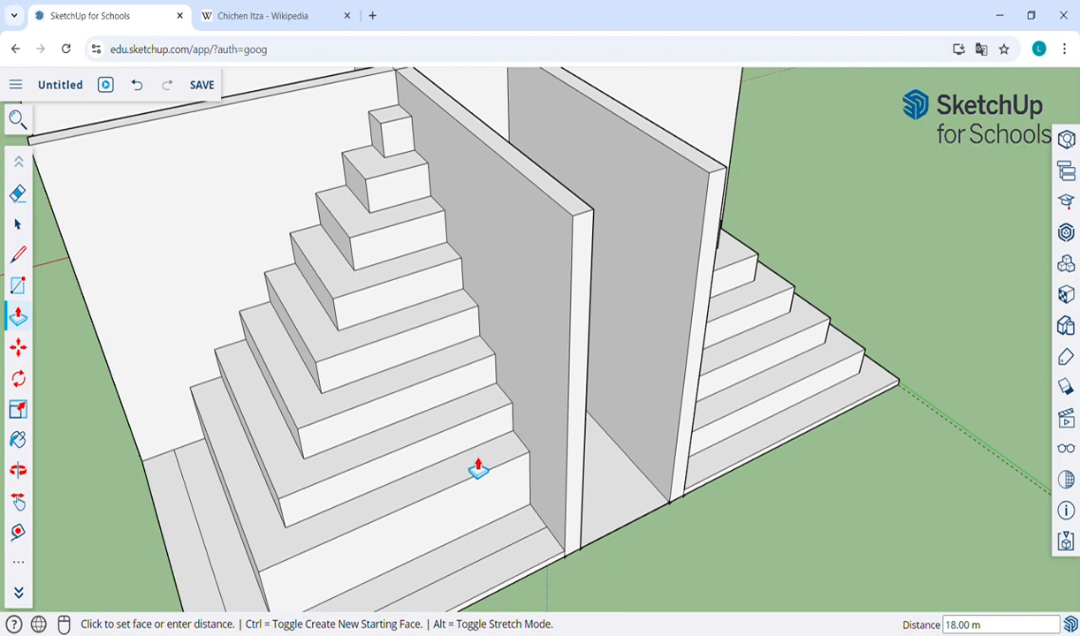
pyautogui.click(509, 523)
pyautogui.click(509, 524)
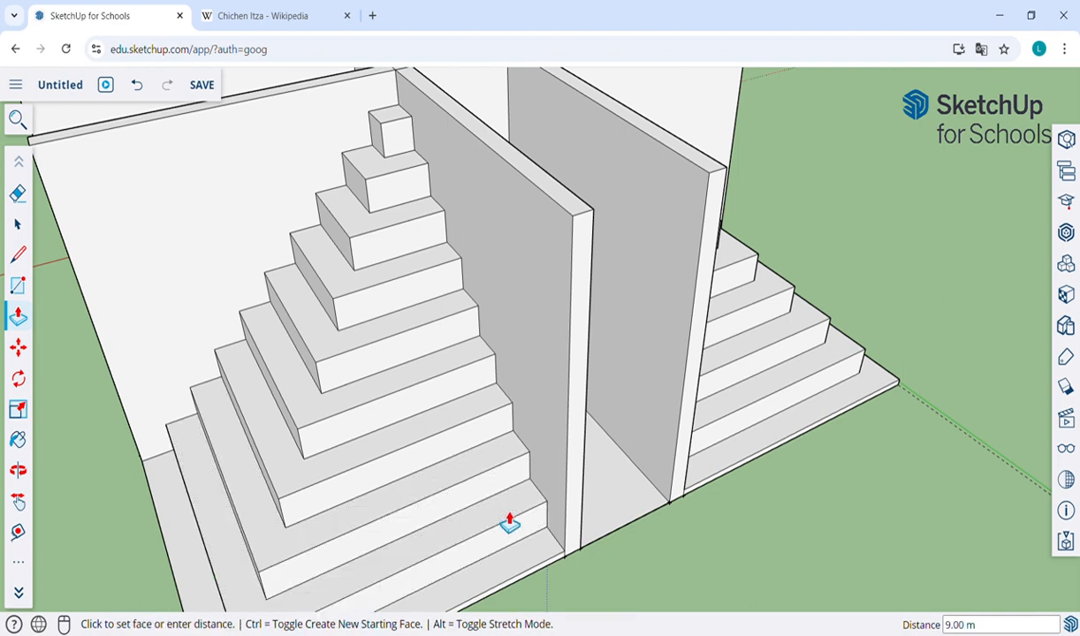
# - Offset the edges of the central square on top of the crossing walls inward by about 4.5 m
pyautogui.scroll(-5, 509, 523)
pyautogui.moveTo(657, 511); pyautogui.dragTo(898, 483, button='middle')
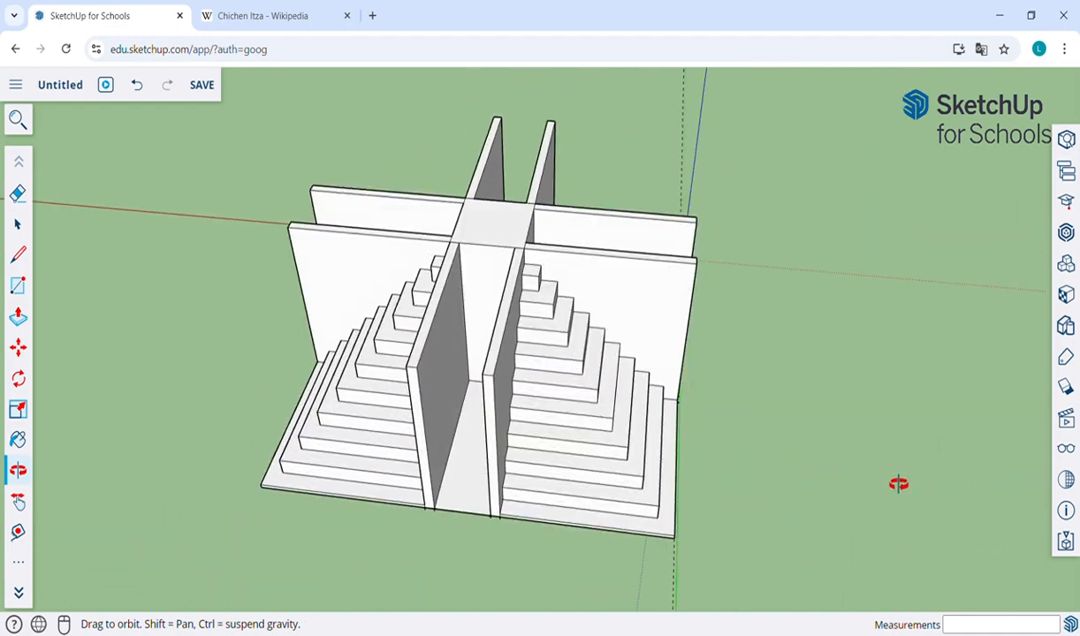
pyautogui.moveTo(497, 389); pyautogui.dragTo(596, 470, button='middle')
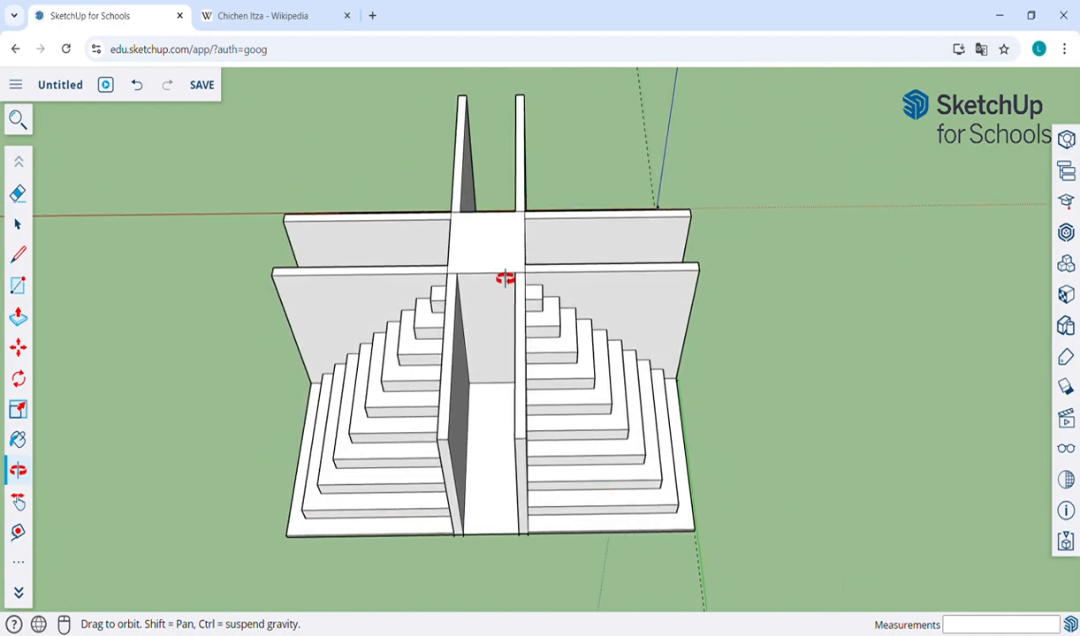
pyautogui.scroll(6, 505, 280)
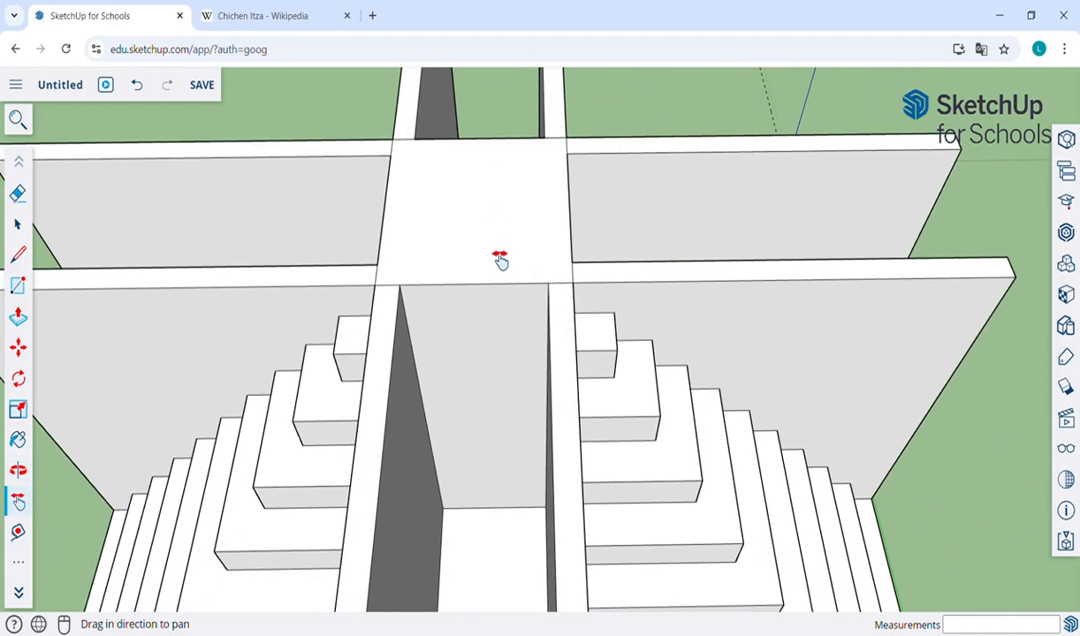
pyautogui.moveTo(500, 259); pyautogui.dragTo(503, 327)
pyautogui.press('f')
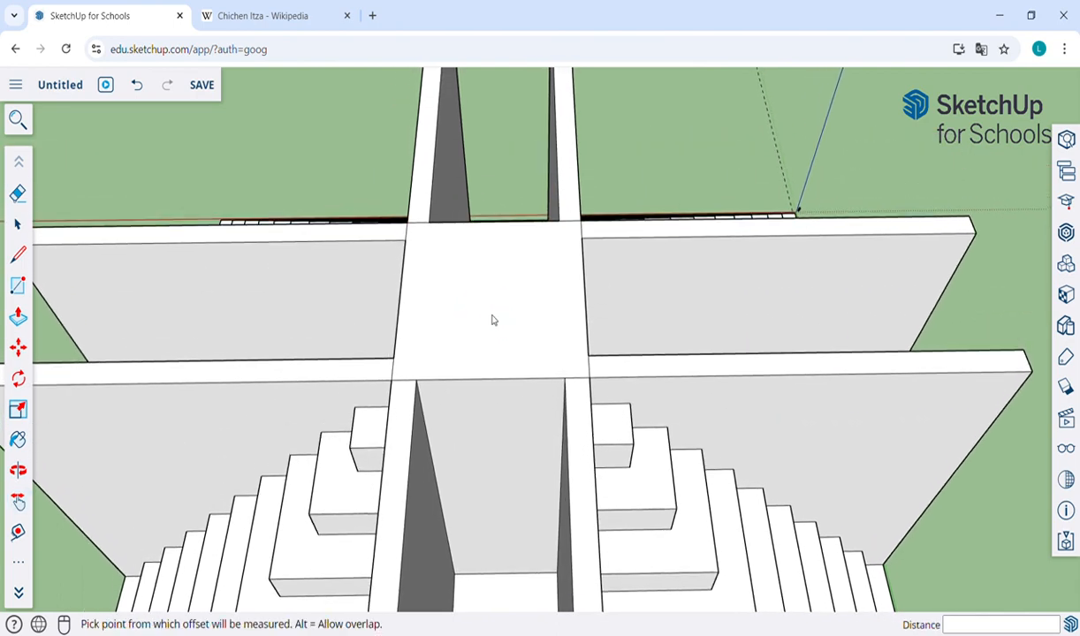
pyautogui.click(446, 345)
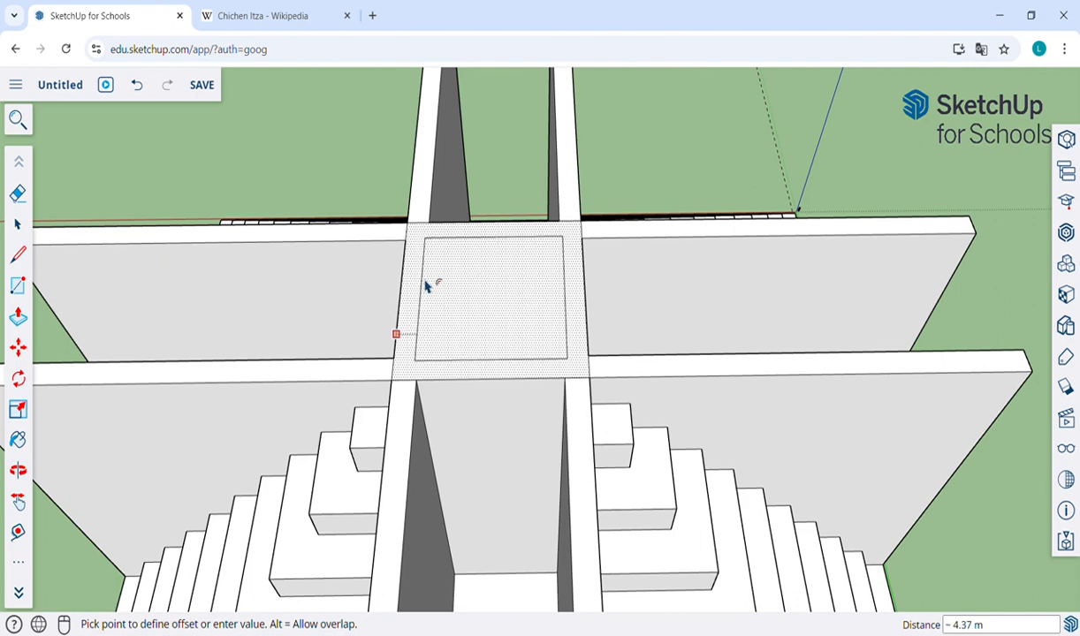
pyautogui.click(428, 291)
# - Push/Pull the inner square on the central platform upward into a temple block
pyautogui.press('p')
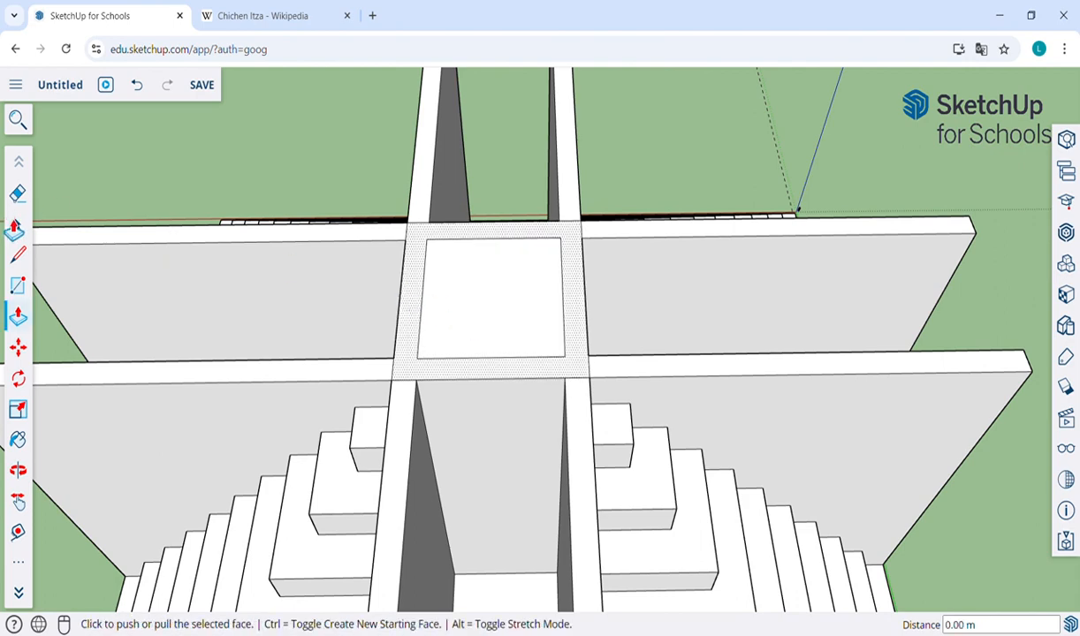
pyautogui.click(17, 224)
pyautogui.click(459, 297)
pyautogui.press('p')
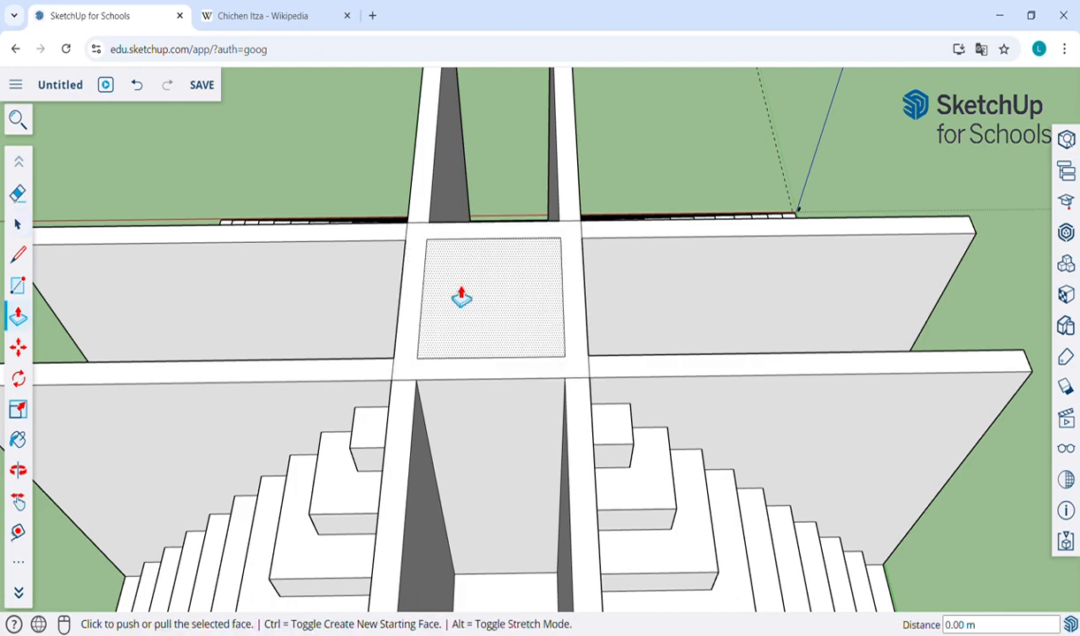
pyautogui.click(462, 298)
pyautogui.click(456, 241)
# - Draw a doorway rectangle of about 7.85 m by 11.79 m at the base of the temple block's front face
pyautogui.press('o')
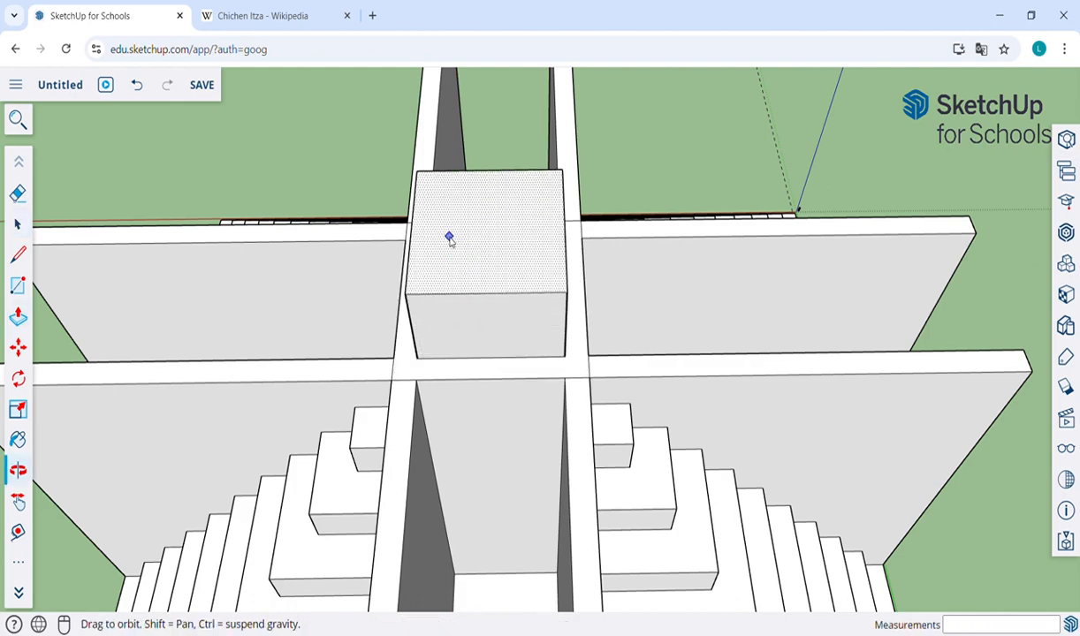
pyautogui.moveTo(497, 436); pyautogui.dragTo(472, 247)
pyautogui.press('r')
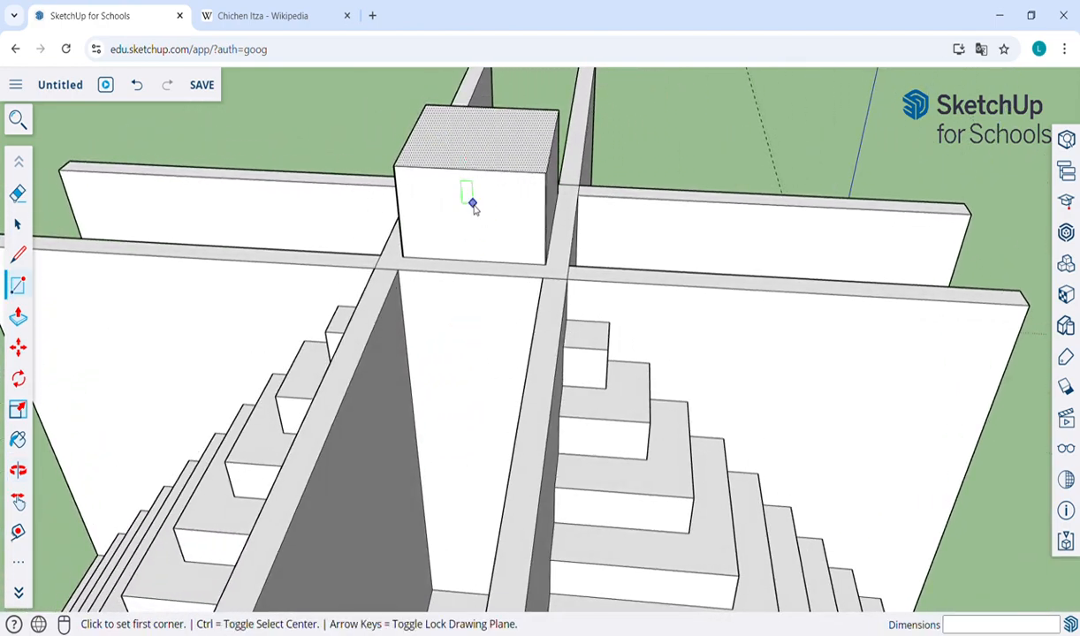
pyautogui.click(454, 260)
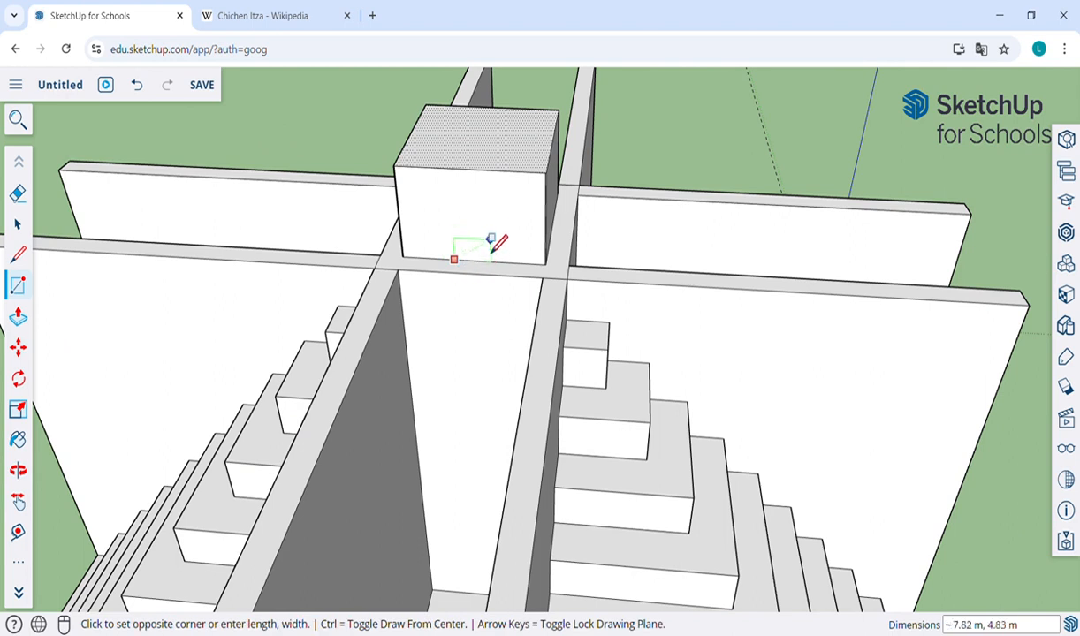
pyautogui.click(490, 206)
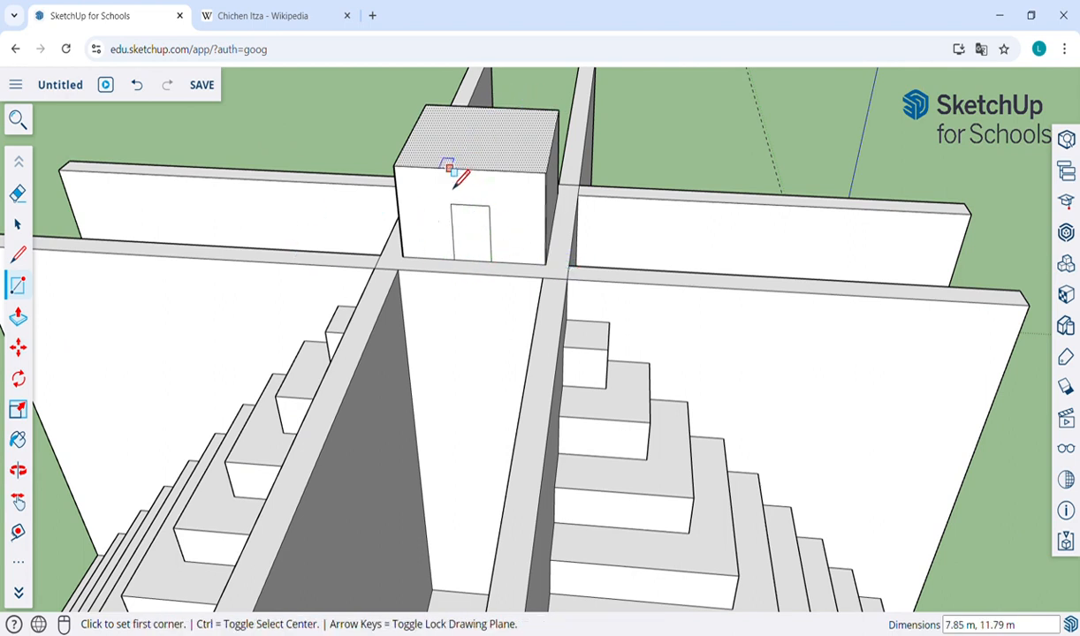
pyautogui.press('o')
pyautogui.moveTo(479, 181); pyautogui.dragTo(527, 244)
pyautogui.scroll(-2, 526, 245)
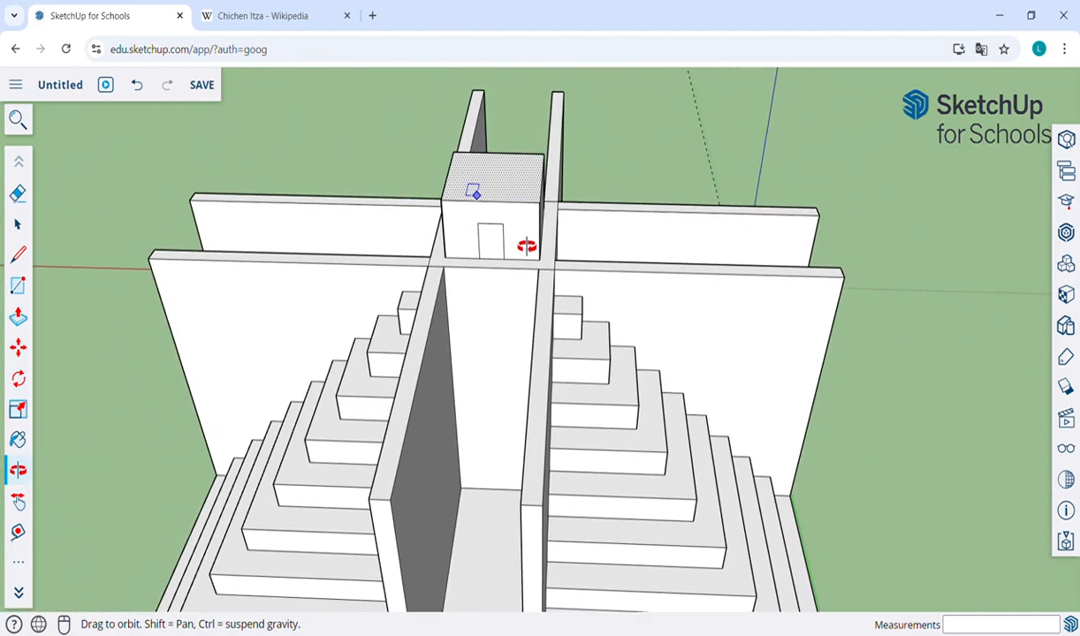
pyautogui.click(17, 226)
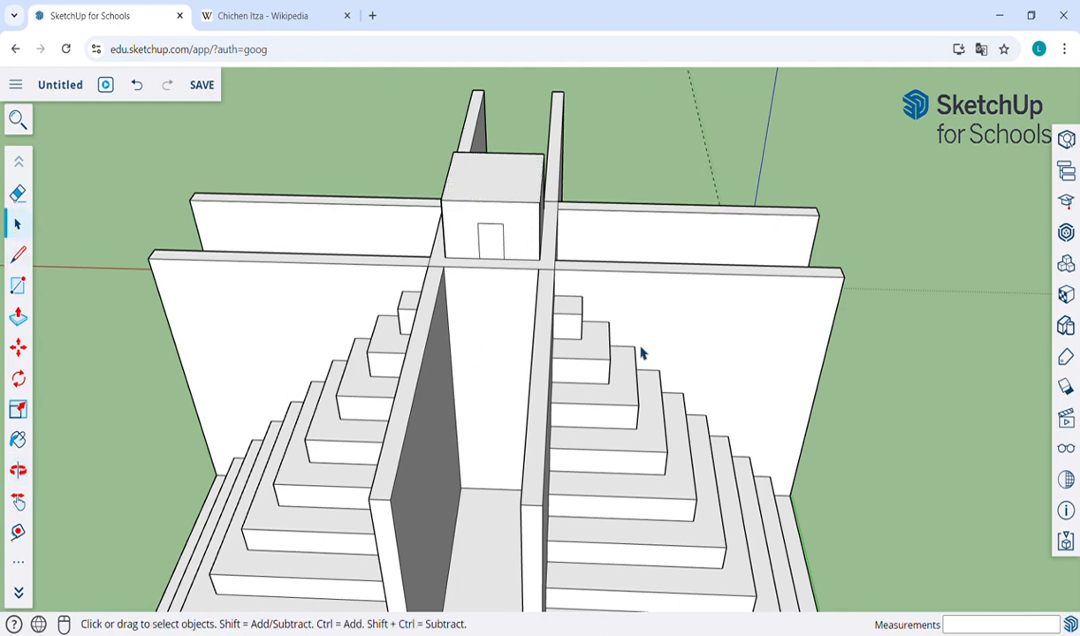
# - Draw a 90 m by 30 m rectangle on the ground beside the pyramid
pyautogui.scroll(-3, 641, 352)
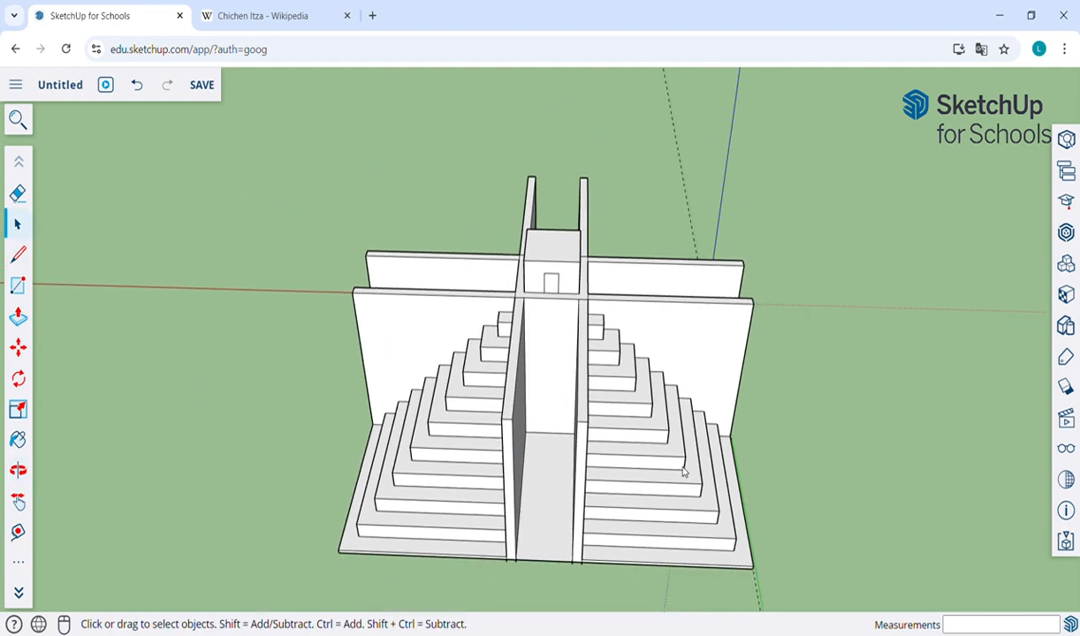
pyautogui.press('h')
pyautogui.moveTo(798, 491); pyautogui.dragTo(601, 426)
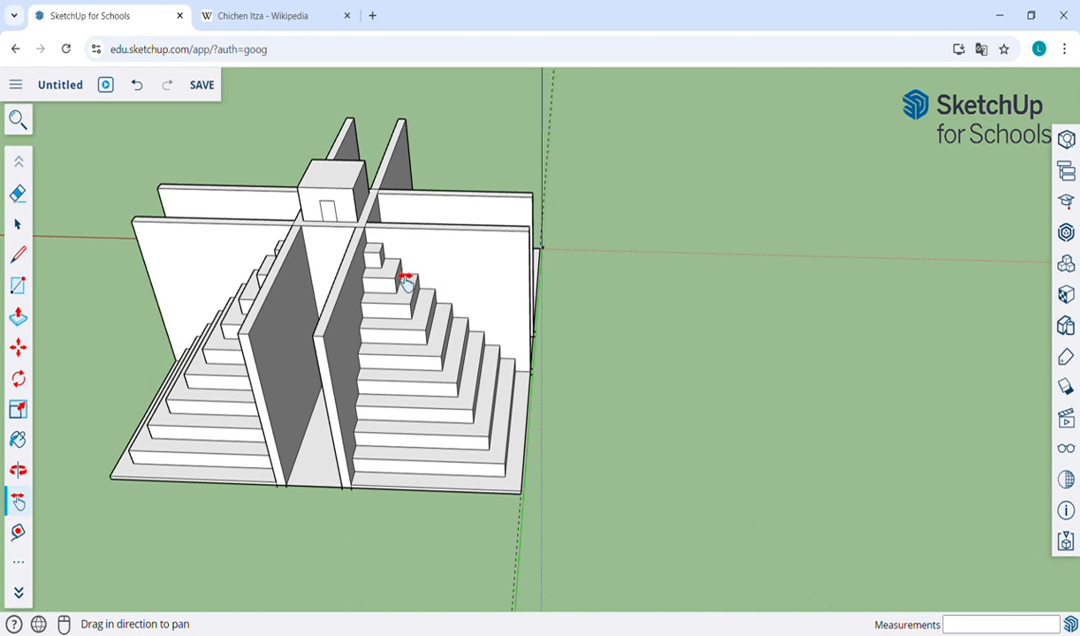
pyautogui.moveTo(617, 373); pyautogui.dragTo(514, 351)
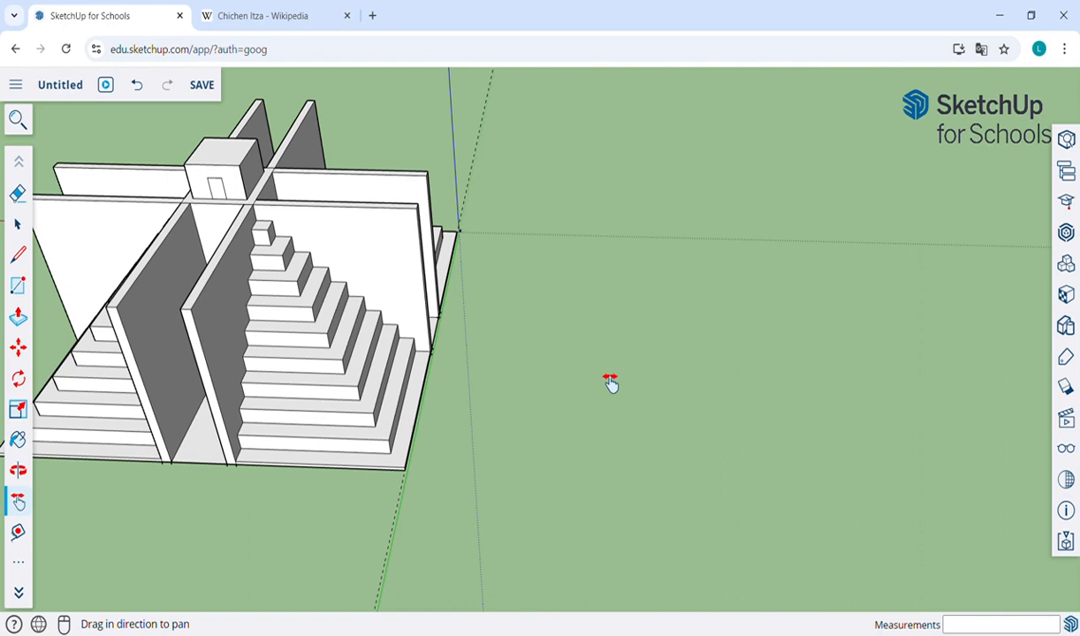
pyautogui.press('r')
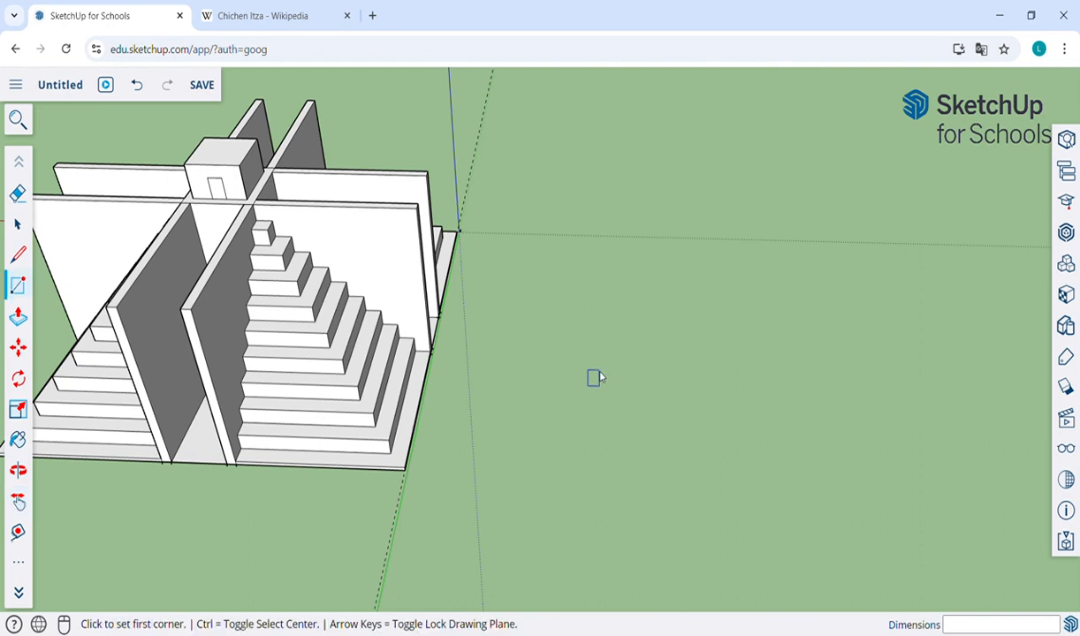
pyautogui.click(548, 363)
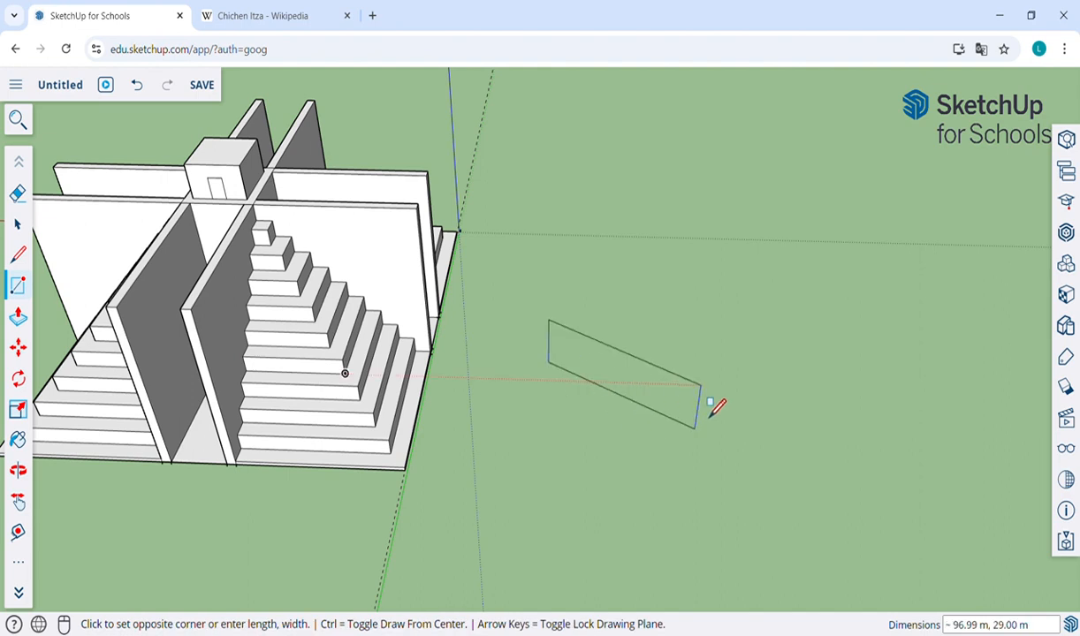
pyautogui.click(794, 422)
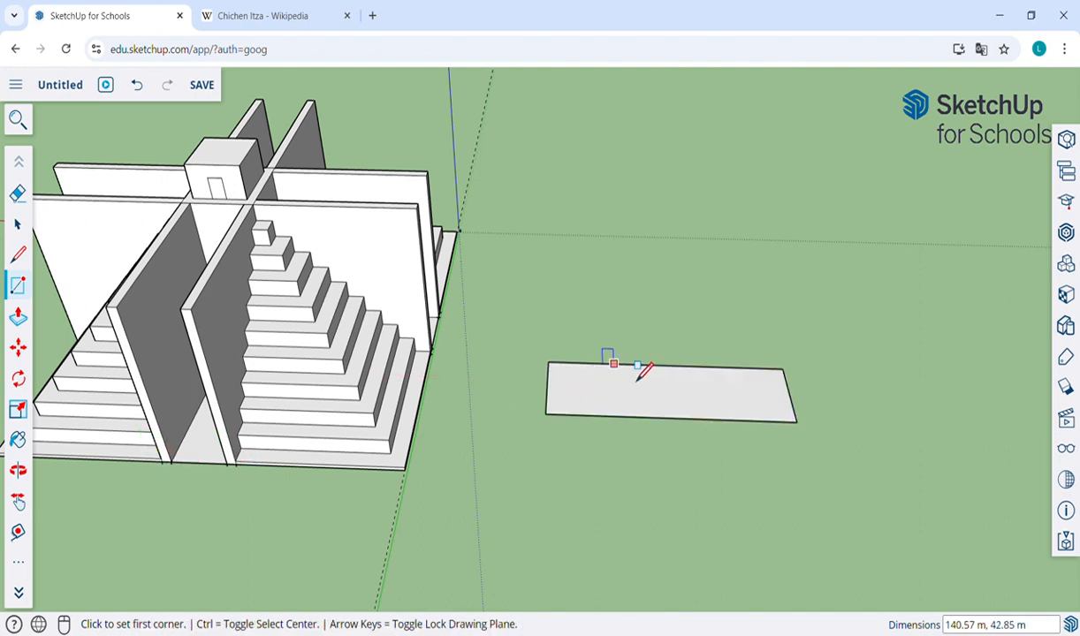
pyautogui.write('90,30')
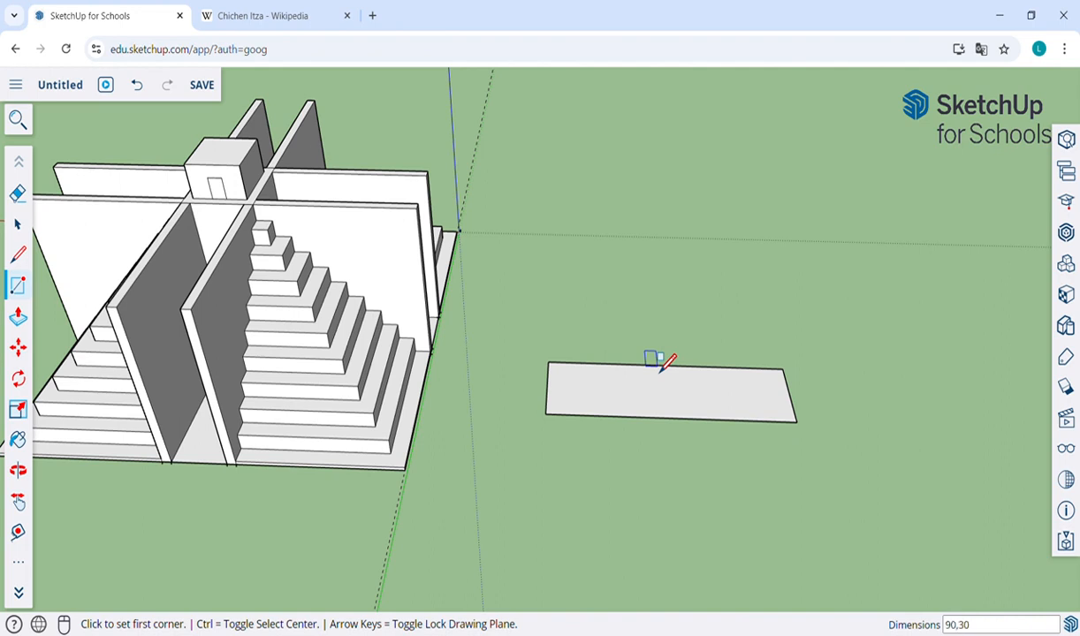
pyautogui.press('Return')
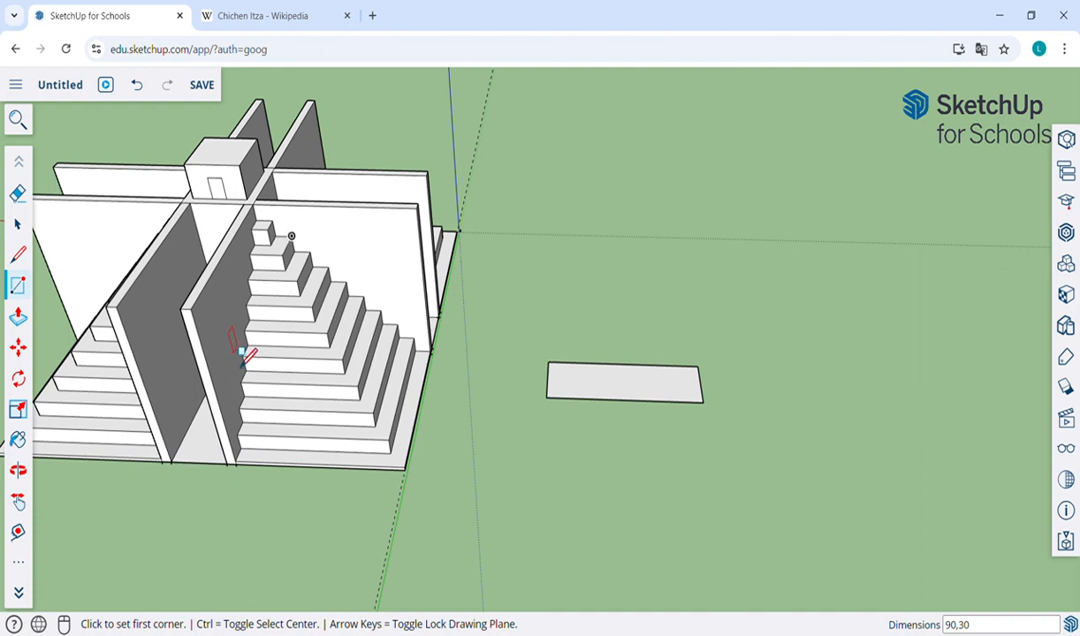
# - Place guide points on the rectangle's two long edges, 2 m from the corners at the end nearest the pyramid
pyautogui.scroll(6, 645, 387)
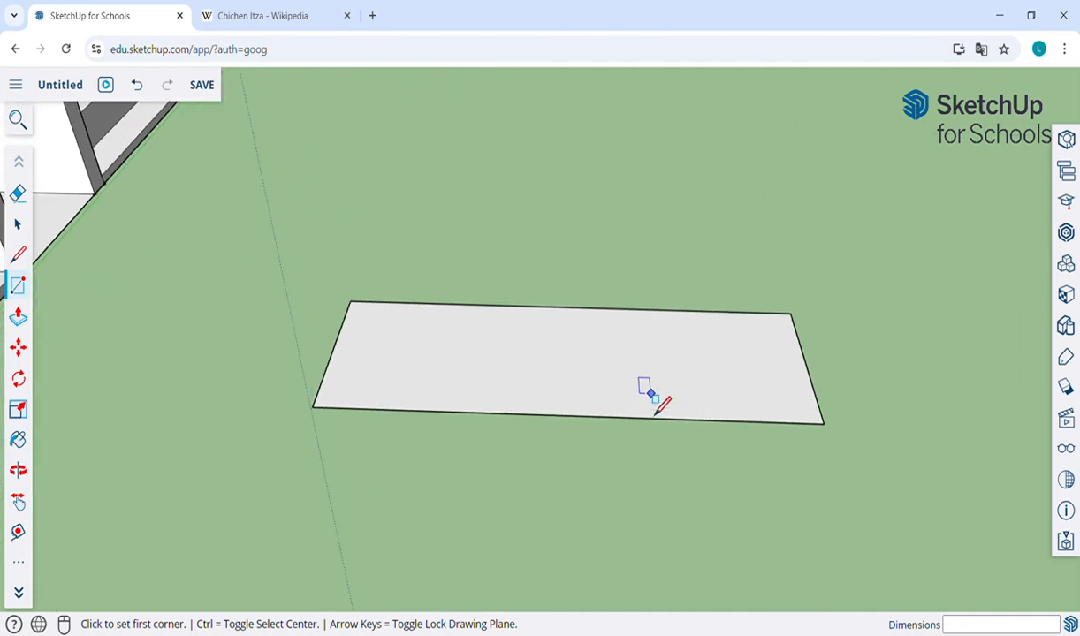
pyautogui.press('h')
pyautogui.moveTo(663, 404); pyautogui.dragTo(689, 450)
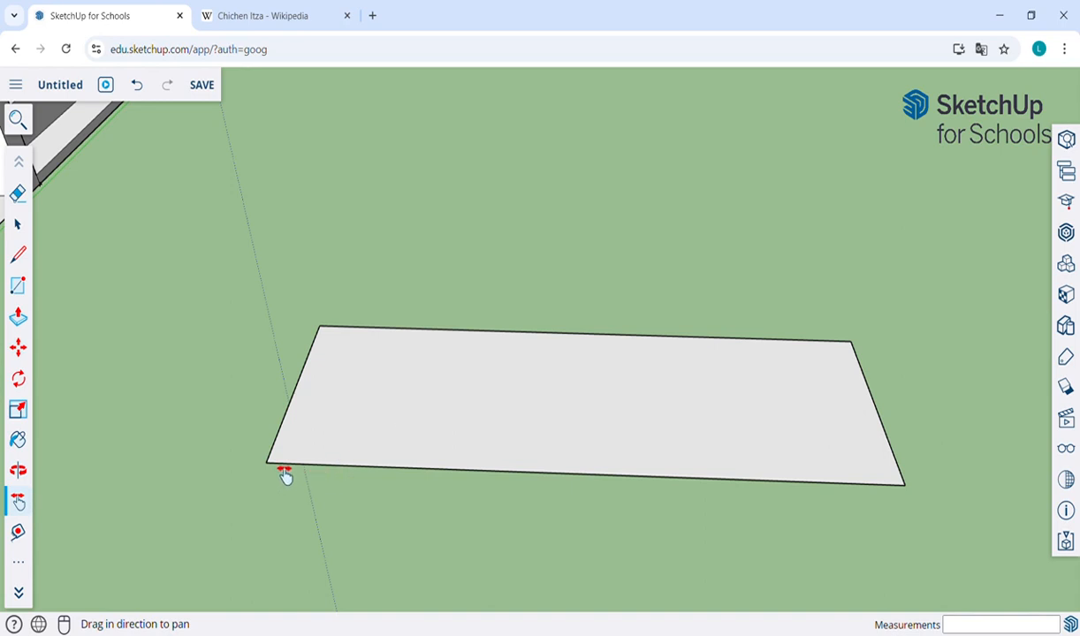
pyautogui.scroll(5, 284, 474)
pyautogui.scroll(2, 285, 474)
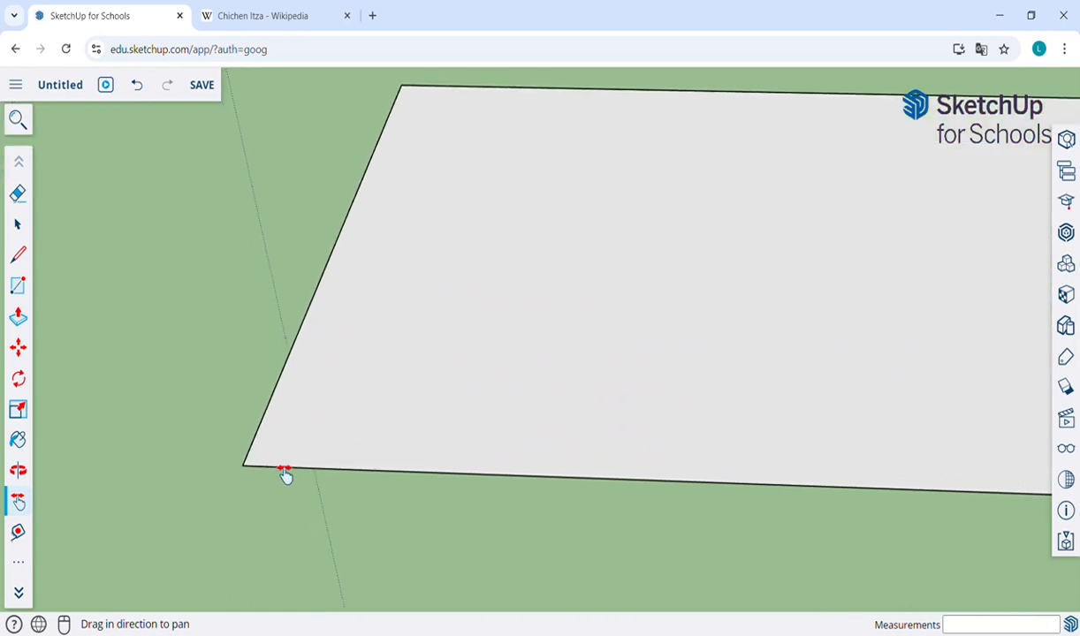
pyautogui.press('t')
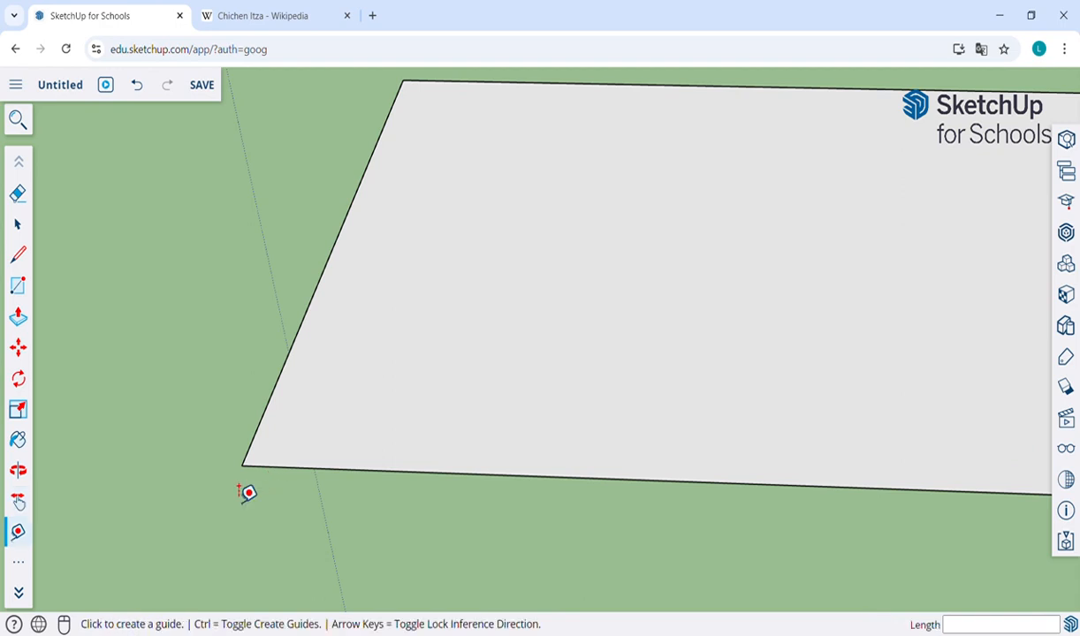
pyautogui.click(244, 467)
pyautogui.click(282, 473)
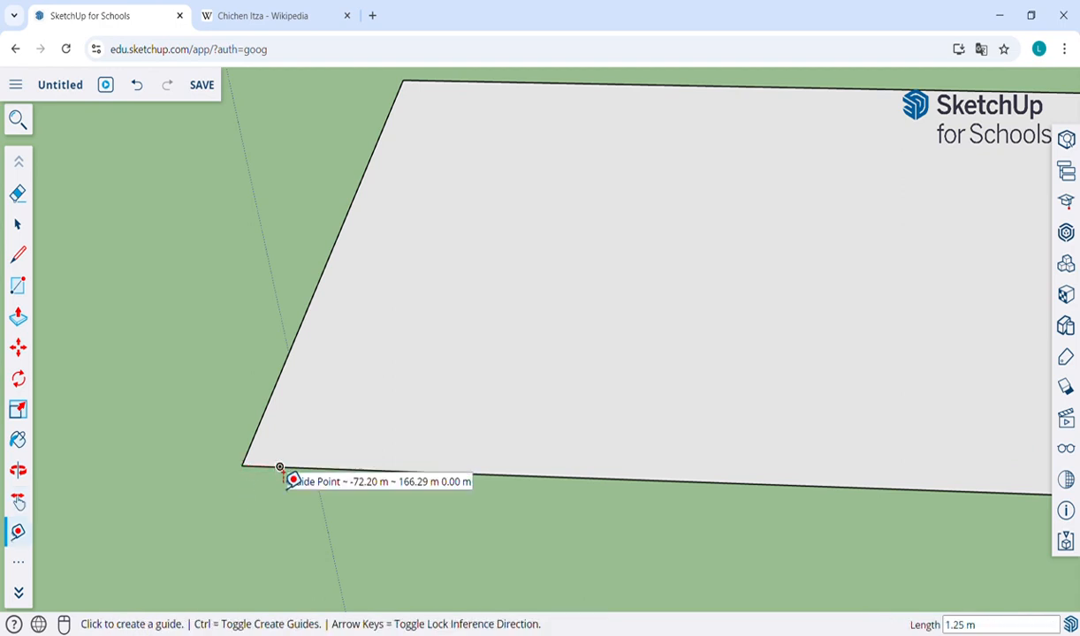
pyautogui.write('2')
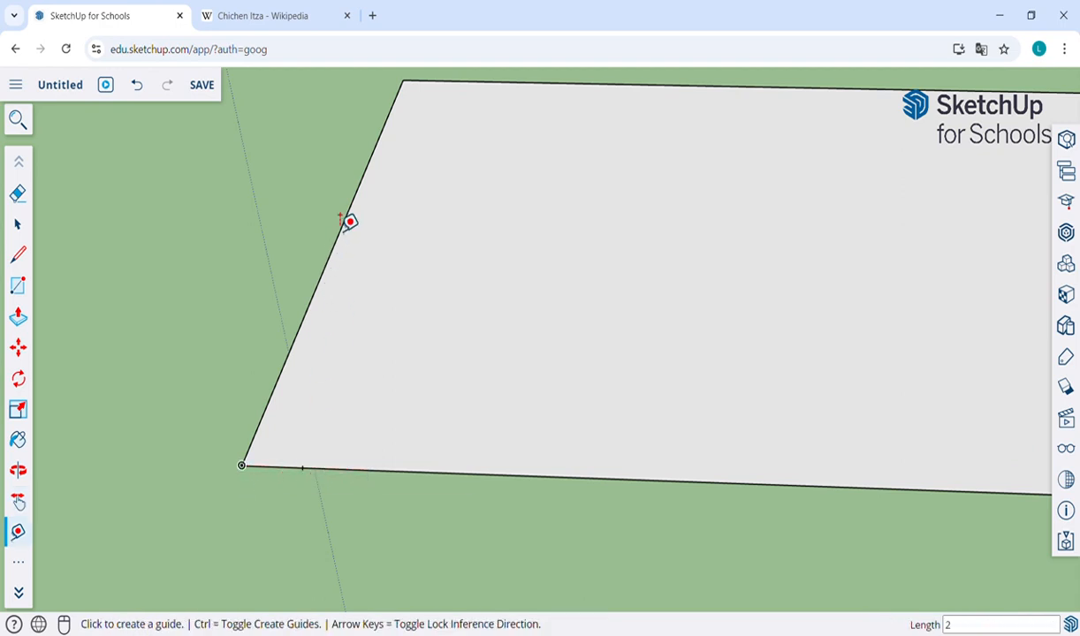
pyautogui.click(402, 81)
pyautogui.write('2')
pyautogui.press('Return')
# - Draw a line between the two guide points to split off a narrow strip across the rectangle
pyautogui.press('l')
pyautogui.click(435, 80)
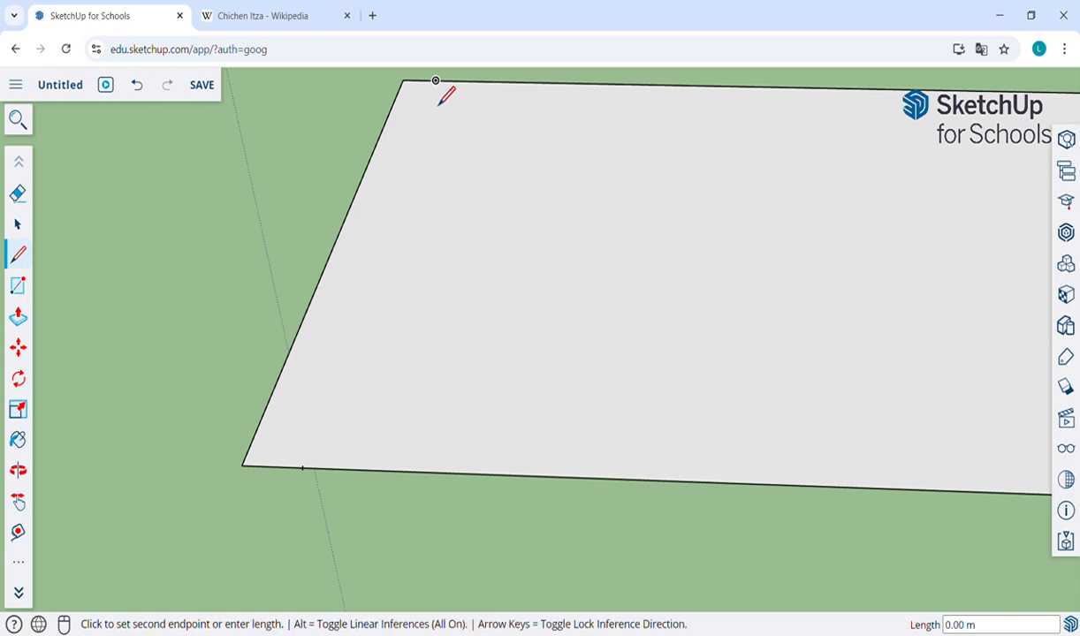
pyautogui.click(301, 468)
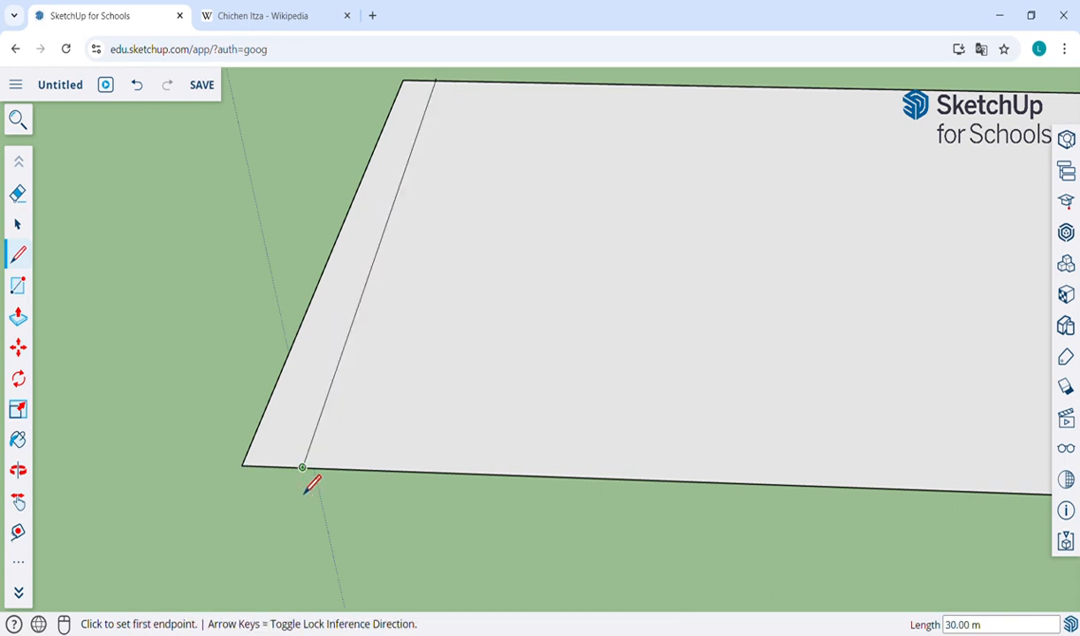
# - Try to copy the strip line to the rectangle's far short edge and divide the span into 44 equal parts
pyautogui.scroll(-3, 301, 491)
pyautogui.press('o')
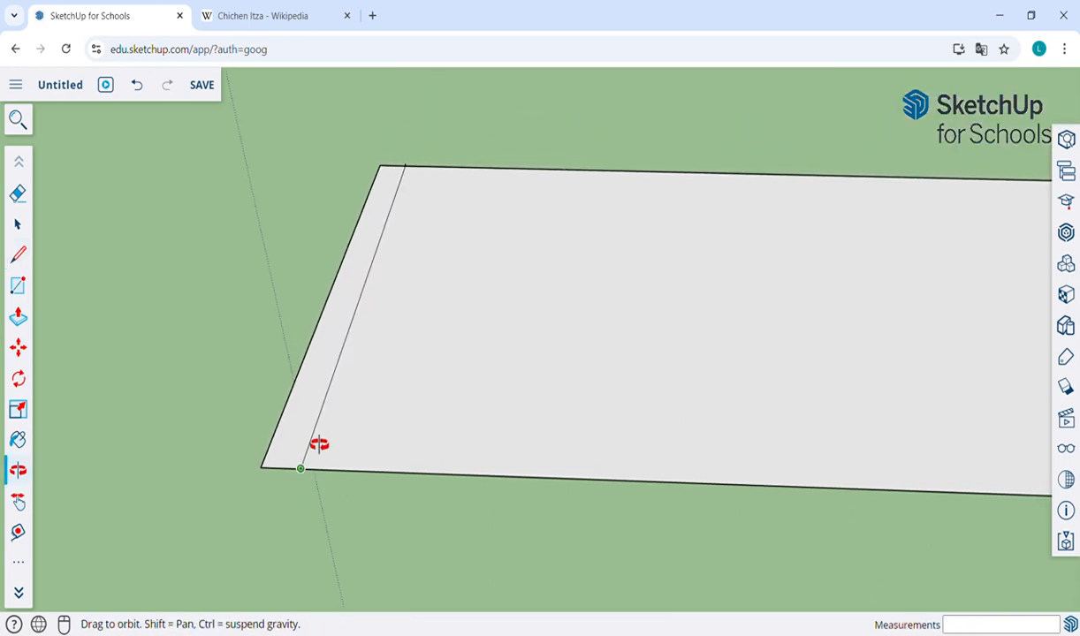
pyautogui.moveTo(367, 301); pyautogui.dragTo(380, 324)
pyautogui.scroll(-5, 374, 358)
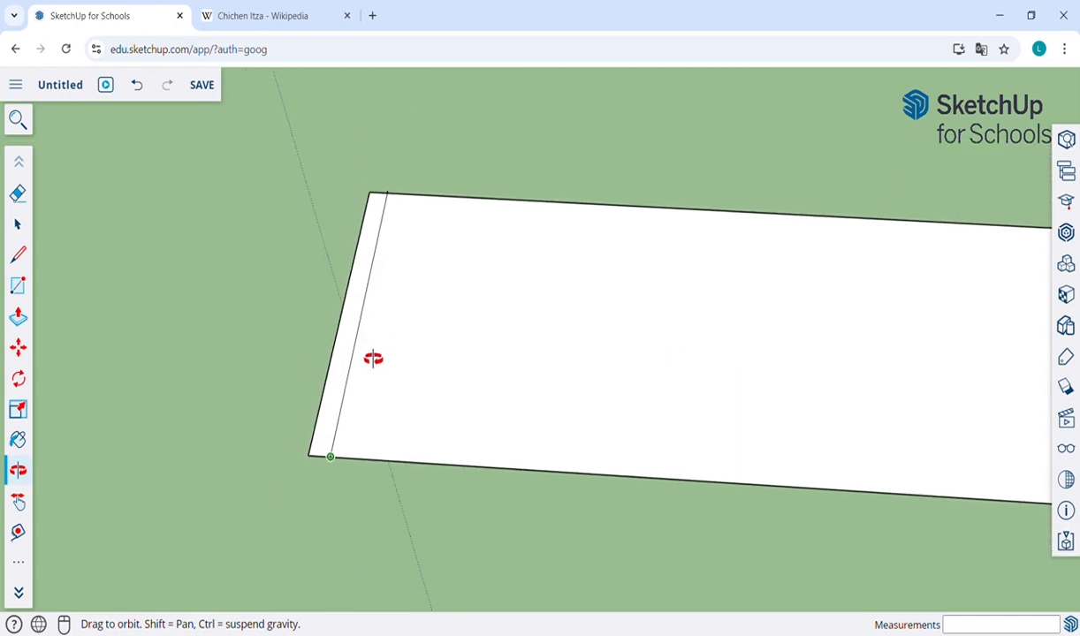
pyautogui.press('h')
pyautogui.moveTo(373, 359); pyautogui.dragTo(279, 367)
pyautogui.click(17, 224)
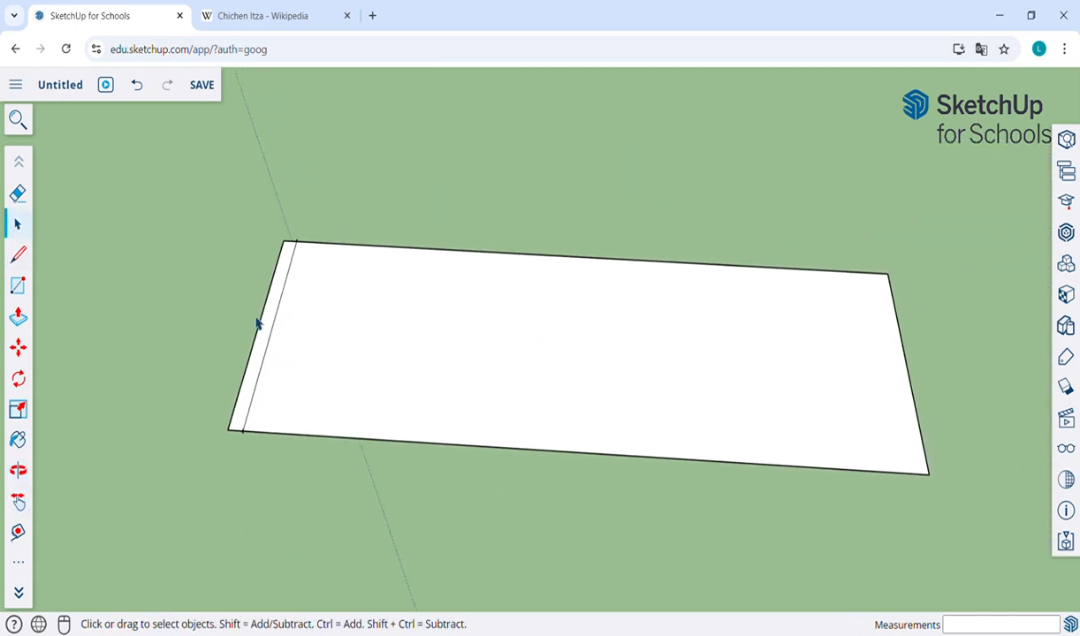
pyautogui.click(277, 346)
pyautogui.press('m')
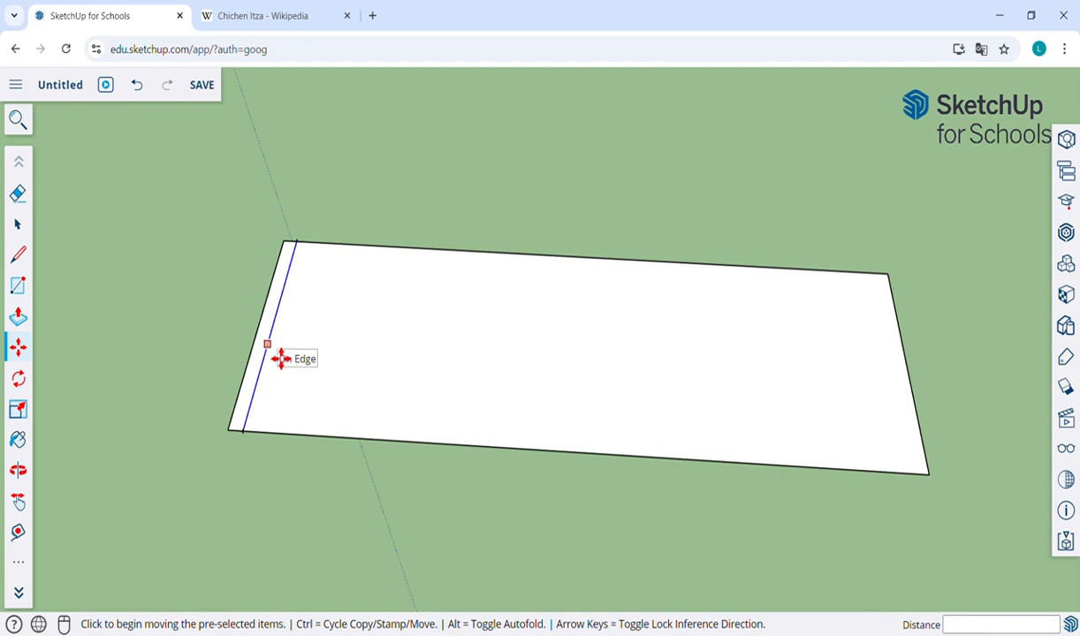
pyautogui.press('ctrl')
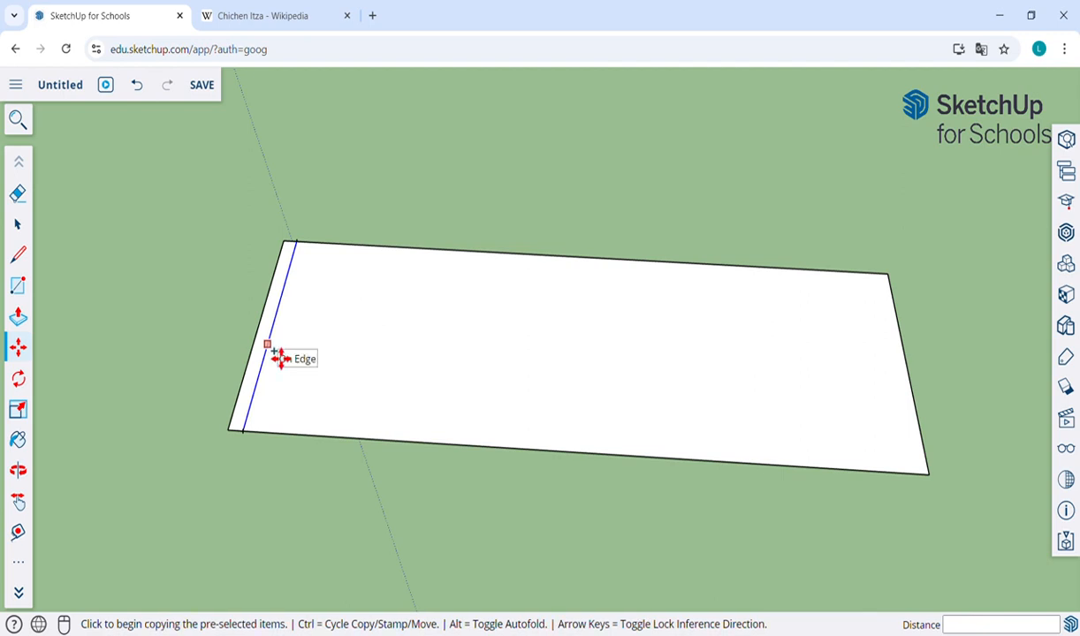
pyautogui.click(279, 357)
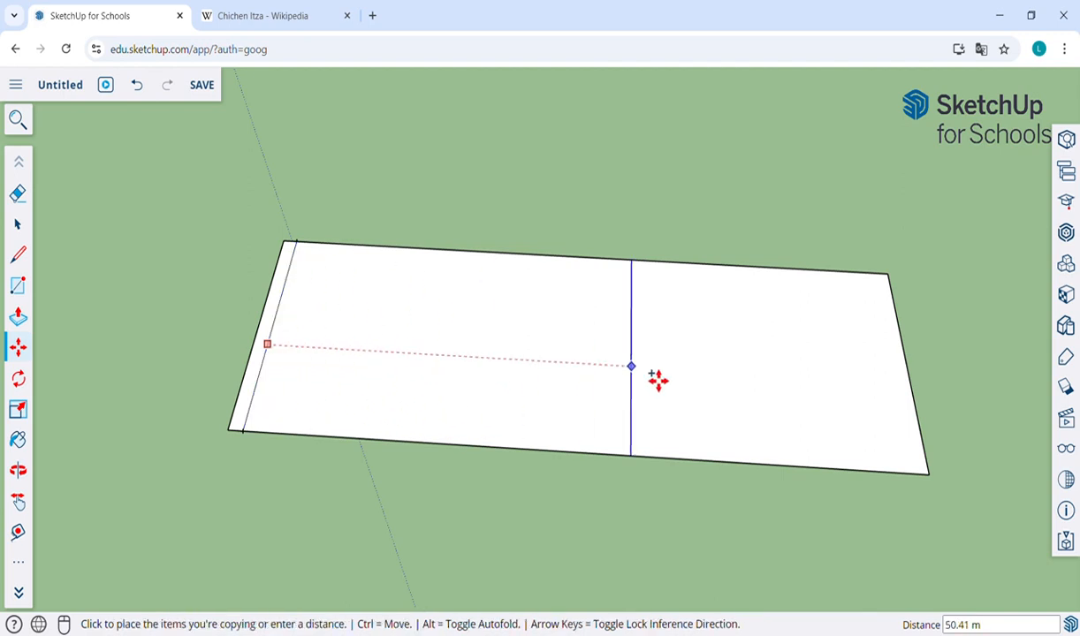
pyautogui.click(919, 389)
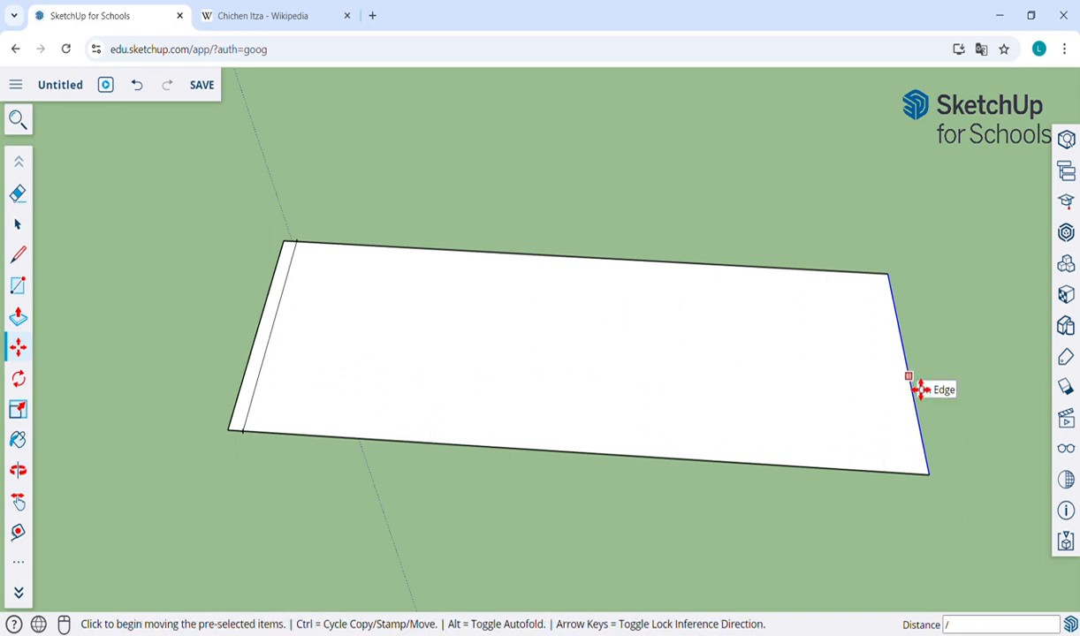
pyautogui.press('Return')
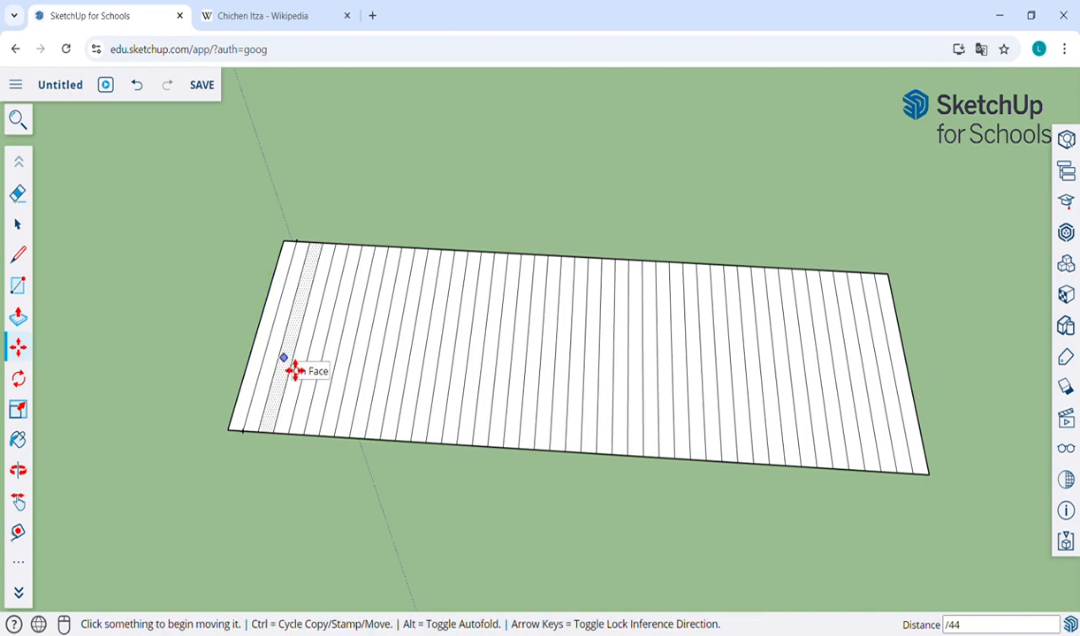
pyautogui.hotkey('ctrl', 'z')
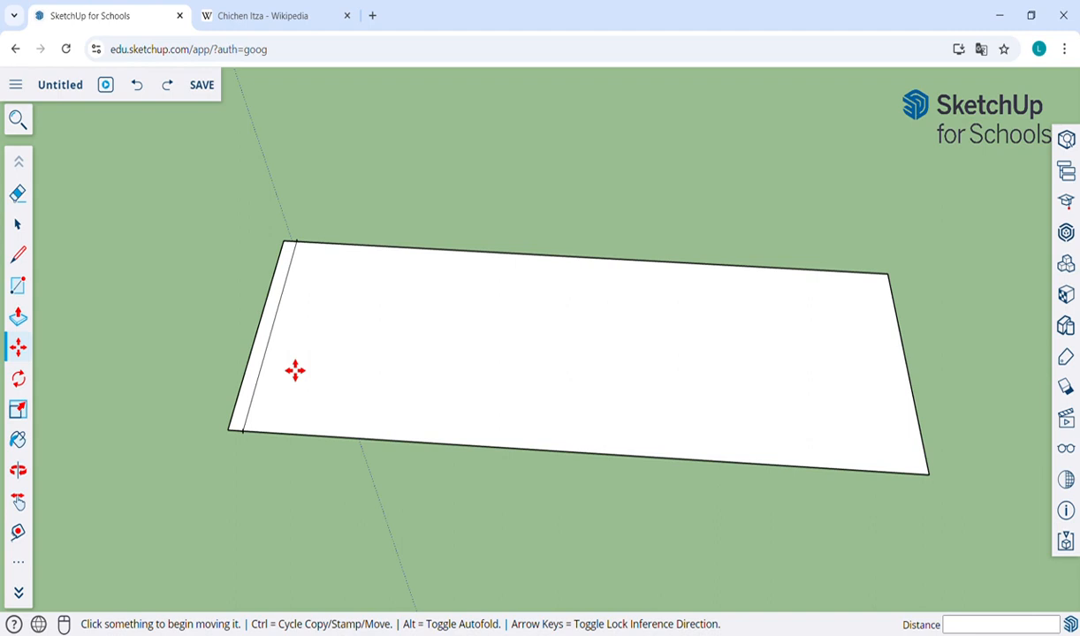
# - Copy the strip line onto the opposite short edge and array it with /44 to divide the rectangle into equal strips
pyautogui.click(19, 227)
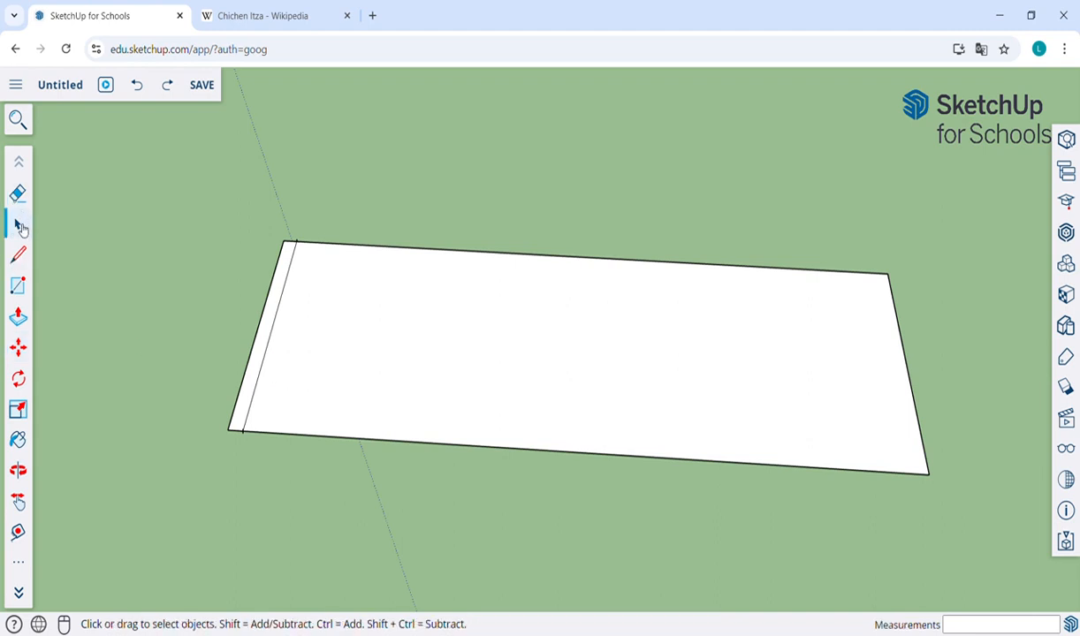
pyautogui.click(277, 343)
pyautogui.click(277, 343)
pyautogui.press('m')
pyautogui.press('ctrl')
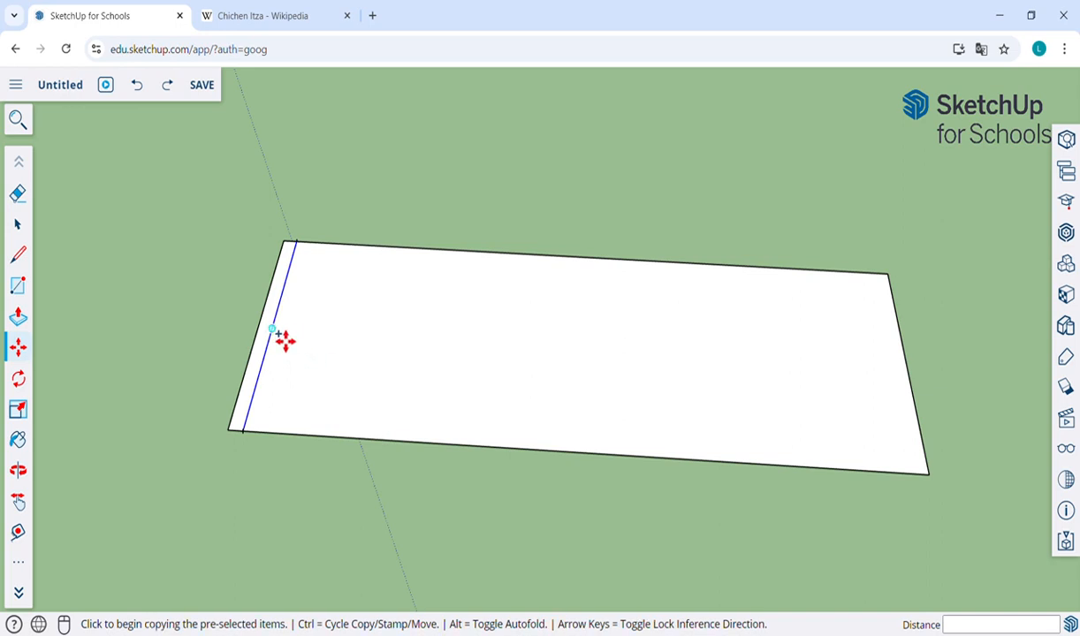
pyautogui.click(283, 341)
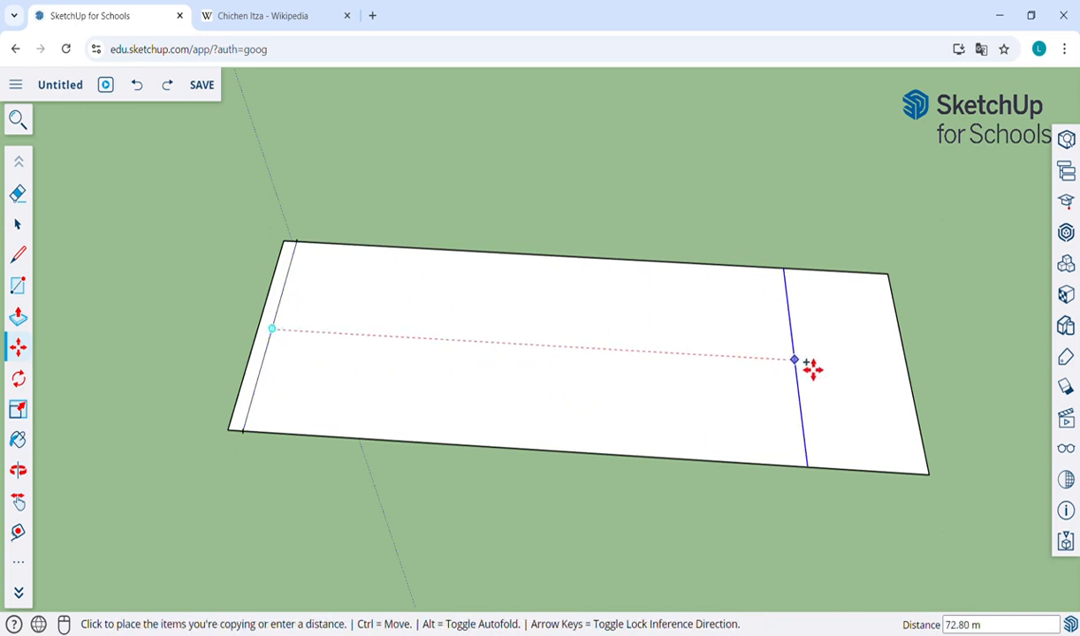
pyautogui.click(915, 377)
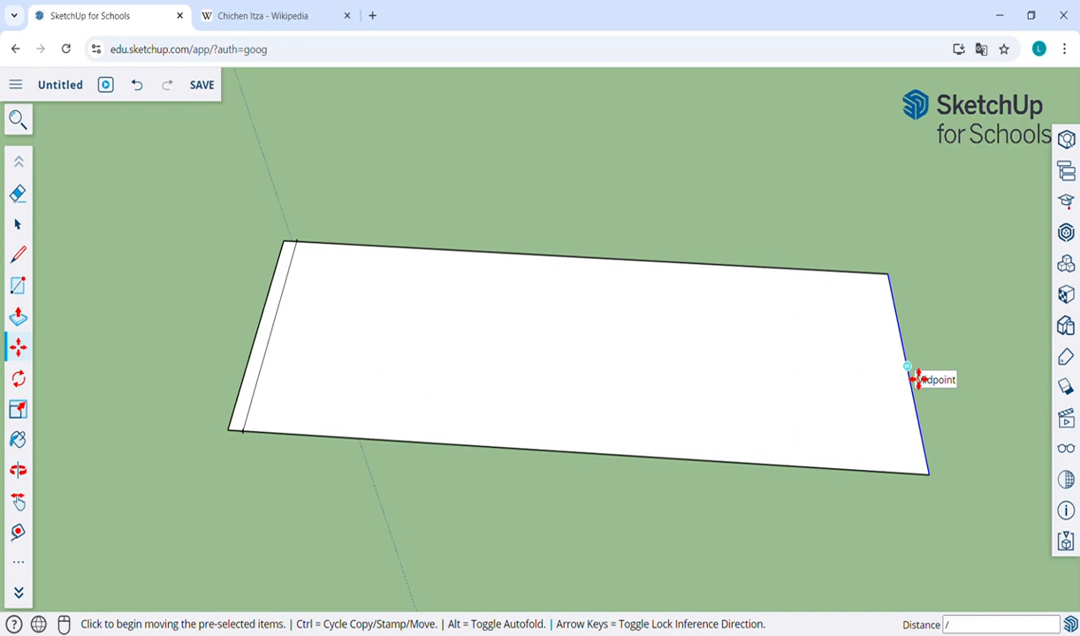
pyautogui.write('/44')
pyautogui.press('Return')
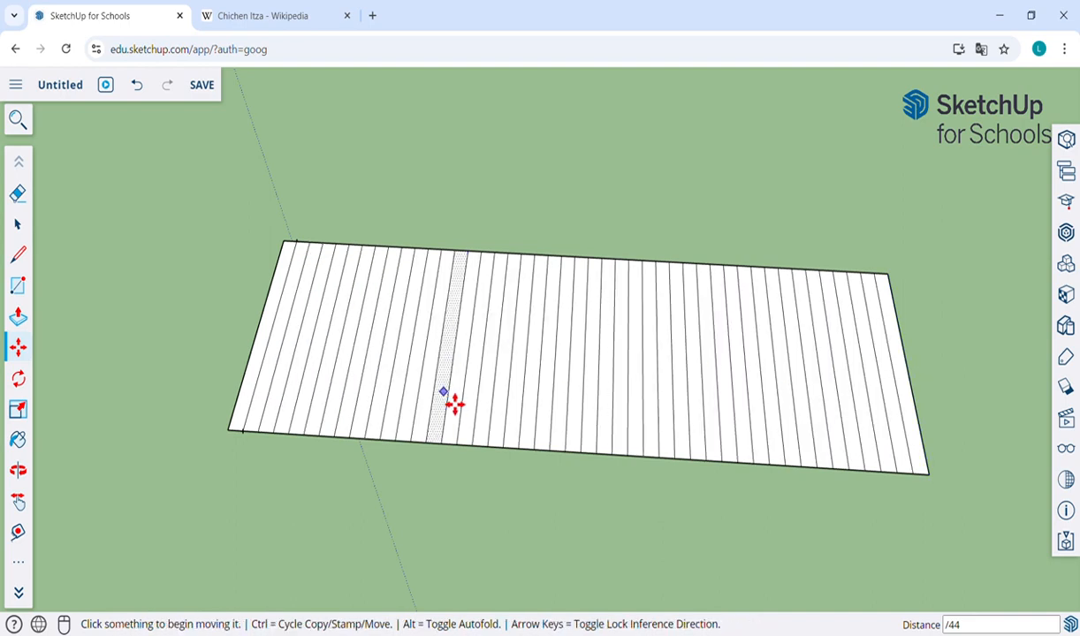
# - Try to extrude the first strip and its neighbour at the rectangle's guide-point end, and undo the neighbour's extrusion
pyautogui.scroll(-2, 454, 403)
pyautogui.scroll(2, 454, 404)
pyautogui.press('o')
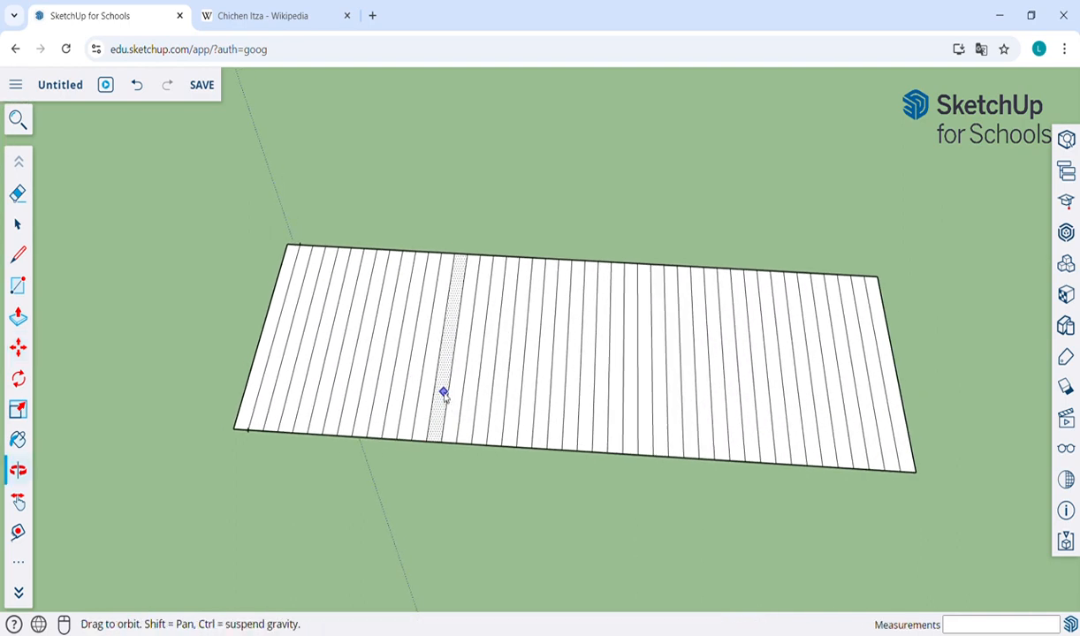
pyautogui.moveTo(463, 482); pyautogui.dragTo(522, 385)
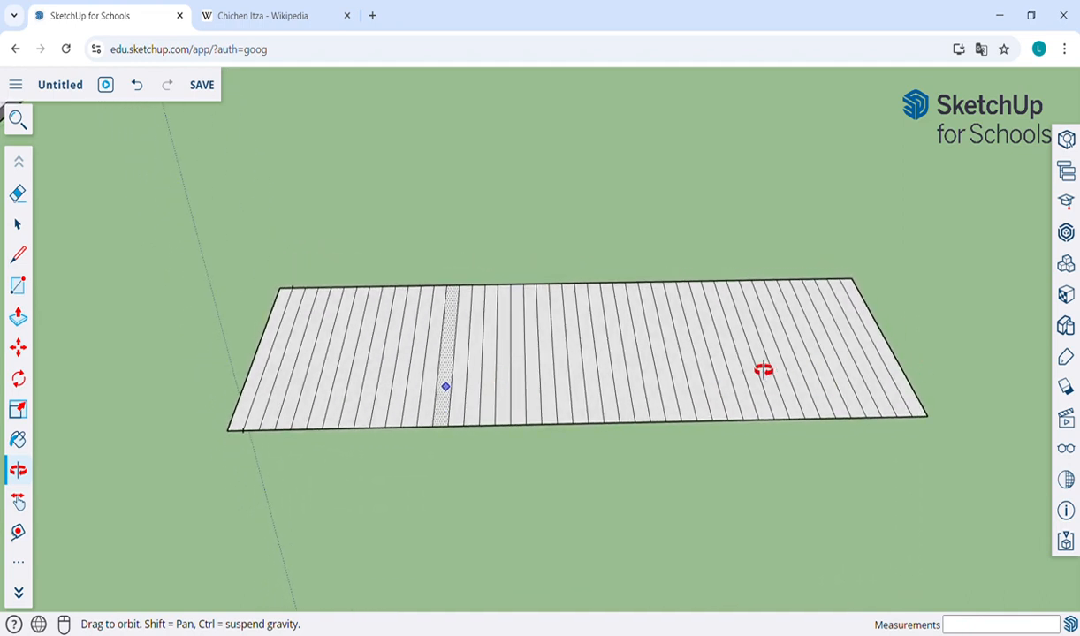
pyautogui.click(18, 223)
pyautogui.press('p')
pyautogui.click(277, 347)
pyautogui.click(276, 340)
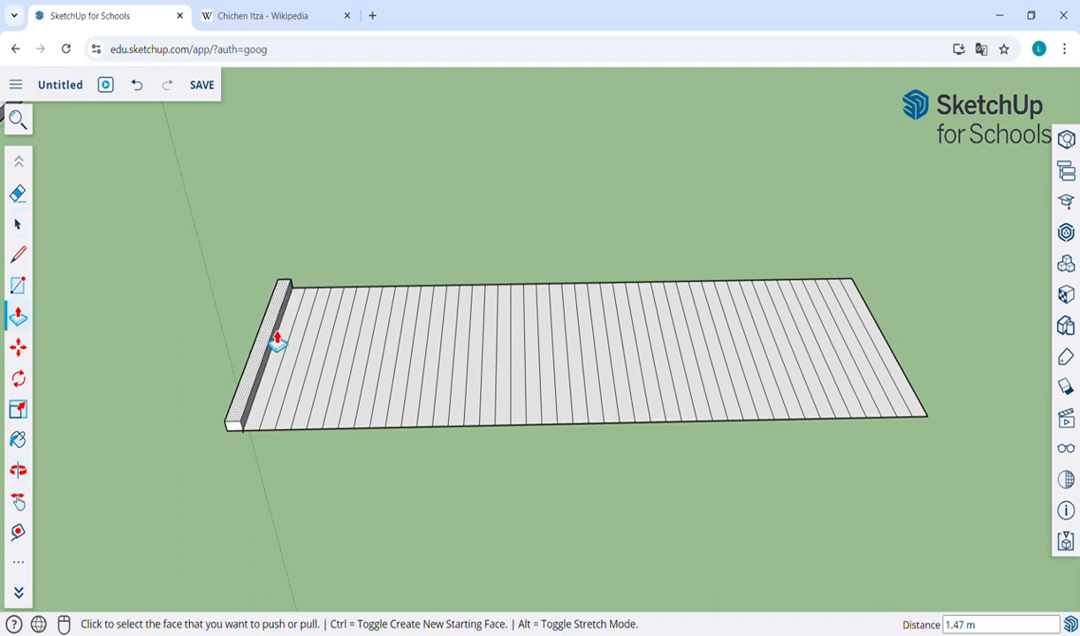
pyautogui.click(277, 341)
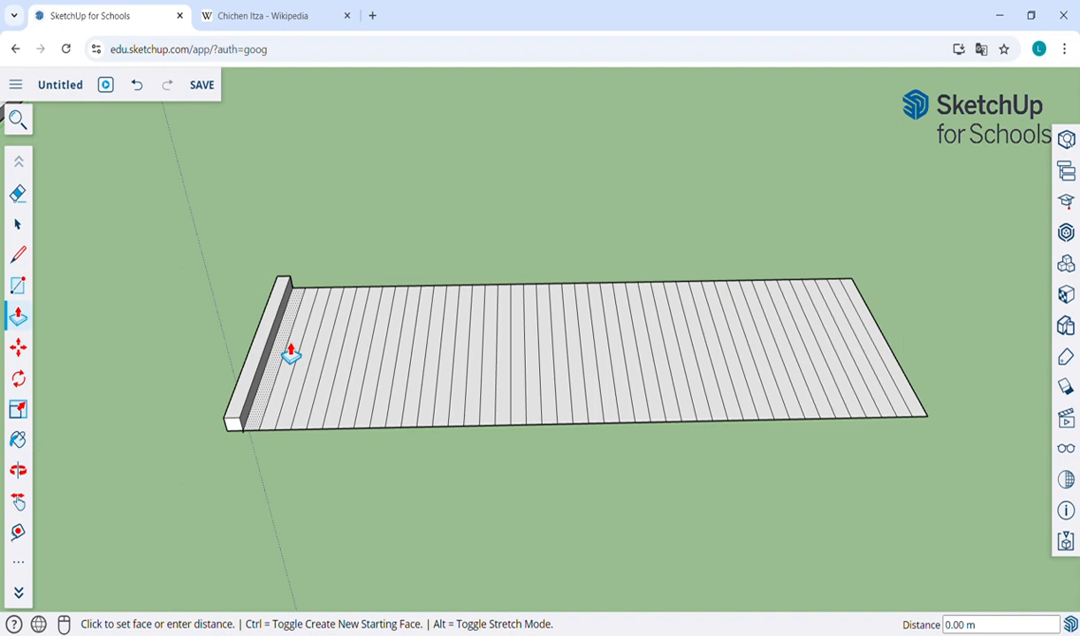
pyautogui.click(278, 299)
pyautogui.click(282, 305)
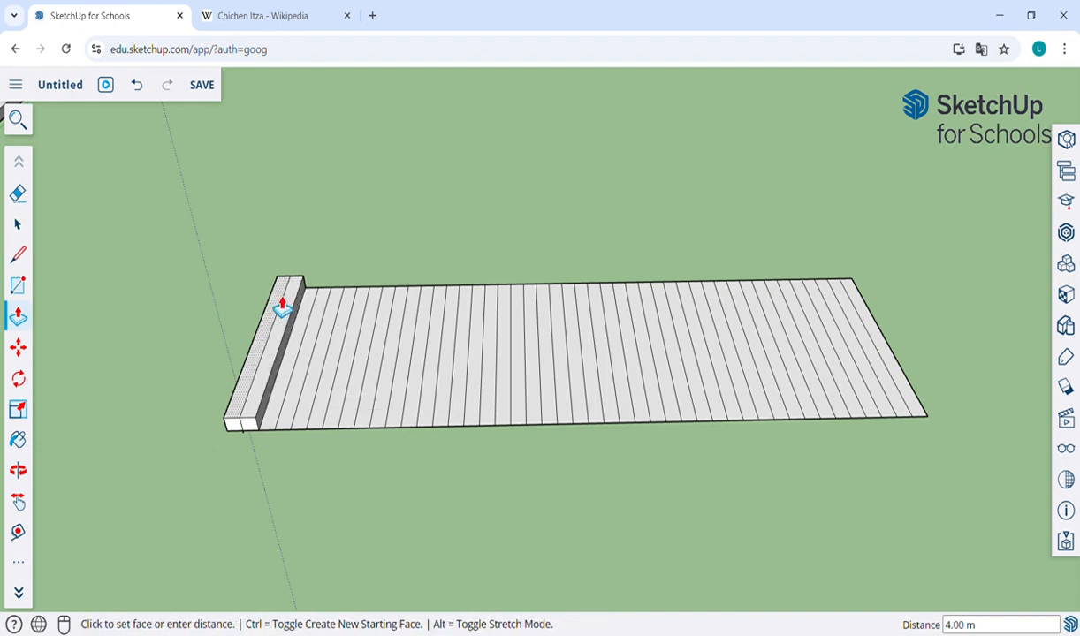
pyautogui.hotkey('ctrl', 'z')
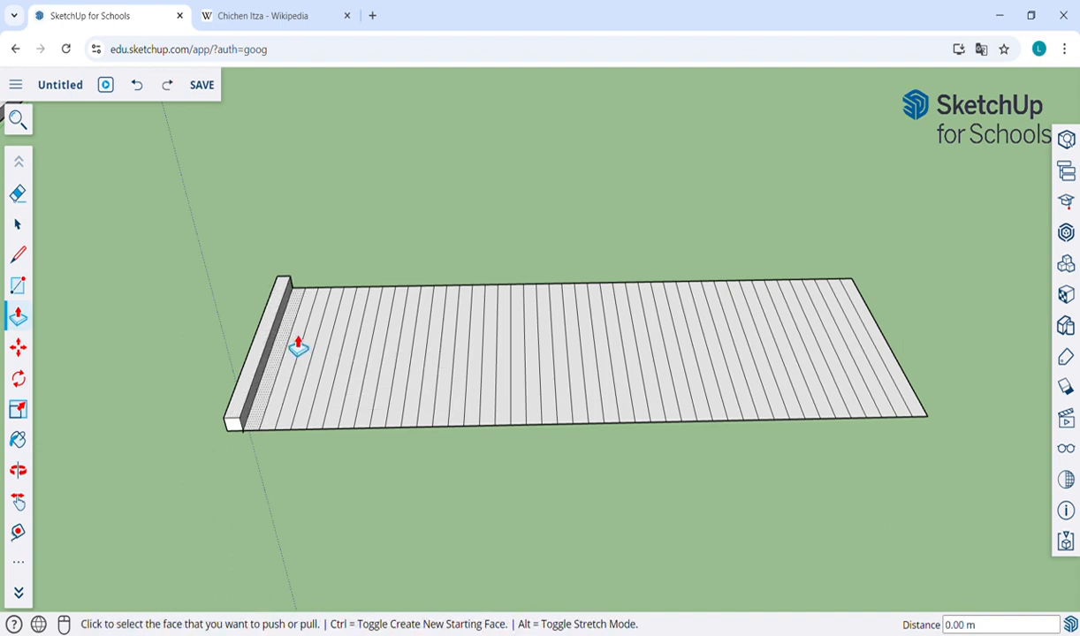
# - Try to extrude the second and third strips upward using a 4 m height, and undo all strip extrusions at that end
pyautogui.click(299, 346)
pyautogui.click(299, 343)
pyautogui.write('4')
pyautogui.press('Return')
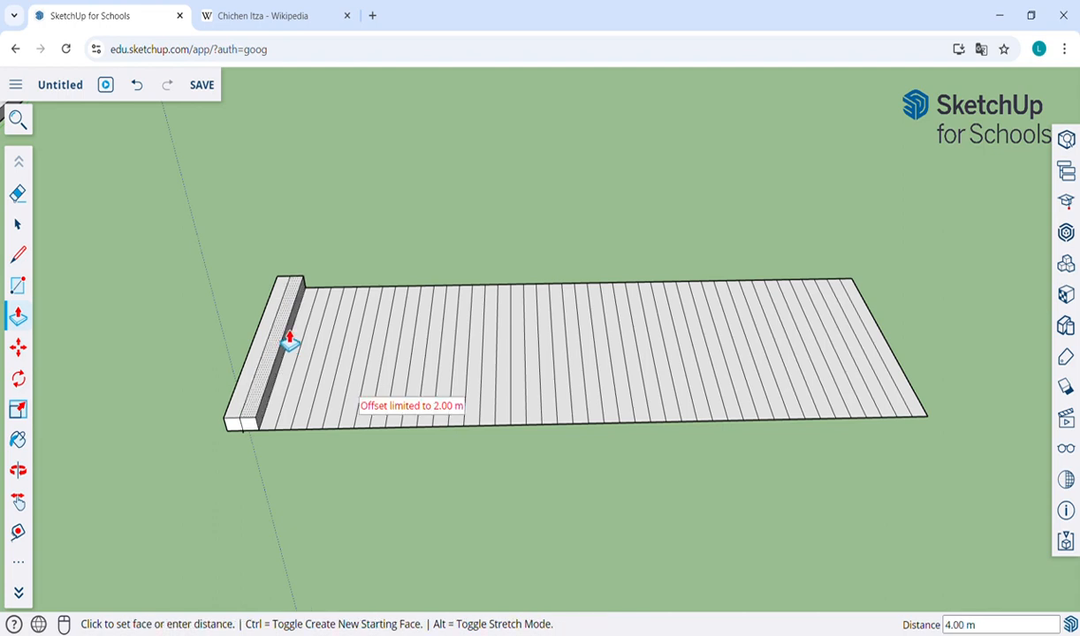
pyautogui.click(292, 335)
pyautogui.click(291, 335)
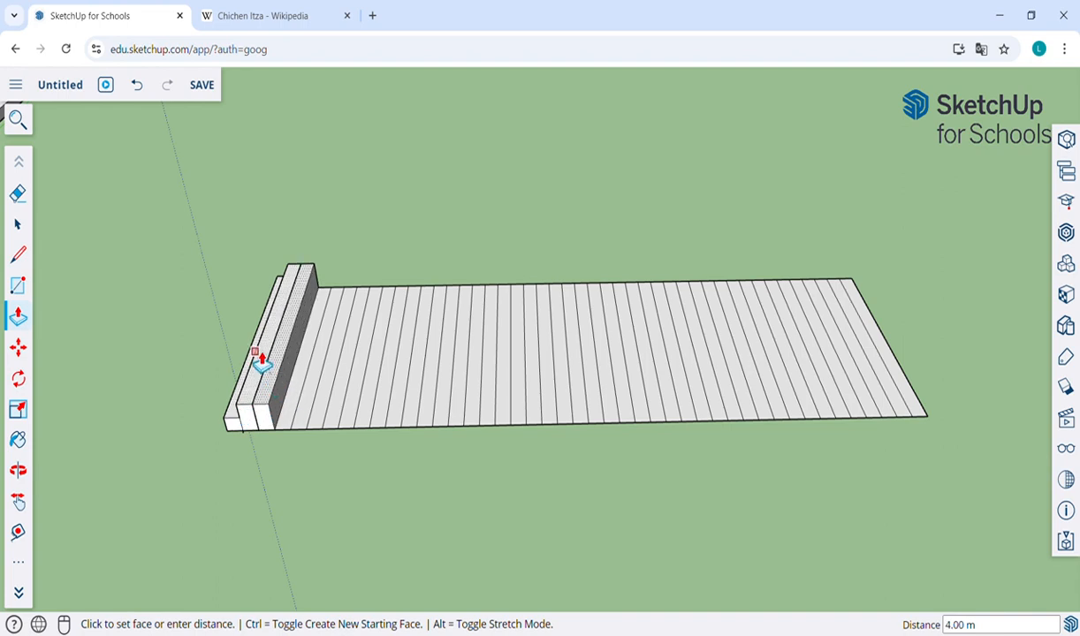
pyautogui.click(262, 360)
pyautogui.hotkey('ctrl', 'z')
pyautogui.hotkey('ctrl', 'z')
pyautogui.hotkey('ctrl', 'z')
pyautogui.hotkey('ctrl', 'z')
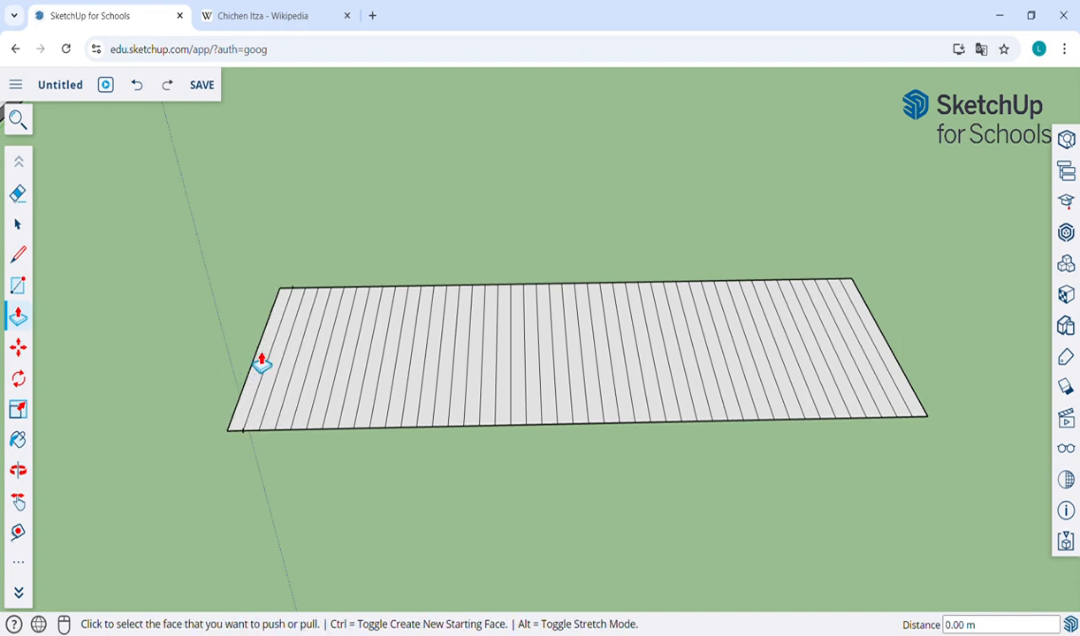
# - Extrude the outermost strip at the end opposite the guide points 90 m upward, and the strip beside it 88 m
pyautogui.click(895, 356)
pyautogui.click(888, 334)
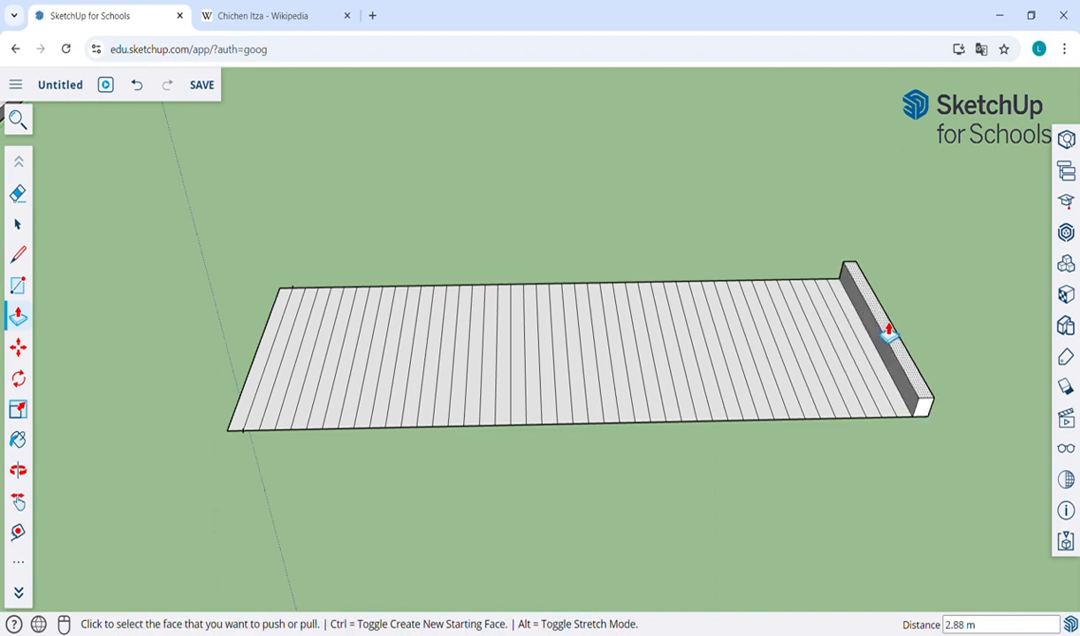
pyautogui.write('90')
pyautogui.press('Return')
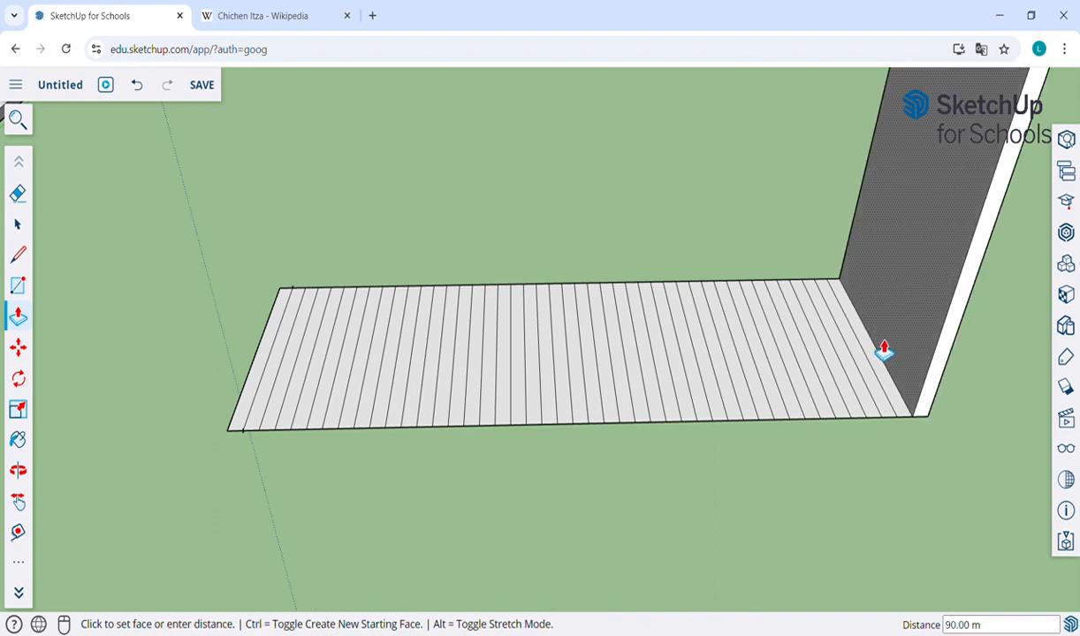
pyautogui.click(881, 353)
pyautogui.click(877, 341)
pyautogui.write('88')
pyautogui.press('Return')
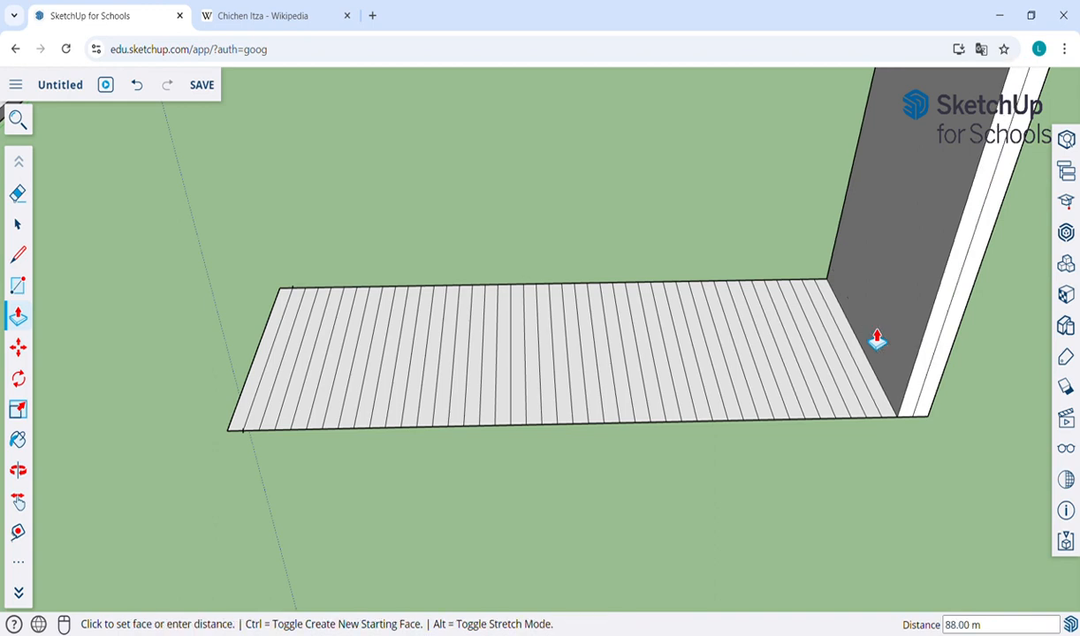
# - Extrude the third and fourth strips upward, each 2 m lower than the one before, down to 84 m
pyautogui.click(870, 361)
pyautogui.click(861, 337)
pyautogui.write('8')
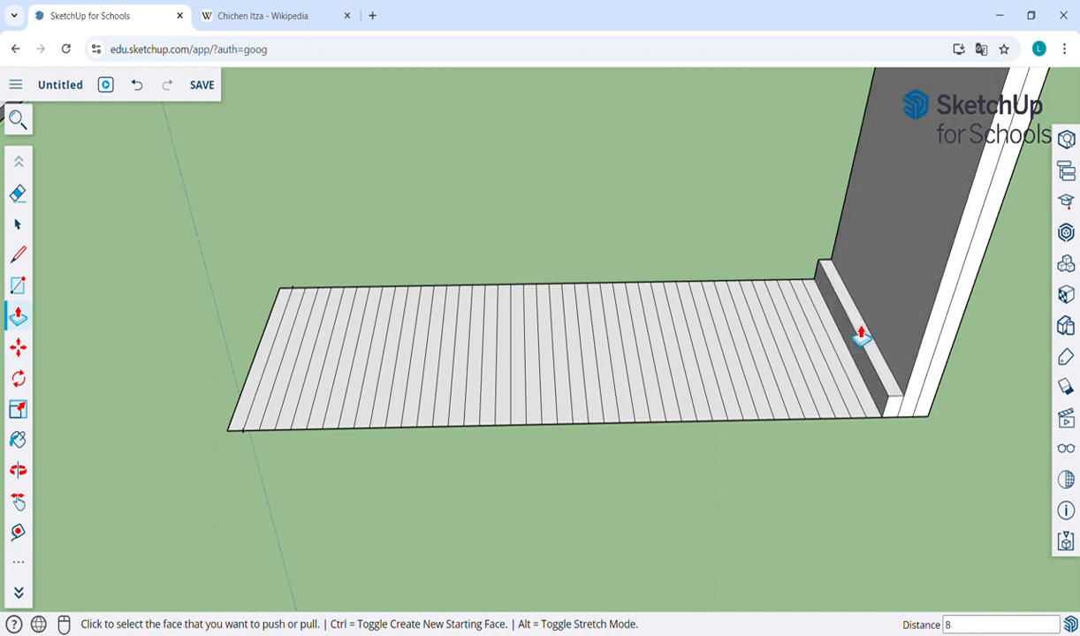
pyautogui.write('8')
pyautogui.press('Return')
pyautogui.click(861, 336)
pyautogui.click(846, 334)
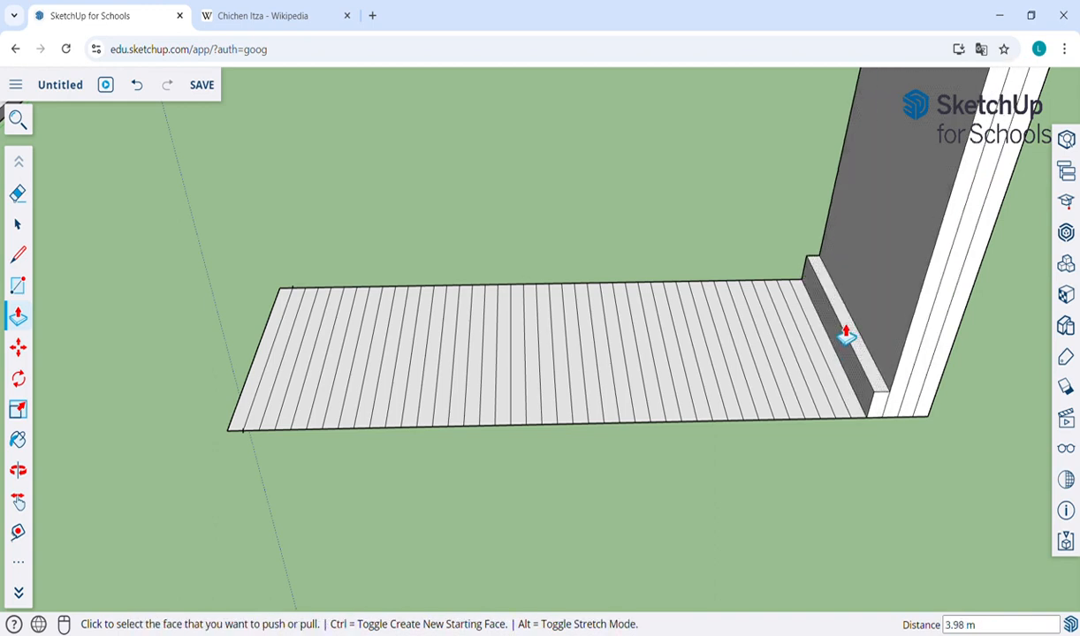
pyautogui.press('Return')
# - Extrude the fifth strip 82 m and the sixth strip 80 m upward
pyautogui.click(822, 373)
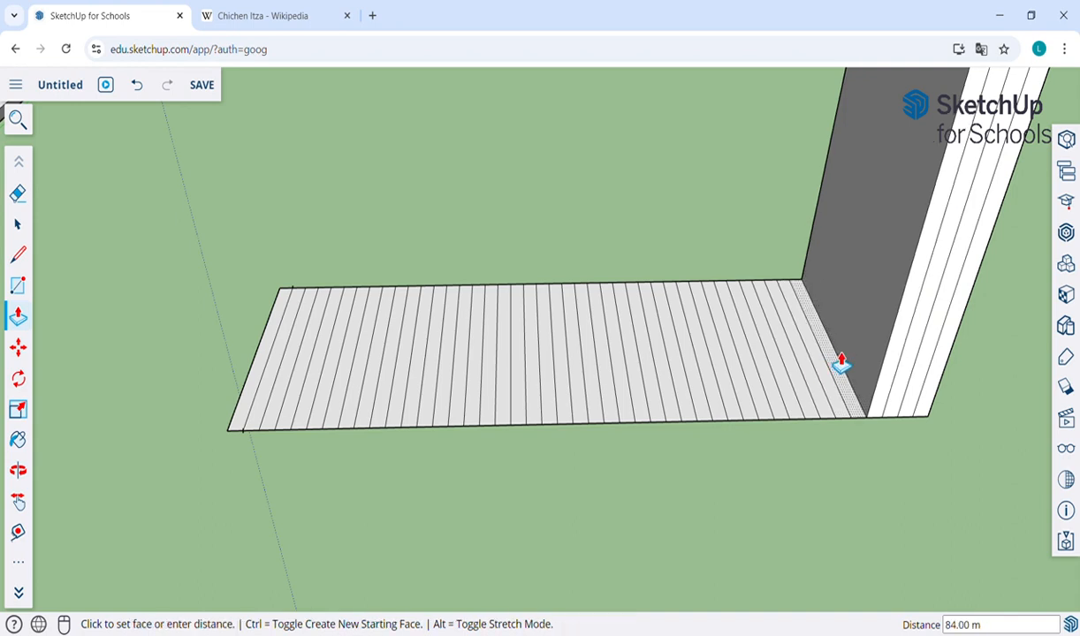
pyautogui.click(837, 353)
pyautogui.write('88')
pyautogui.press('Return')
pyautogui.click(839, 352)
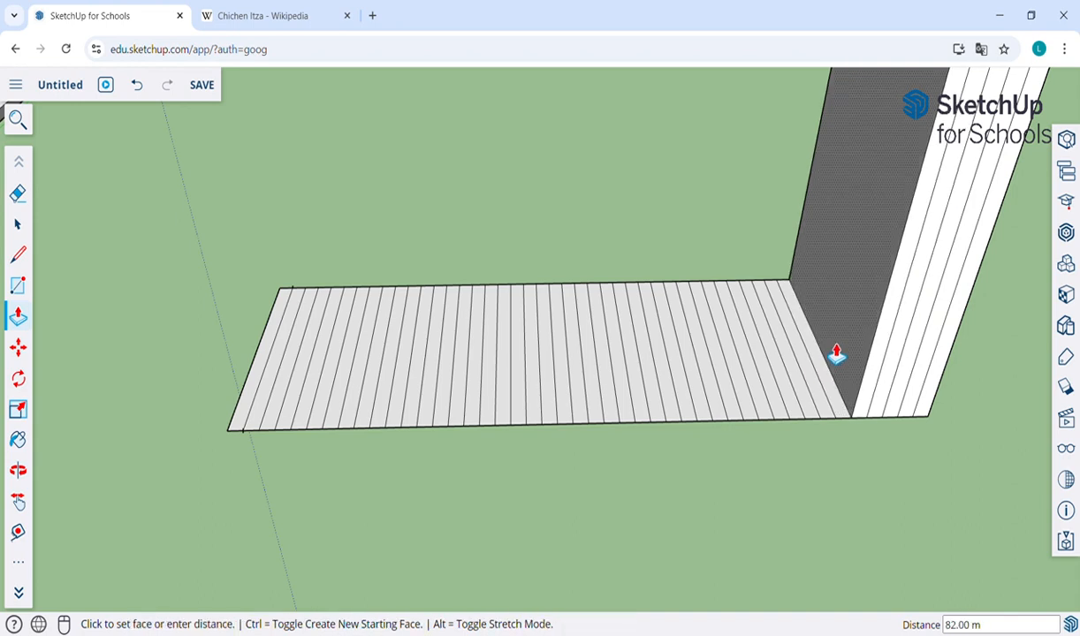
pyautogui.click(829, 352)
pyautogui.write('88')
pyautogui.press('Return')
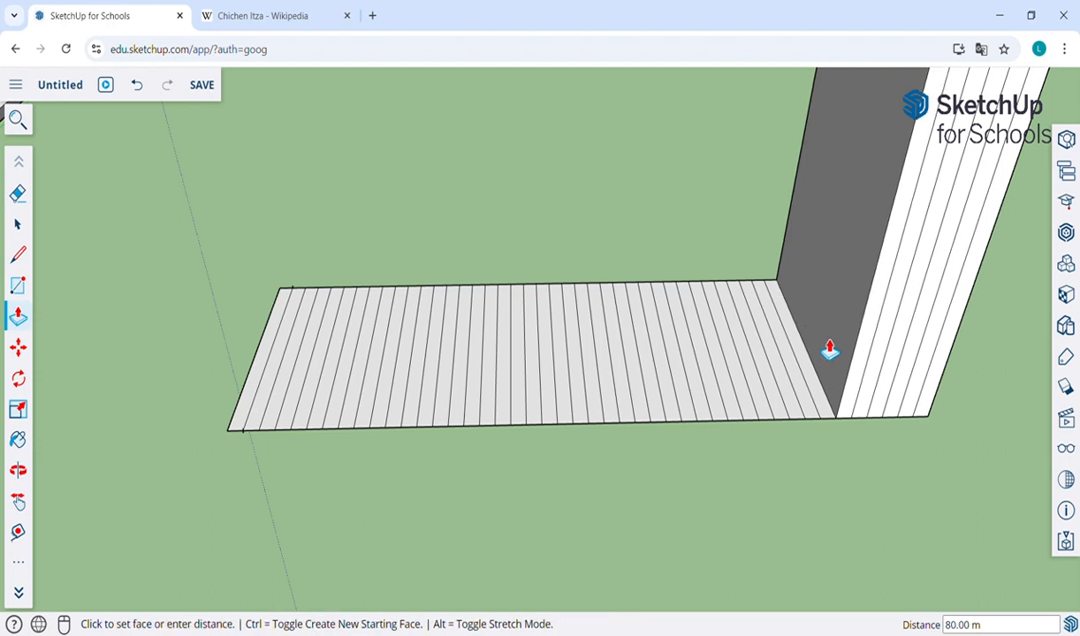
# - Extrude the seventh strip 78 m upward, and the eighth strip 2 m lower than that
pyautogui.click(814, 355)
pyautogui.click(813, 349)
pyautogui.click(813, 349)
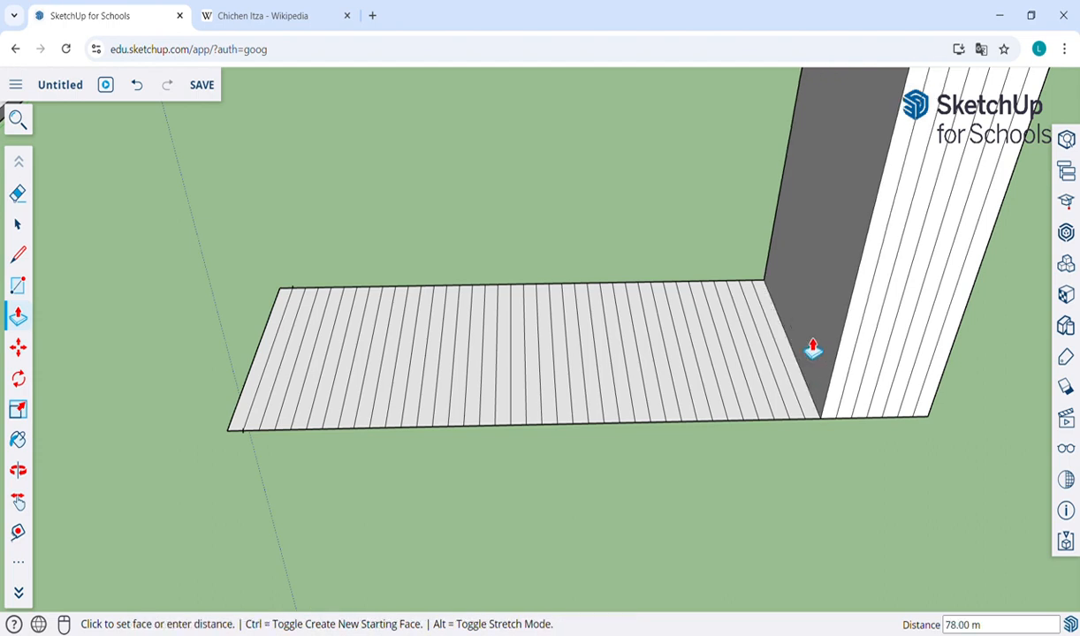
pyautogui.click(804, 349)
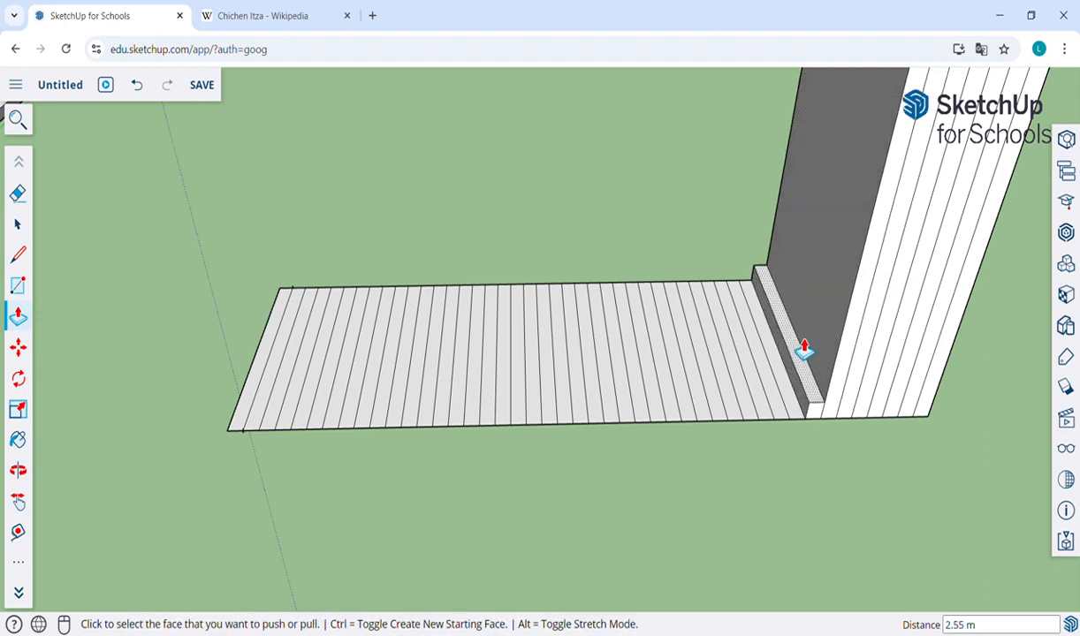
pyautogui.click(804, 349)
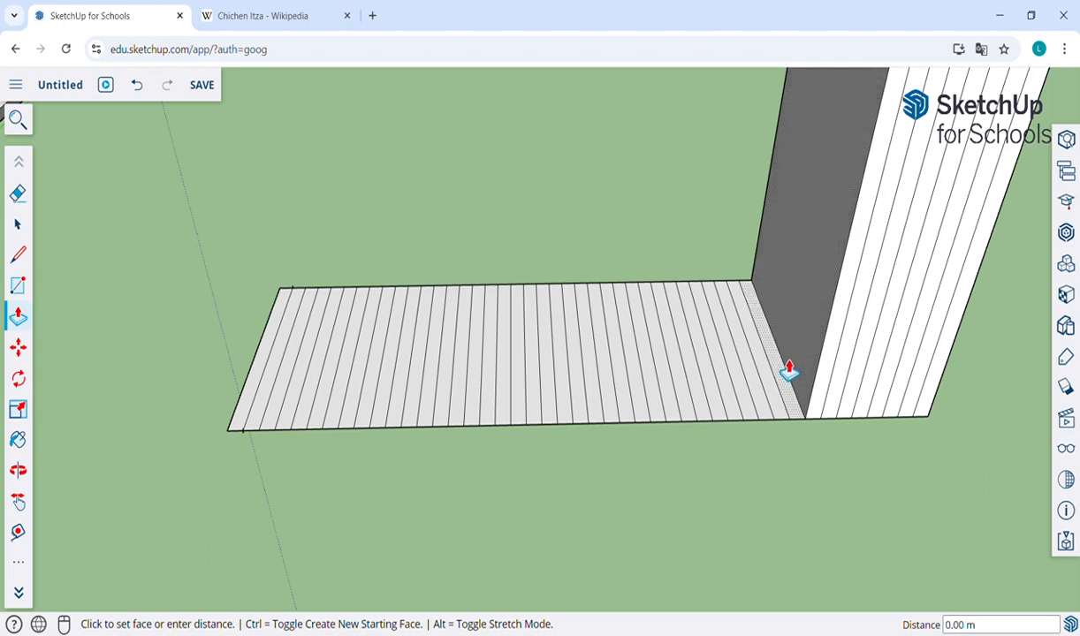
# - Extrude the ninth, tenth and eleventh strips upward by 74 m, 72 m and 70 m
pyautogui.click(787, 349)
pyautogui.click(786, 349)
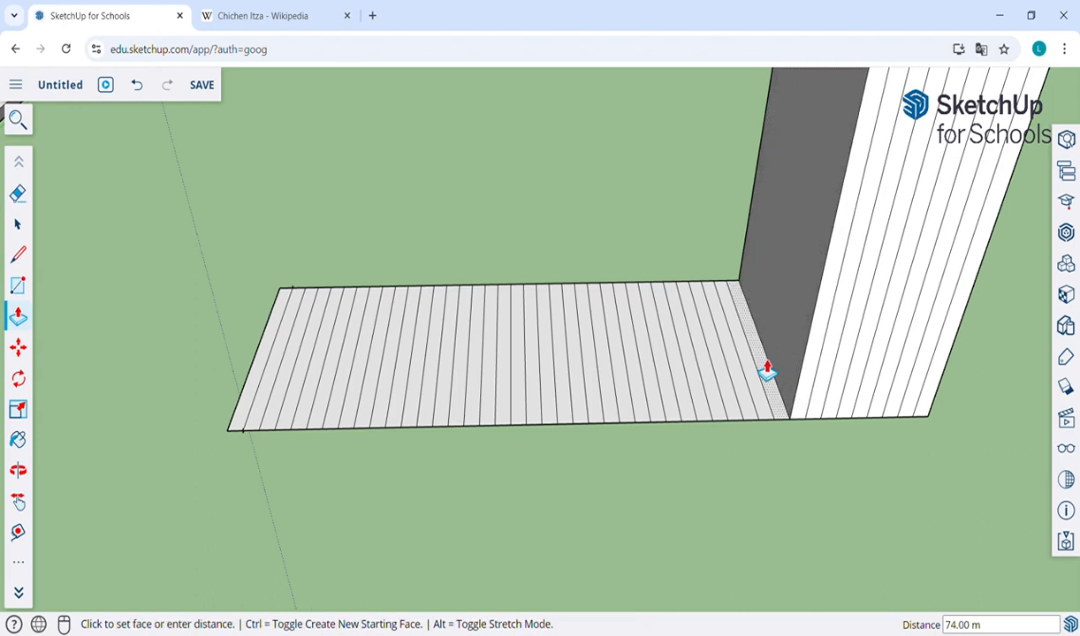
pyautogui.click(769, 349)
pyautogui.click(769, 349)
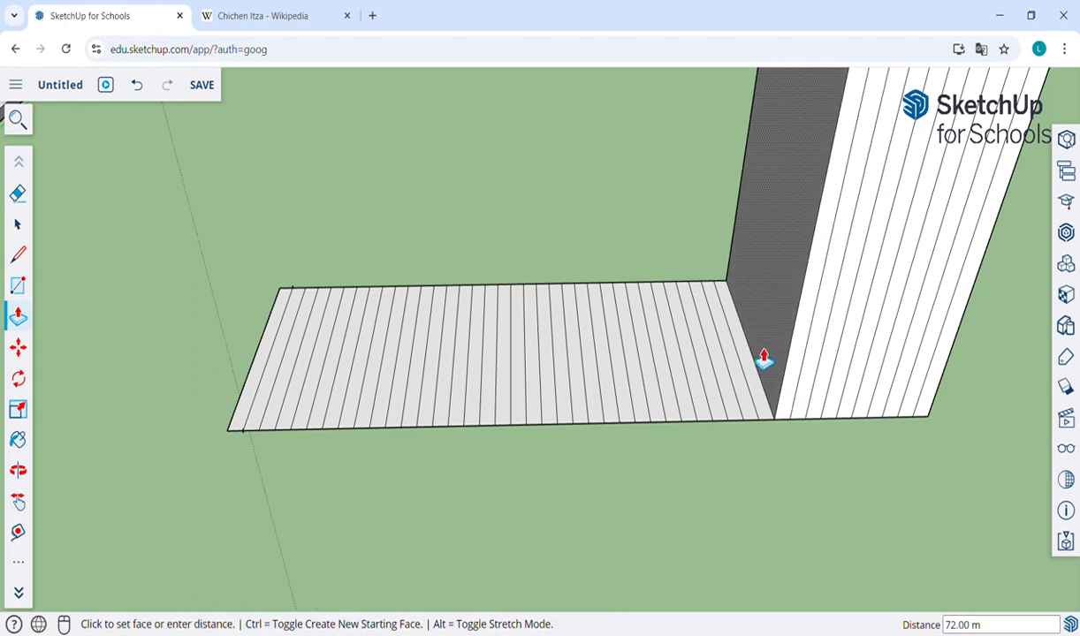
pyautogui.click(755, 349)
pyautogui.write('70')
pyautogui.press('Return')
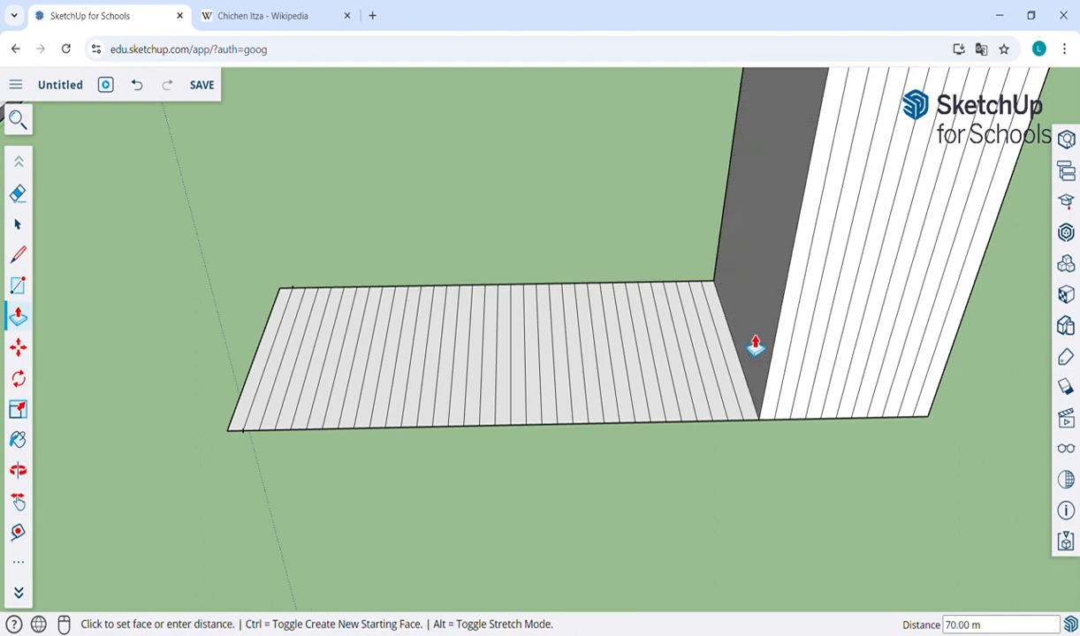
# - Extrude the next three flat strips upward, each 2 m lower than the one before, down to 64 m
pyautogui.scroll(-5, 756, 344)
pyautogui.scroll(5, 756, 344)
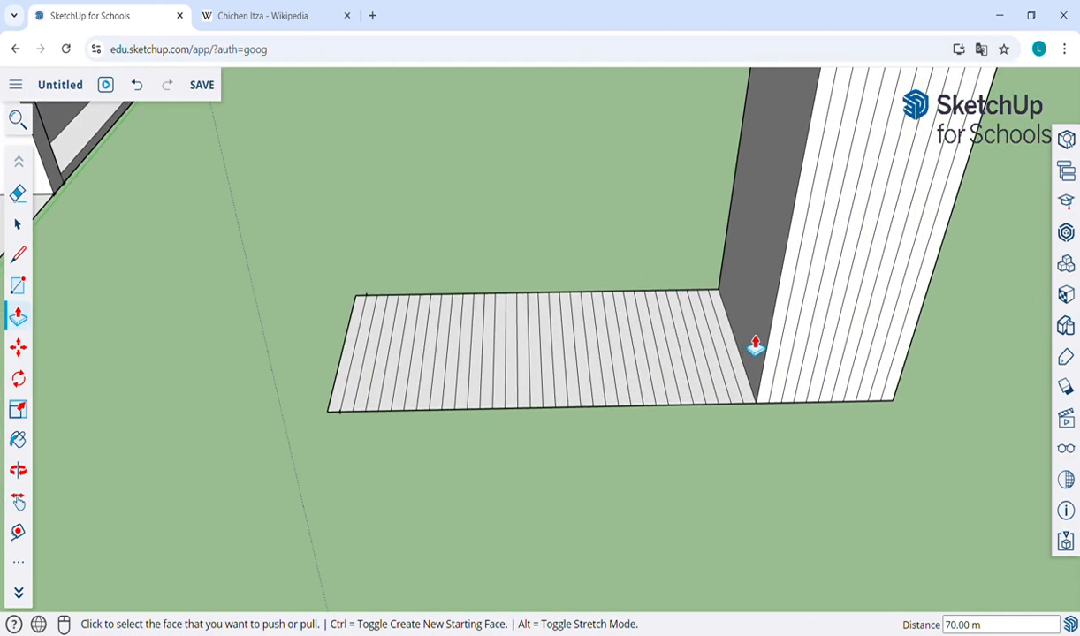
pyautogui.click(751, 358)
pyautogui.click(743, 356)
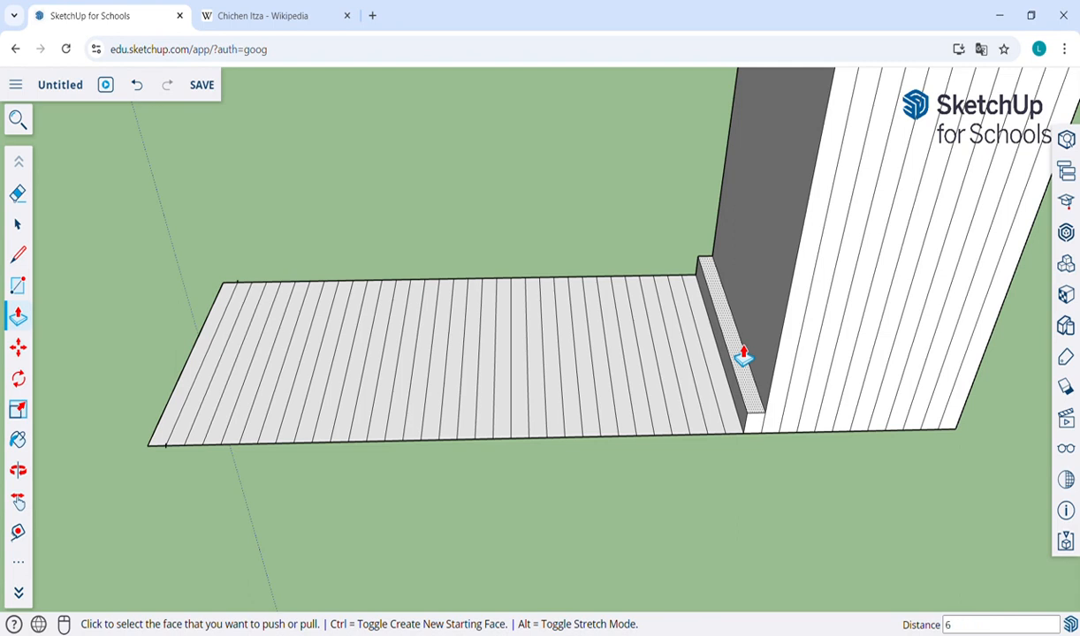
pyautogui.click(743, 356)
pyautogui.click(725, 360)
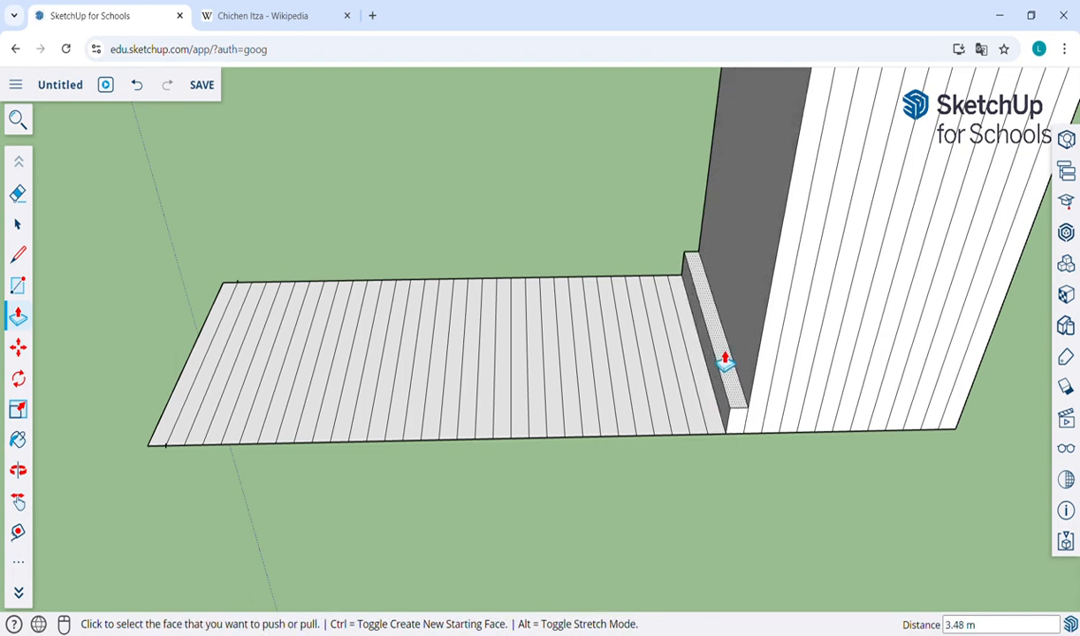
pyautogui.click(725, 360)
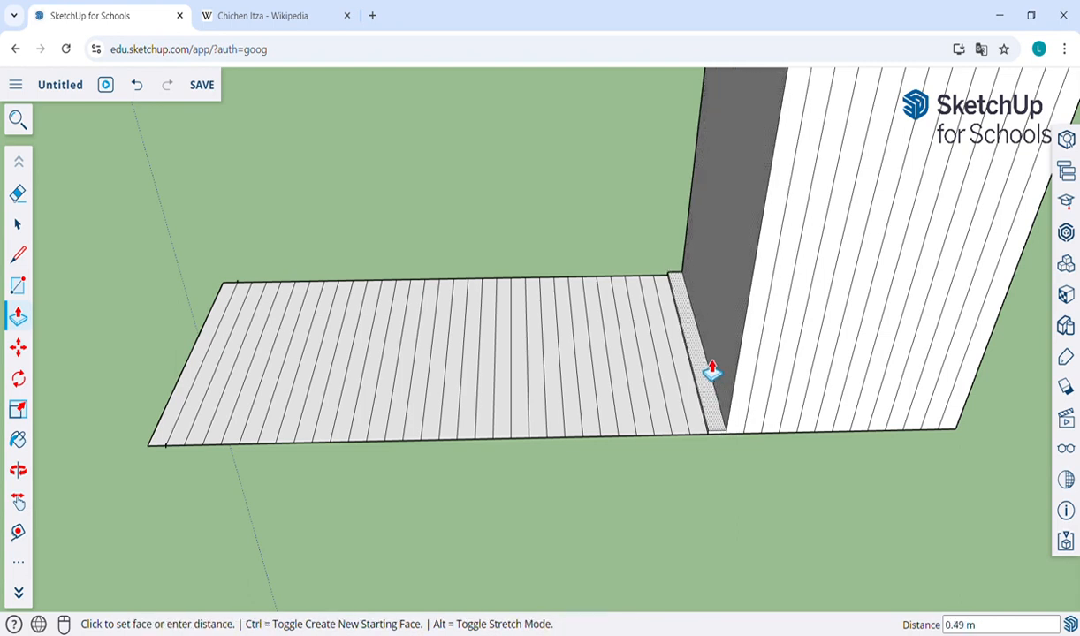
pyautogui.click(712, 361)
pyautogui.click(713, 361)
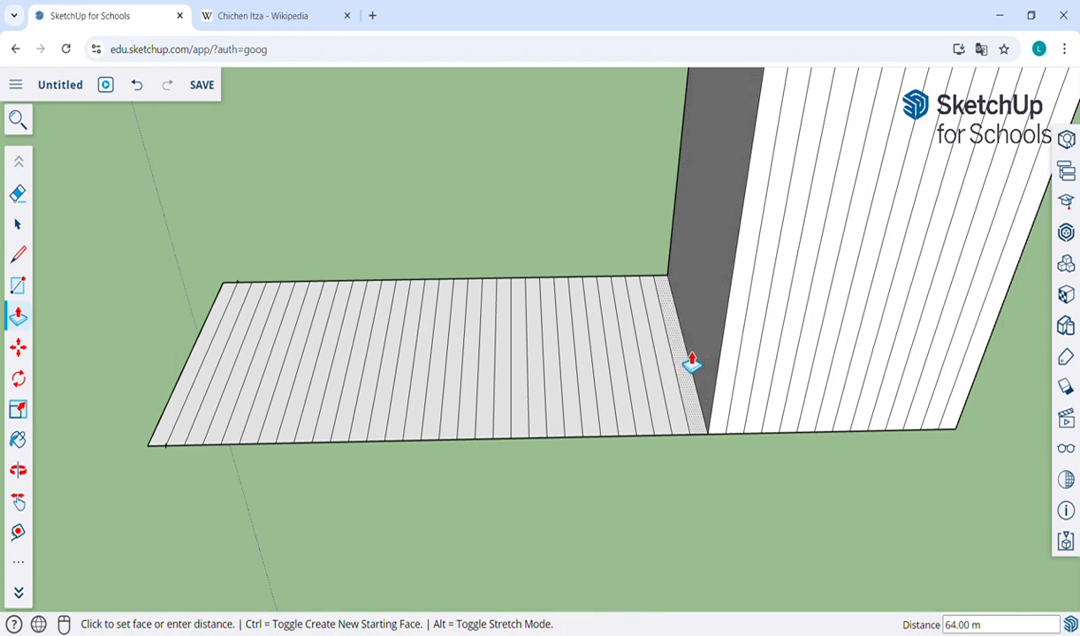
# - Extrude the next three flat strips upward by 62 m, 60 m and 58 m
pyautogui.click(695, 353)
pyautogui.click(696, 354)
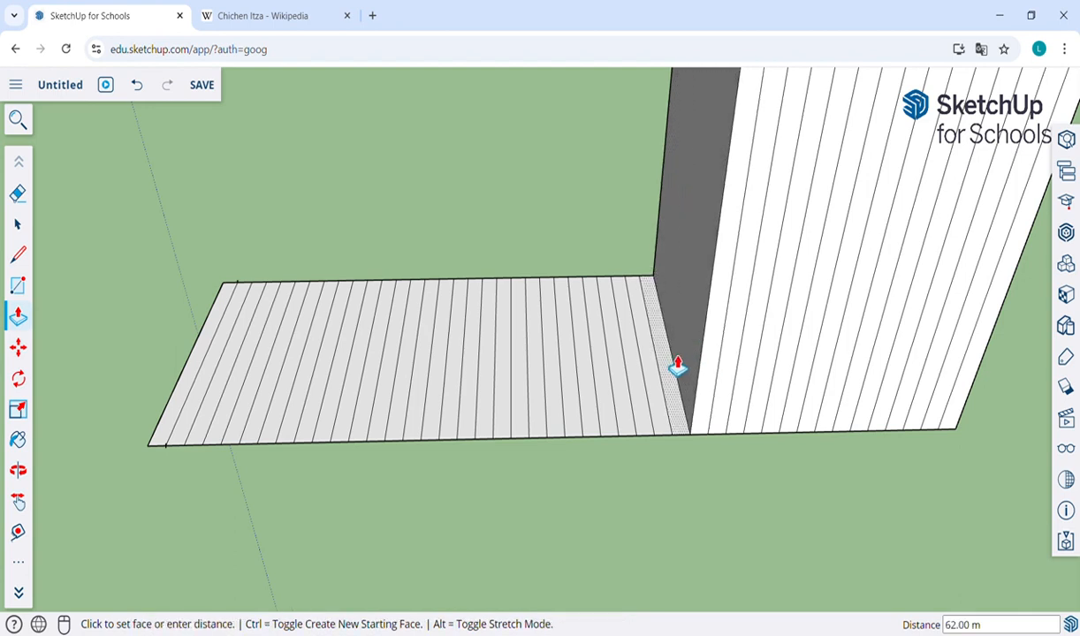
pyautogui.click(675, 352)
pyautogui.click(676, 352)
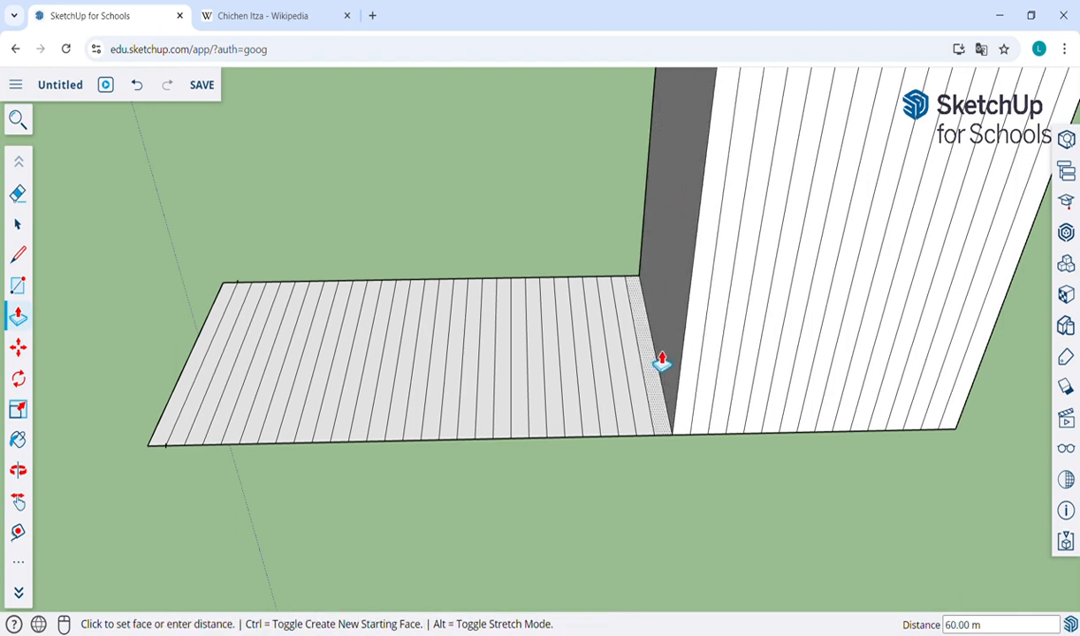
pyautogui.click(661, 351)
pyautogui.click(661, 351)
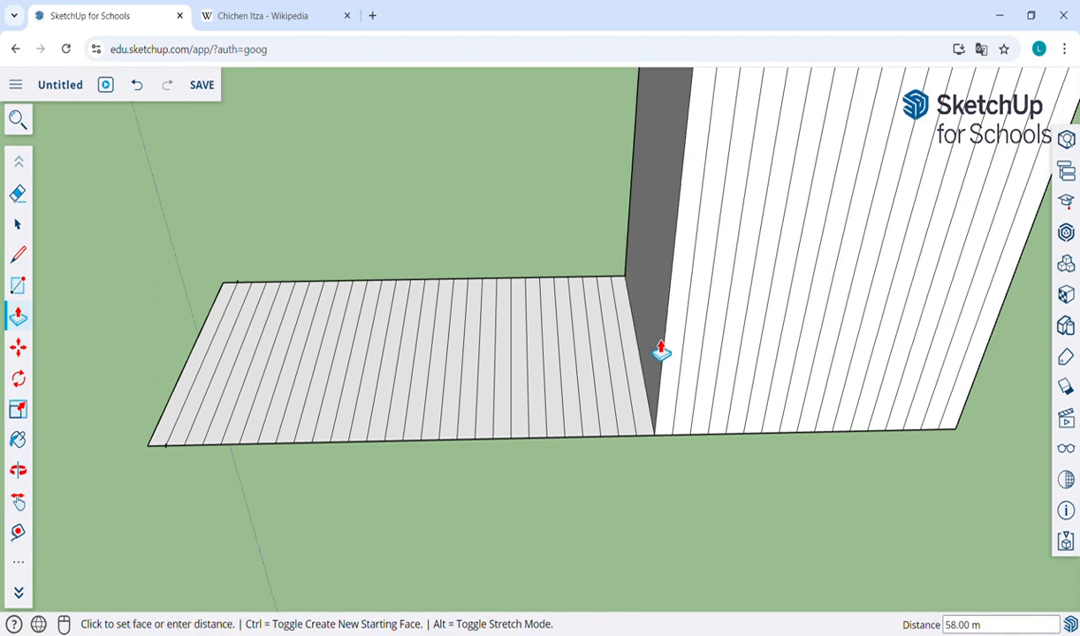
# - Extrude the next four flat strips upward by 56 m, 54 m, 52 m and 50 m
pyautogui.click(639, 352)
pyautogui.click(639, 352)
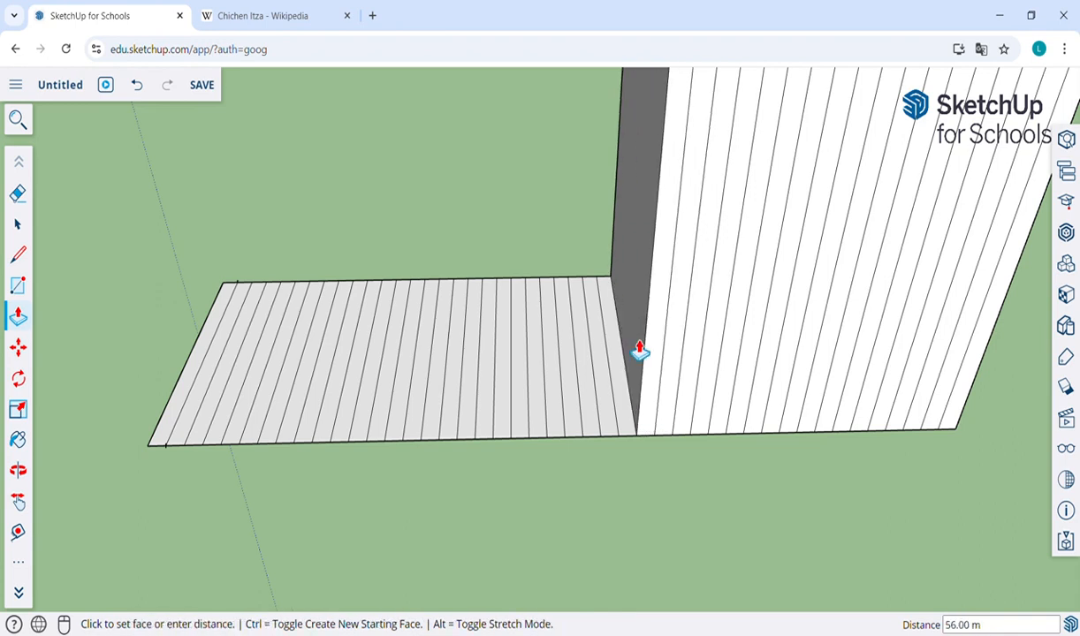
pyautogui.click(631, 352)
pyautogui.click(630, 352)
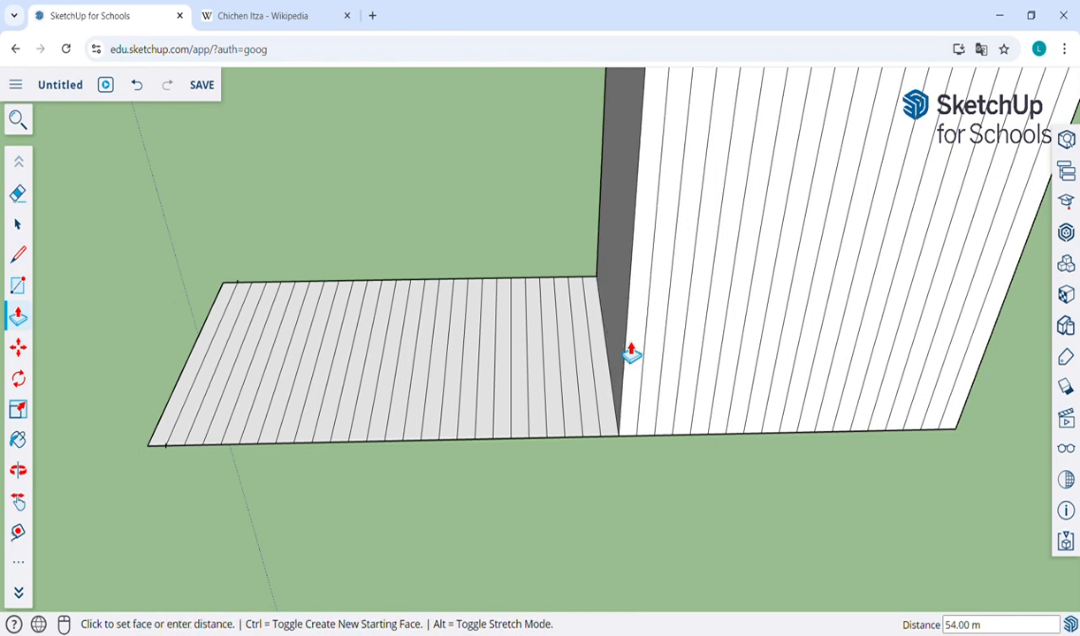
pyautogui.click(614, 371)
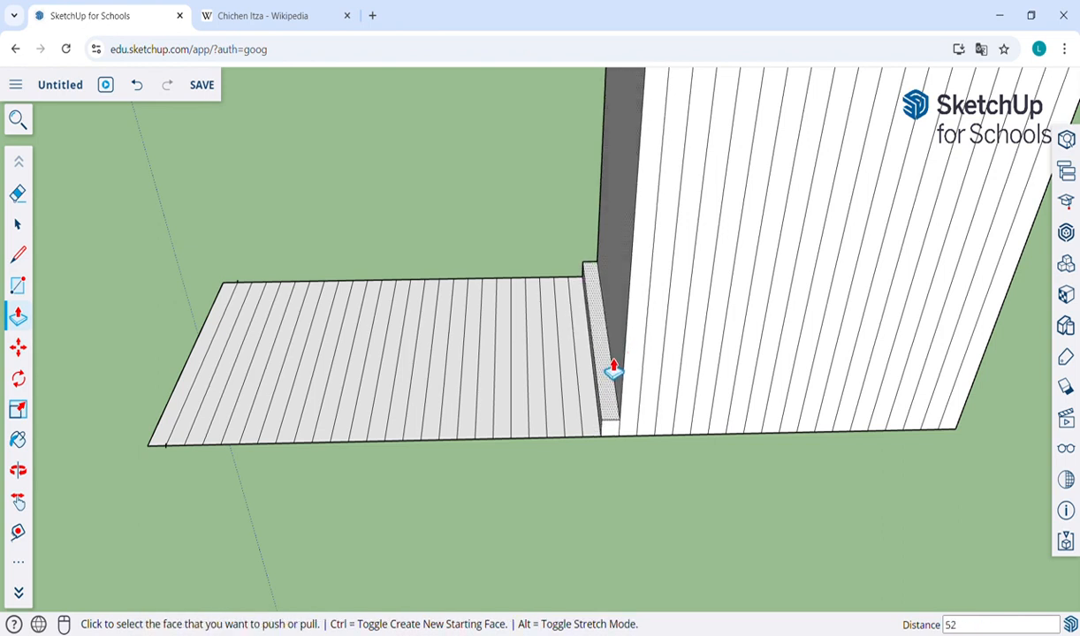
pyautogui.click(613, 371)
pyautogui.click(597, 372)
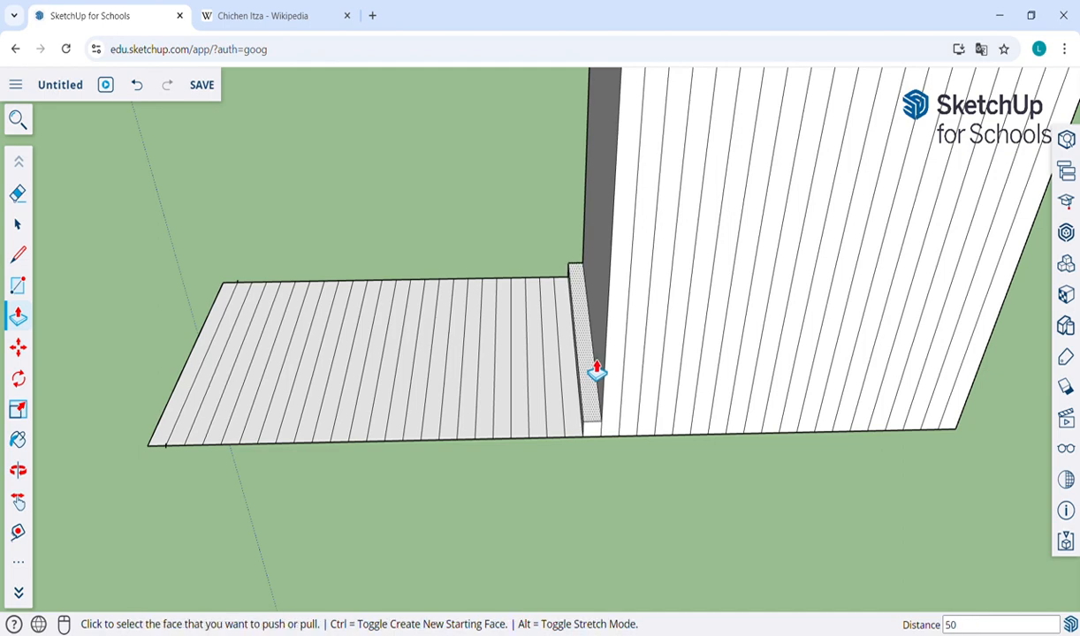
pyautogui.press('Return')
# - Extrude the two flat strips beside the 50 m step upward by 48 m and 46 m
pyautogui.scroll(-4, 597, 372)
pyautogui.scroll(-3, 596, 372)
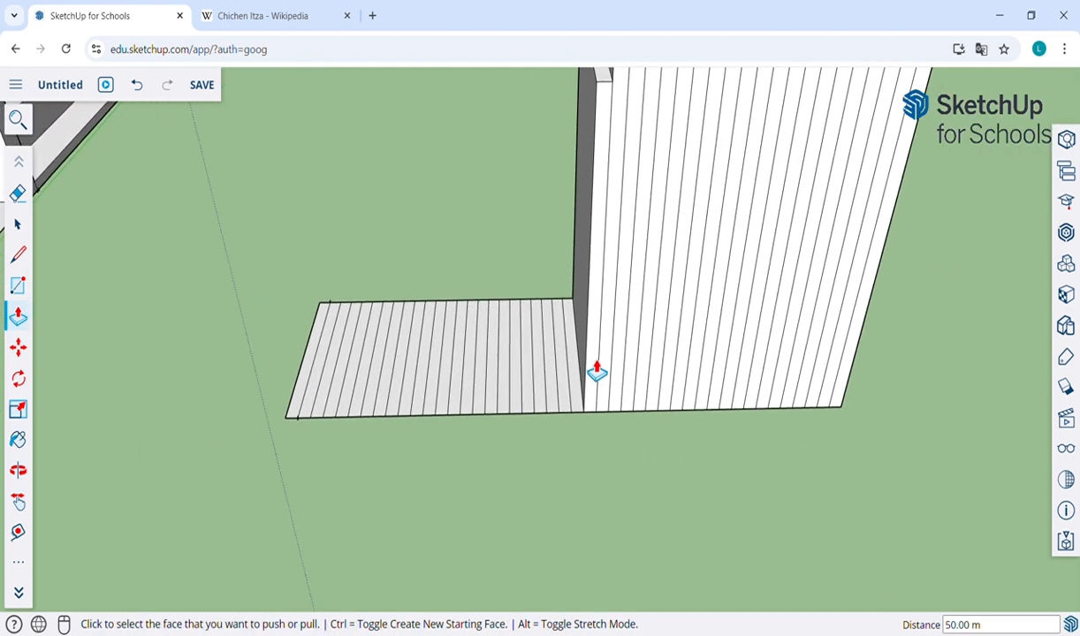
pyautogui.scroll(4, 596, 371)
pyautogui.scroll(2, 596, 371)
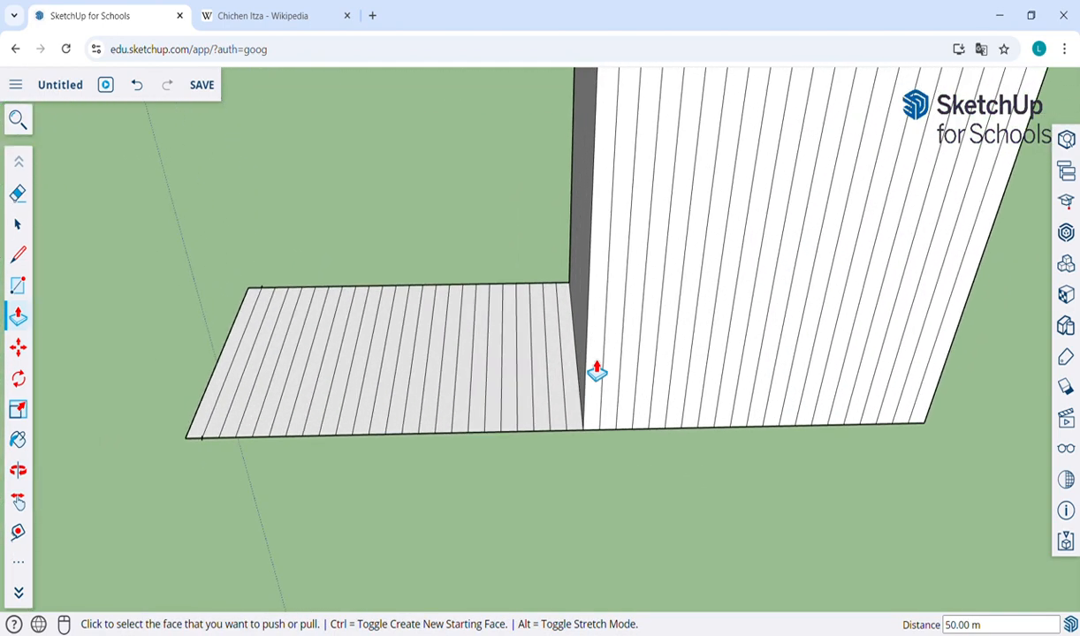
pyautogui.moveTo(588, 378); pyautogui.dragTo(517, 334)
pyautogui.press('Return')
pyautogui.write('4')
pyautogui.press('Return')
# - Extrude the next three flat strips upward by 44 m, 42 m and 40 m
pyautogui.write('4')
pyautogui.press('Return')
pyautogui.write('42')
pyautogui.press('Return')
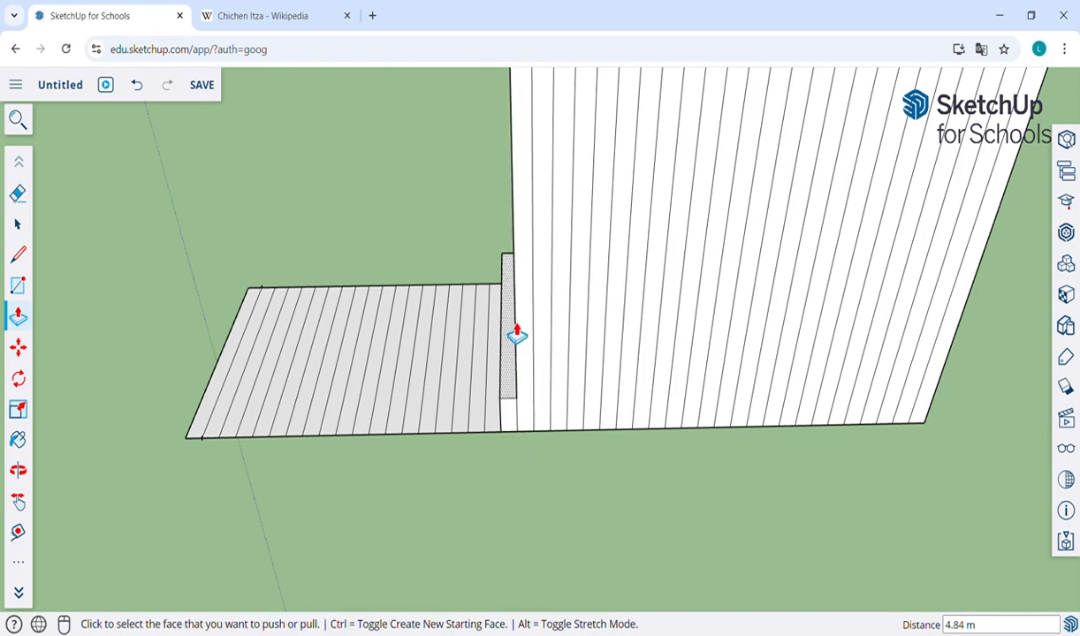
pyautogui.write('40')
pyautogui.press('Return')
# - Extrude two further flat strips upward by 38 m each, and the strip beside them by 34 m
pyautogui.scroll(-5, 517, 334)
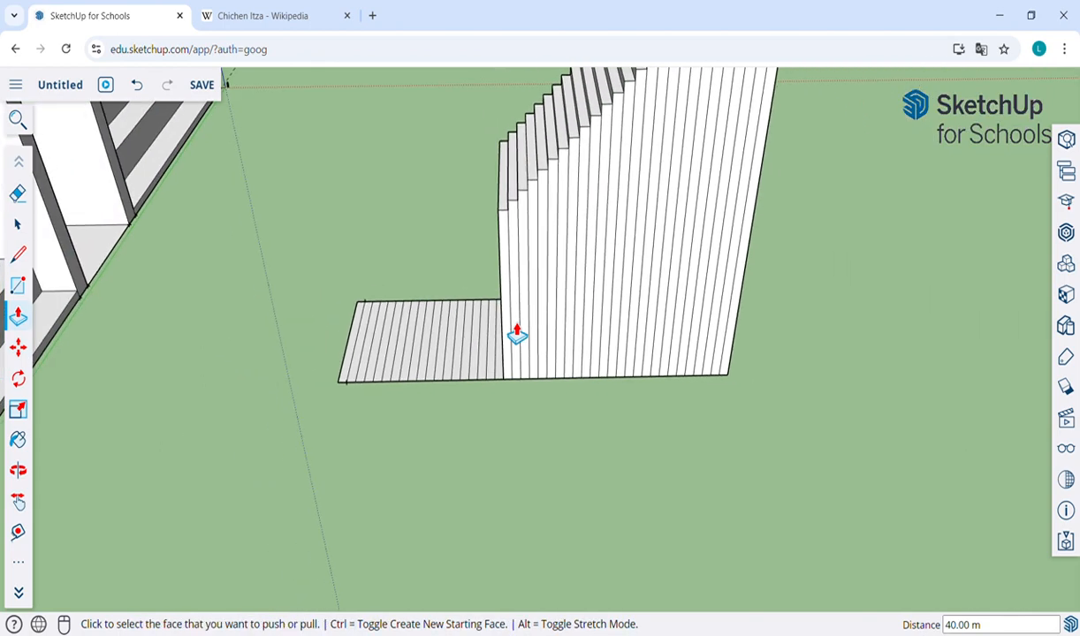
pyautogui.scroll(6, 517, 334)
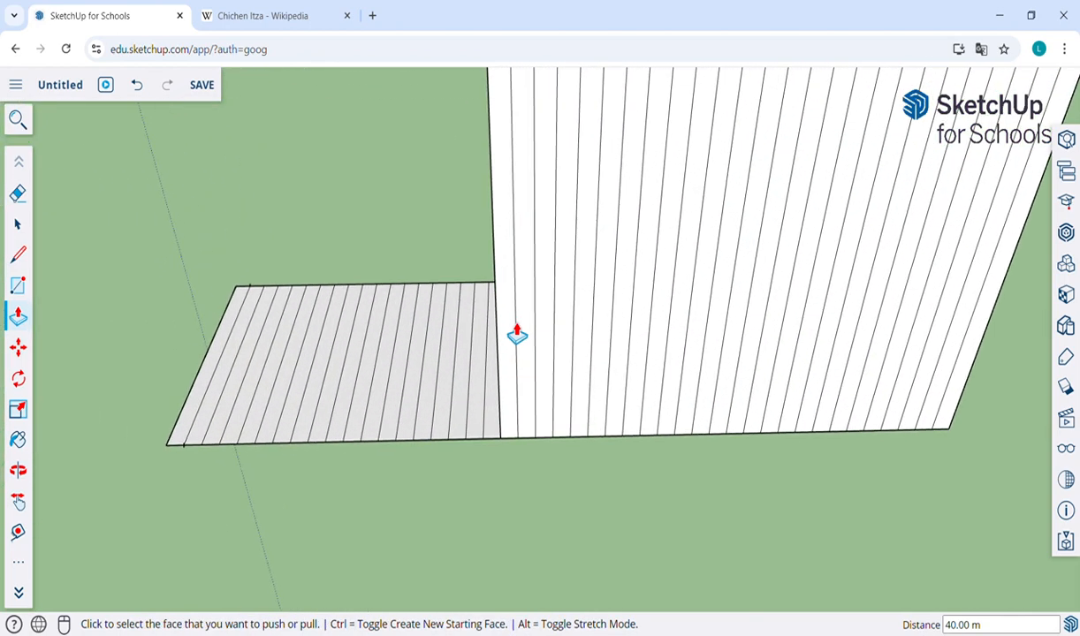
pyautogui.moveTo(502, 411); pyautogui.dragTo(501, 387)
pyautogui.click(501, 387)
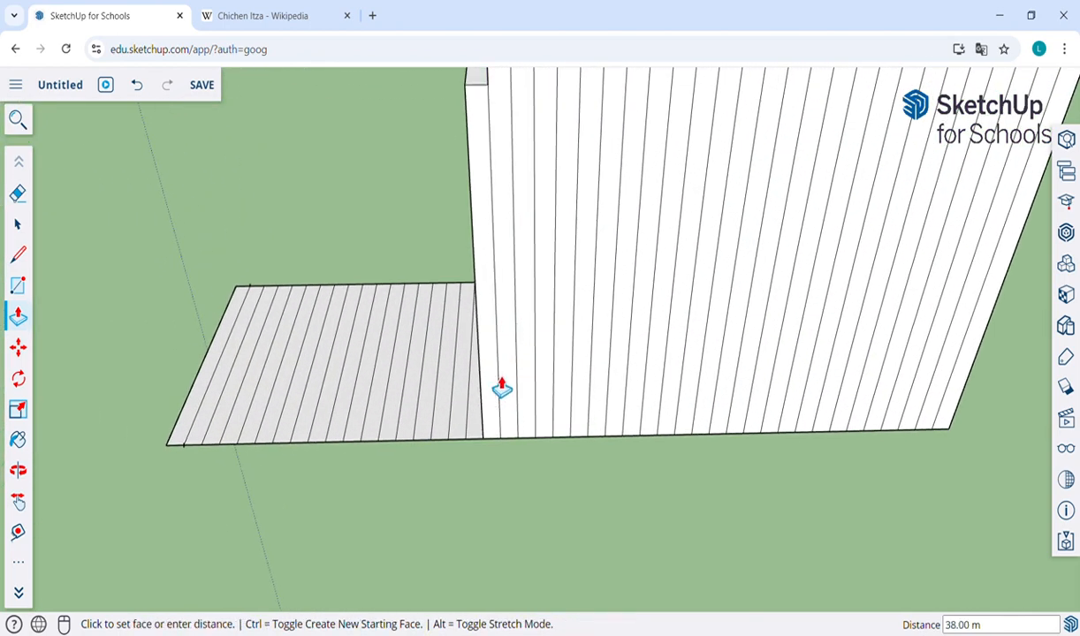
pyautogui.click(484, 387)
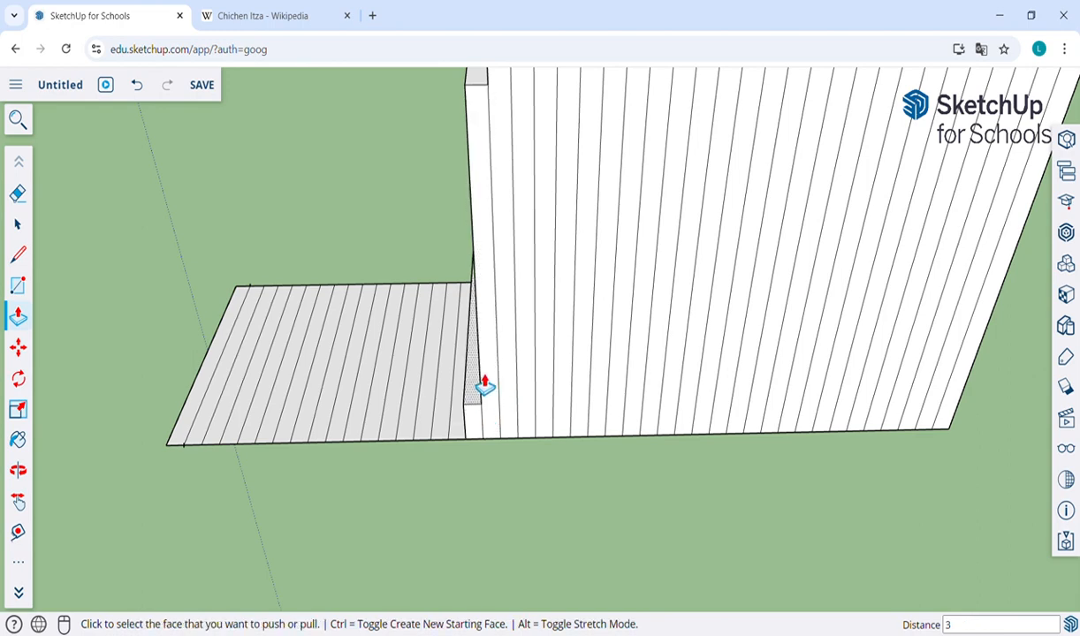
pyautogui.click(484, 386)
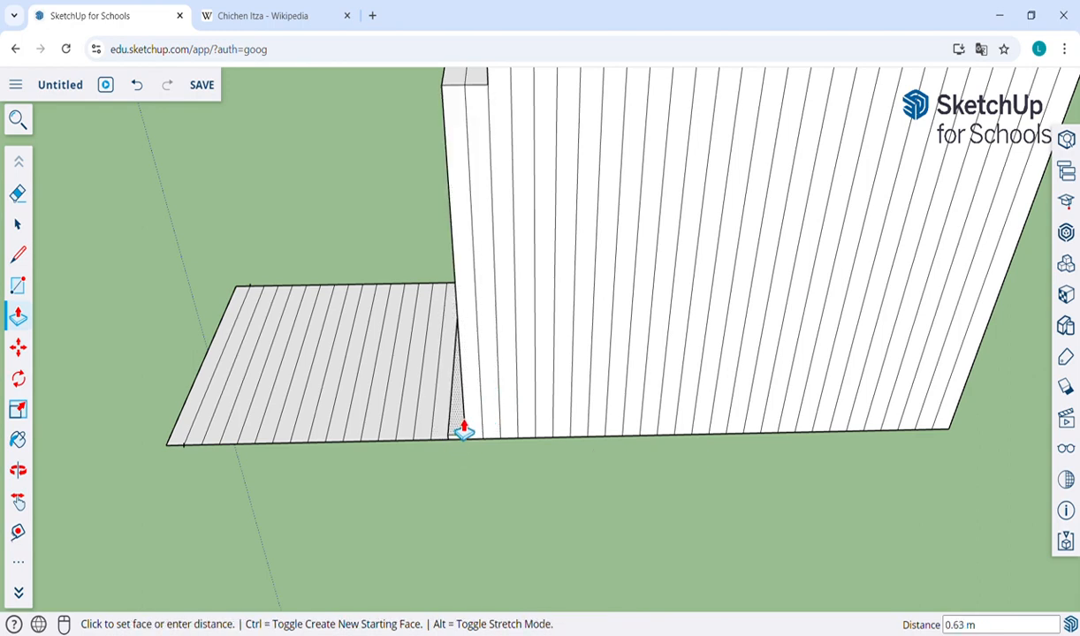
pyautogui.click(461, 399)
pyautogui.press('Return')
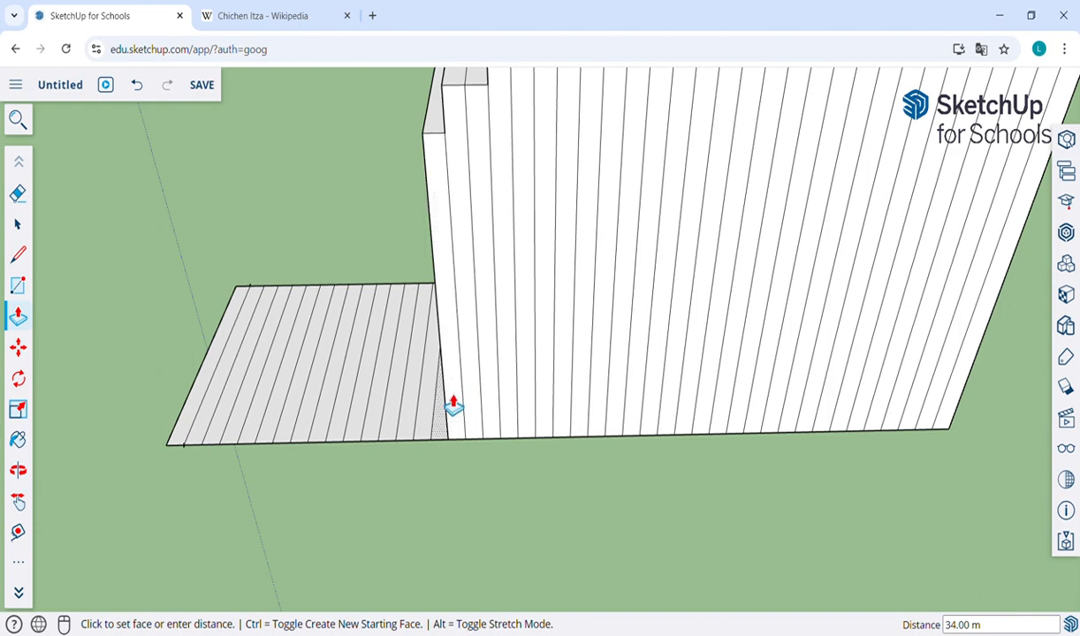
# - Push the top of the second 38 m strip down by 2 m, between the 38 m and 34 m steps
pyautogui.press('h')
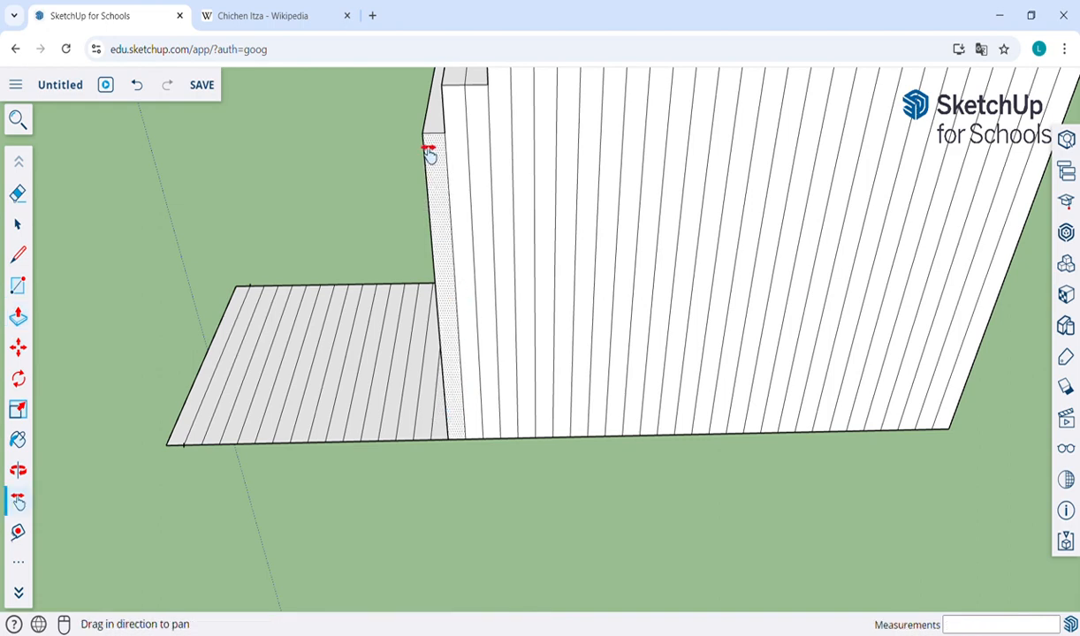
pyautogui.moveTo(428, 152); pyautogui.dragTo(516, 283)
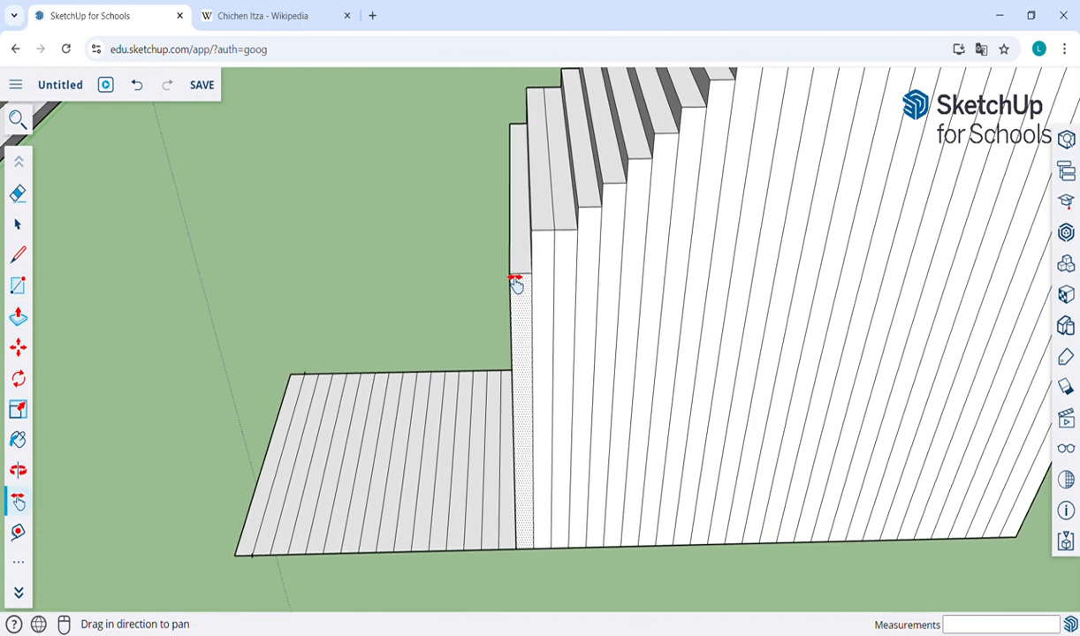
pyautogui.press('p')
pyautogui.click(515, 283)
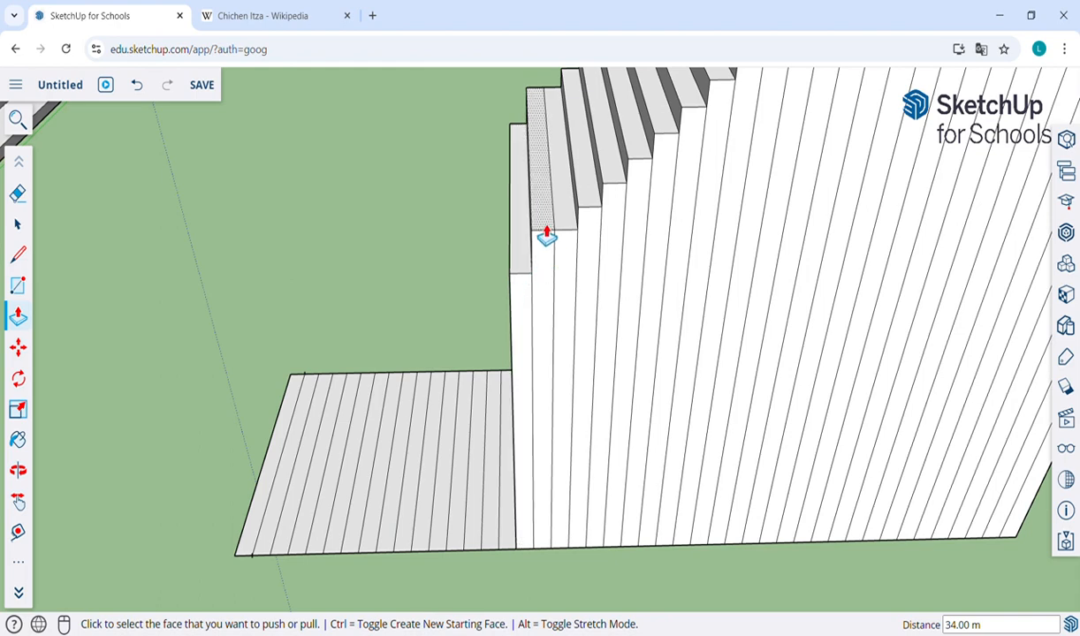
pyautogui.click(548, 246)
pyautogui.write('2')
pyautogui.press('Return')
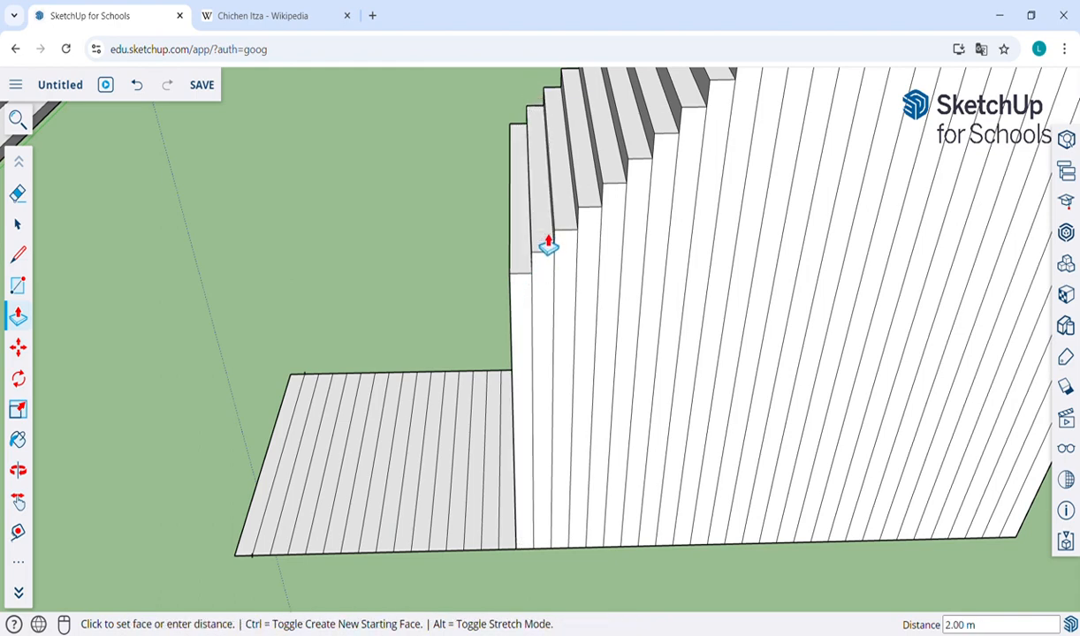
# - Extrude the next flat strip 34 m upward and push its top back down by 2 m
pyautogui.click(521, 462)
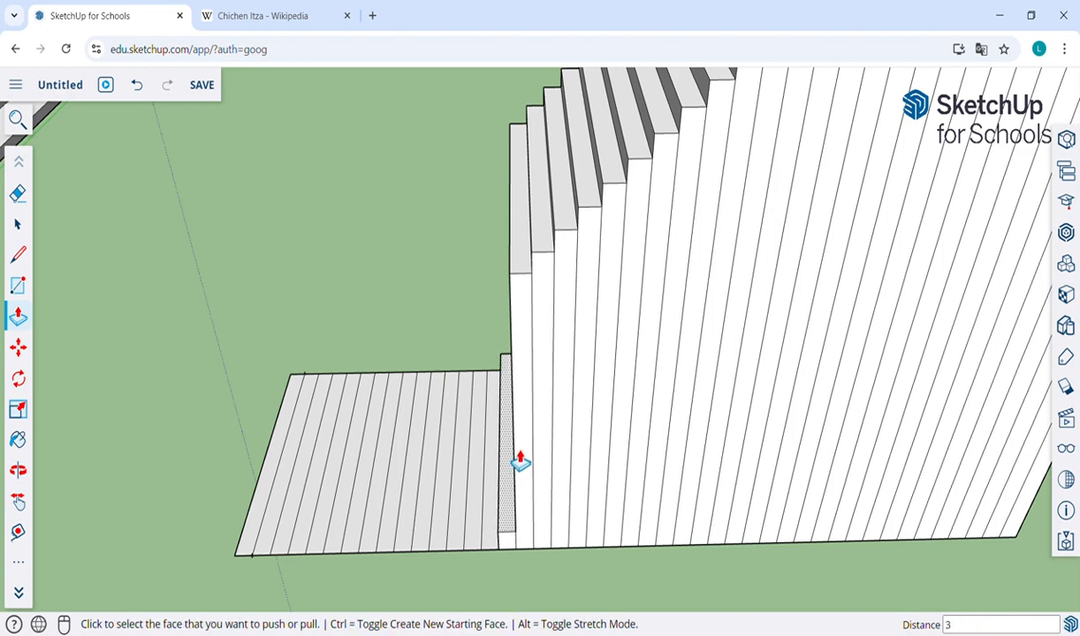
pyautogui.click(520, 462)
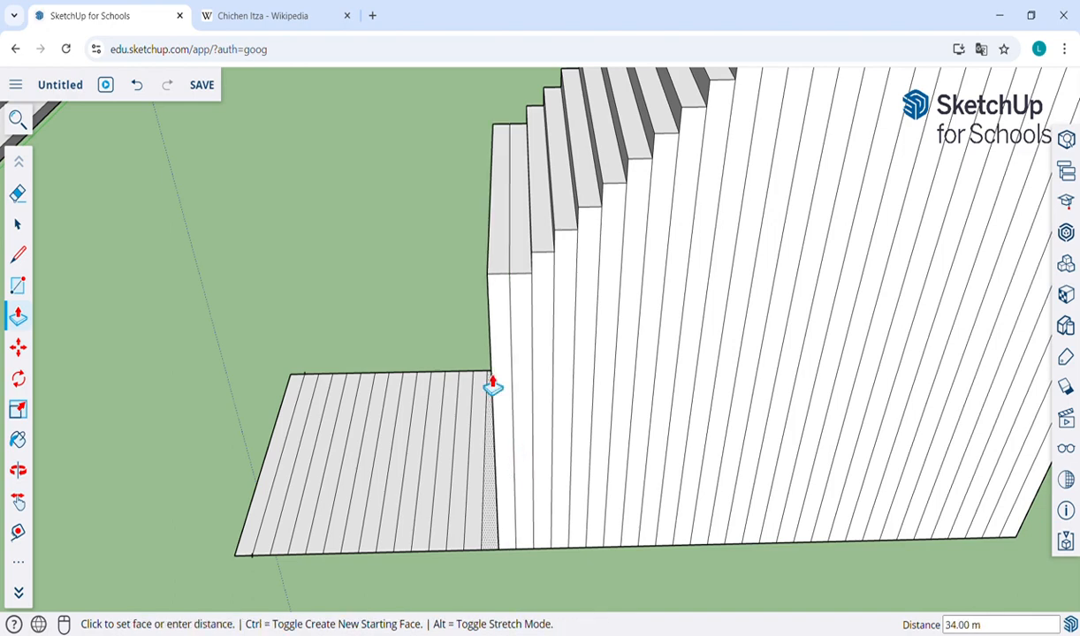
pyautogui.click(508, 283)
pyautogui.press('Return')
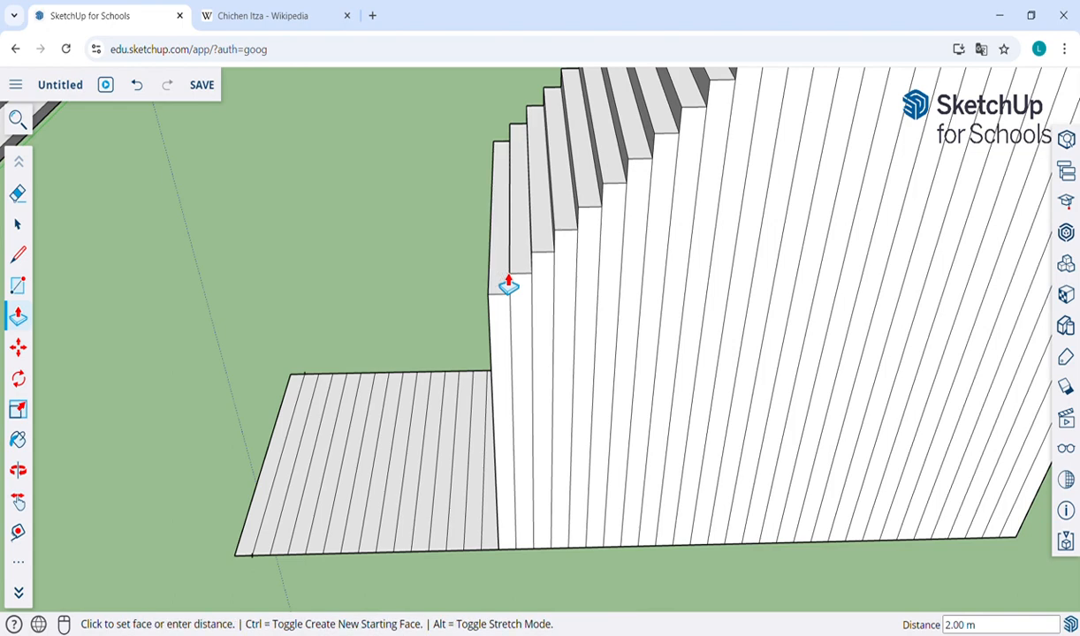
# - Extrude the next three flat strips upward by 30 m, 28 m and 26 m
pyautogui.click(501, 520)
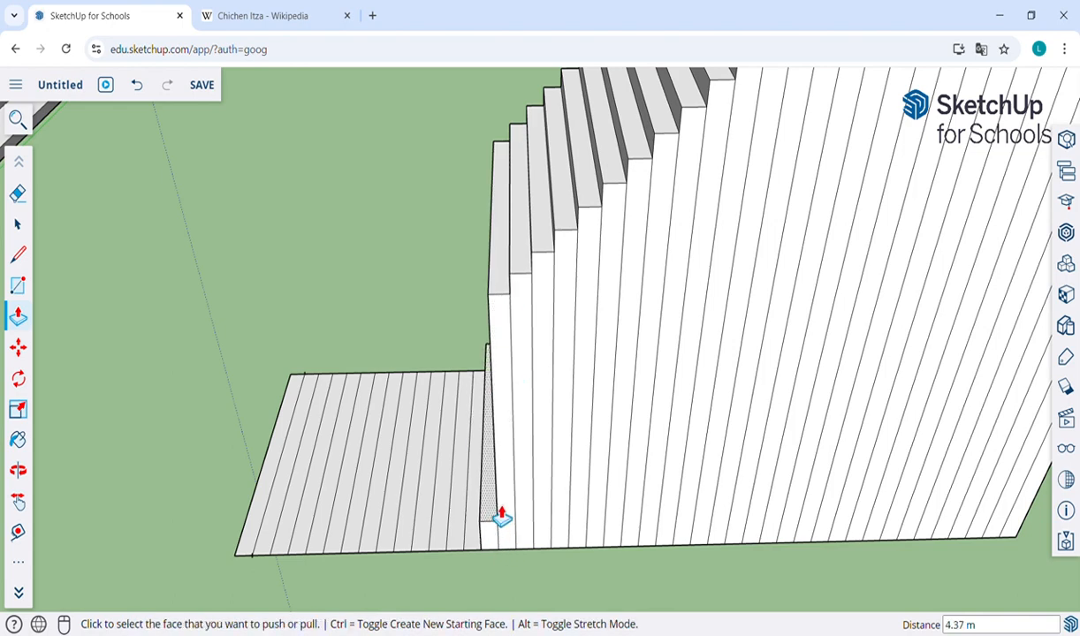
pyautogui.click(500, 517)
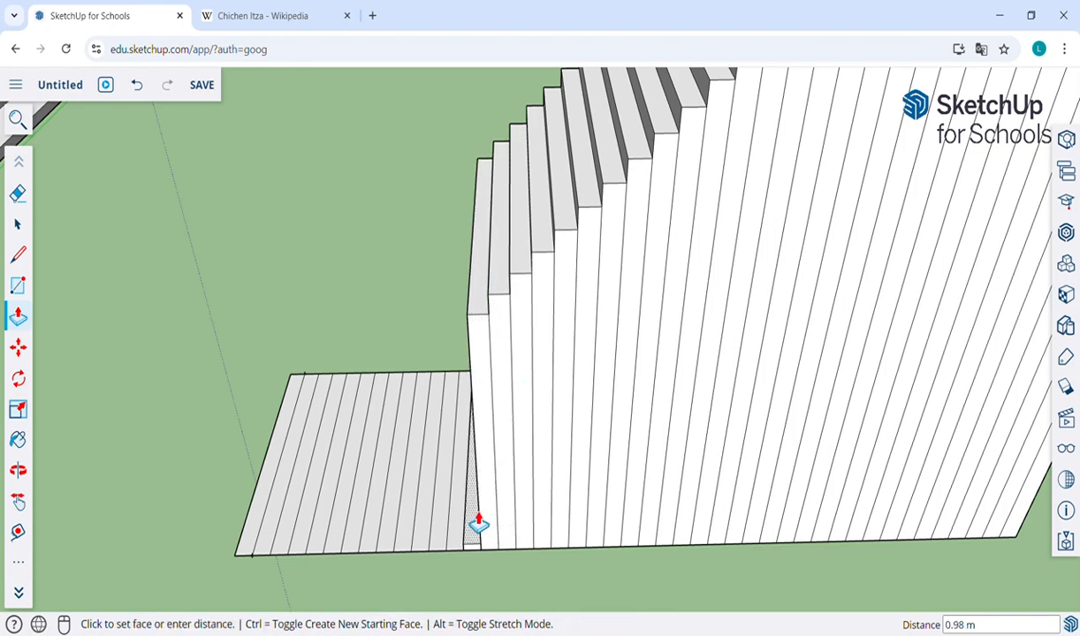
pyautogui.click(474, 508)
pyautogui.click(473, 509)
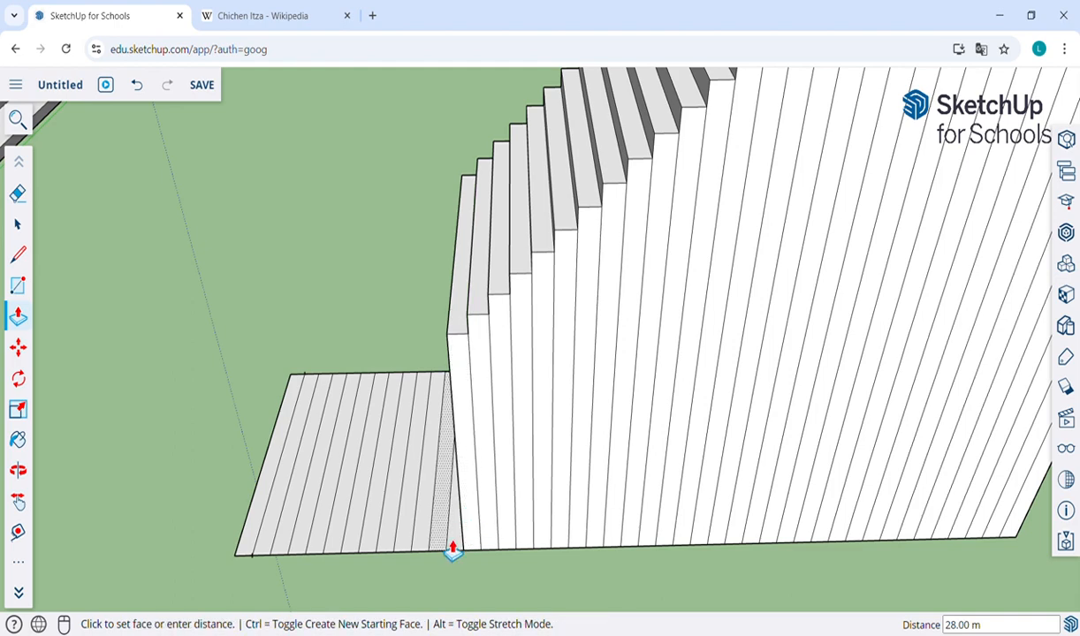
pyautogui.click(458, 516)
pyautogui.click(459, 515)
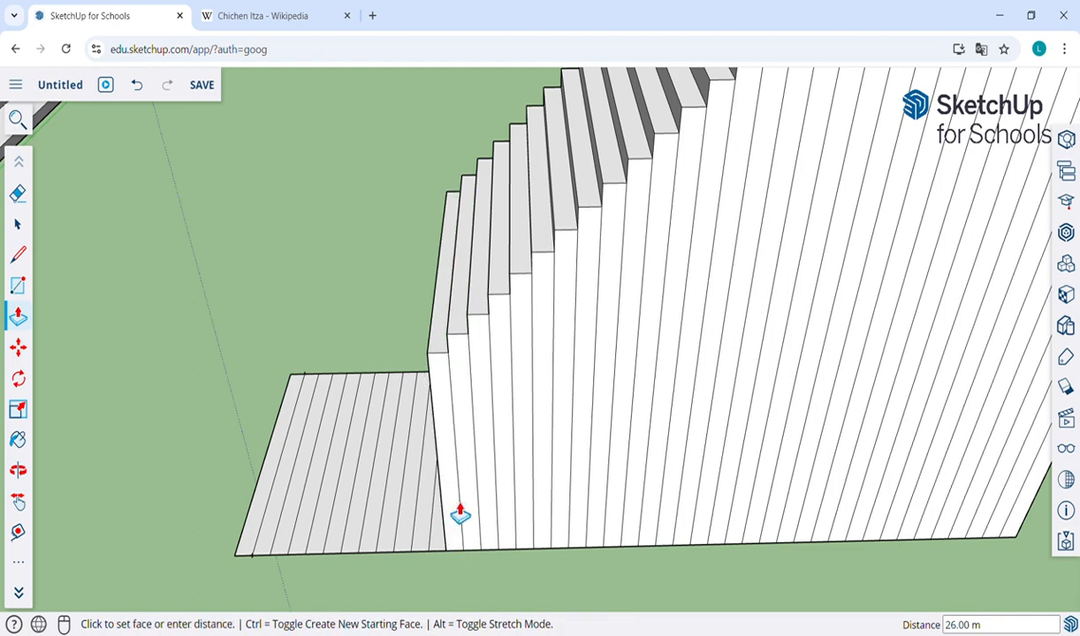
# - Extrude the next three flat strips upward by 24 m, 22 m and 20 m
pyautogui.click(446, 524)
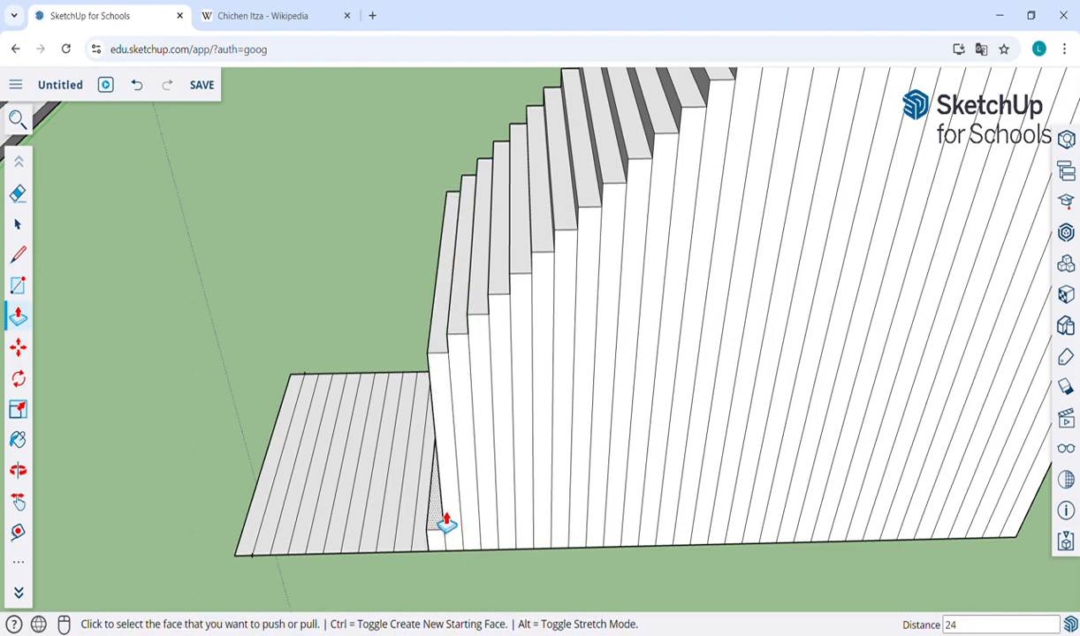
pyautogui.click(446, 524)
pyautogui.click(427, 524)
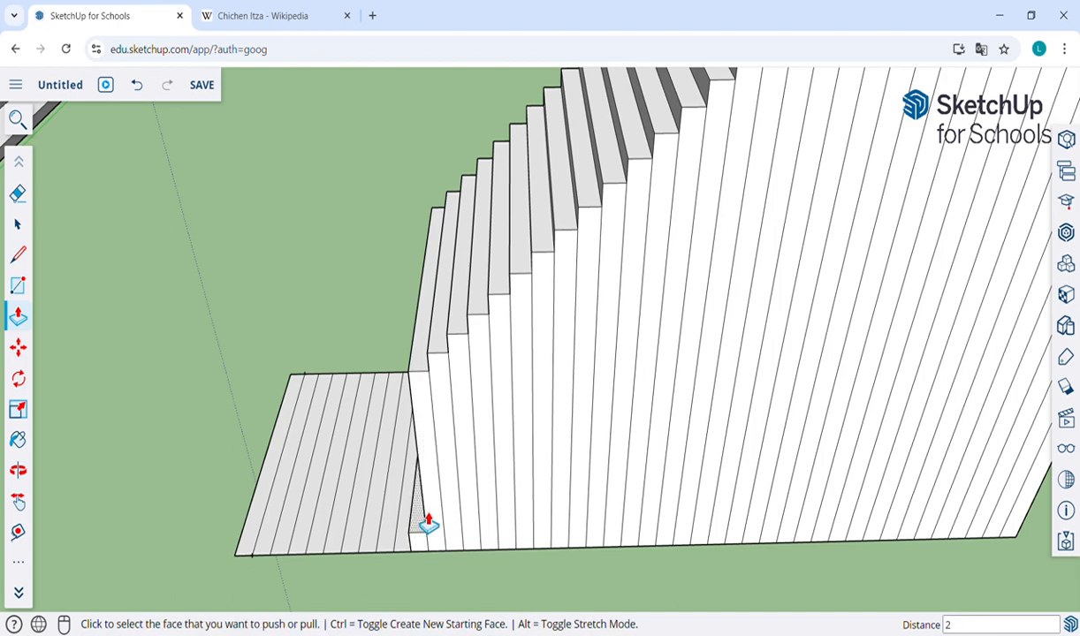
pyautogui.click(427, 524)
pyautogui.click(409, 529)
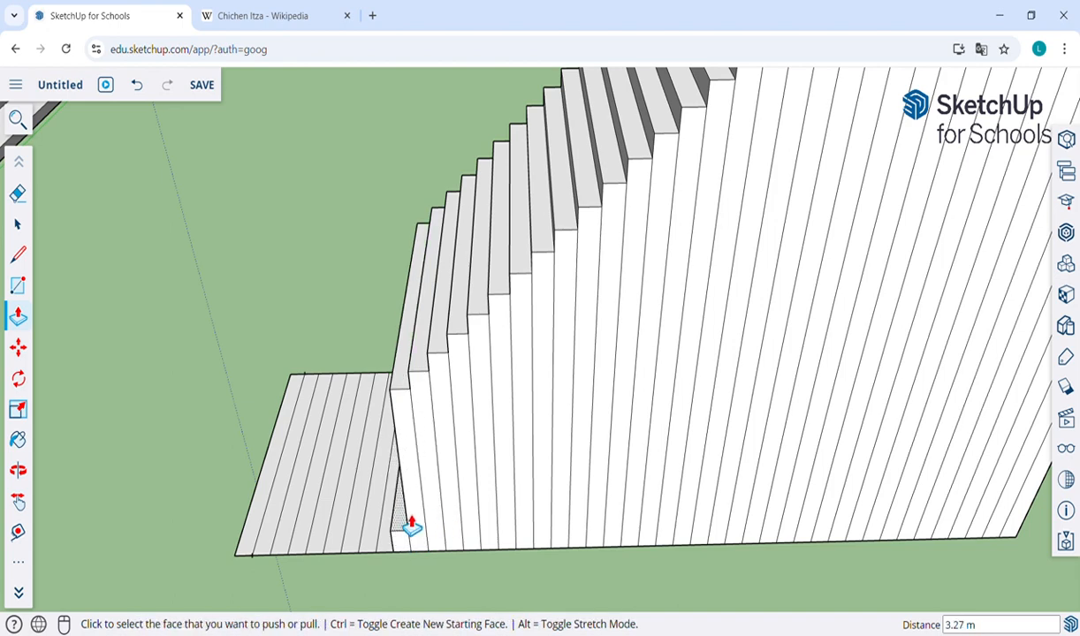
pyautogui.click(411, 527)
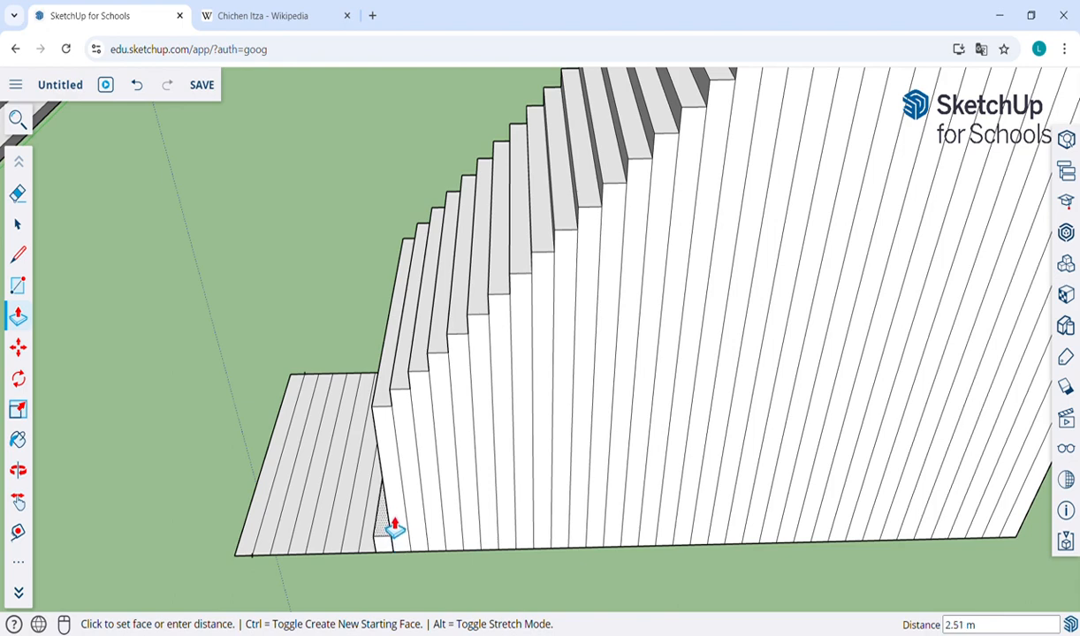
# - Extrude the next three flat strips upward by 18 m, 16 m and 14 m
pyautogui.click(394, 526)
pyautogui.click(394, 527)
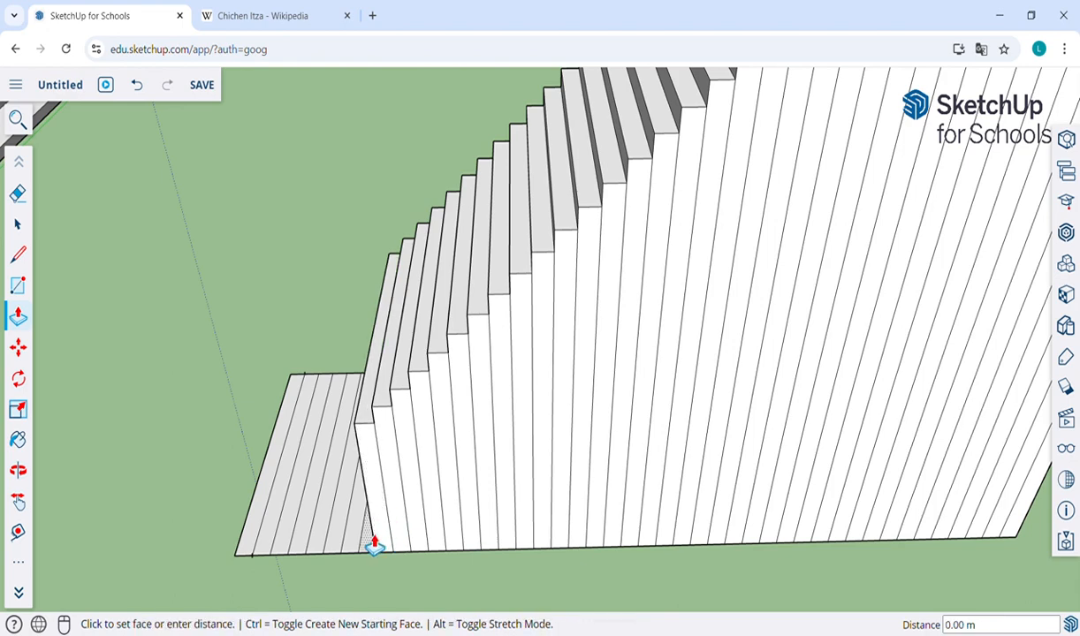
pyautogui.click(372, 531)
pyautogui.click(372, 530)
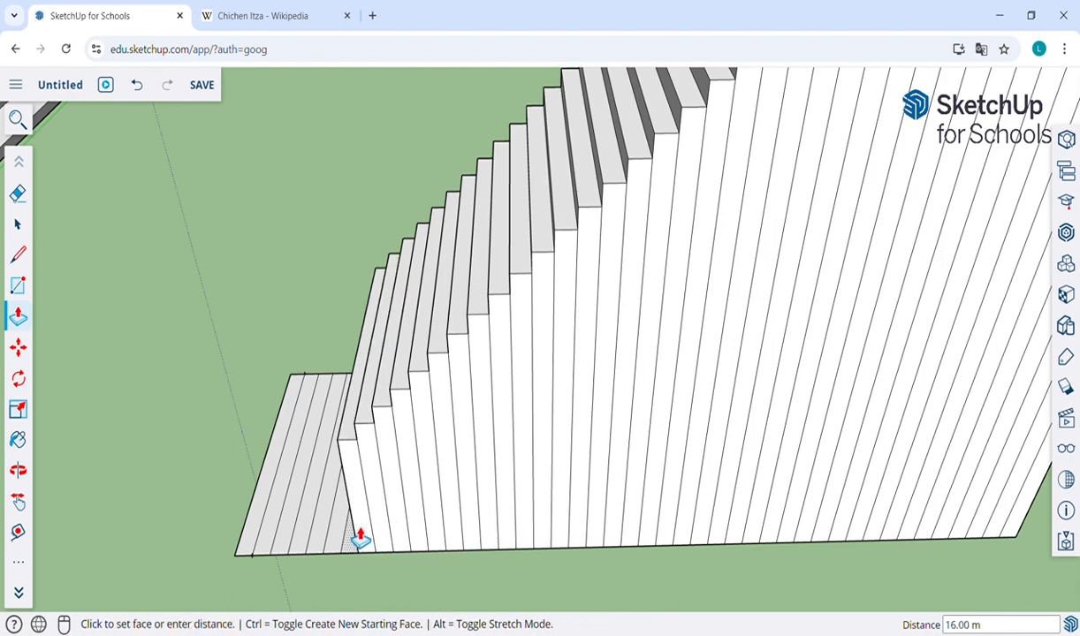
pyautogui.click(359, 523)
pyautogui.click(360, 523)
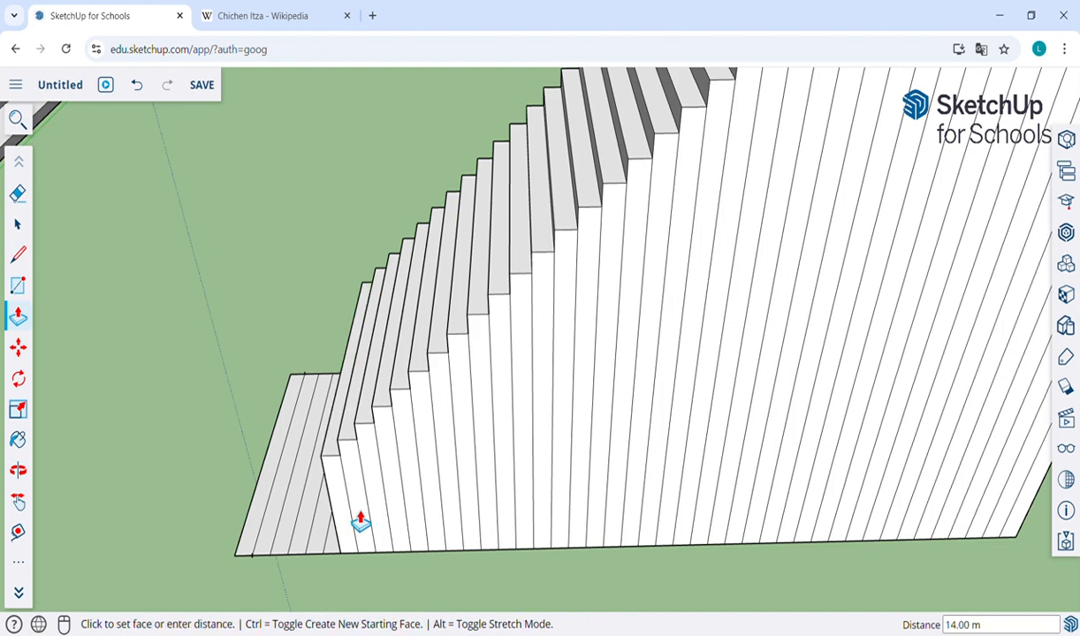
# - Extrude the next three flat strips upward starting at 12 m, each 2 m lower than the one before
pyautogui.click(332, 534)
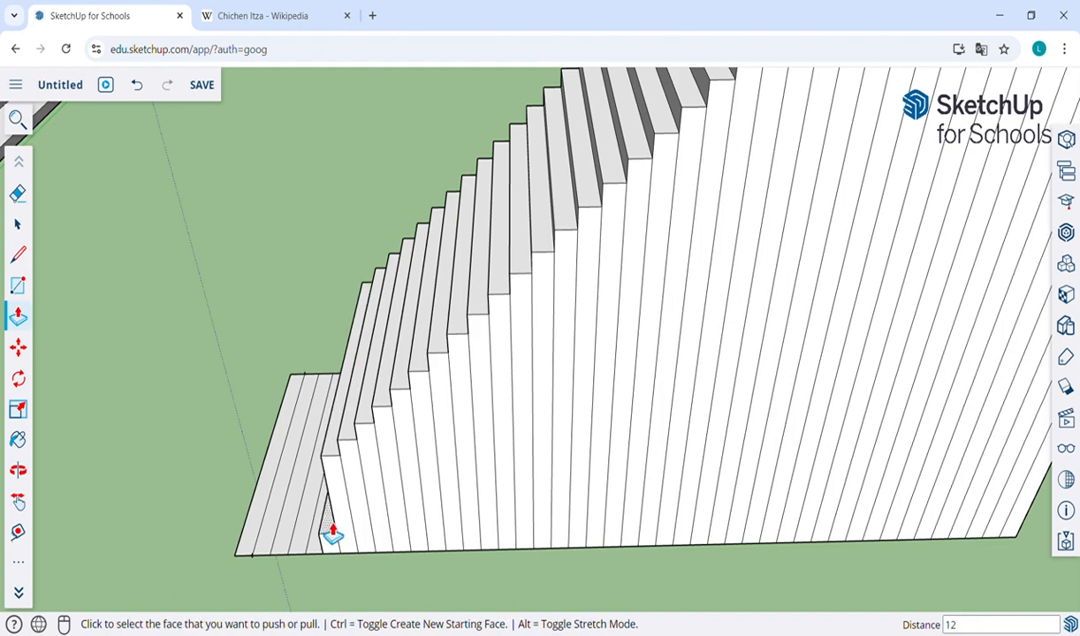
pyautogui.click(332, 534)
pyautogui.click(322, 542)
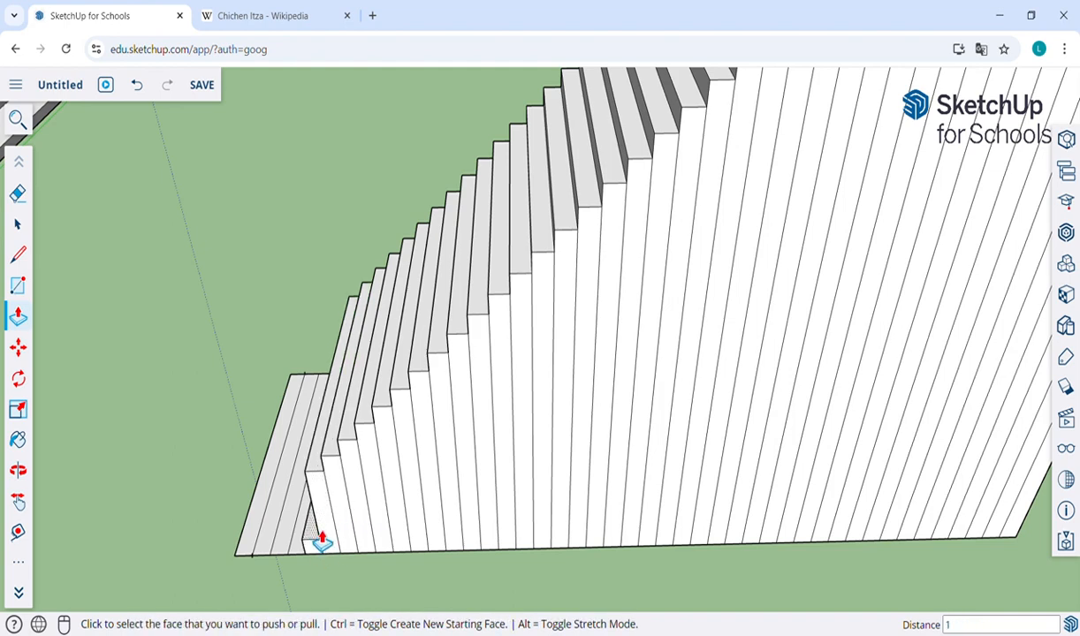
pyautogui.click(323, 542)
pyautogui.click(305, 540)
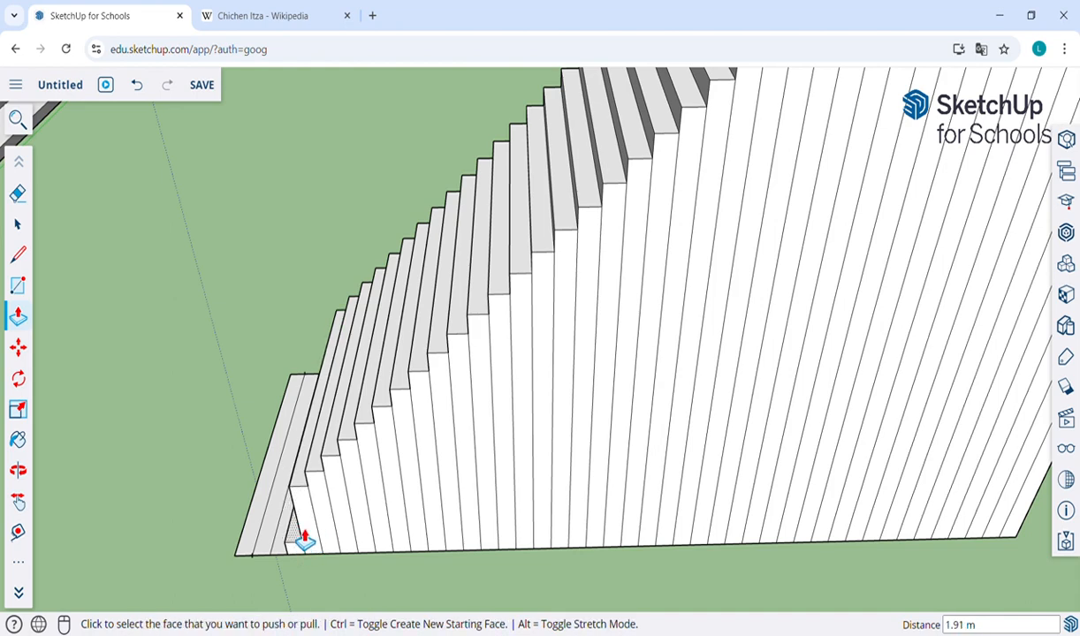
pyautogui.click(305, 540)
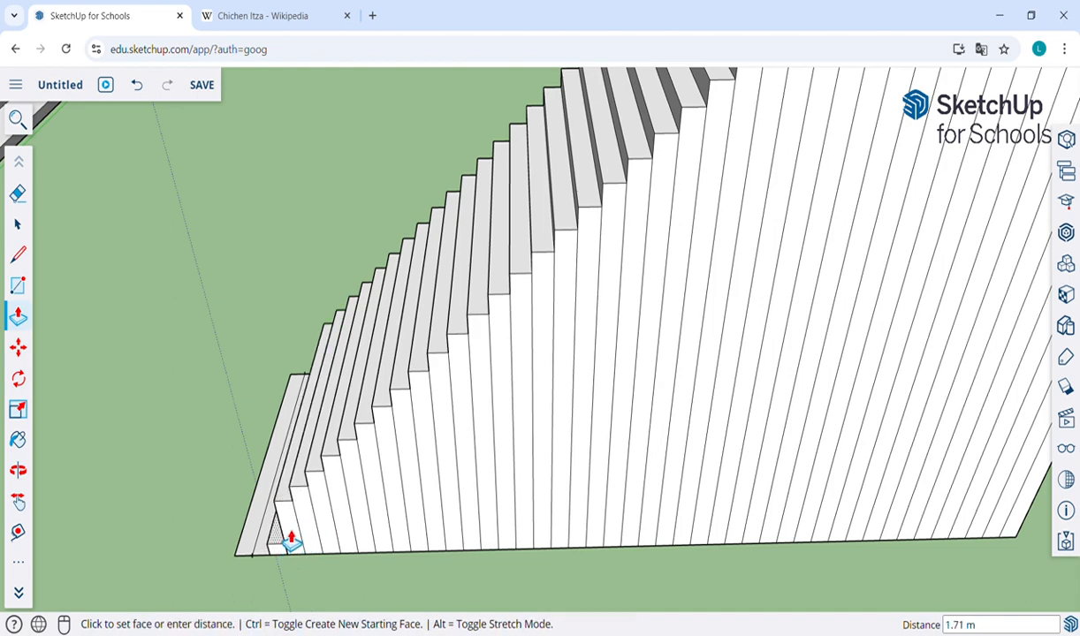
# - Extrude the last three flat strips of the staircase upward by 6 m, 4 m and 2 m
pyautogui.click(290, 541)
pyautogui.click(291, 540)
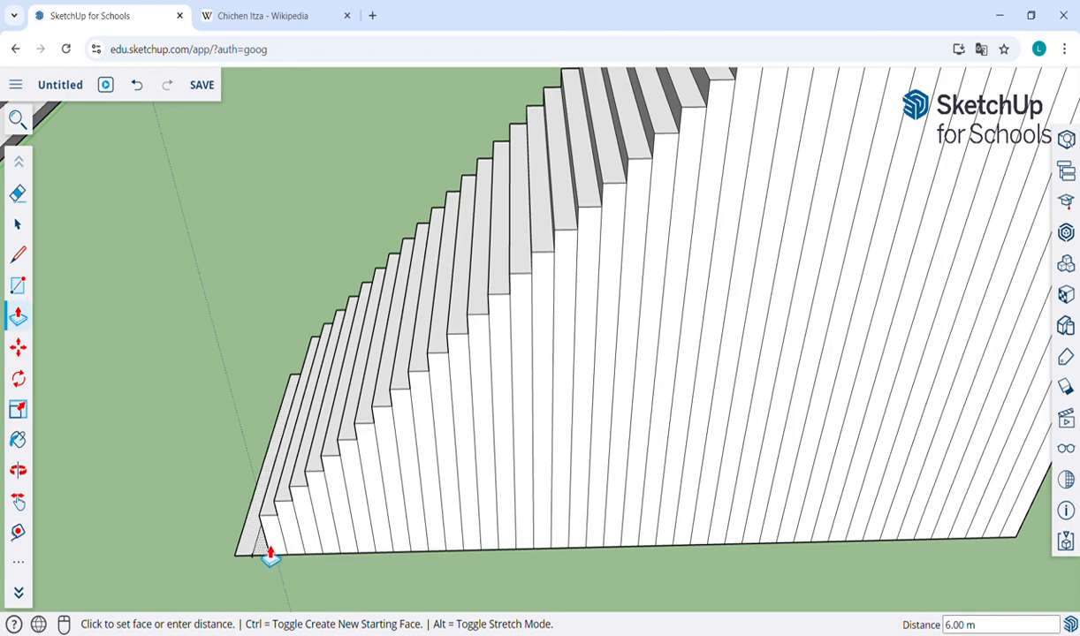
pyautogui.click(269, 542)
pyautogui.click(267, 544)
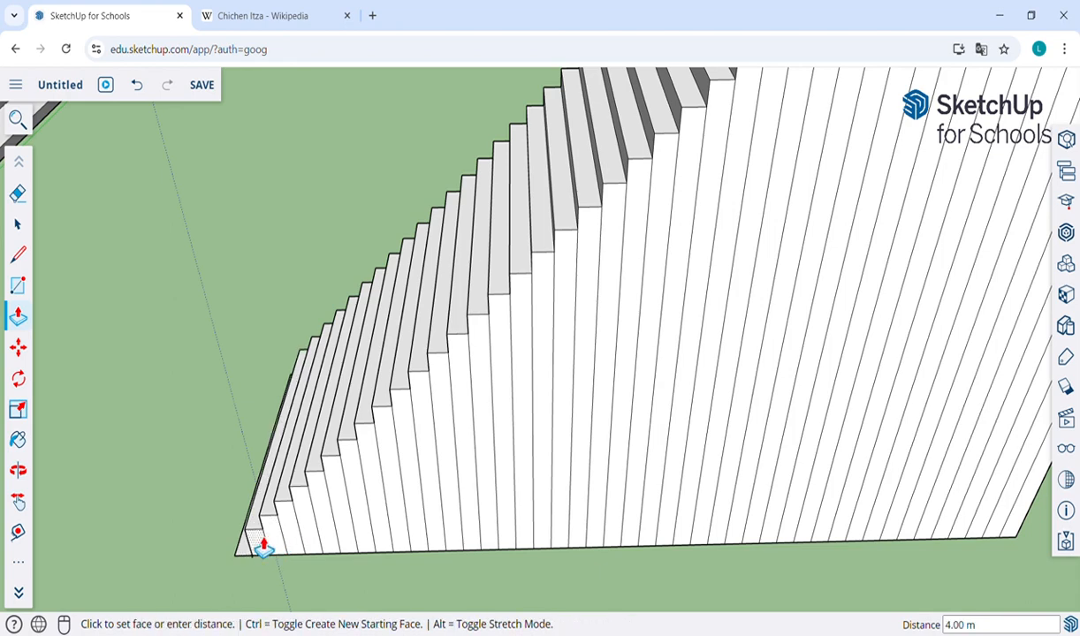
pyautogui.click(247, 536)
pyautogui.click(246, 537)
pyautogui.click(247, 536)
pyautogui.scroll(-5, 246, 537)
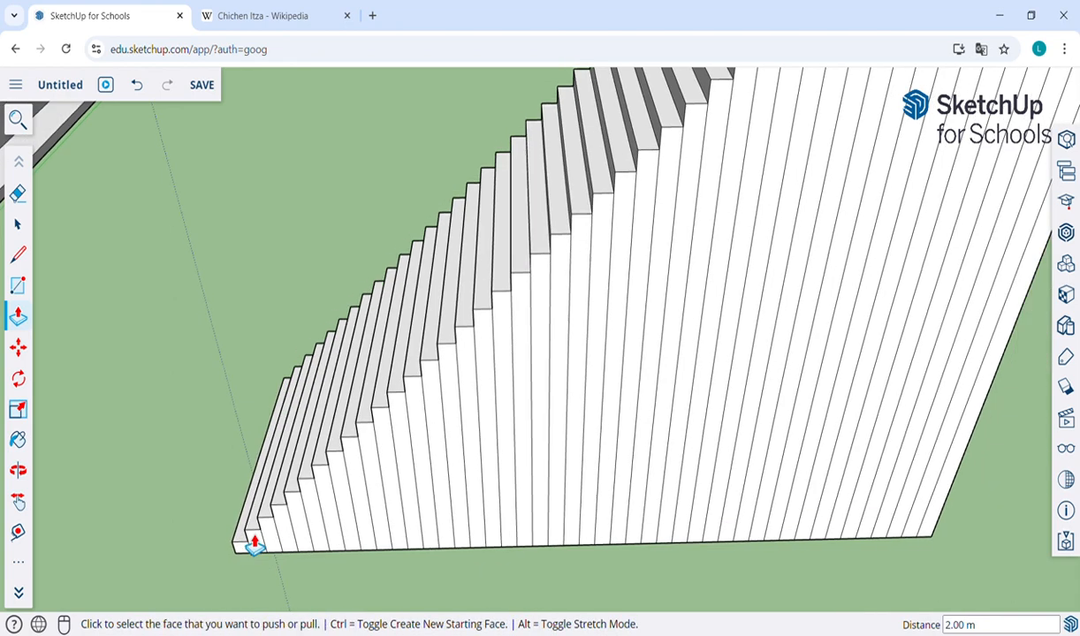
pyautogui.scroll(-3, 254, 543)
# - Select the entire connected staircase geometry and make it a group
pyautogui.click(17, 223)
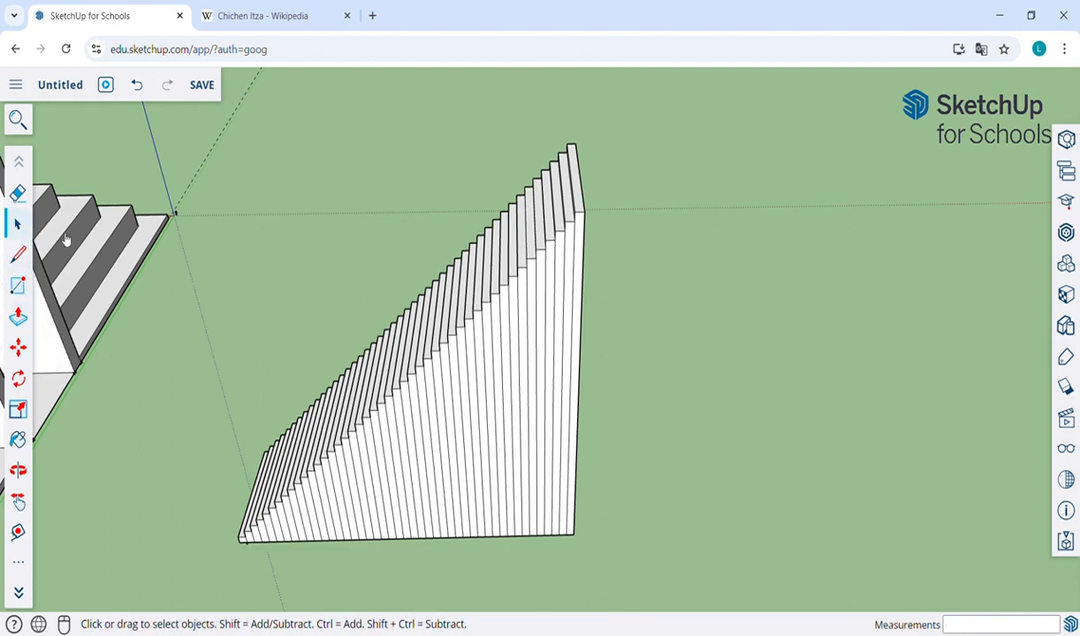
pyautogui.press('o')
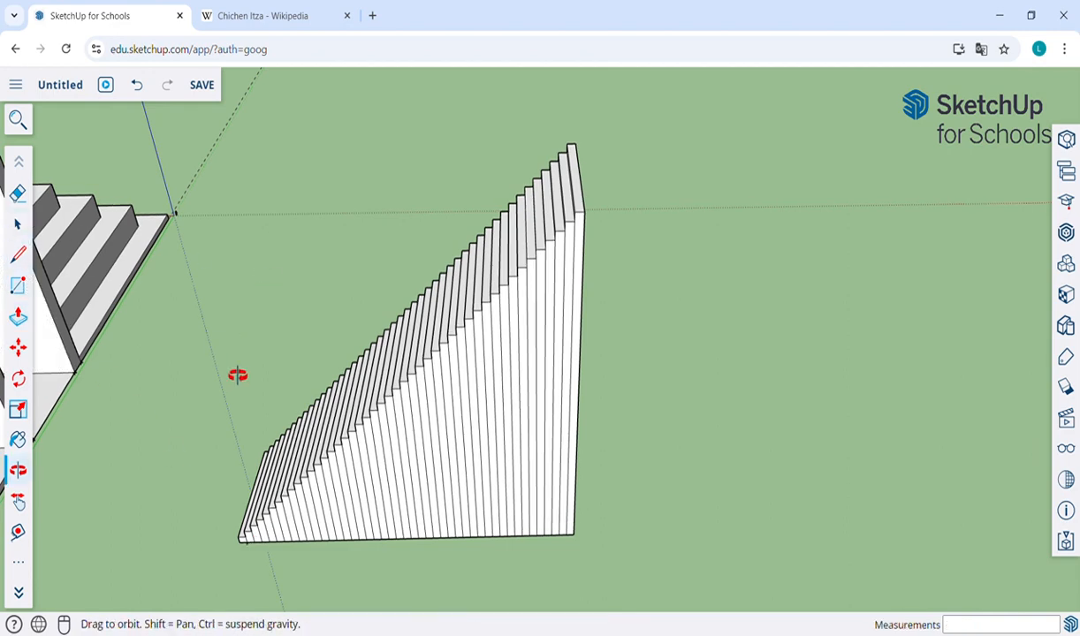
pyautogui.moveTo(236, 374)
pyautogui.mouseDown()
pyautogui.moveTo(485, 251)
pyautogui.moveTo(448, 179)
pyautogui.moveTo(274, 325)
pyautogui.moveTo(574, 294)
pyautogui.moveTo(234, 330)
pyautogui.moveTo(399, 311)
pyautogui.moveTo(381, 367)
pyautogui.mouseUp()
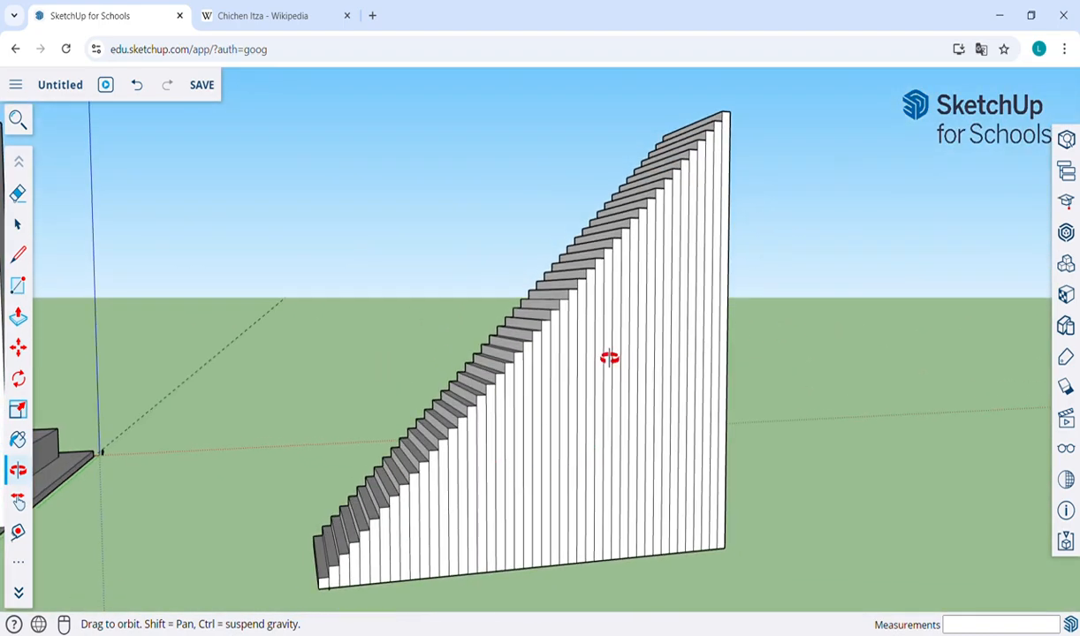
pyautogui.scroll(-3, 609, 357)
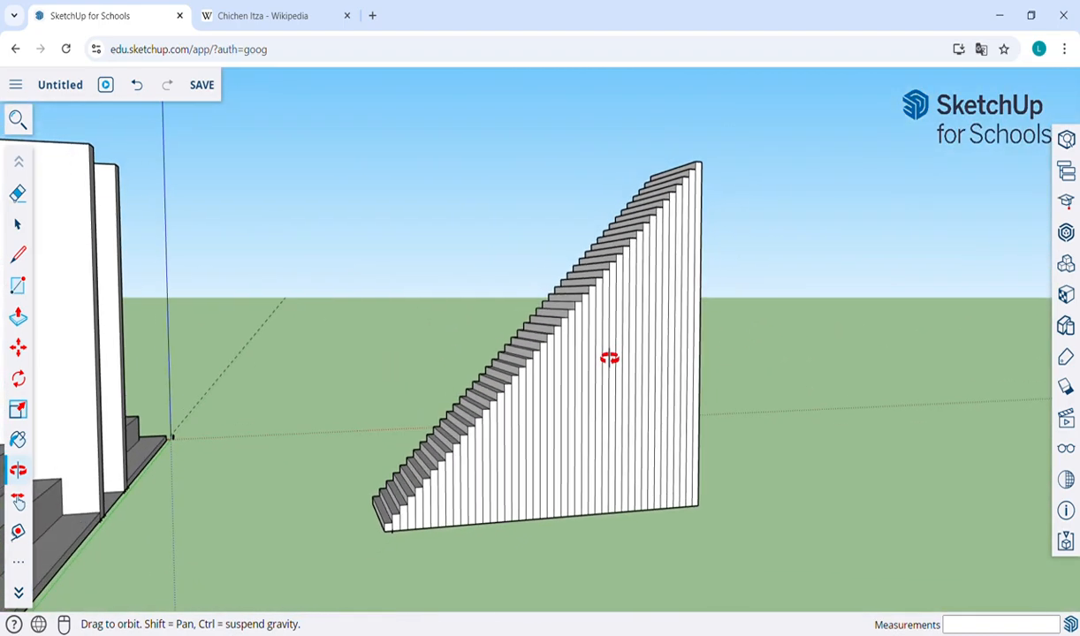
pyautogui.click(18, 225)
pyautogui.tripleClick(566, 401)
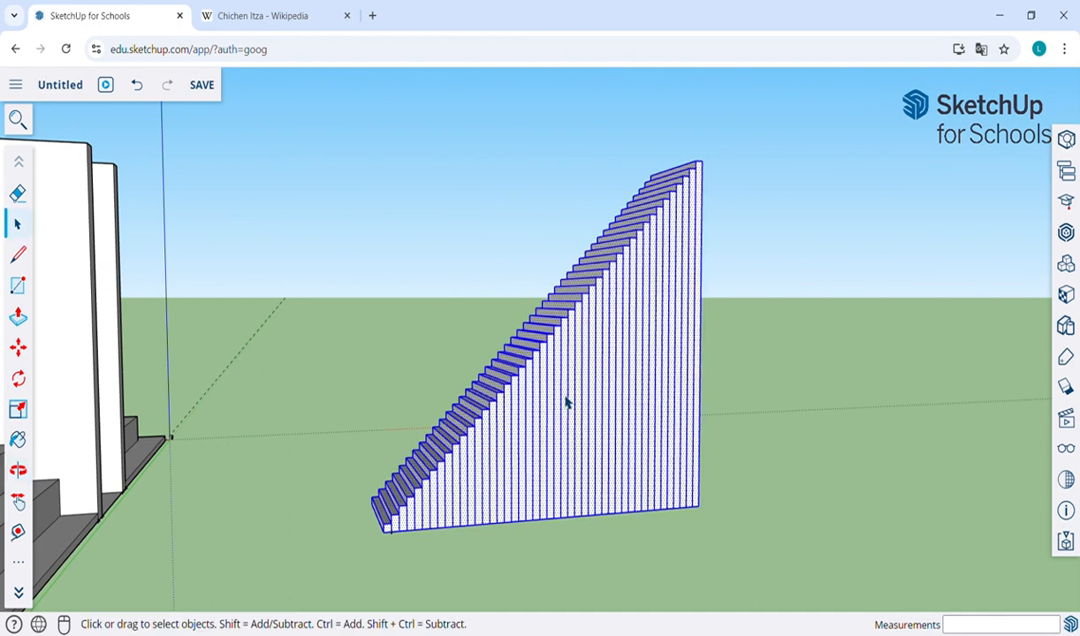
pyautogui.rightClick(565, 400)
pyautogui.moveTo(562, 398)
pyautogui.click(606, 470)
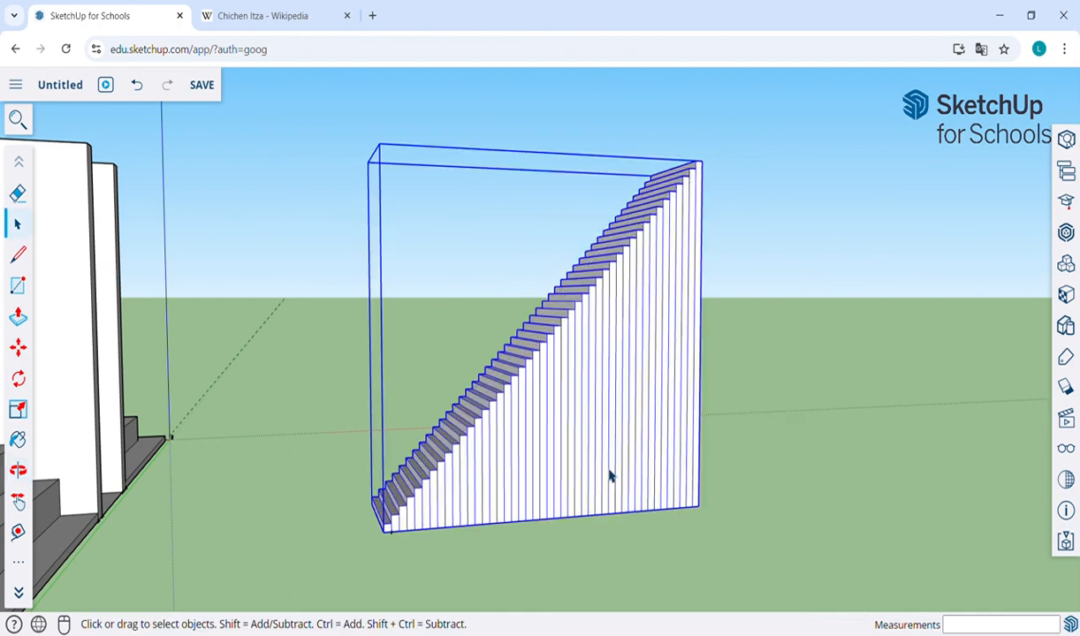
# - Copy the staircase group about 129 m farther away from the pyramid
pyautogui.scroll(-5, 377, 402)
pyautogui.press('o')
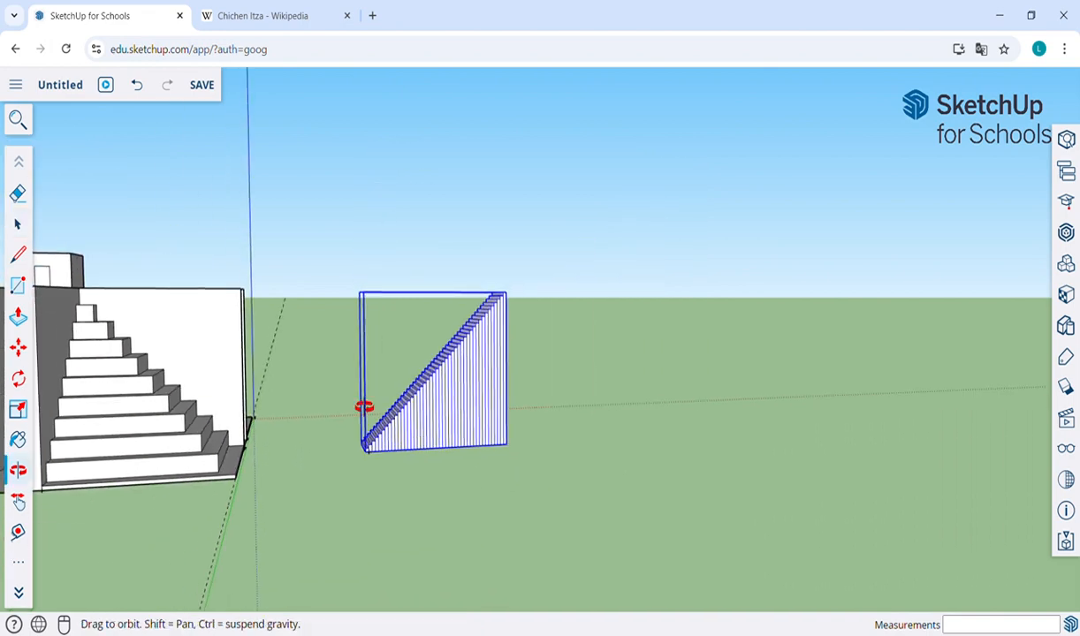
pyautogui.moveTo(338, 398); pyautogui.dragTo(462, 491)
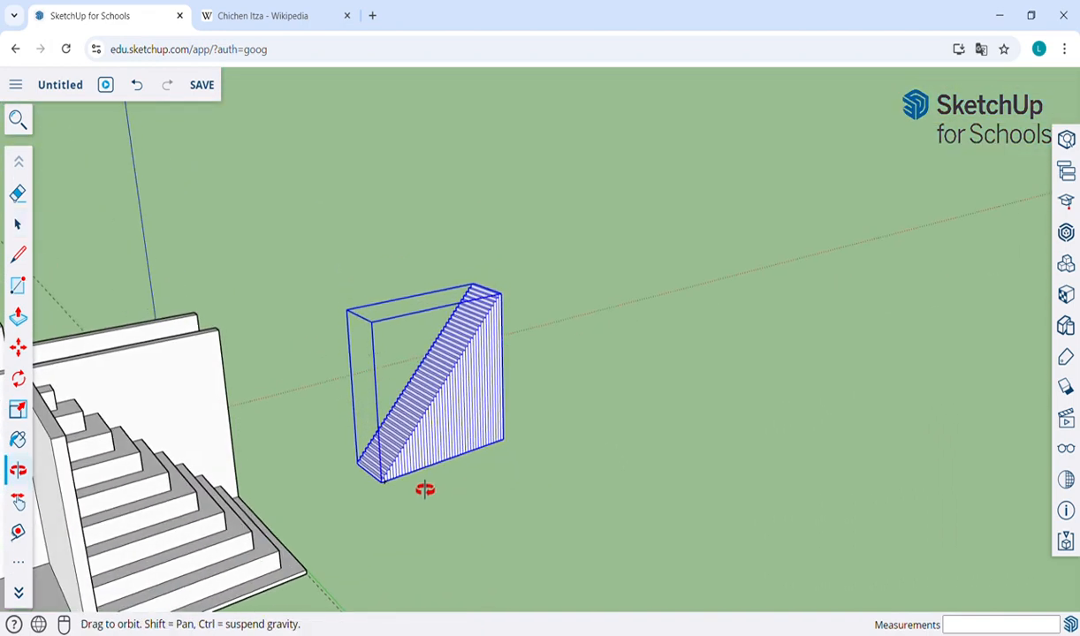
pyautogui.press('m')
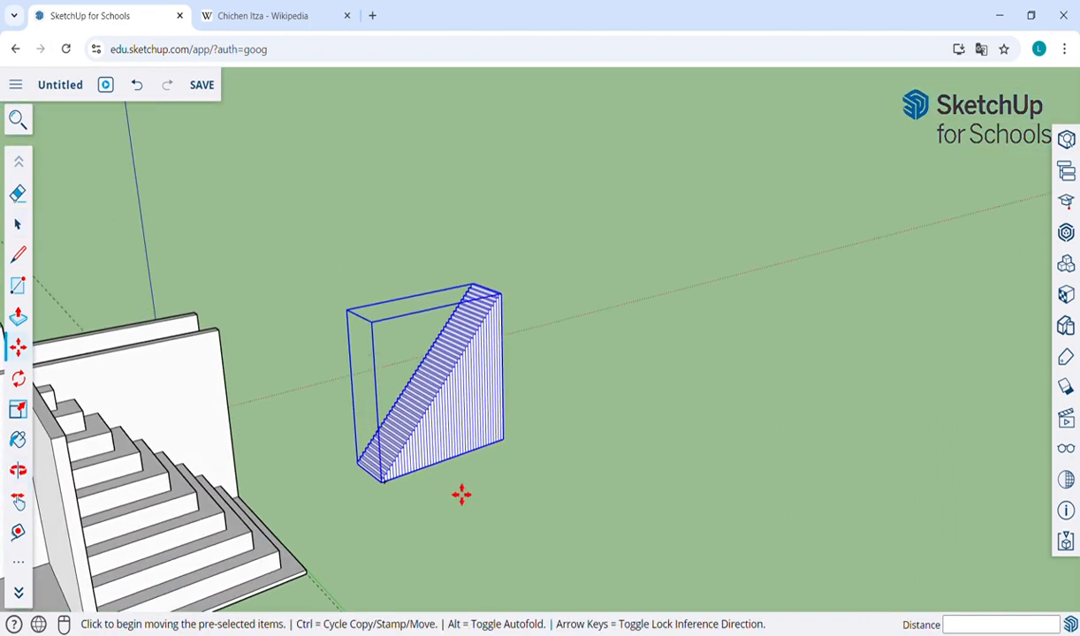
pyautogui.press('ctrl')
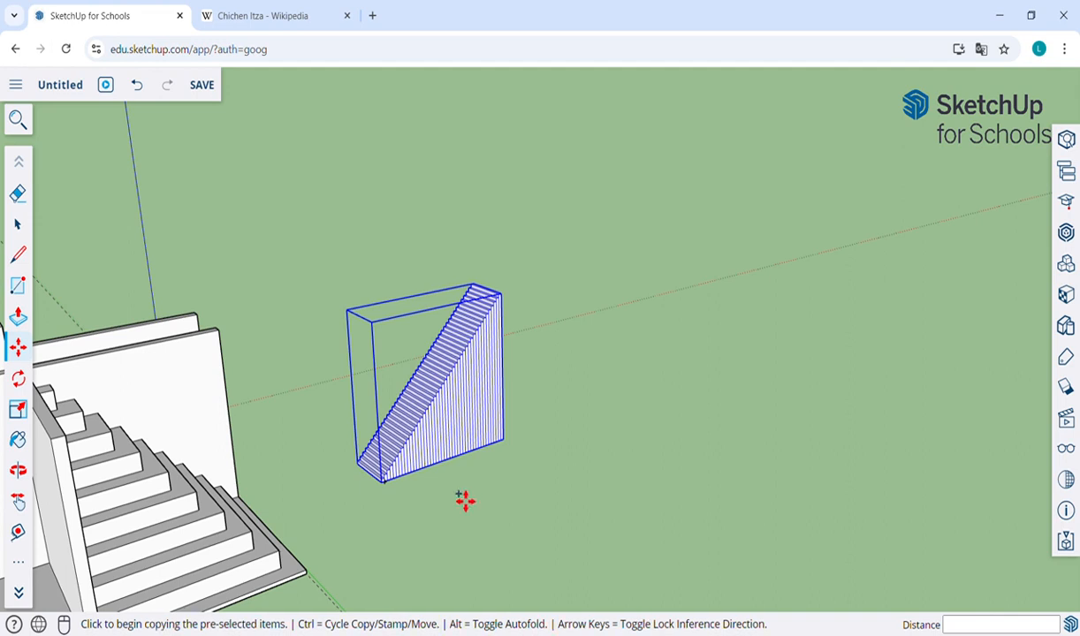
pyautogui.click(519, 454)
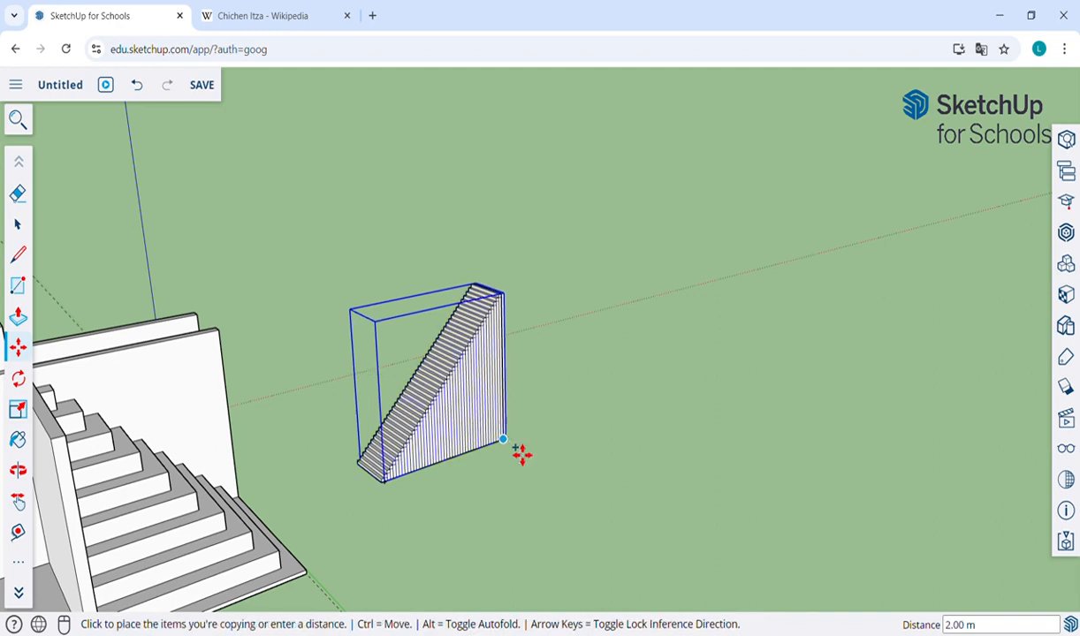
pyautogui.click(668, 410)
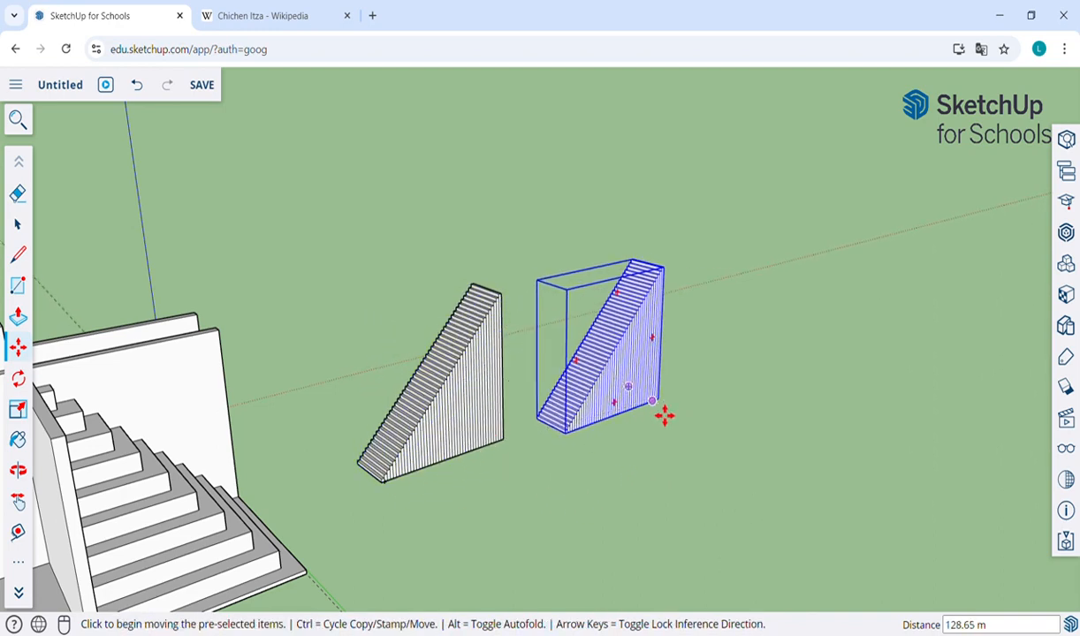
# - Make two more copies of the staircase group, the first about 88 m from the previous copy and the second in front of the original
pyautogui.press('ctrl')
pyautogui.click(669, 410)
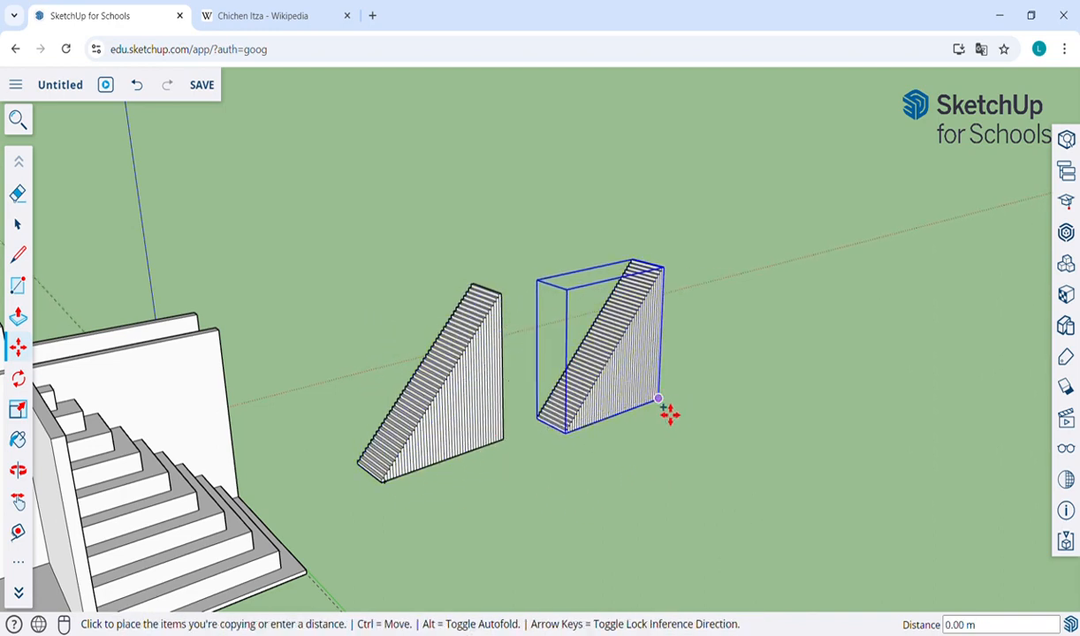
pyautogui.click(735, 463)
pyautogui.press('ctrl')
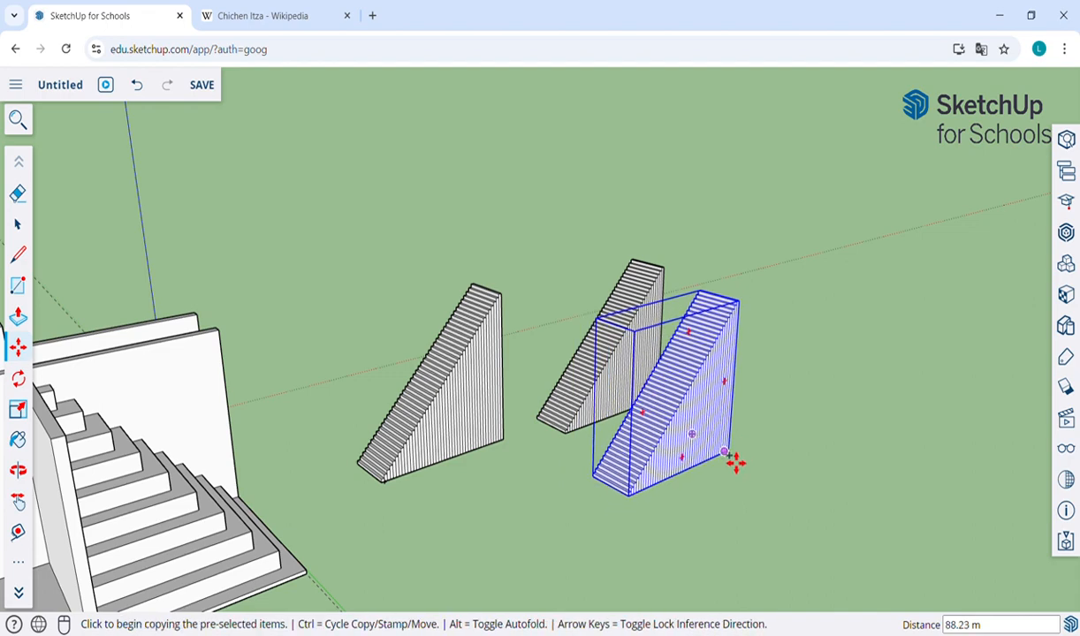
pyautogui.click(735, 463)
pyautogui.click(574, 532)
pyautogui.scroll(-3, 574, 530)
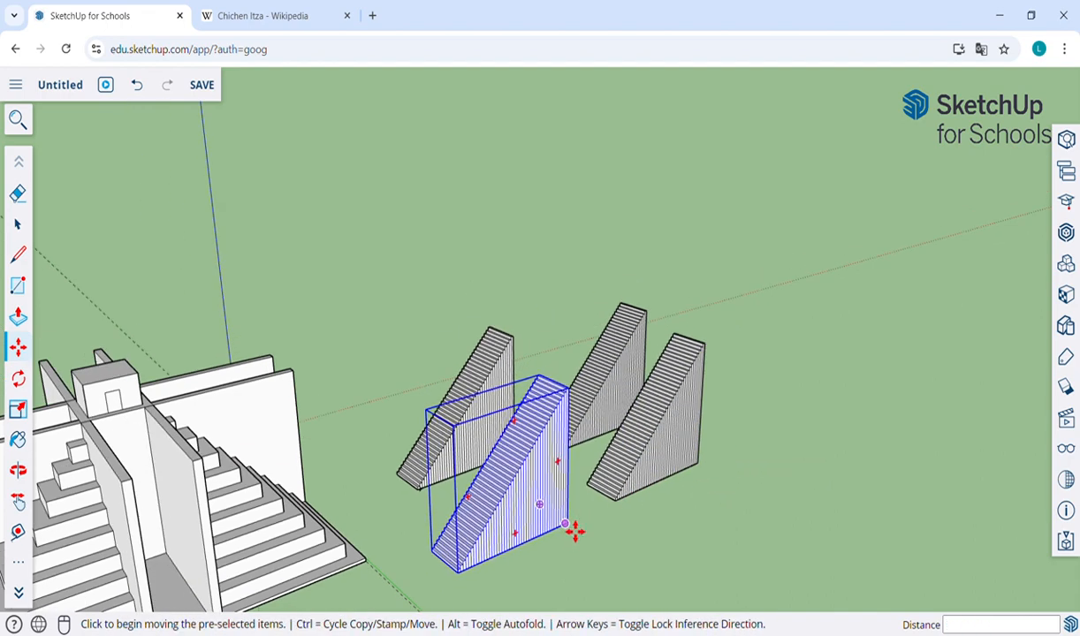
# - Move the selected staircase by its lower front corner into the gap between the two pyramid walls facing the red axis, then deselect it
pyautogui.press('h')
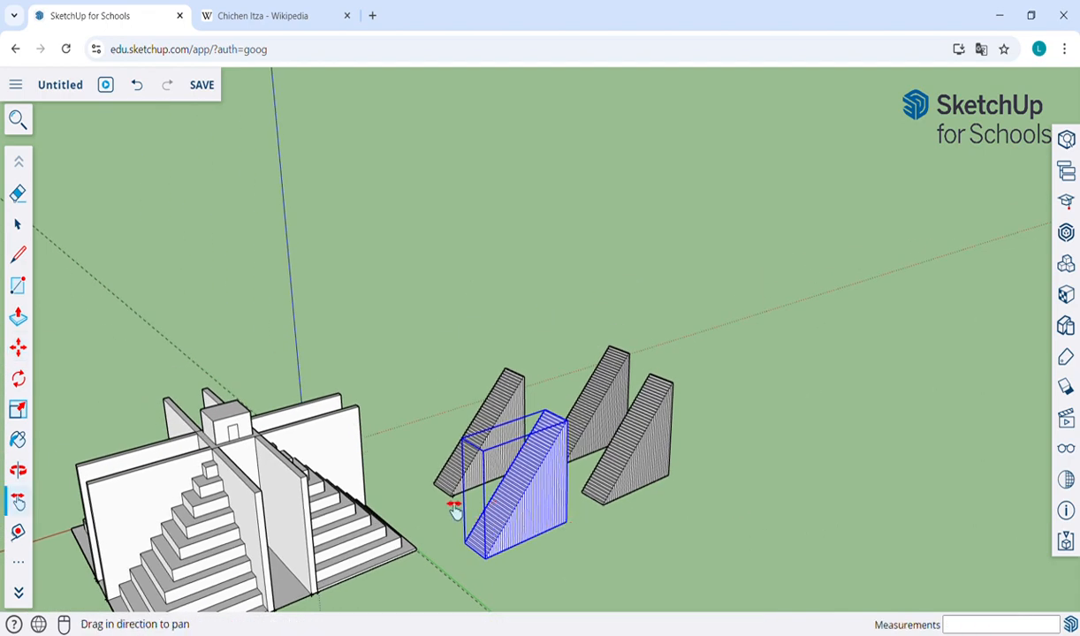
pyautogui.moveTo(453, 511); pyautogui.dragTo(451, 361)
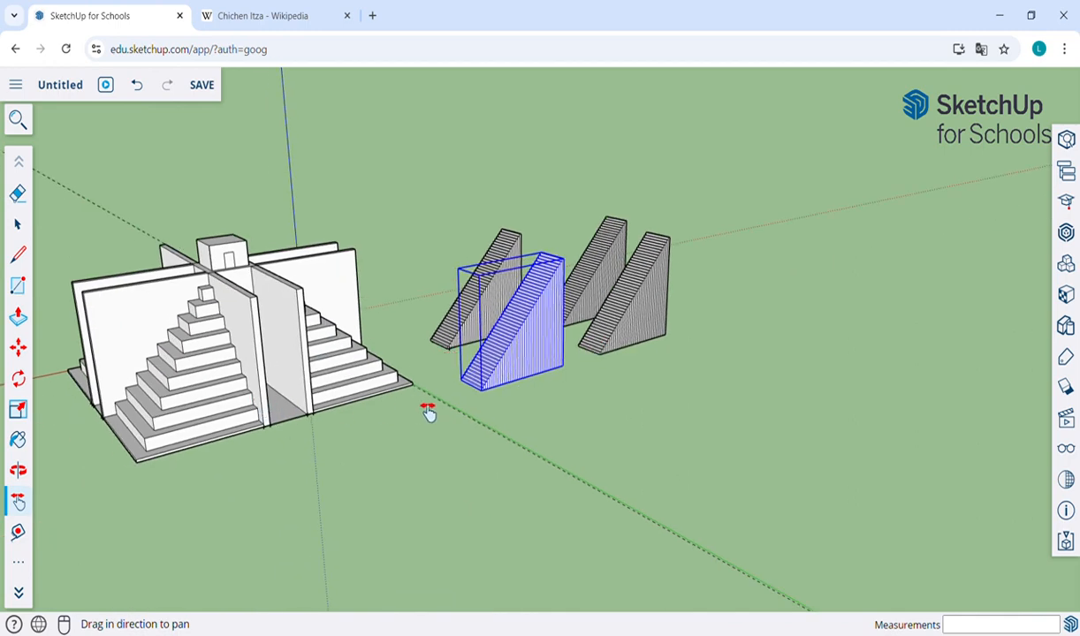
pyautogui.moveTo(555, 376); pyautogui.dragTo(732, 426, button='middle')
pyautogui.press('m')
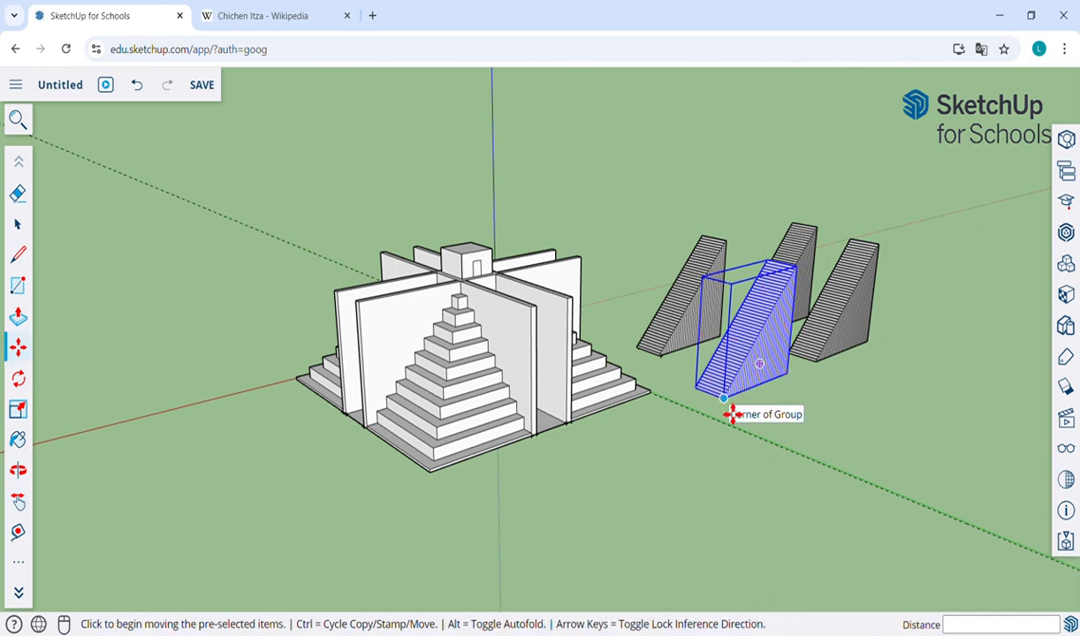
pyautogui.click(732, 414)
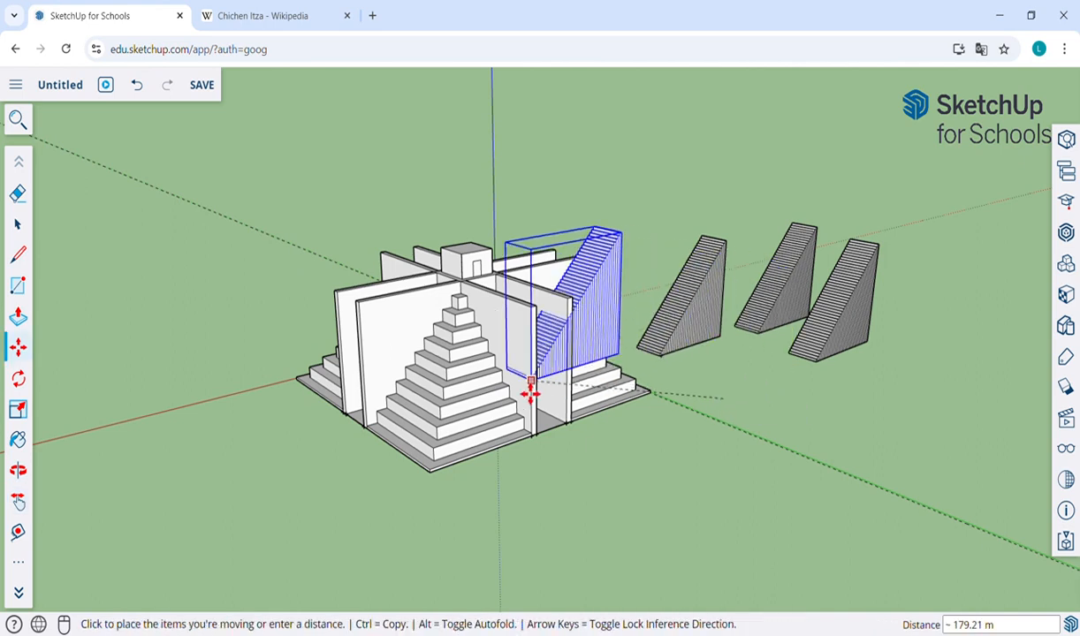
pyautogui.click(371, 433)
pyautogui.scroll(6, 371, 433)
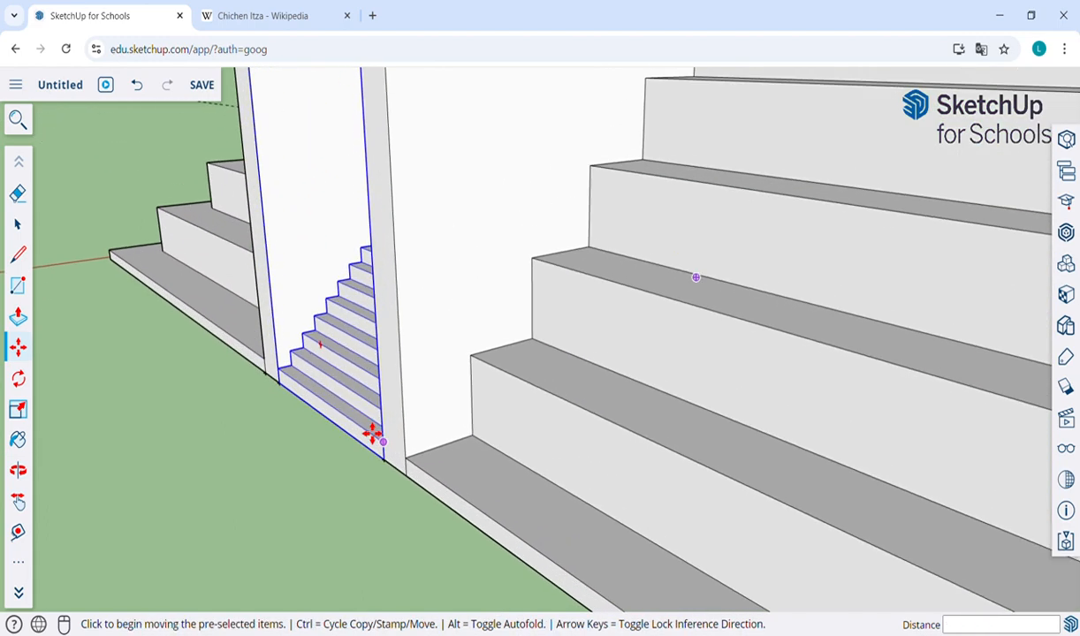
pyautogui.scroll(-10, 379, 367)
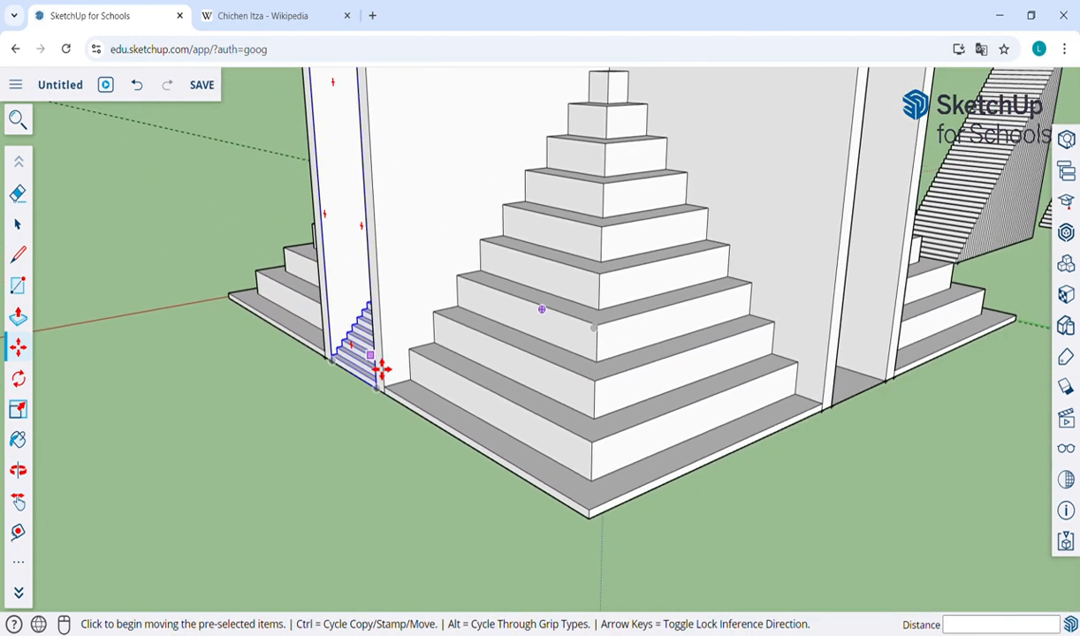
pyautogui.scroll(-2, 380, 370)
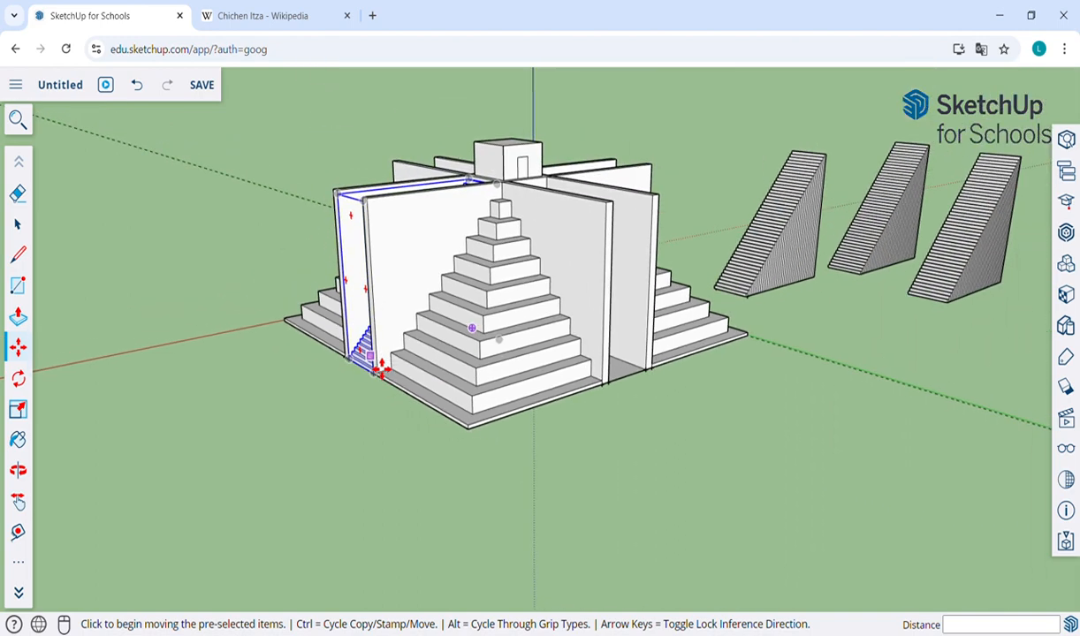
pyautogui.click(18, 224)
pyautogui.click(217, 276)
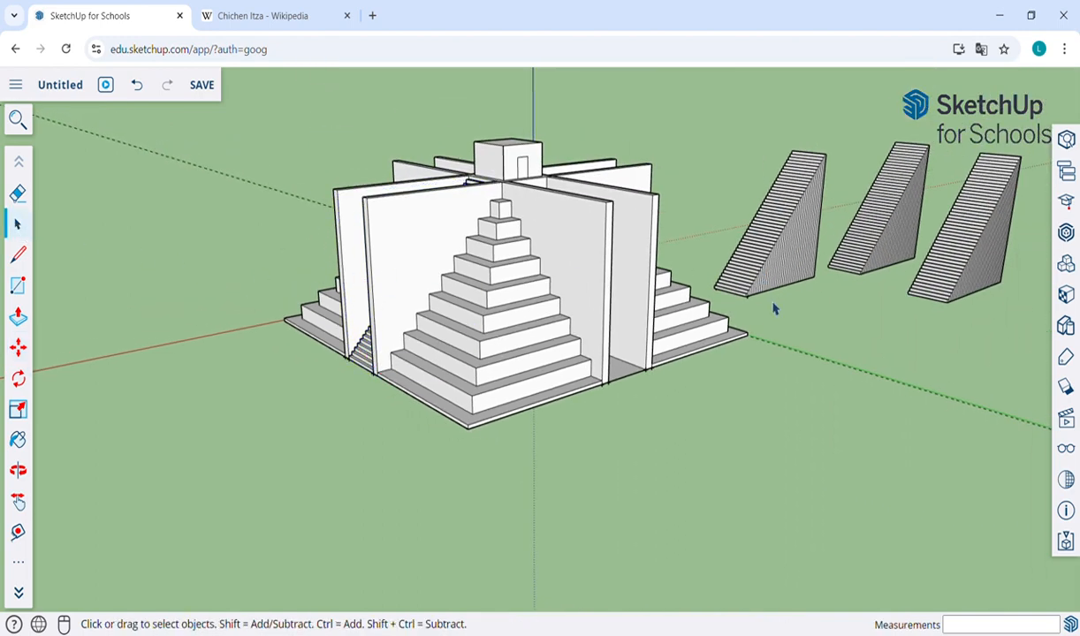
# - Move the nearest remaining staircase about 267 m to stand before the pyramid's open wall gap and rotate it horizontally by -90 degrees
pyautogui.press('o')
pyautogui.moveTo(858, 335); pyautogui.dragTo(814, 394)
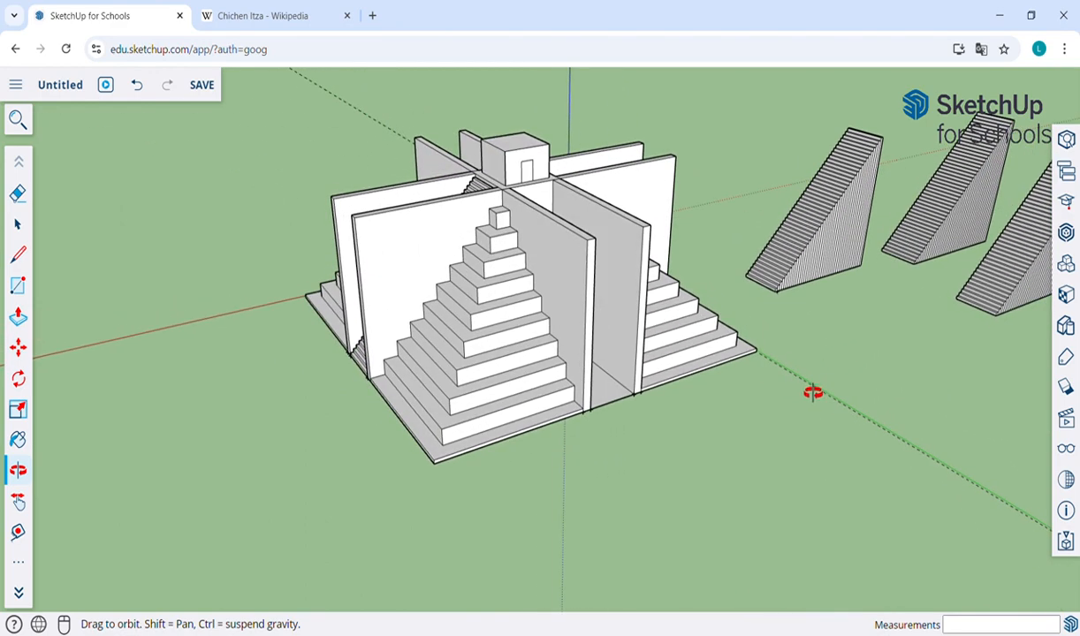
pyautogui.press('m')
pyautogui.click(783, 303)
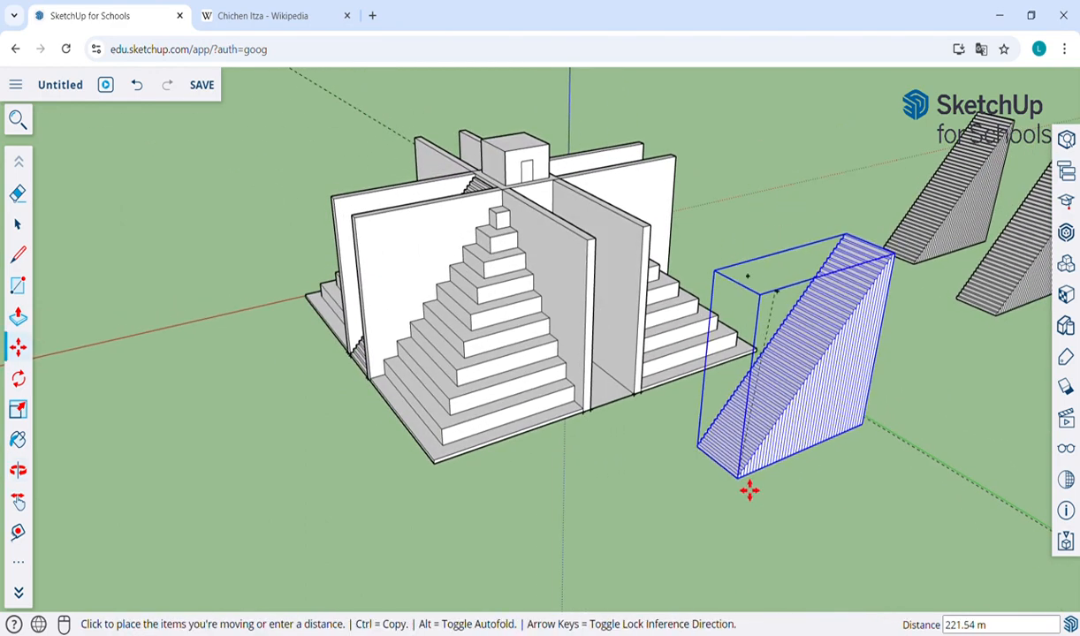
pyautogui.click(661, 521)
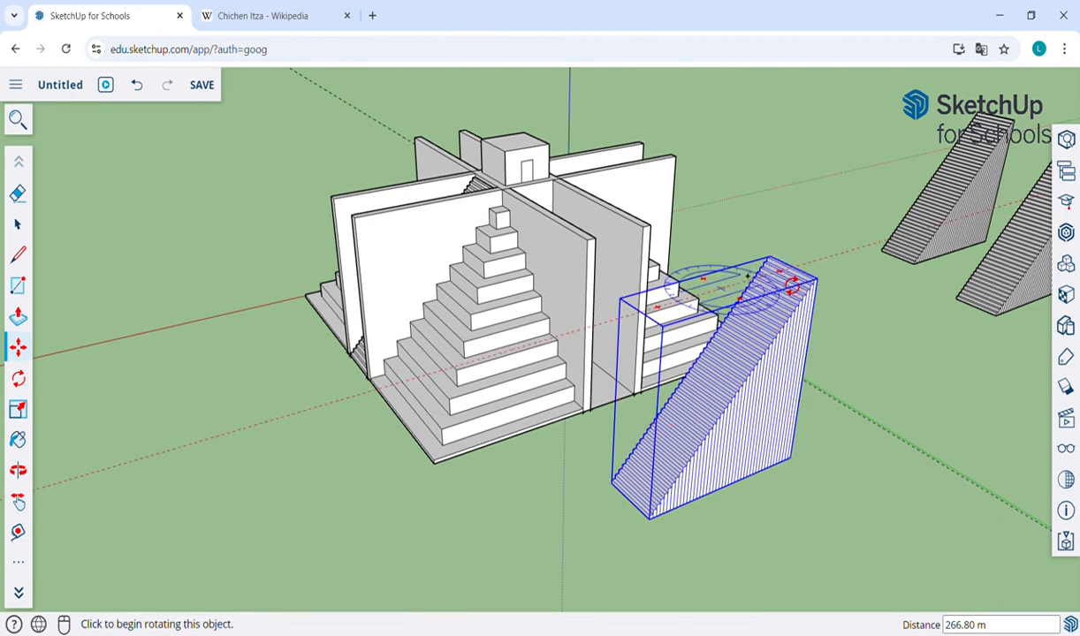
pyautogui.click(793, 284)
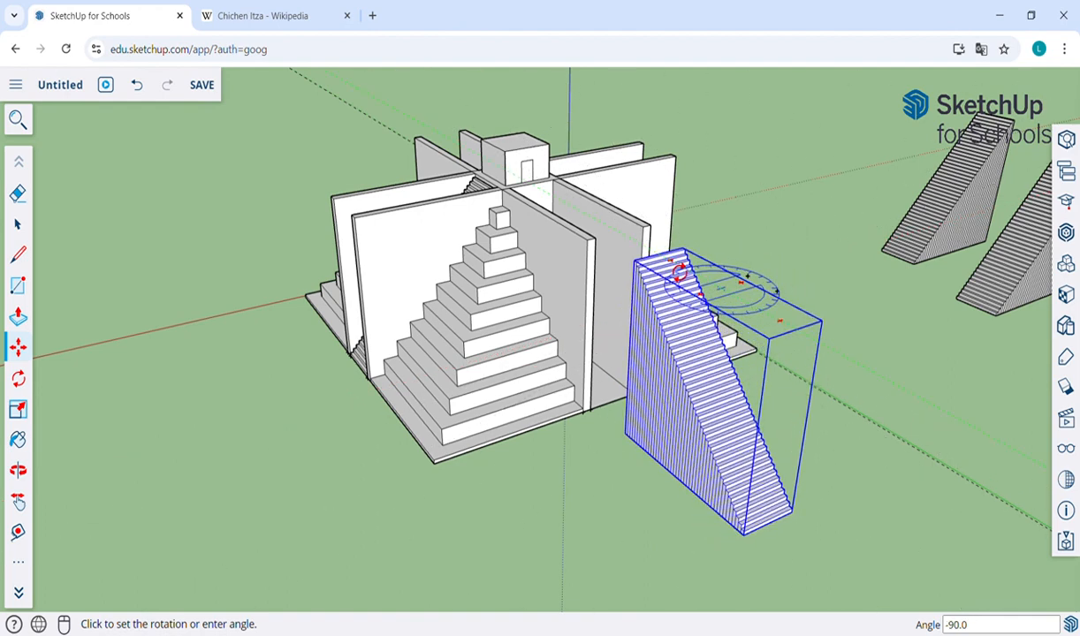
pyautogui.click(679, 274)
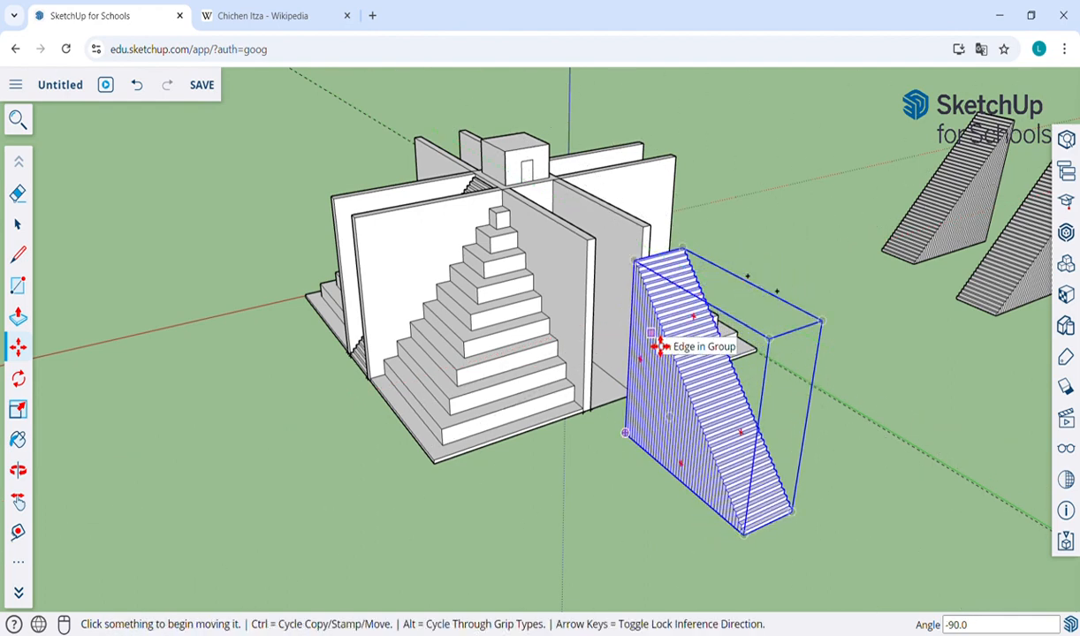
# - Move the rotated staircase about 118 m into the open wall gap, then shift it about 3.2 m so its lower corner meets the wall's base corner
pyautogui.click(743, 533)
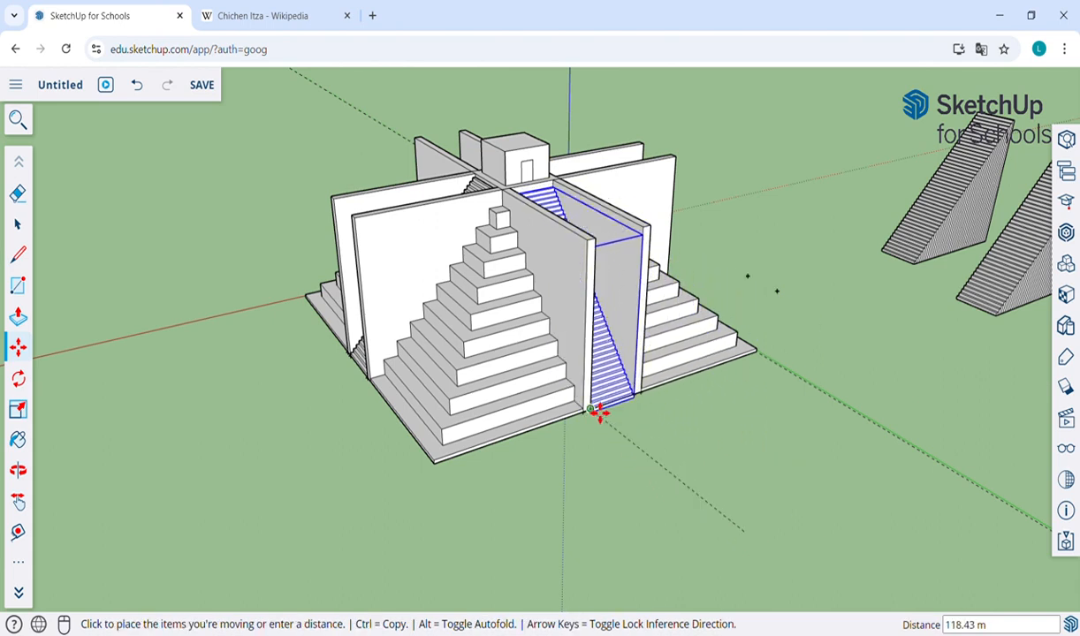
pyautogui.click(599, 411)
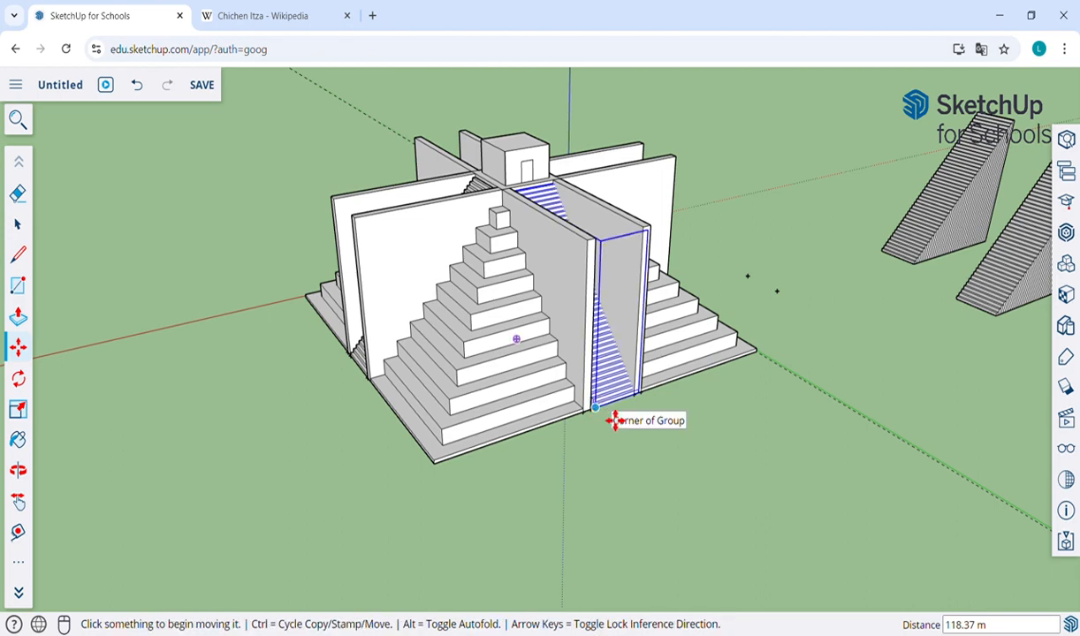
pyautogui.scroll(6, 615, 417)
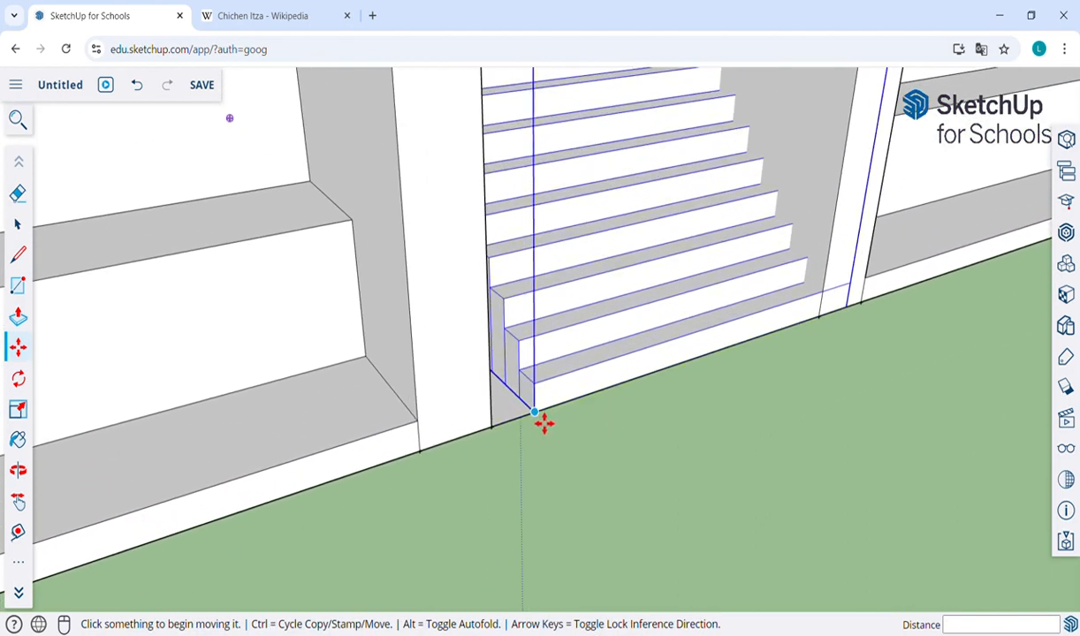
pyautogui.click(543, 421)
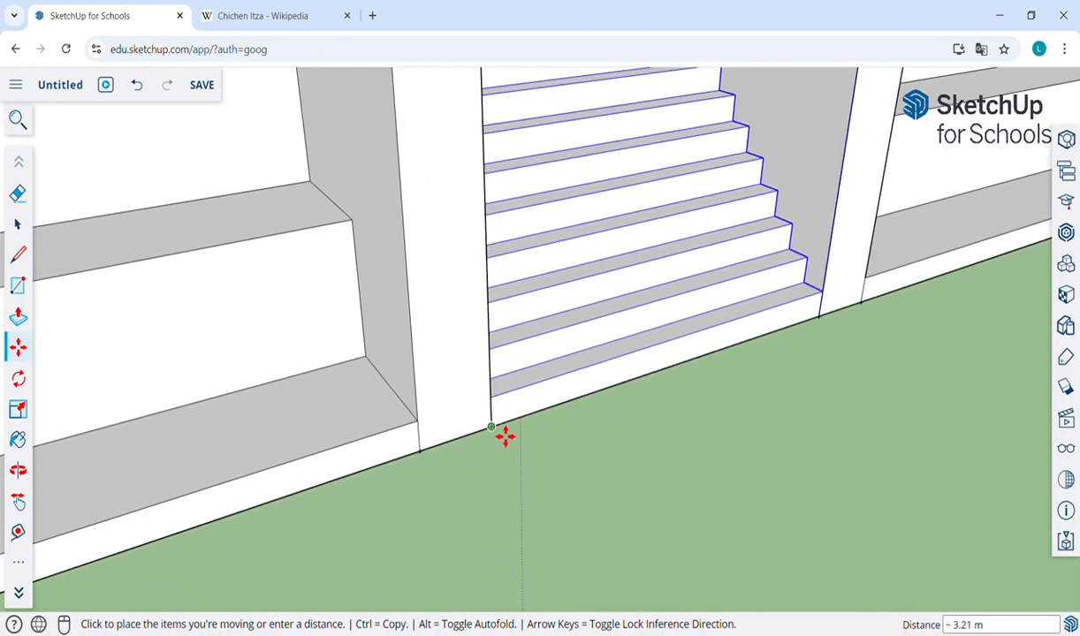
pyautogui.click(506, 436)
pyautogui.scroll(-8, 812, 367)
pyautogui.scroll(-8, 812, 367)
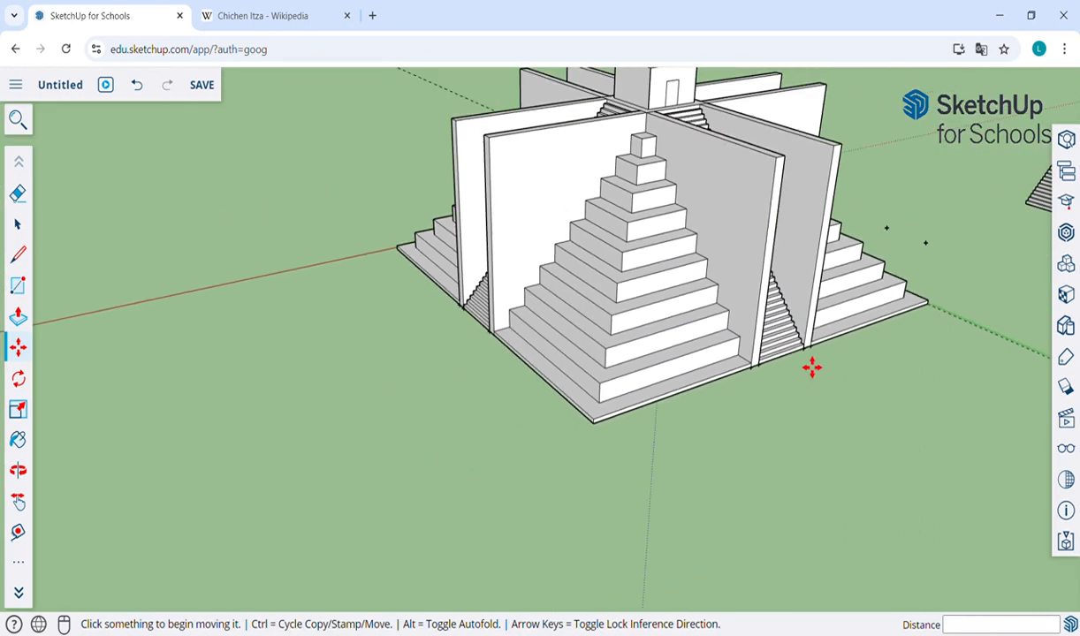
# - Move the outer top edge of the wall left of the newly fitted staircase straight down 90 m, sloping the wall along the steps
pyautogui.press('h')
pyautogui.moveTo(972, 255); pyautogui.dragTo(919, 278)
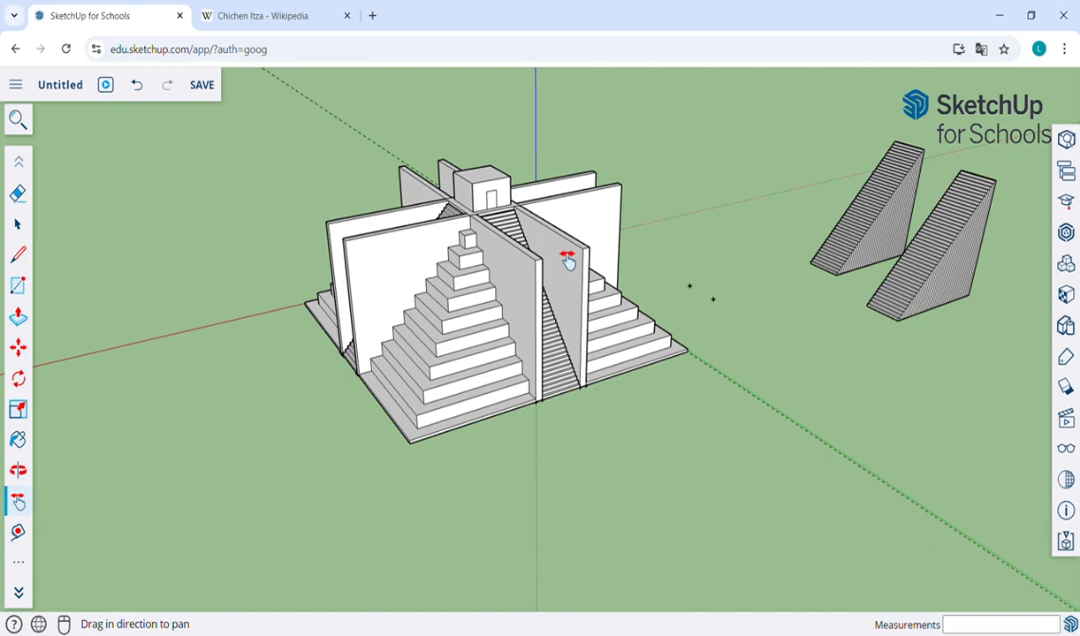
pyautogui.scroll(4, 568, 258)
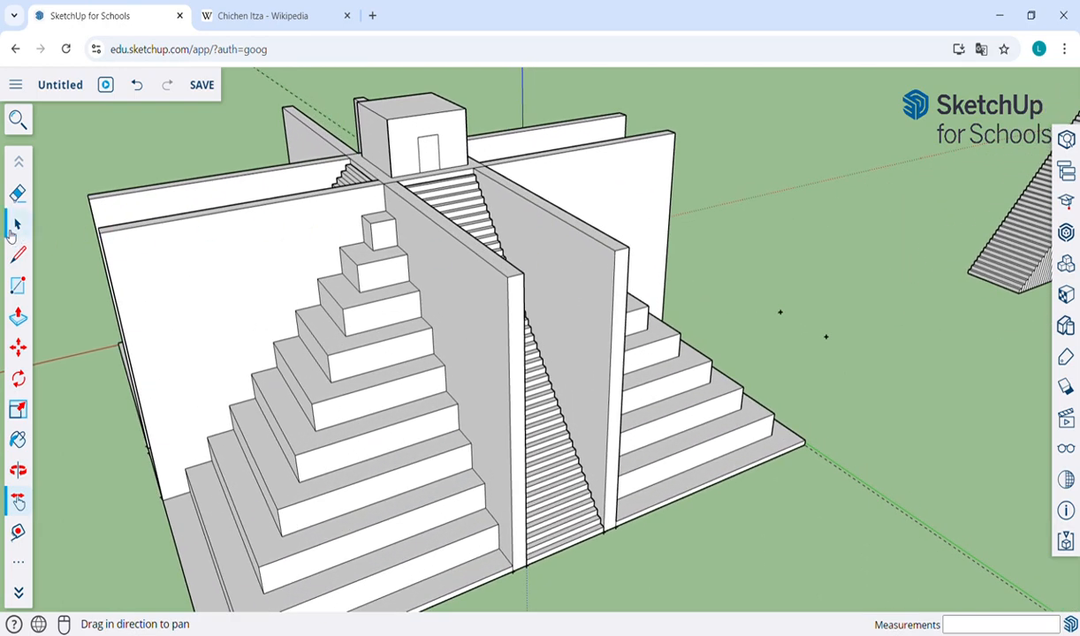
pyautogui.click(15, 226)
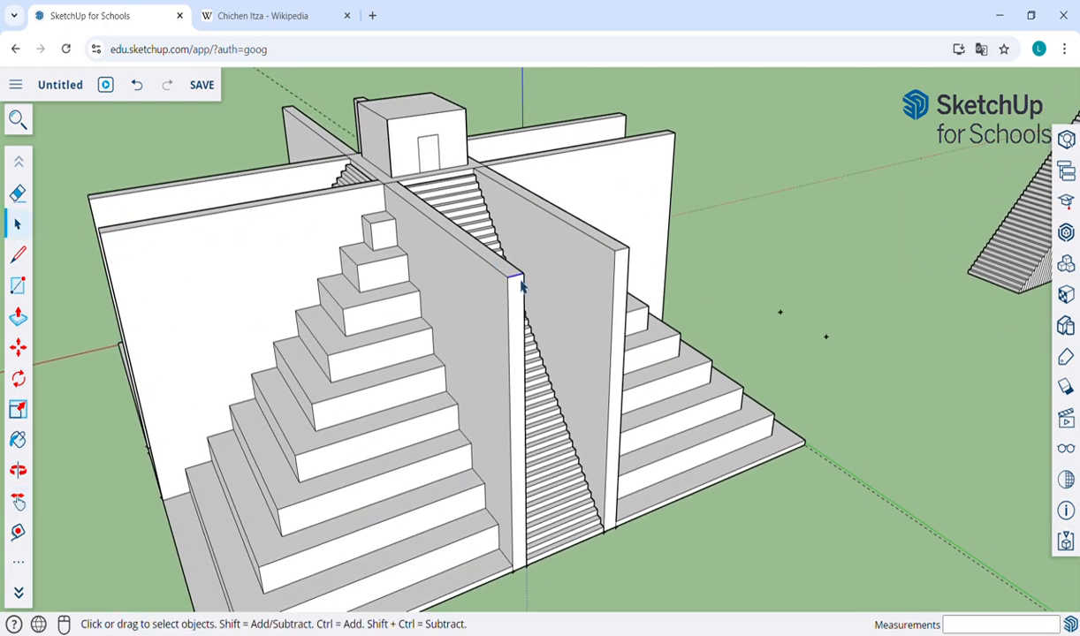
pyautogui.press('m')
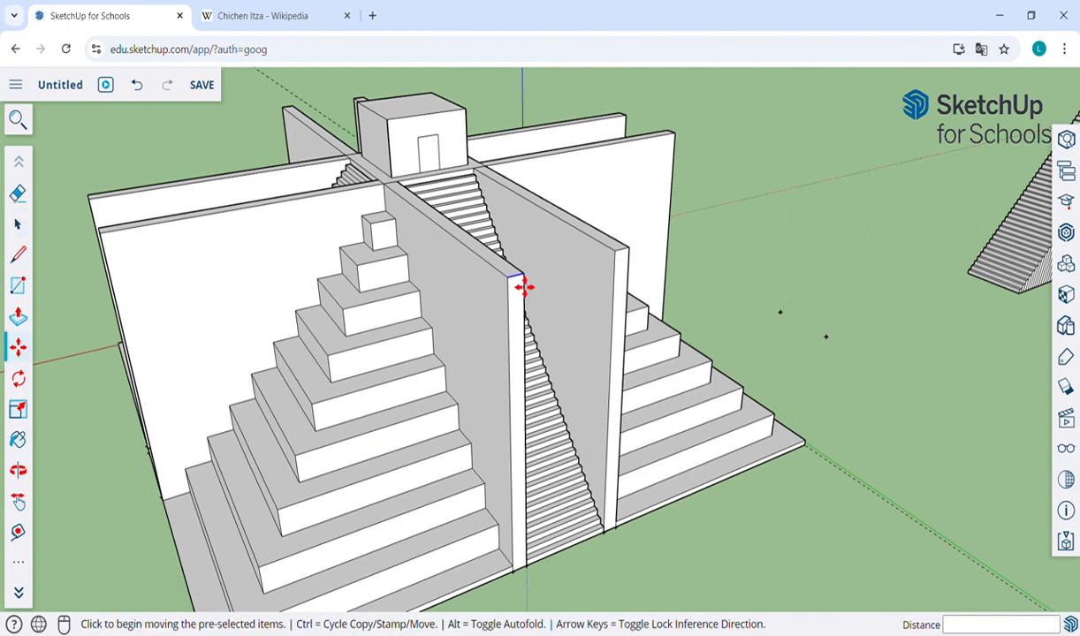
pyautogui.click(521, 290)
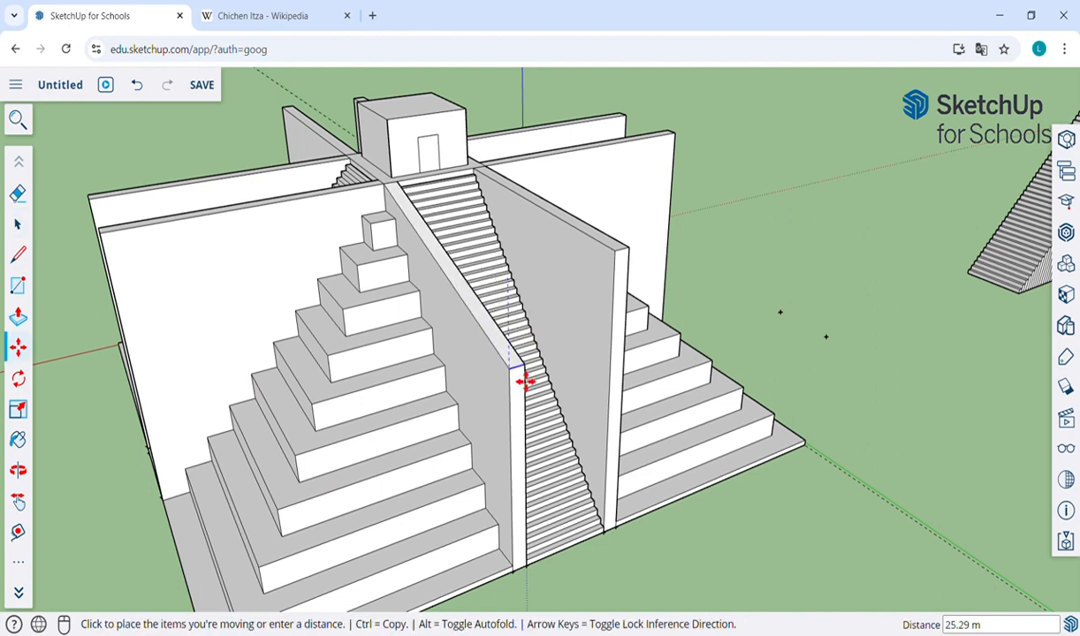
pyautogui.click(521, 576)
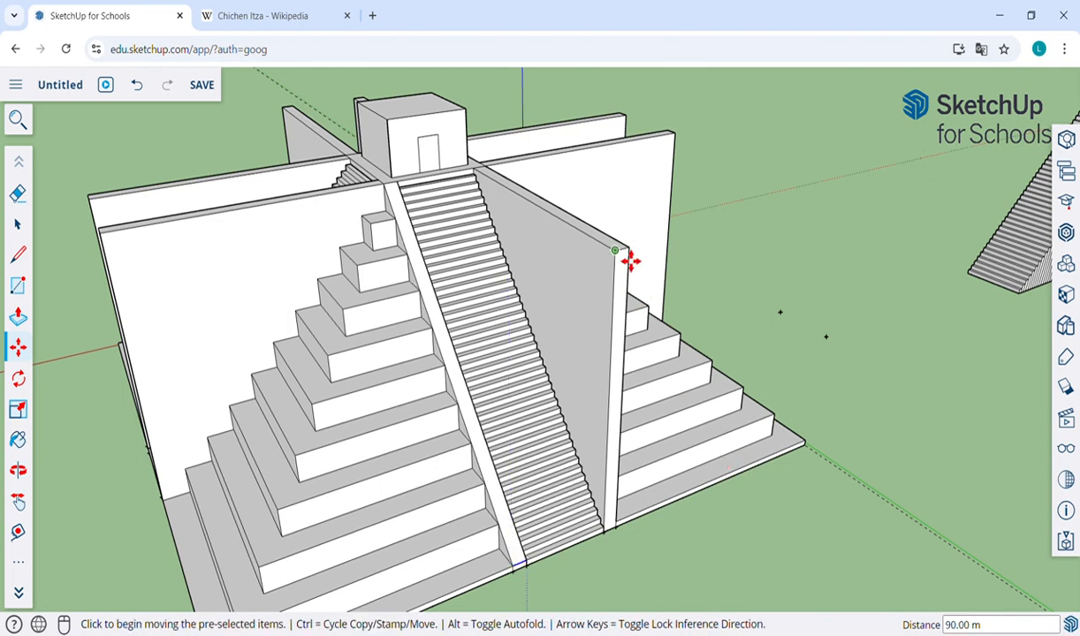
# - Lower the outer top edge of the wall on the same staircase's right side by 90 m to form the matching sloped balustrade
pyautogui.click(17, 227)
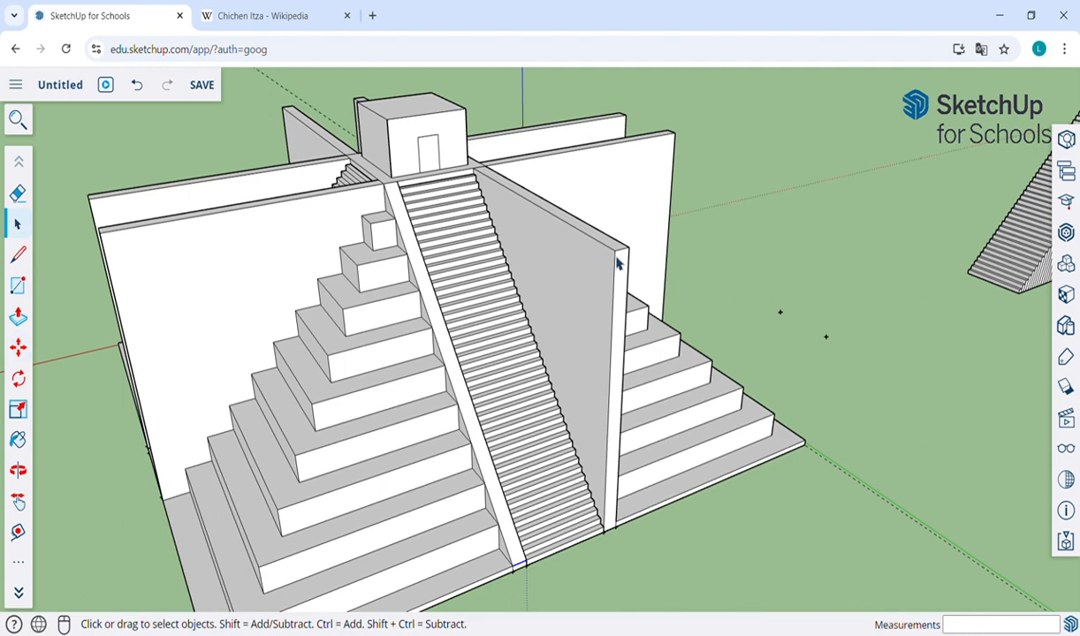
pyautogui.press('m')
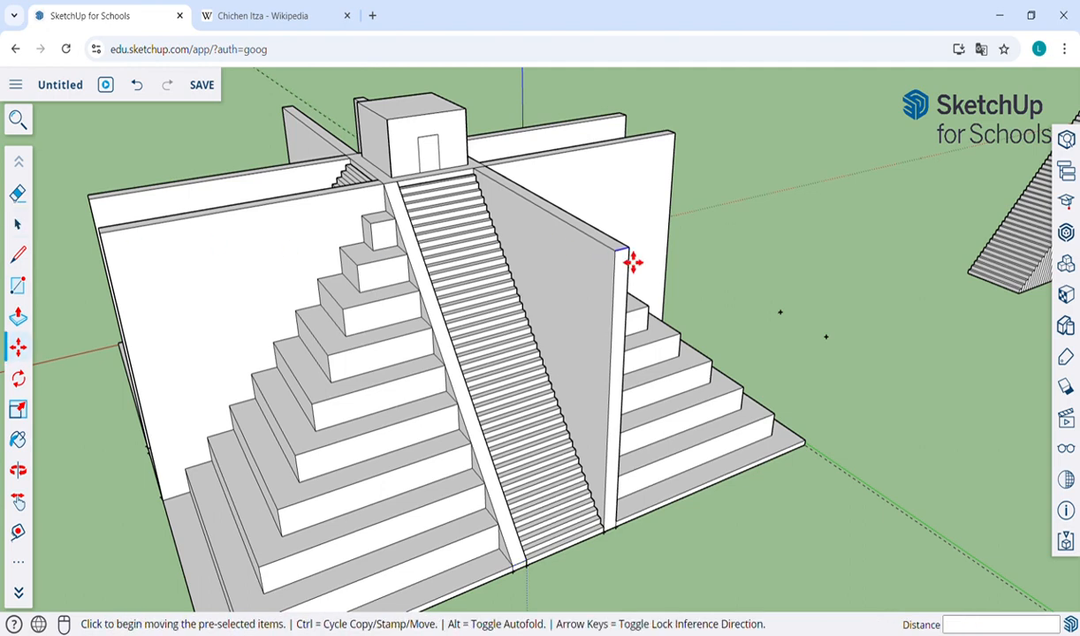
pyautogui.click(625, 260)
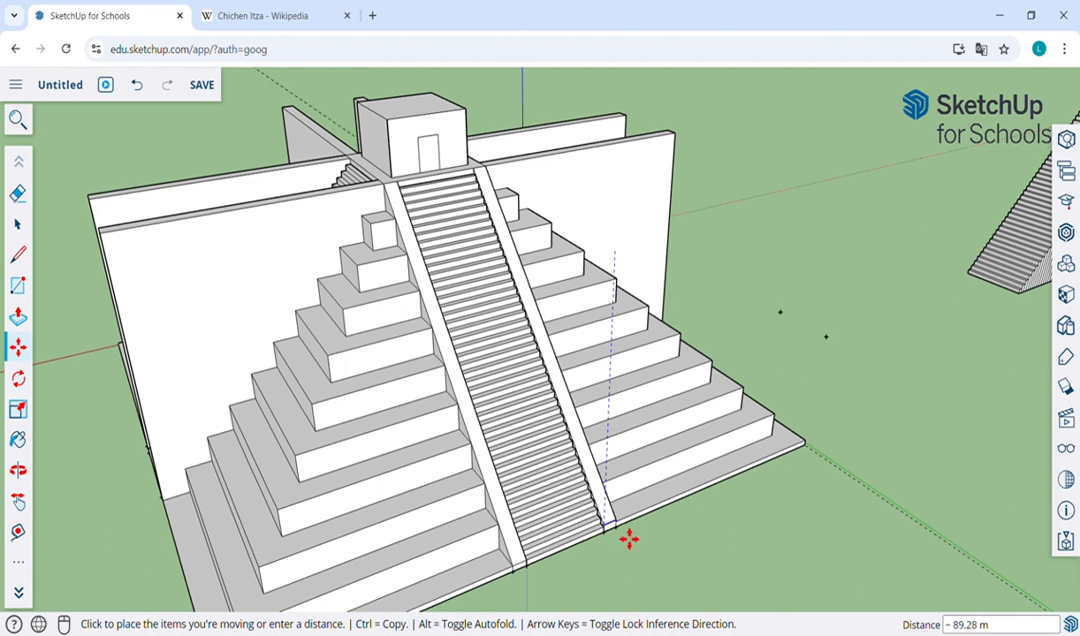
pyautogui.click(611, 540)
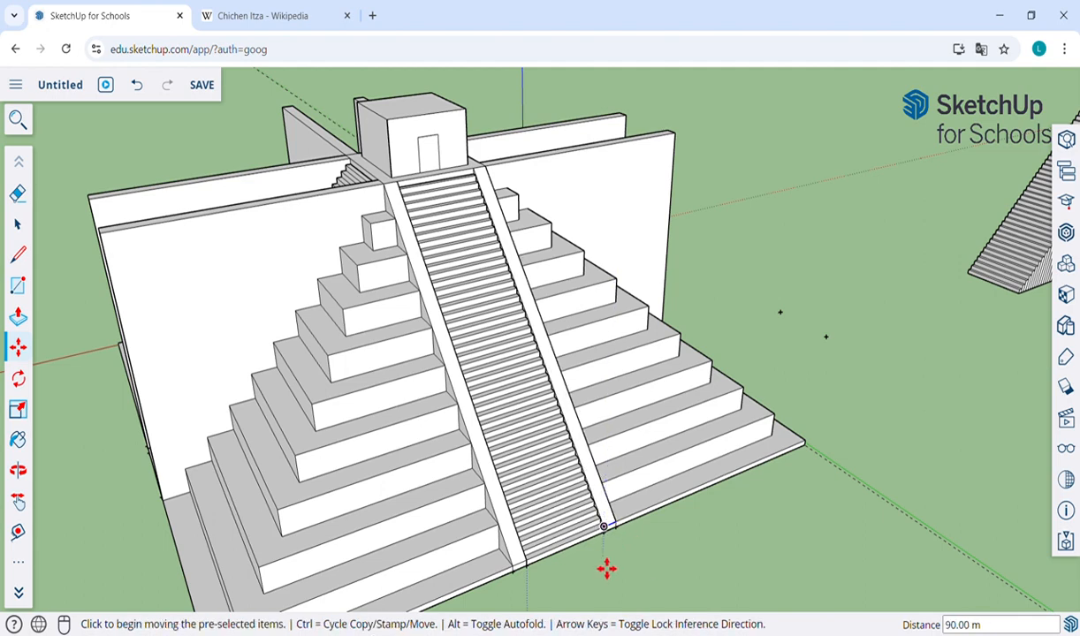
pyautogui.scroll(-2, 606, 568)
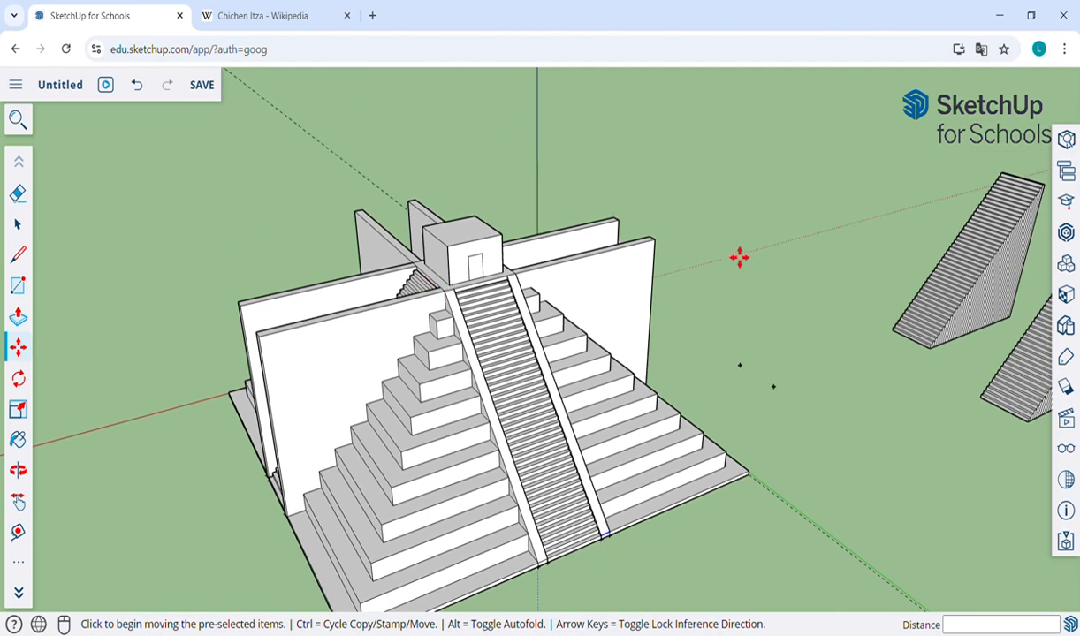